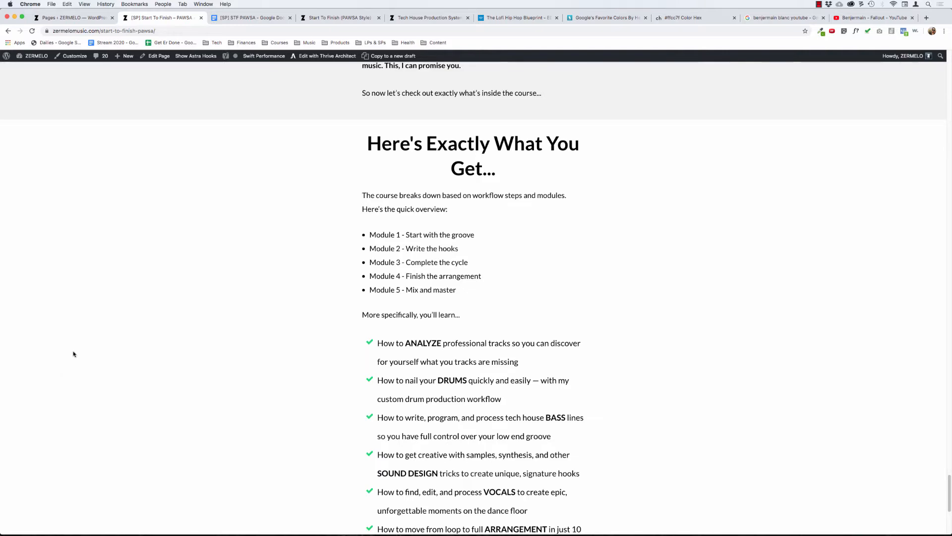
Review the PAWSA sales page from the hero headline through the problem, solution and producer's story sections
scroll(472, 108, "up", 15)
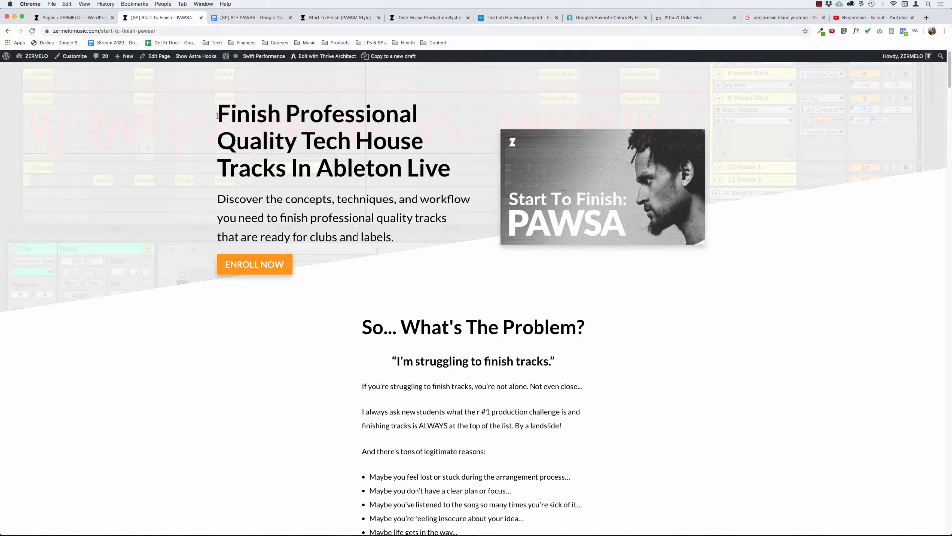
left_click_drag(215, 114, 709, 208)
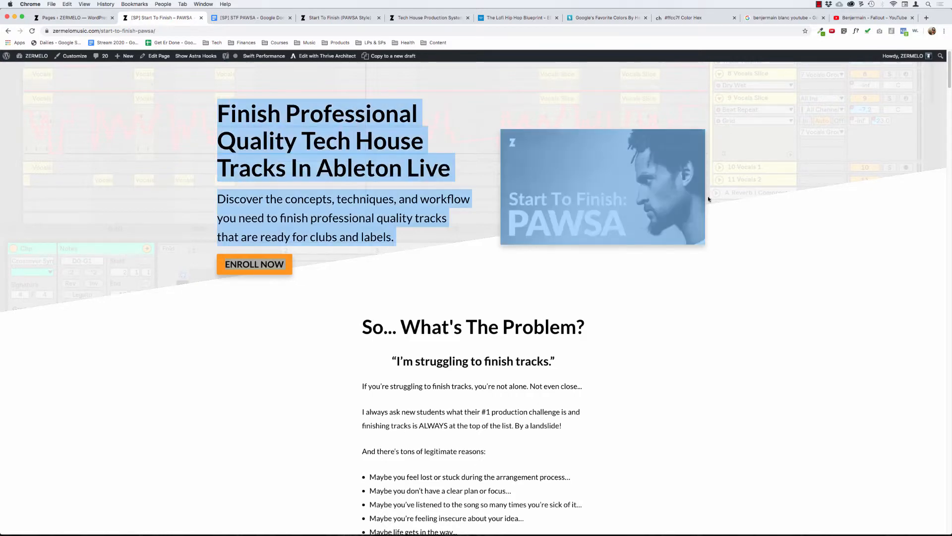
left_click(590, 341)
scroll(585, 353, "down", 15)
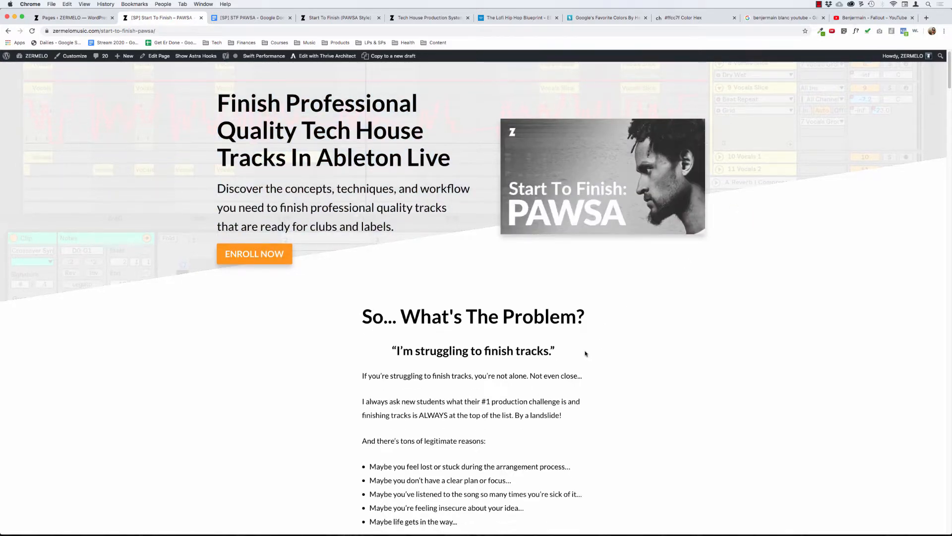
scroll(585, 353, "down", 7)
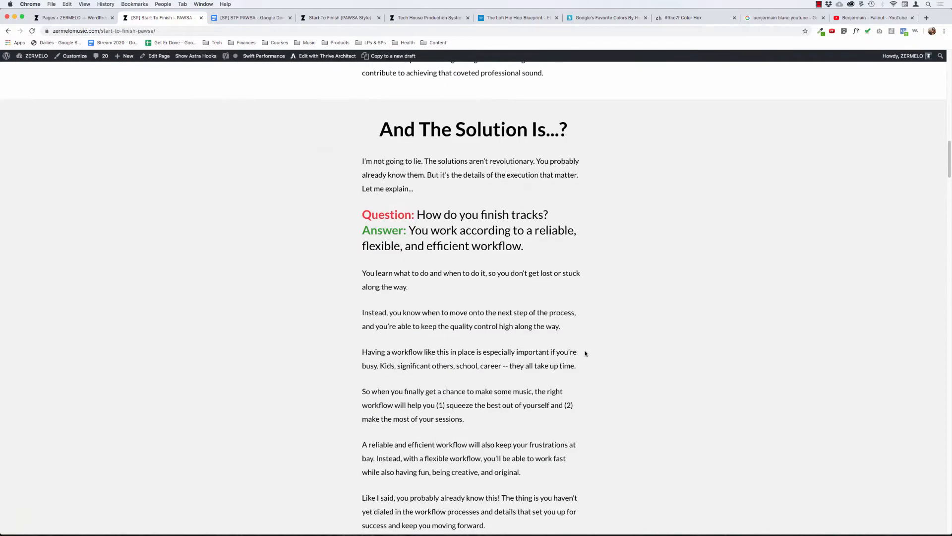
scroll(585, 353, "up", 15)
scroll(585, 353, "down", 12)
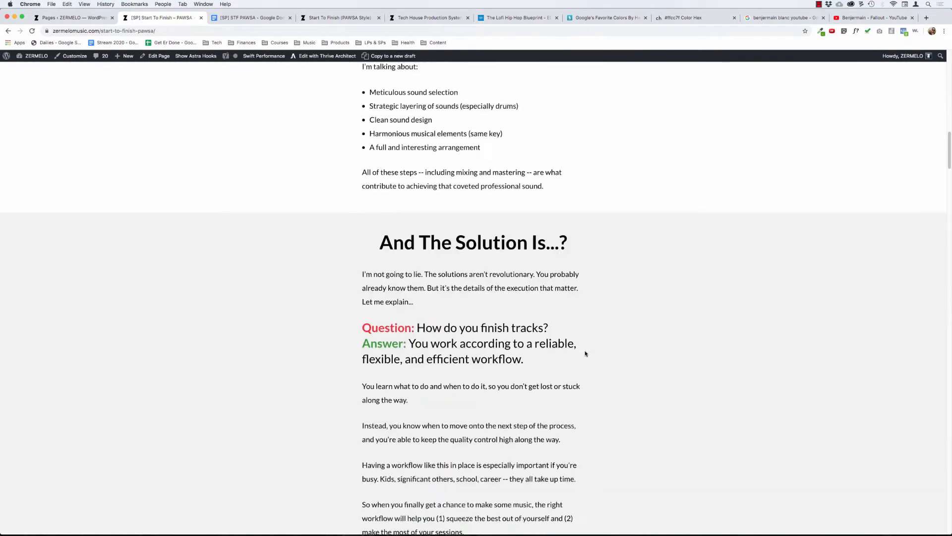
scroll(585, 353, "down", 10)
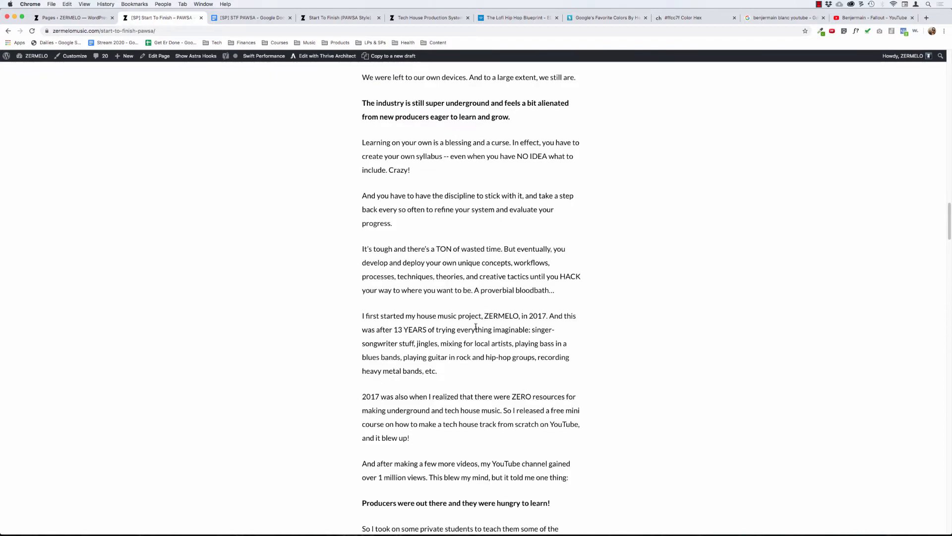
scroll(475, 327, "down", 4)
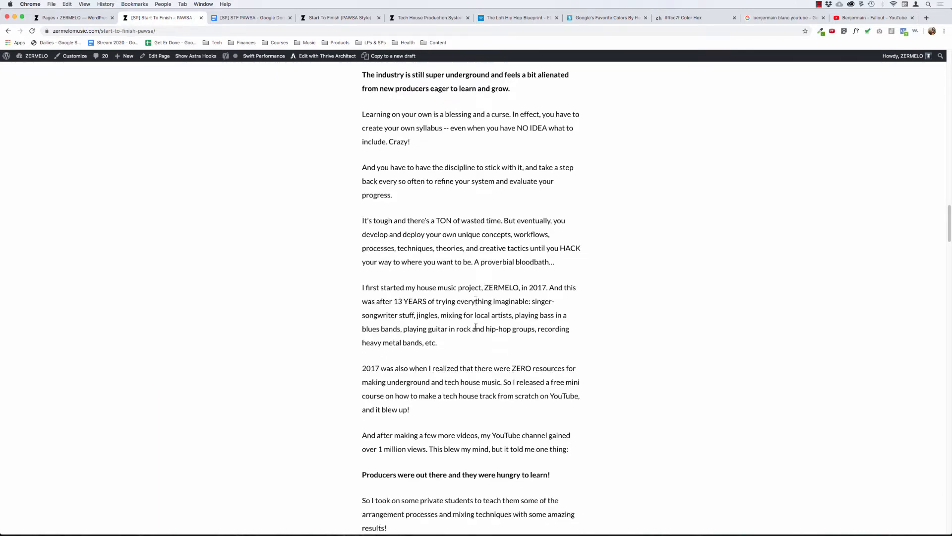
scroll(475, 327, "down", 6)
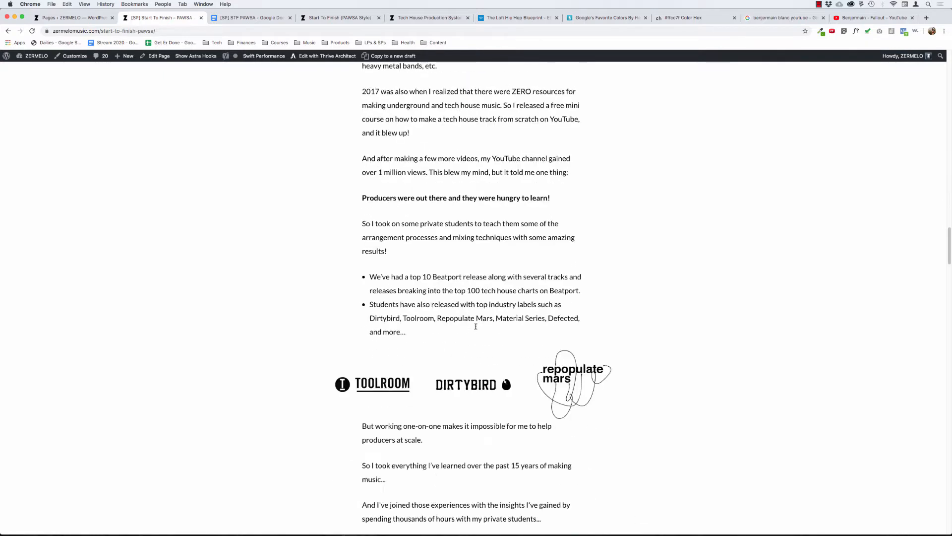
scroll(475, 328, "down", 12)
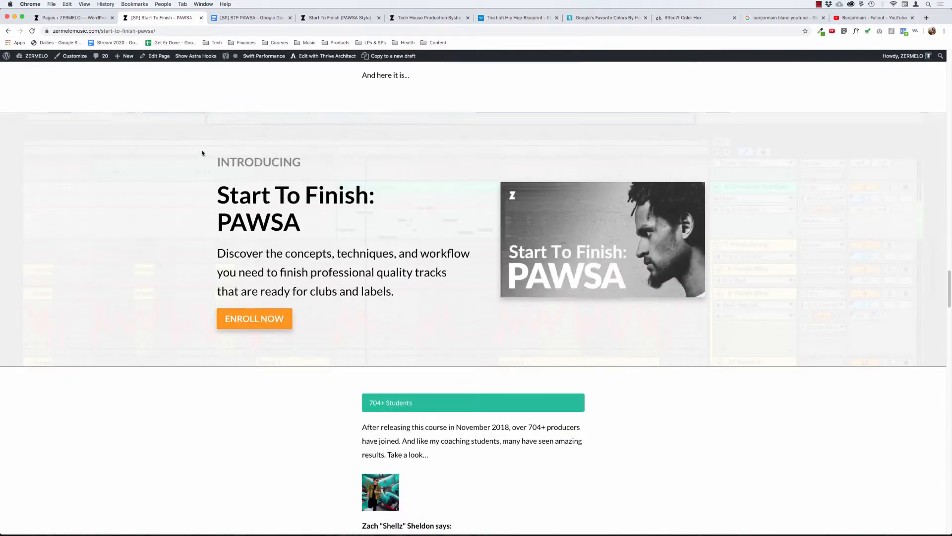
Review the "Introducing Start To Finish: PAWSA" section and the student testimonials below it
left_click_drag(203, 154, 705, 247)
left_click(613, 323)
scroll(534, 325, "down", 5)
scroll(534, 325, "up", 6)
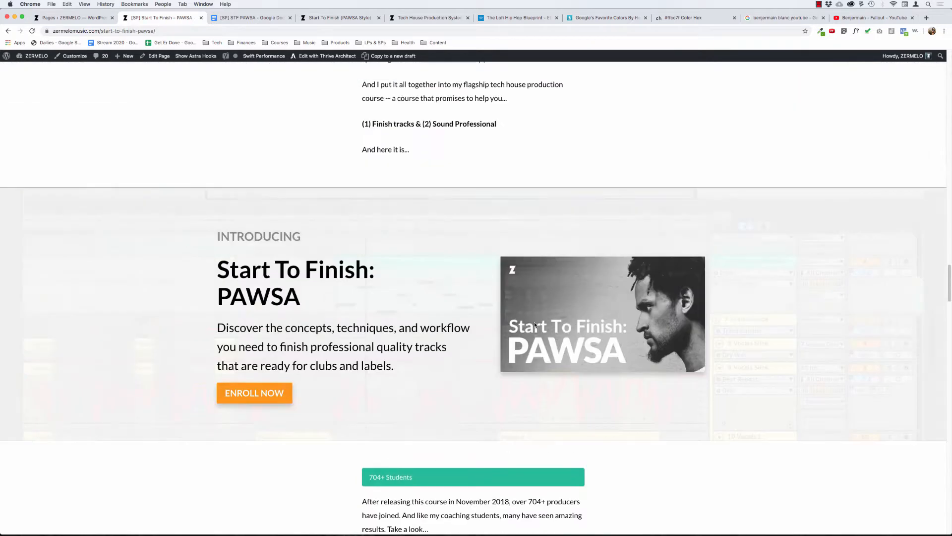
scroll(535, 325, "down", 4)
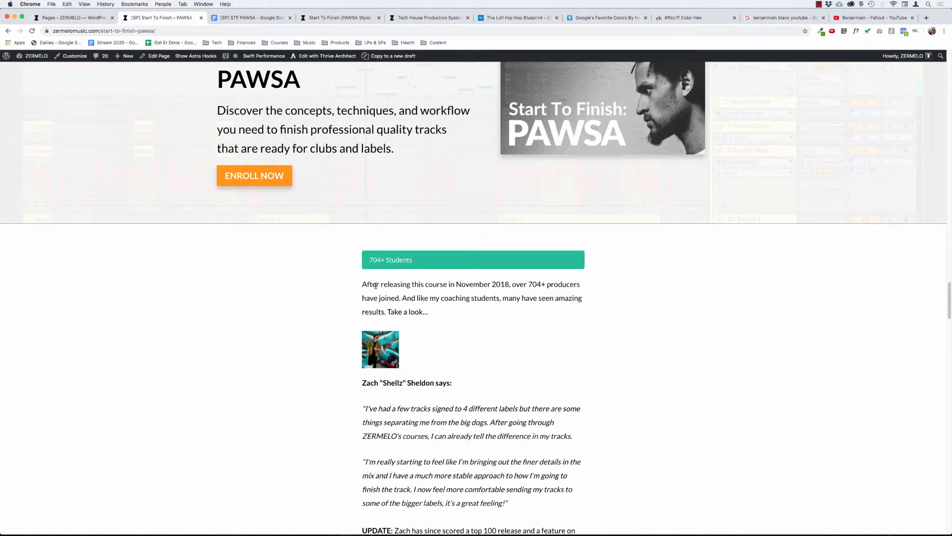
left_click_drag(376, 286, 483, 408)
left_click(479, 469)
scroll(480, 469, "down", 2)
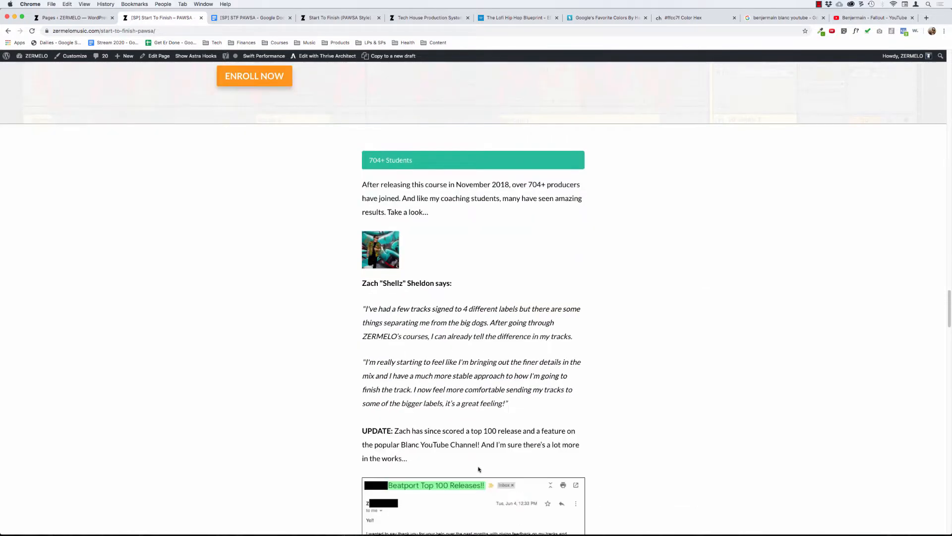
scroll(440, 370, "down", 3)
scroll(440, 370, "down", 6)
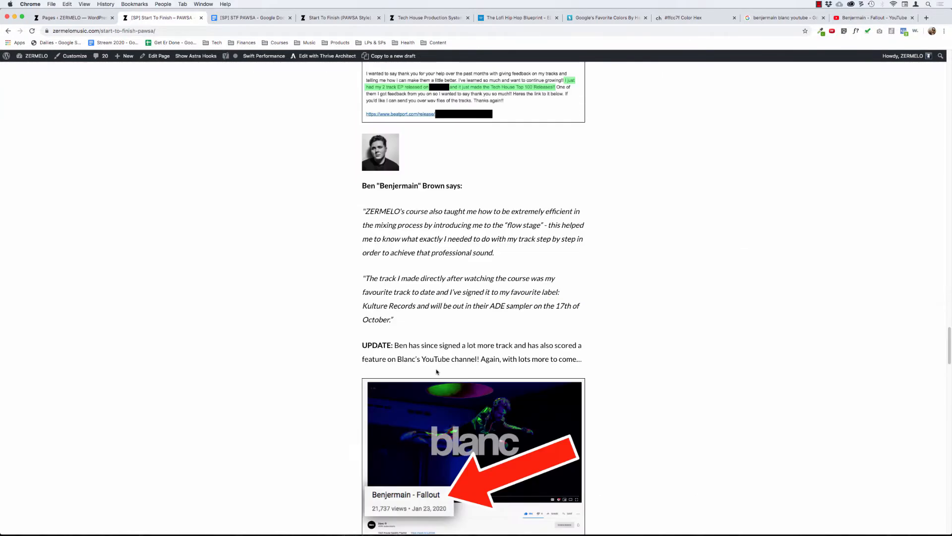
scroll(437, 372, "down", 8)
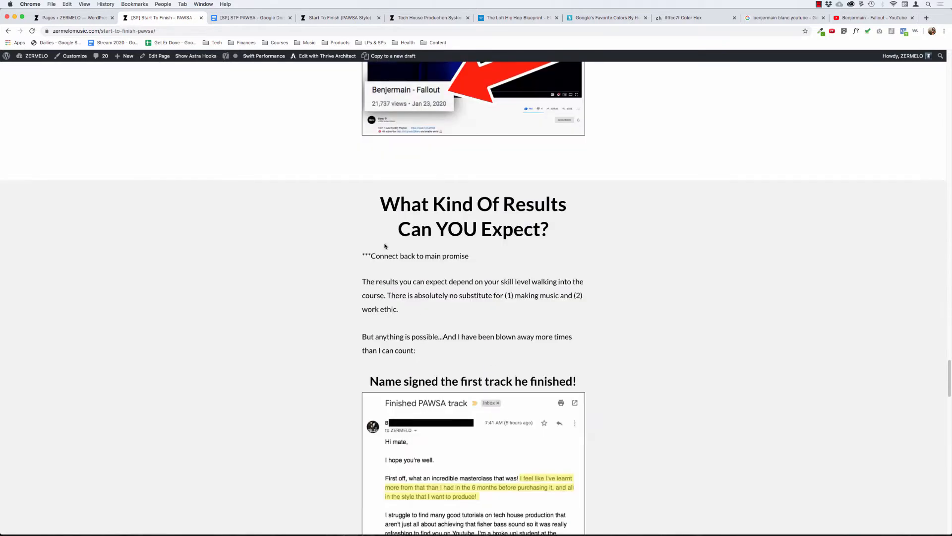
Examine the "What Kind Of Results Can YOU Expect?" section with its student email screenshots and closing promise
left_click_drag(380, 202, 520, 312)
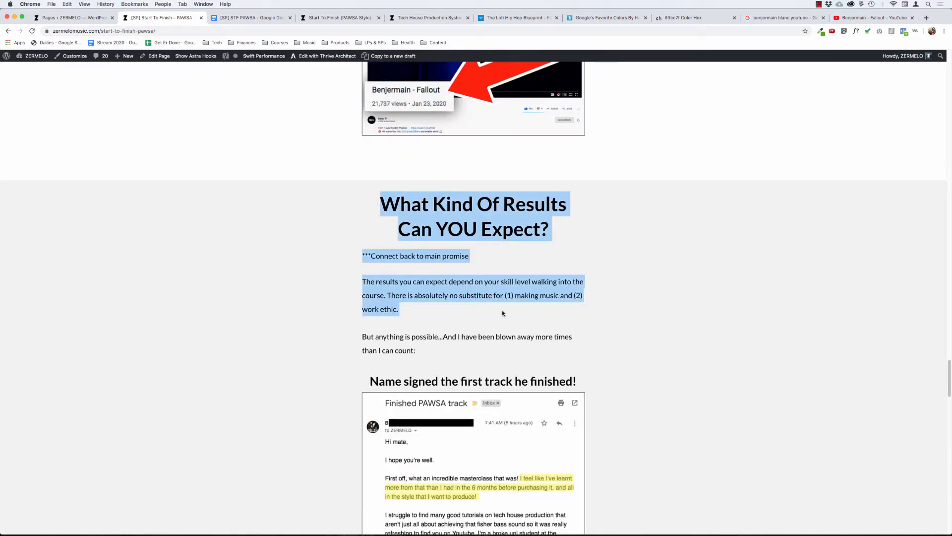
scroll(436, 312, "down", 5)
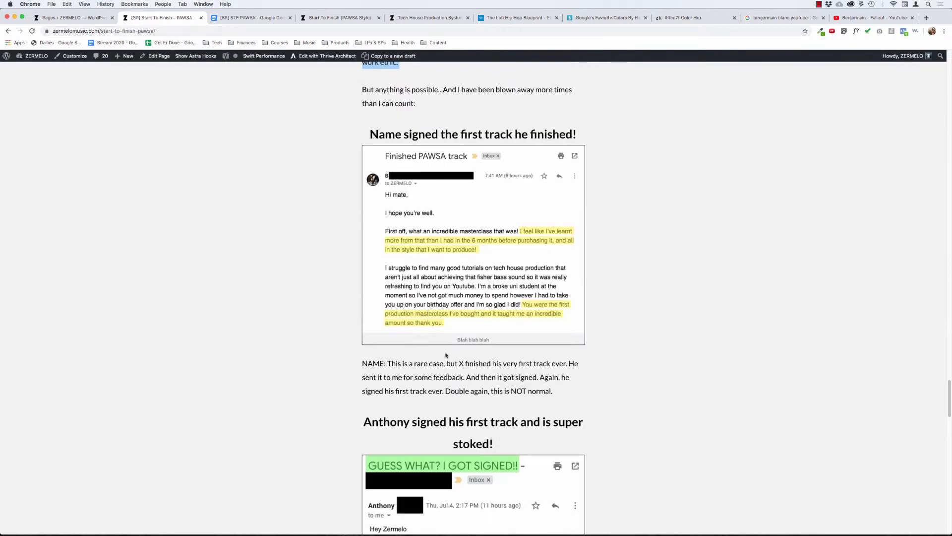
scroll(416, 376, "down", 2)
scroll(416, 377, "down", 12)
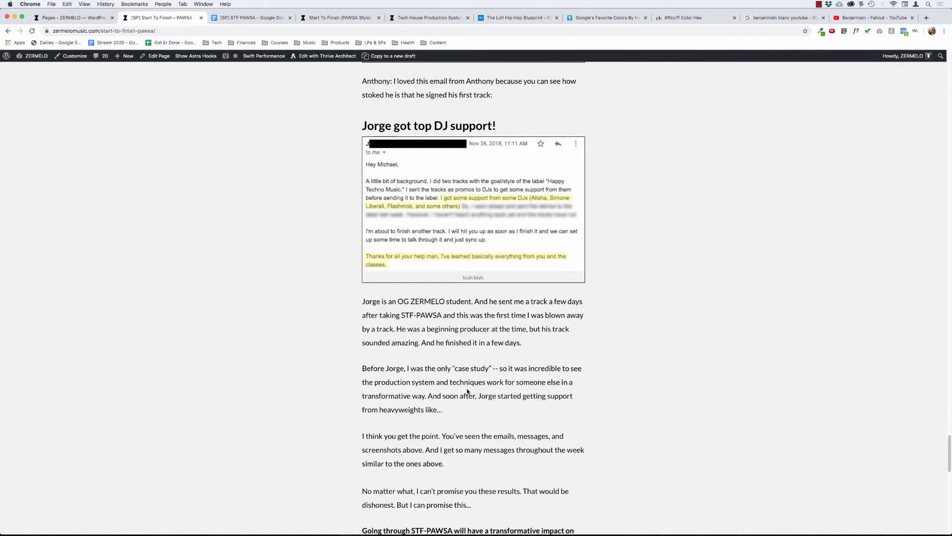
scroll(468, 391, "down", 10)
scroll(467, 391, "up", 4)
scroll(468, 391, "down", 2)
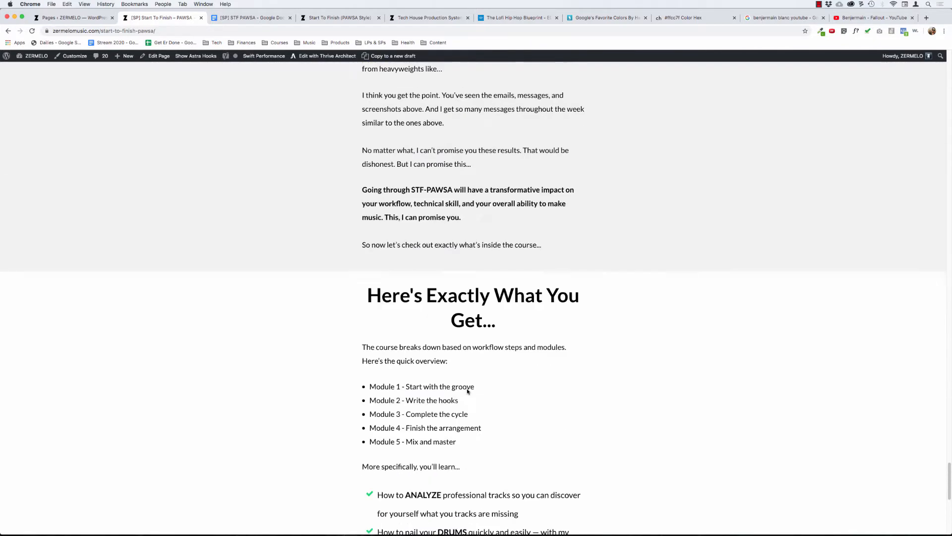
Examine the "Here's Exactly What You Get..." module overview and the checklist of what students learn
left_click_drag(370, 301, 531, 406)
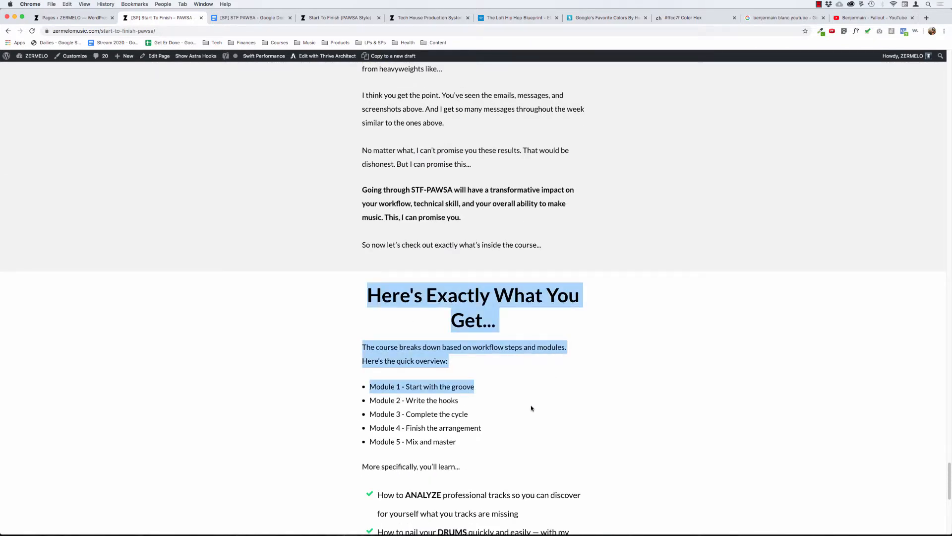
left_click(531, 409)
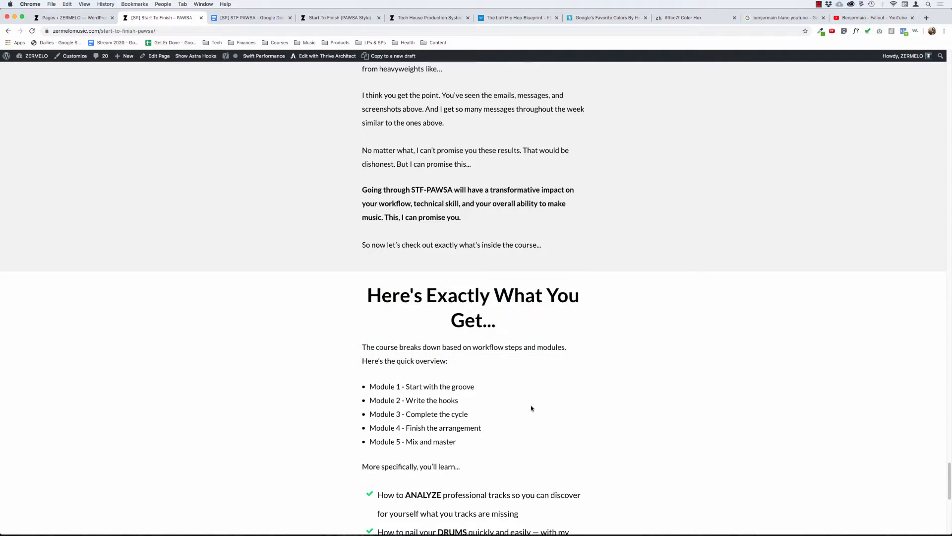
scroll(473, 400, "down", 4)
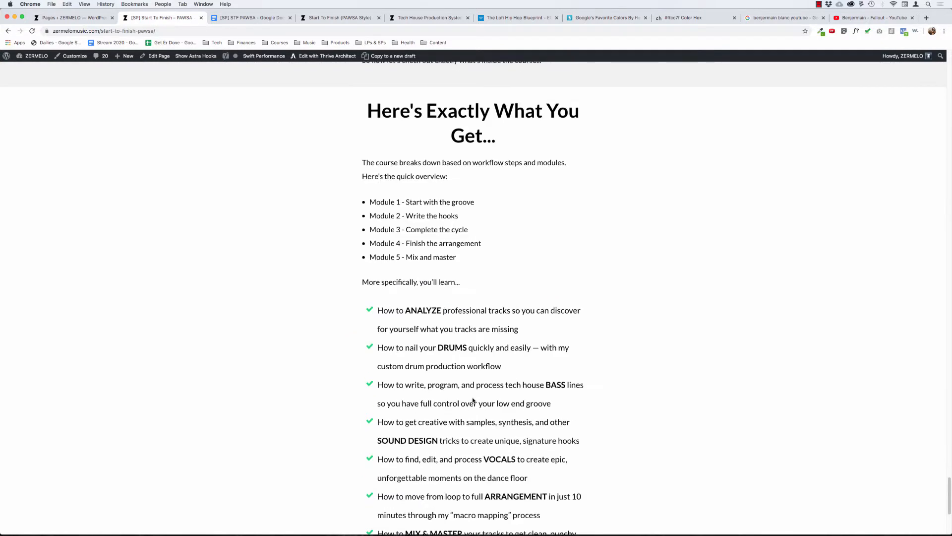
scroll(473, 400, "down", 4)
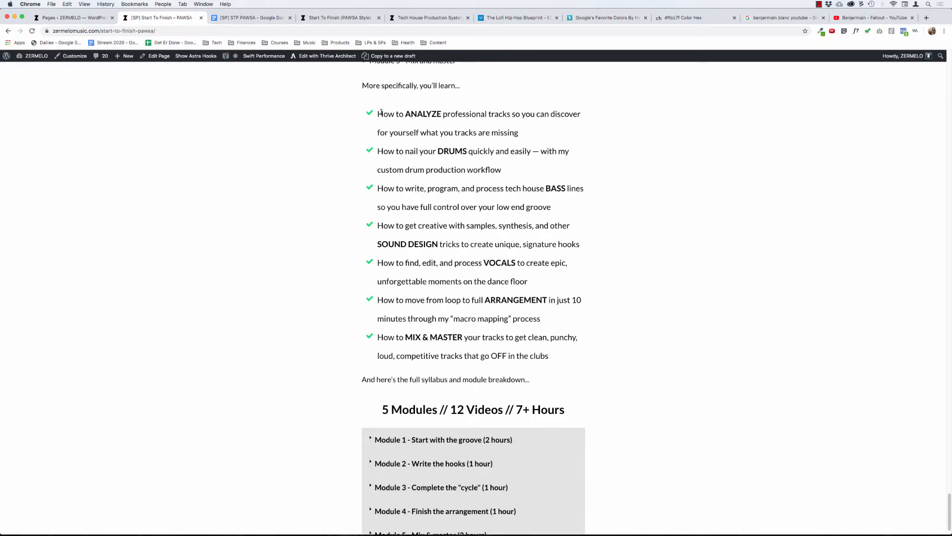
left_click_drag(381, 112, 573, 365)
left_click(563, 357)
scroll(531, 368, "down", 1)
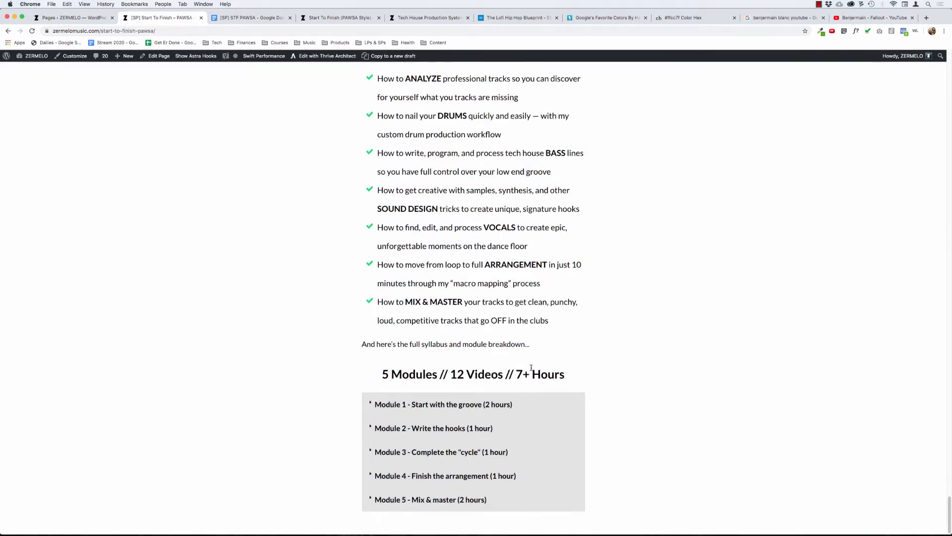
Expand Modules 1 to 5 in the syllabus breakdown to show their lessons
left_click(382, 406)
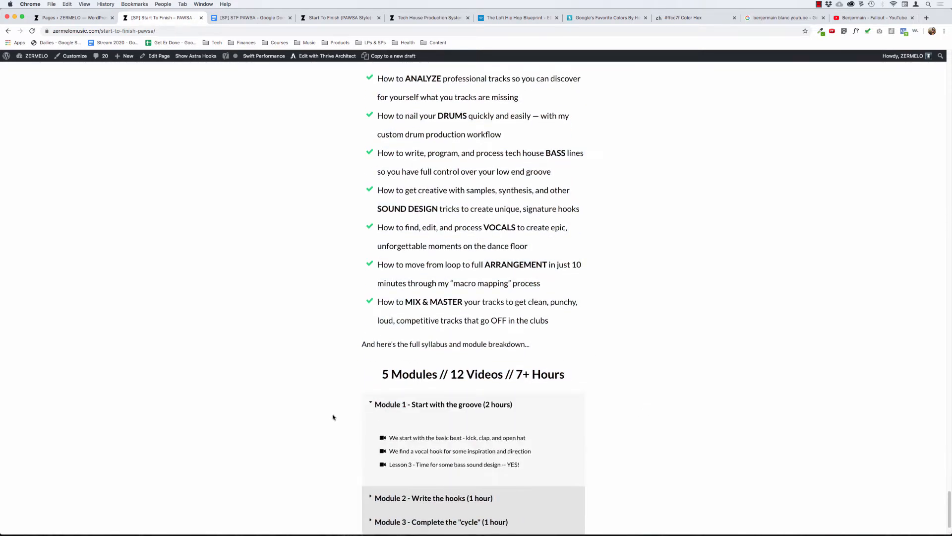
scroll(334, 417, "down", 1)
left_click(419, 430)
scroll(308, 447, "down", 1)
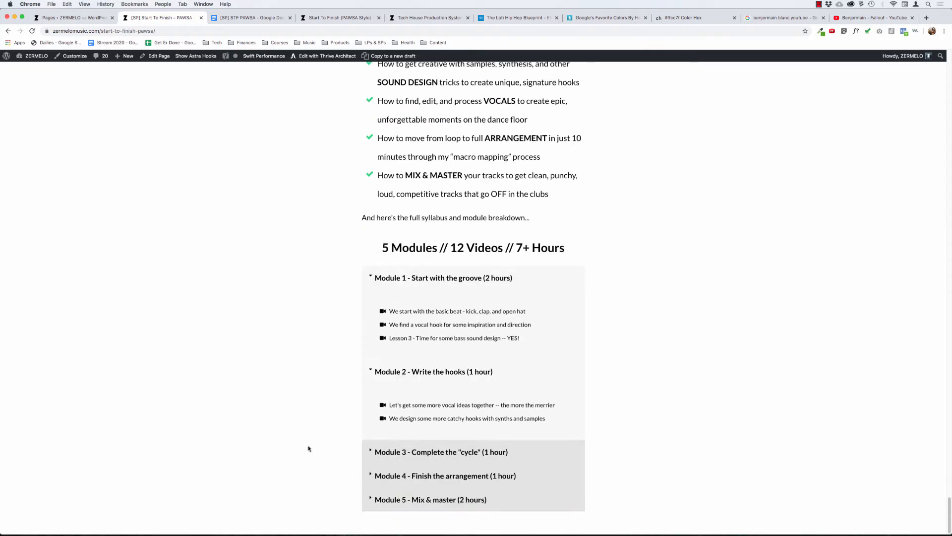
left_click(431, 452)
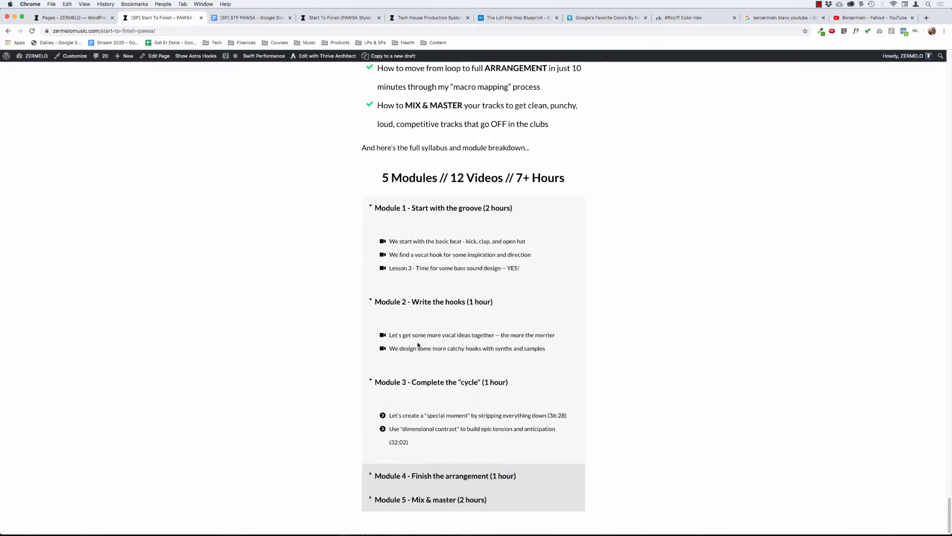
left_click(425, 472)
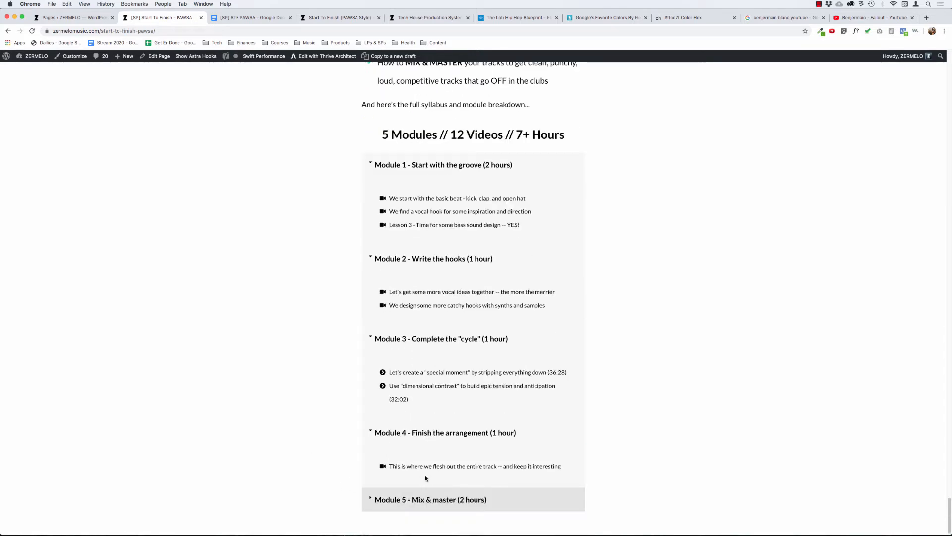
left_click(426, 501)
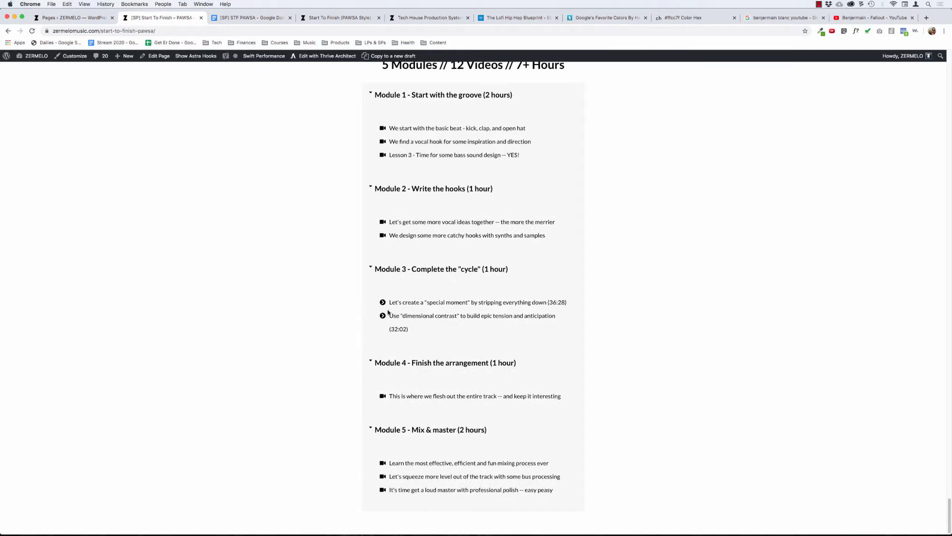
Collapse Modules 1 to 5 in the syllabus breakdown
scroll(322, 300, "up", 5)
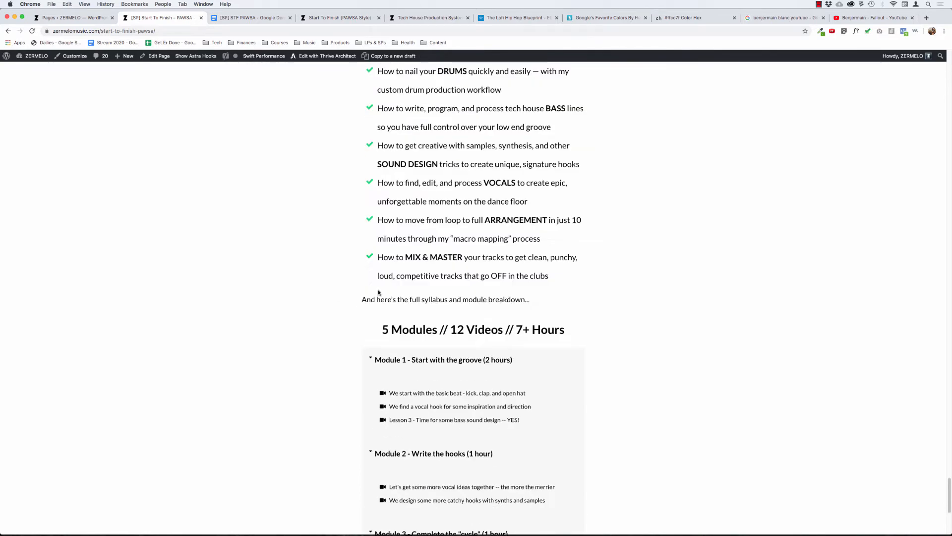
left_click(406, 359)
left_click(415, 387)
left_click(435, 415)
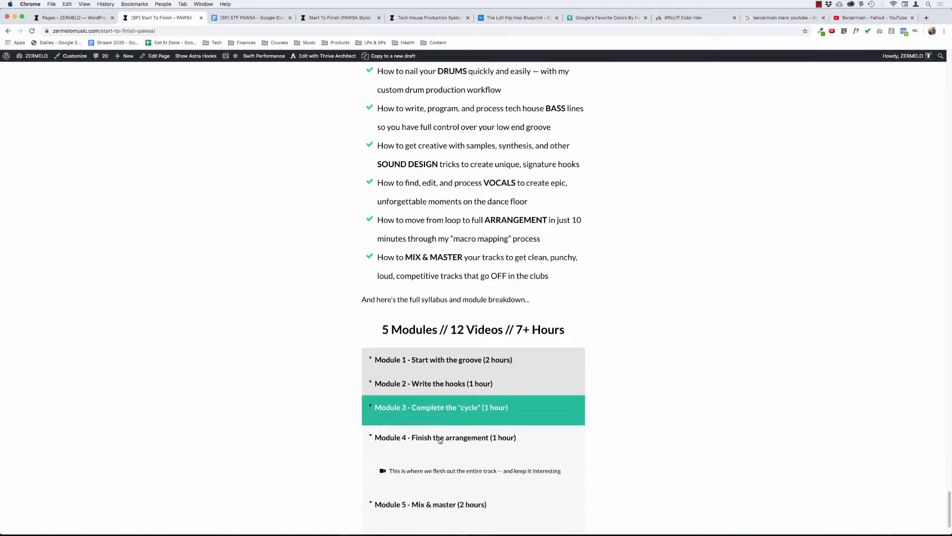
left_click(441, 439)
left_click(444, 461)
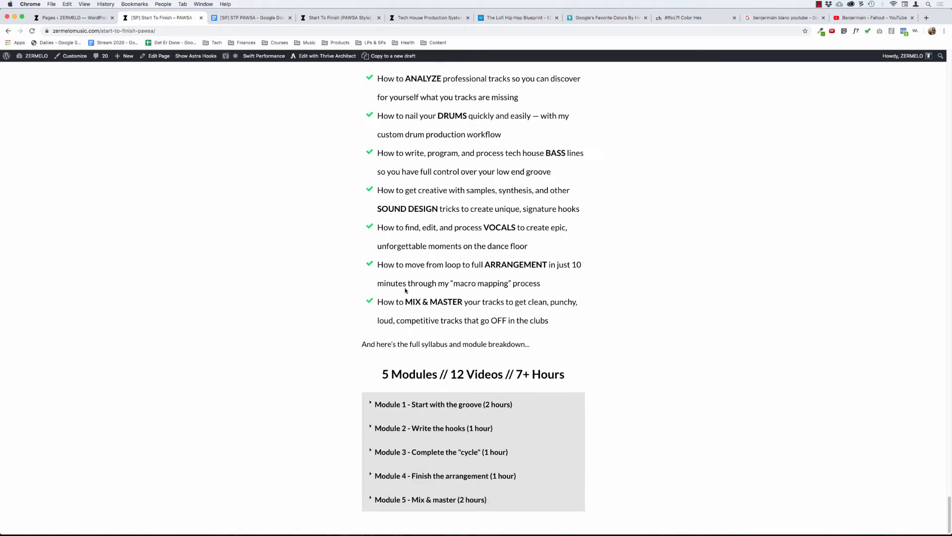
Go back over the "Here's Exactly What You Get..." heading and its module overview
scroll(406, 291, "up", 15)
scroll(396, 297, "down", 10)
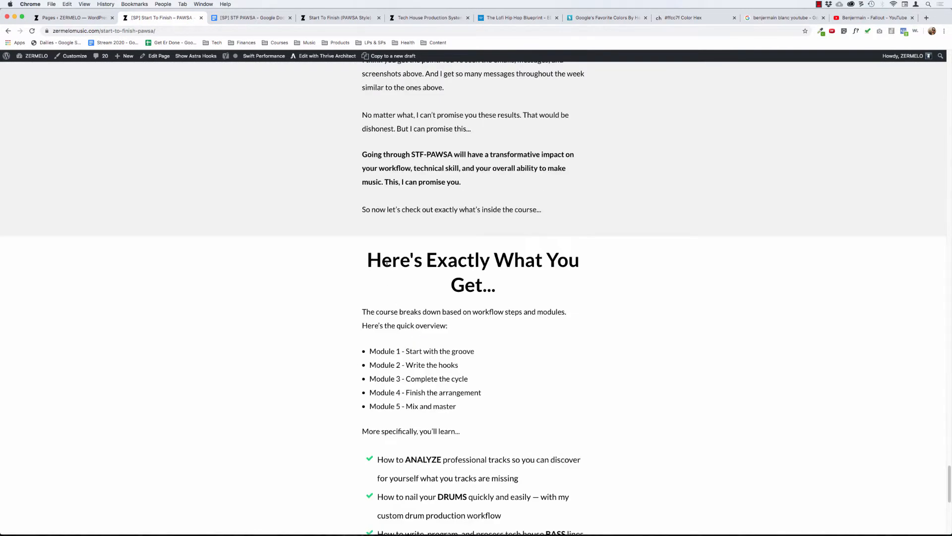
left_click_drag(367, 260, 624, 278)
left_click(530, 336)
Switch to the Lofi Hip Hop Blueprint sales page and look back through its module cards to the "The full breakdown + syllabus" banner
left_click(519, 19)
scroll(270, 357, "up", 5)
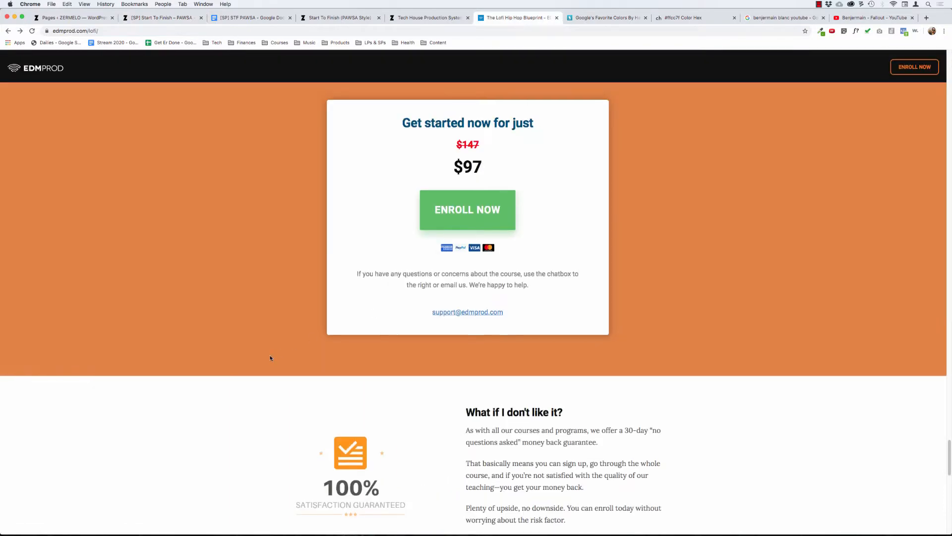
scroll(270, 357, "up", 10)
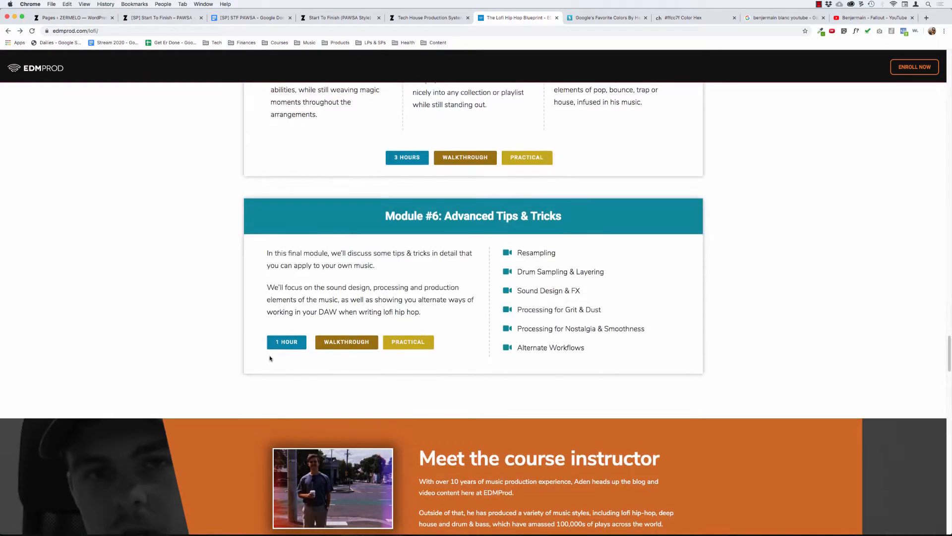
scroll(269, 357, "up", 10)
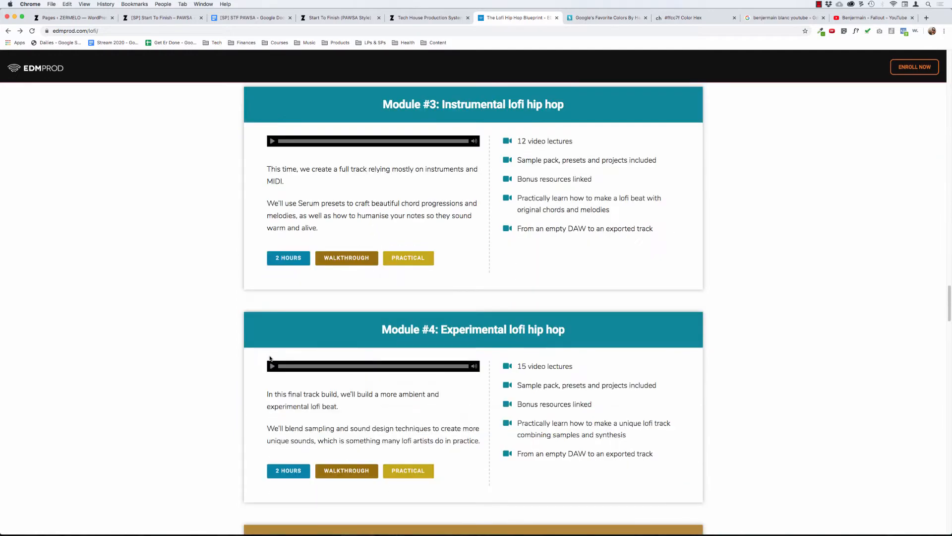
scroll(270, 355, "up", 8)
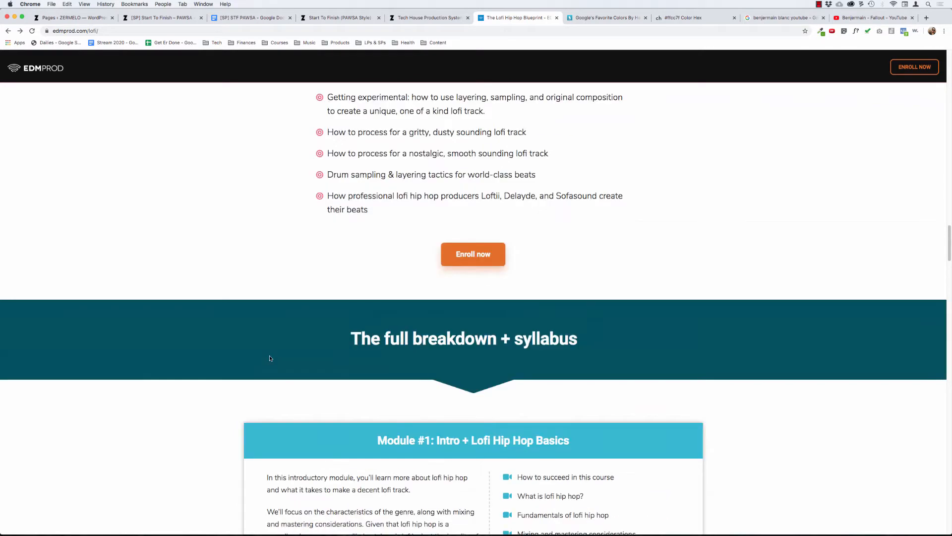
Examine the reference page's syllabus banner, its Module #1 card and the "Here's just some of what you'll learn" section
scroll(260, 347, "down", 2)
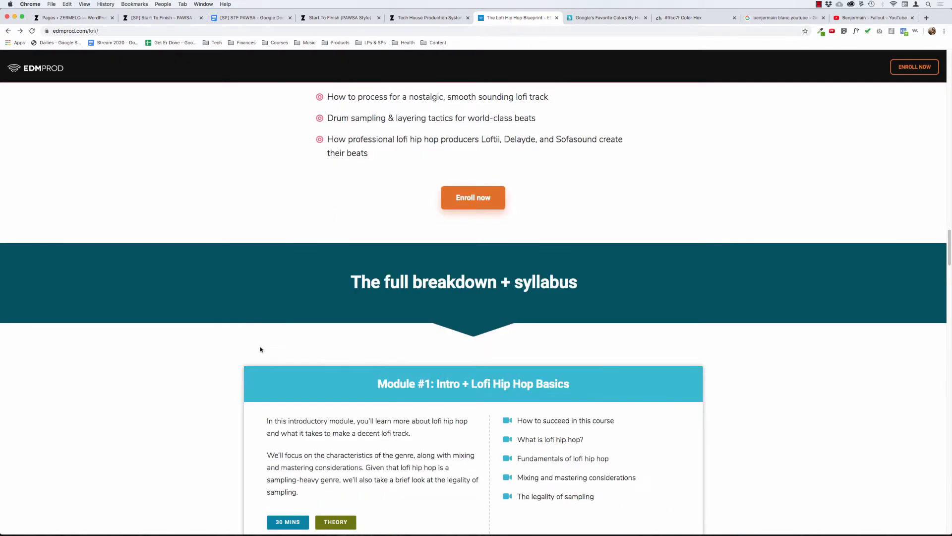
scroll(257, 351, "down", 5)
scroll(250, 349, "up", 2)
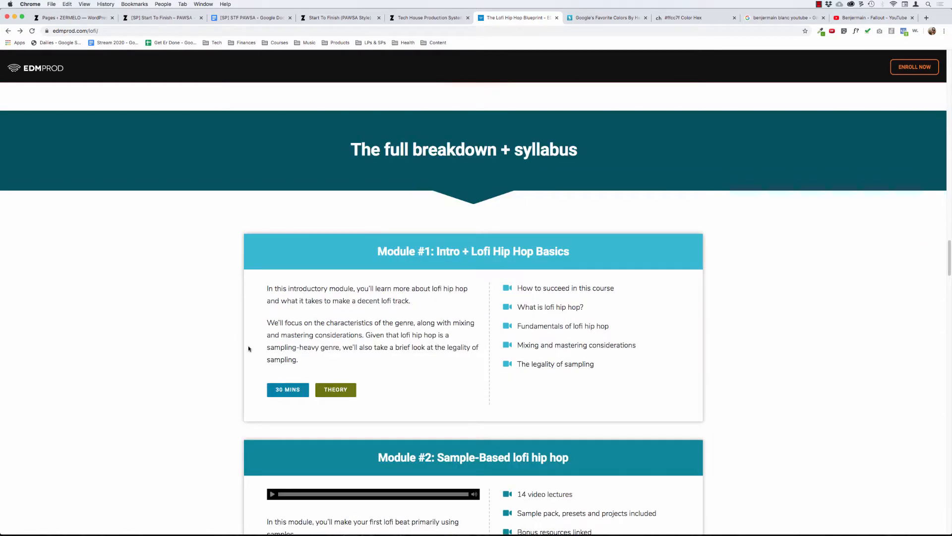
scroll(248, 349, "down", 2)
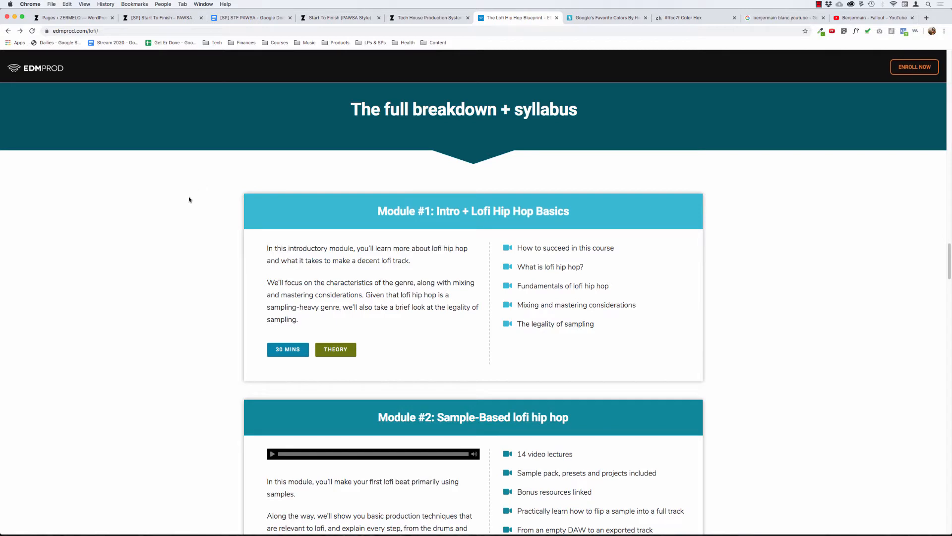
scroll(177, 205, "up", 8)
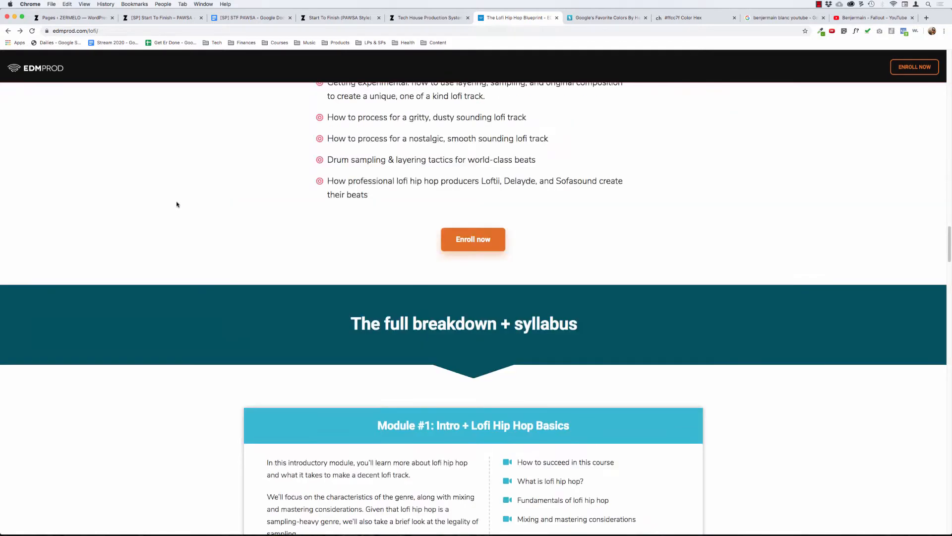
scroll(176, 200, "up", 15)
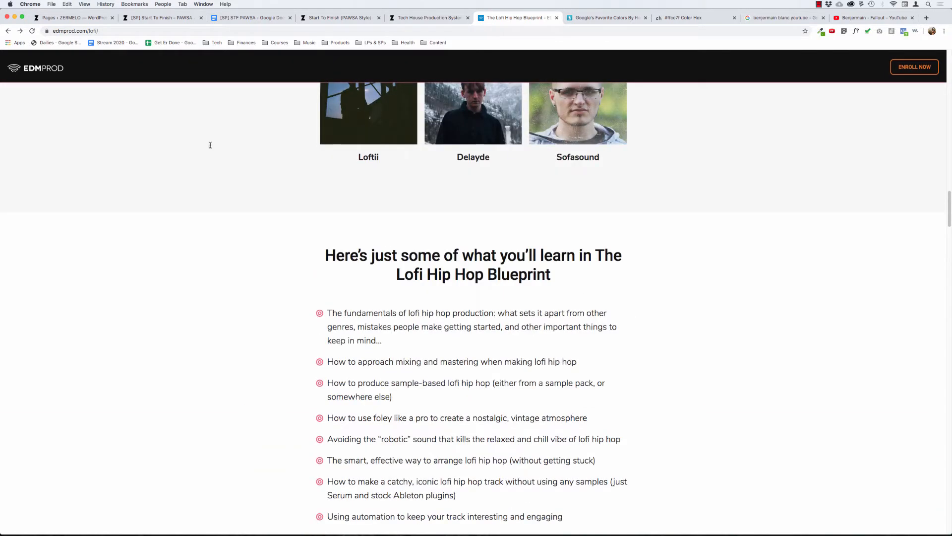
Glance at the Tech House Production System page, then examine the Lofi Hip Hop Blueprint's Module #1 to #3 cards
left_click(411, 21)
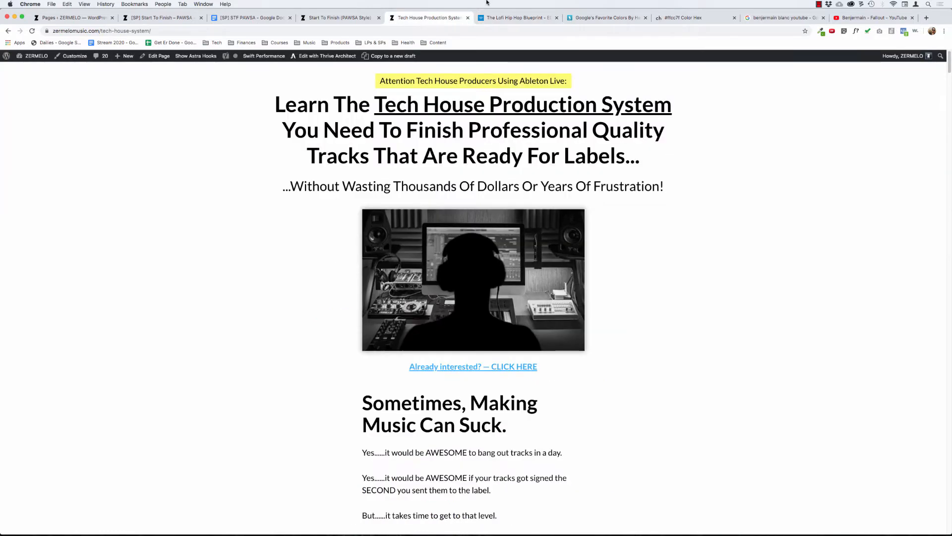
left_click(516, 18)
scroll(558, 226, "down", 9)
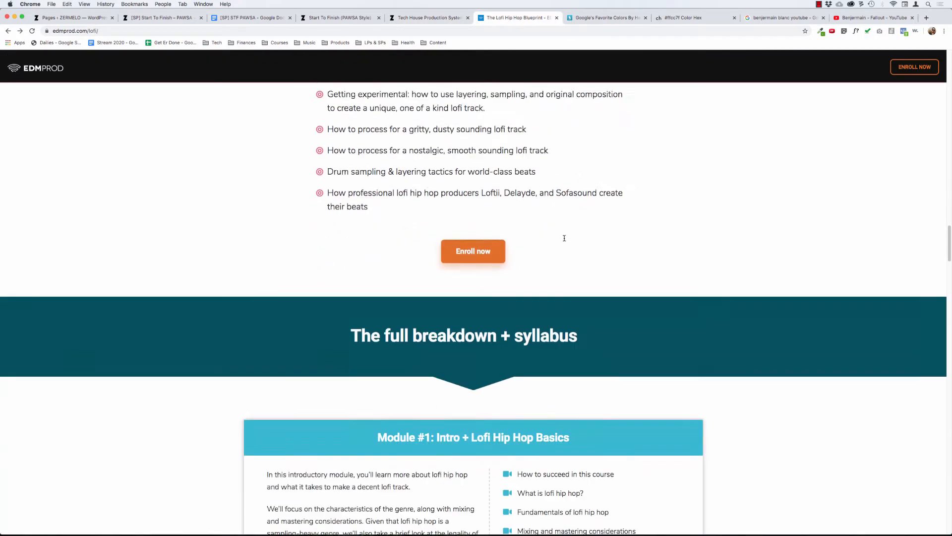
scroll(565, 238, "down", 8)
scroll(565, 241, "down", 20)
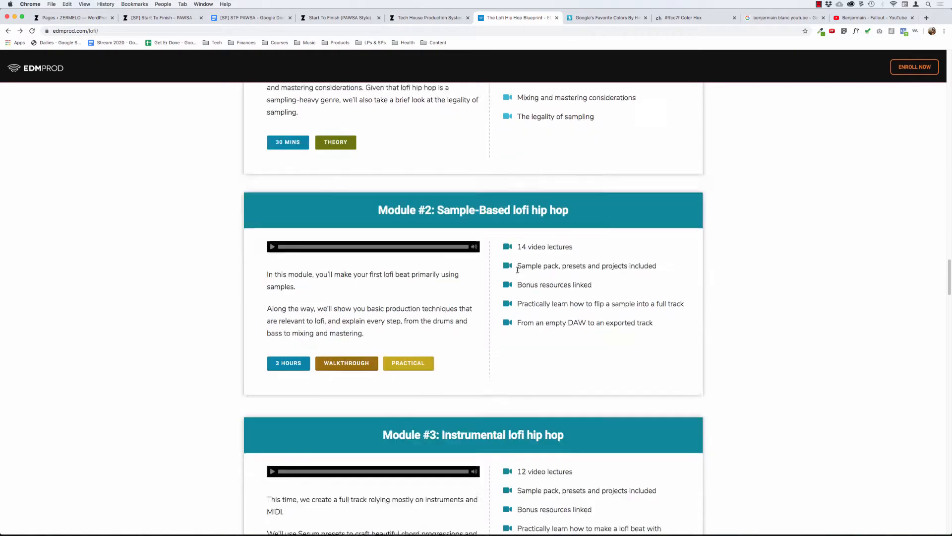
scroll(510, 272, "up", 12)
scroll(511, 272, "up", 7)
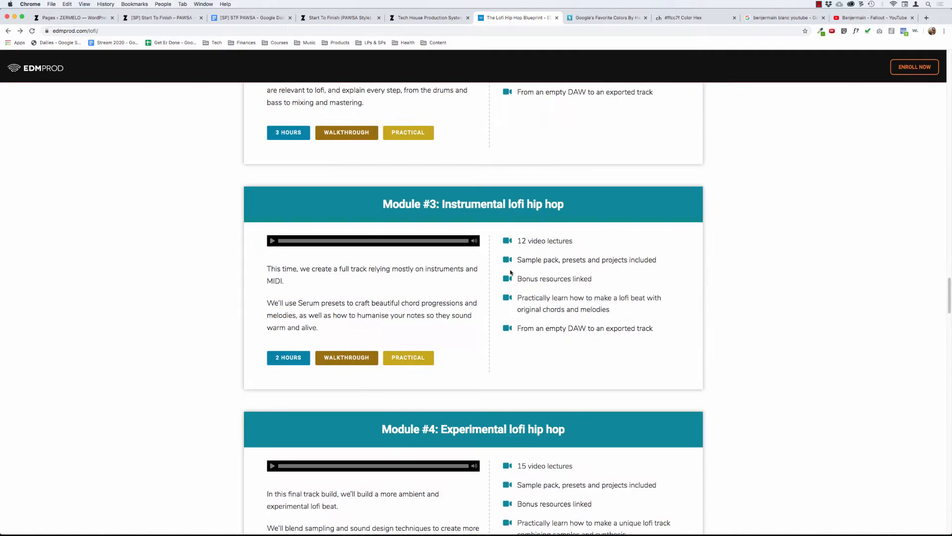
Look over the Tech House Production System page, the other Start To Finish page and the PAWSA draft for comparison
left_click(421, 18)
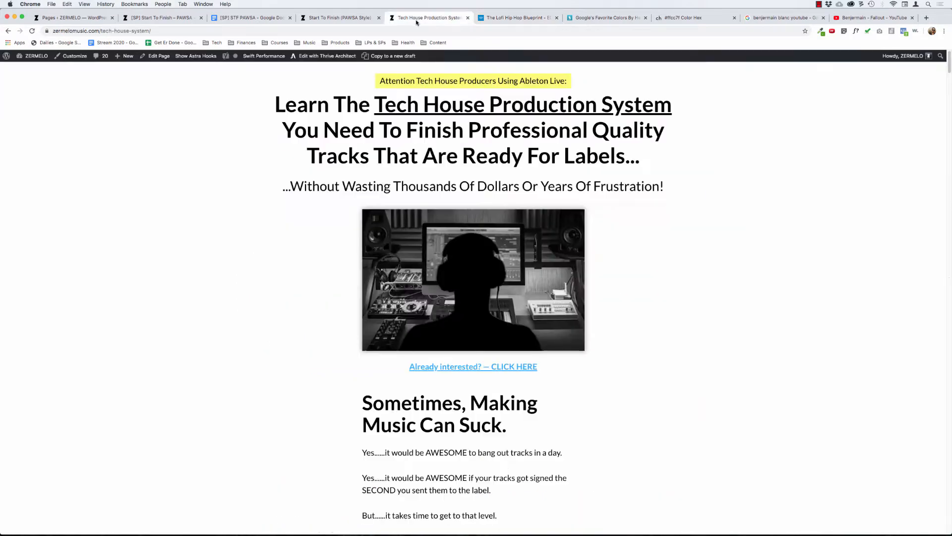
left_click(335, 17)
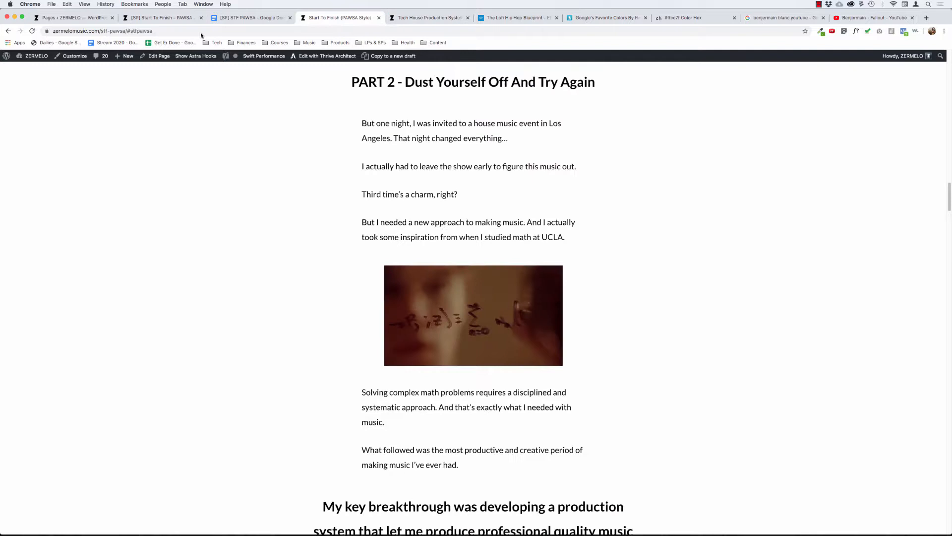
left_click(164, 17)
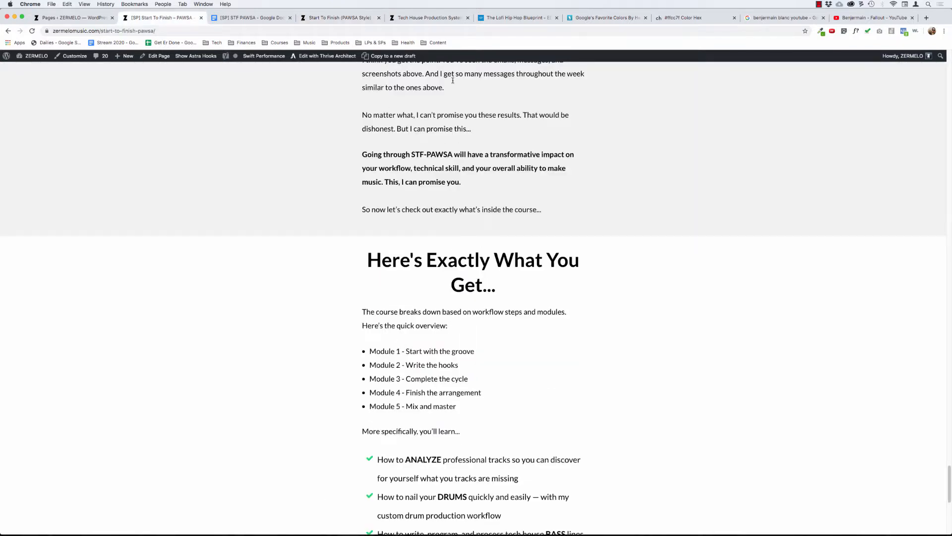
left_click(431, 19)
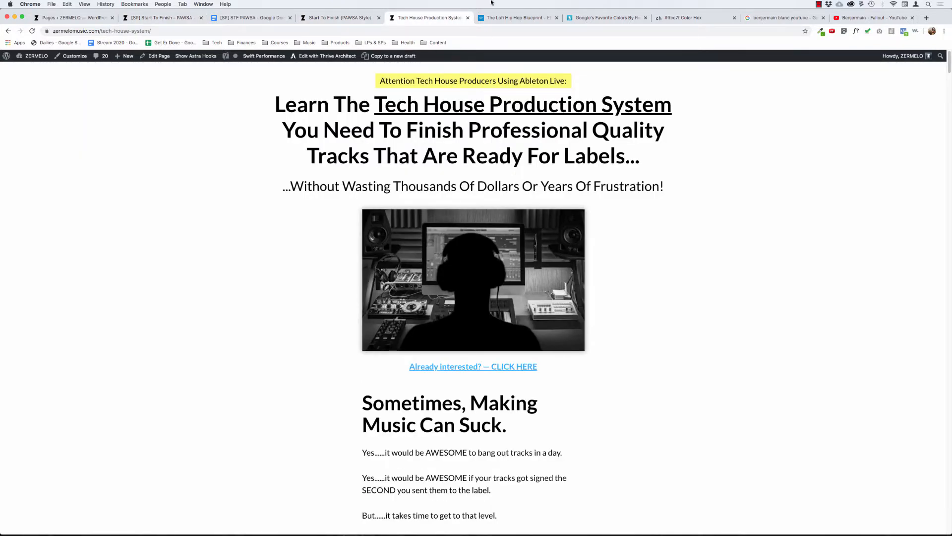
Return to the Lofi Hip Hop Blueprint page and highlight the text of its "Introducing" section
left_click(516, 18)
scroll(463, 325, "up", 15)
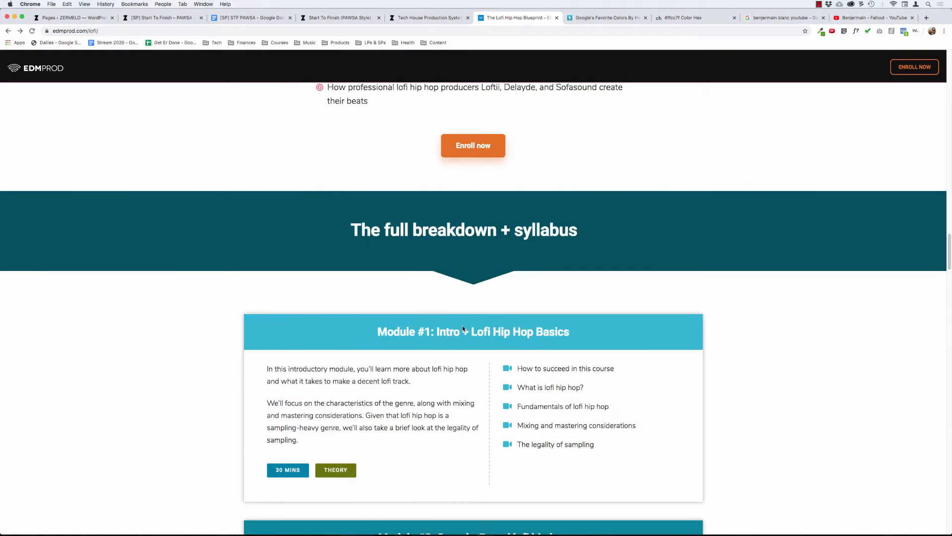
scroll(462, 325, "up", 15)
scroll(462, 325, "down", 5)
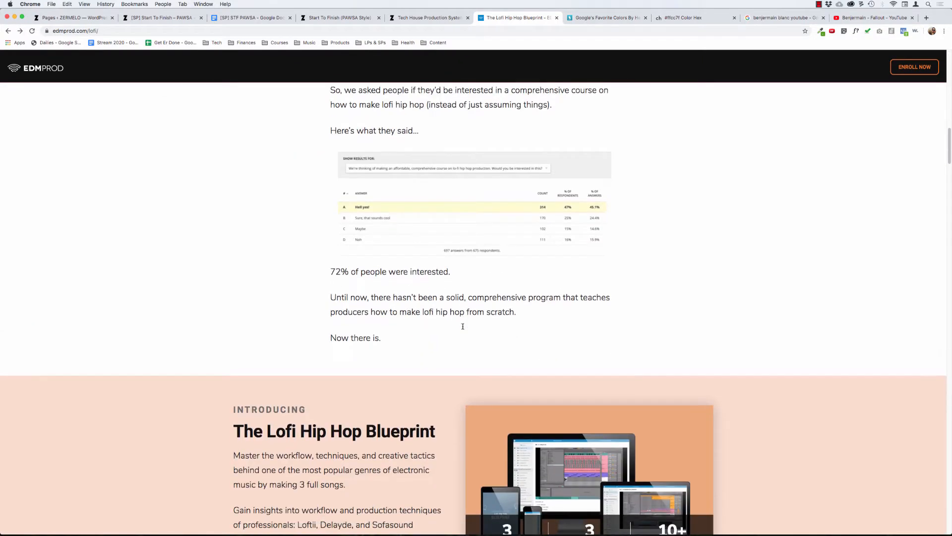
scroll(462, 326, "down", 4)
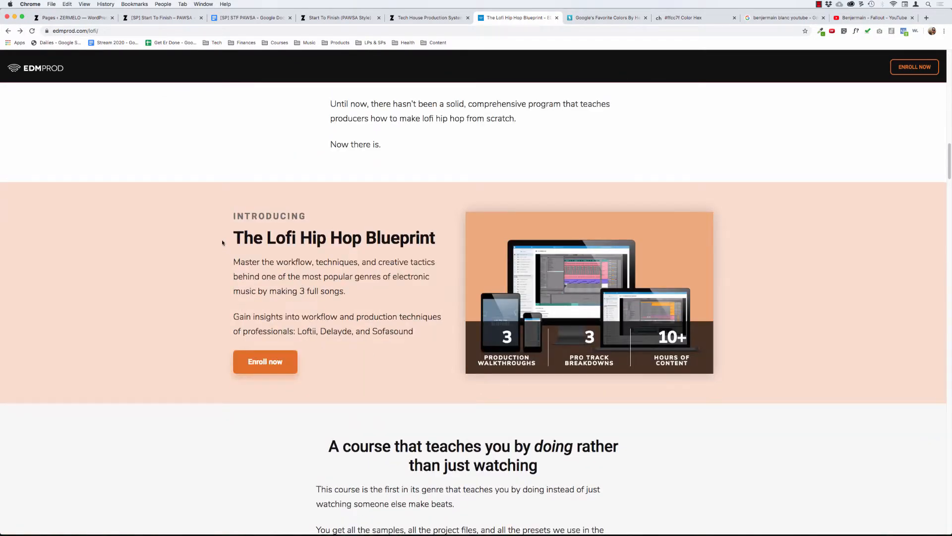
left_click_drag(232, 211, 447, 298)
left_click(356, 348)
Review the reference page's instructor photos and learning list, and highlight its "The full breakdown + syllabus" banner
scroll(341, 291, "down", 15)
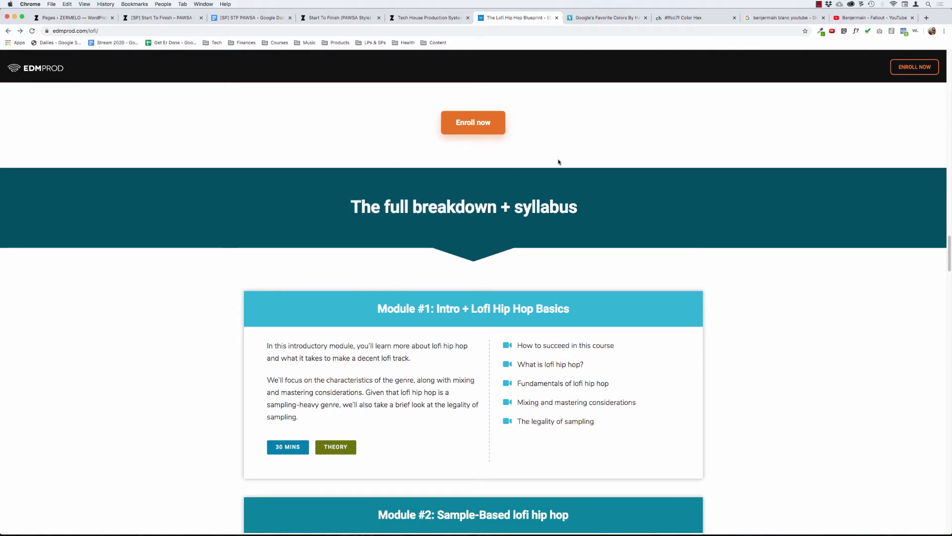
scroll(559, 159, "up", 15)
scroll(559, 163, "down", 2)
scroll(559, 163, "down", 20)
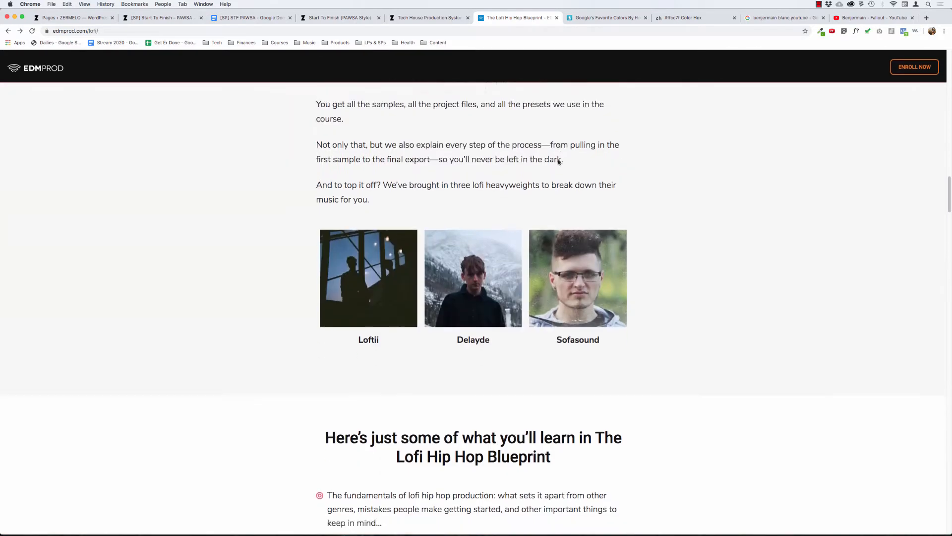
scroll(484, 259, "up", 20)
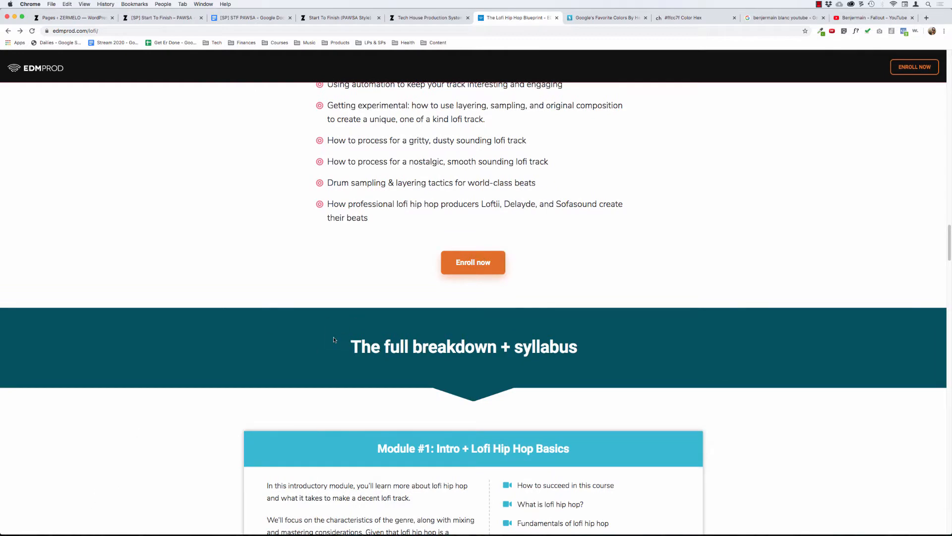
left_click_drag(333, 339, 877, 190)
left_click(621, 344)
Read through the layout of the reference page's Module #1 to Module #5 cards
scroll(621, 347, "down", 3)
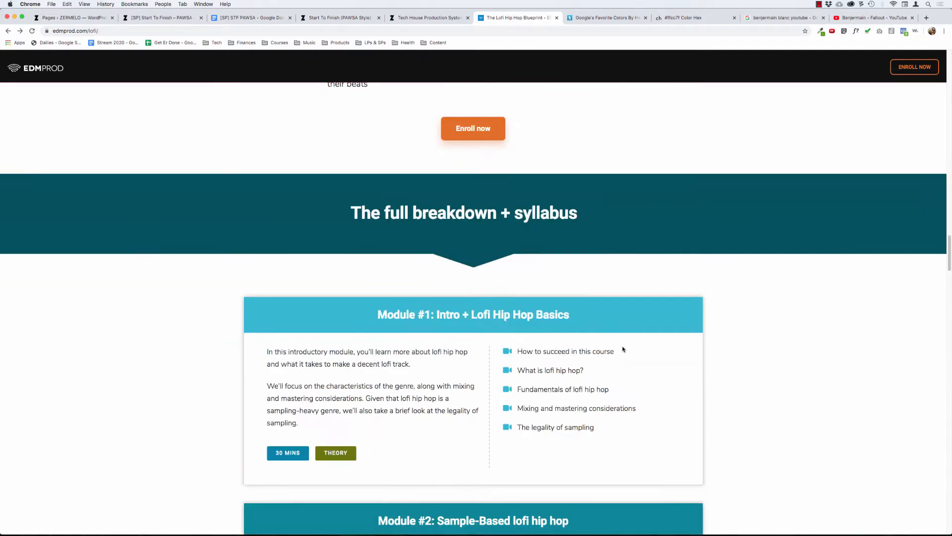
scroll(342, 360, "down", 5)
scroll(353, 360, "down", 9)
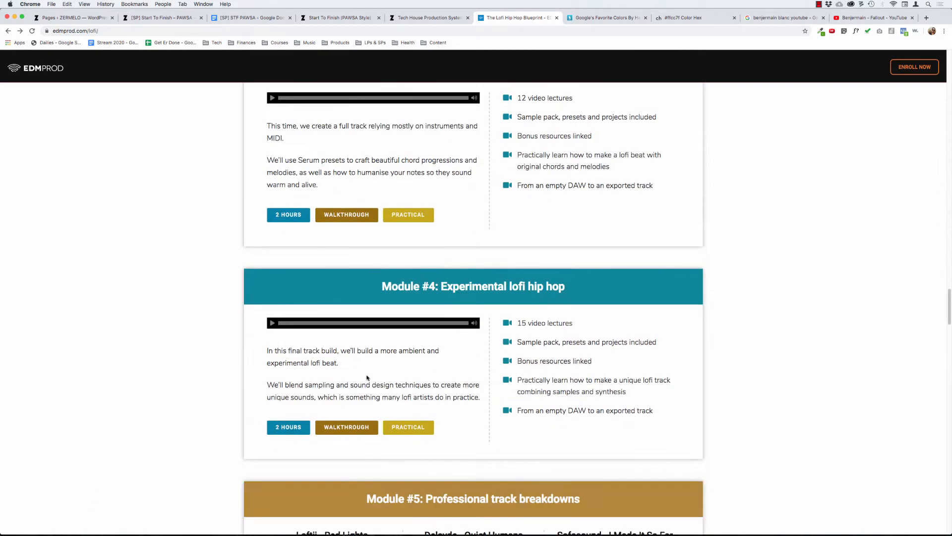
scroll(403, 333, "down", 3)
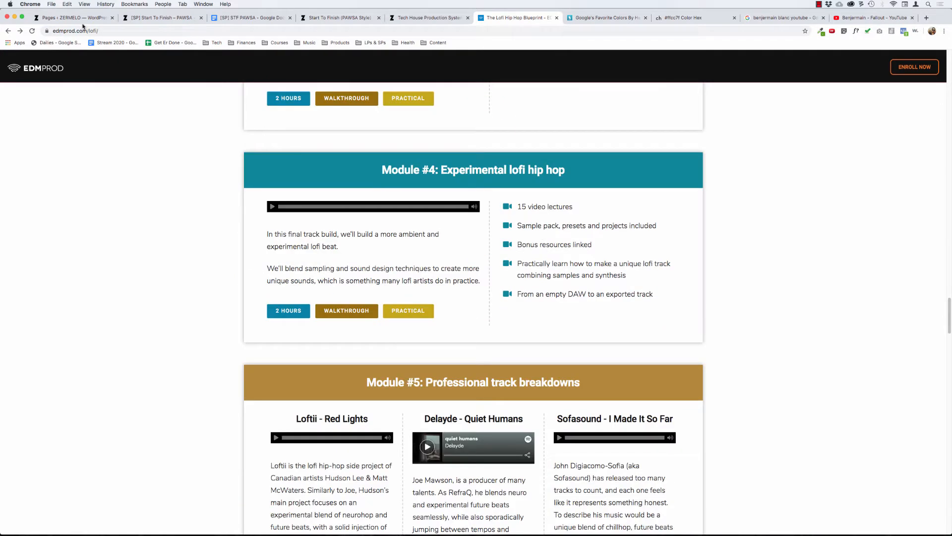
Return to the PAWSA draft page, highlight the "Here's Exactly What You Get..." heading and review the checklist and syllabus below it
left_click(160, 17)
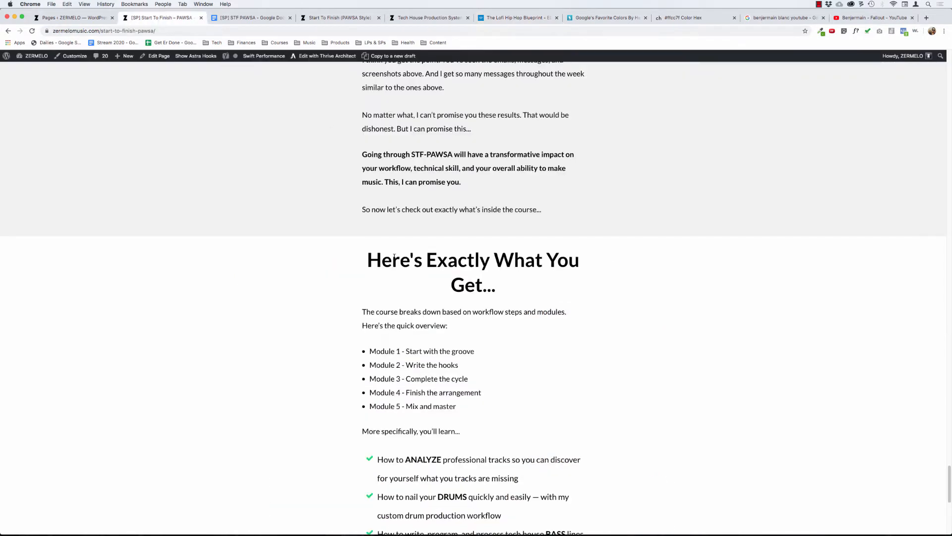
left_click_drag(354, 262, 638, 263)
left_click(570, 291)
scroll(356, 284, "down", 6)
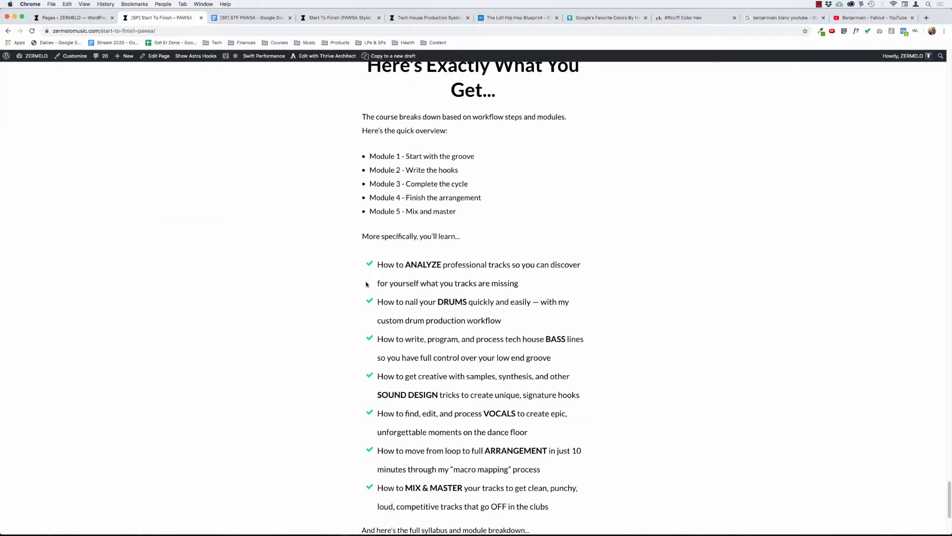
scroll(366, 284, "down", 1)
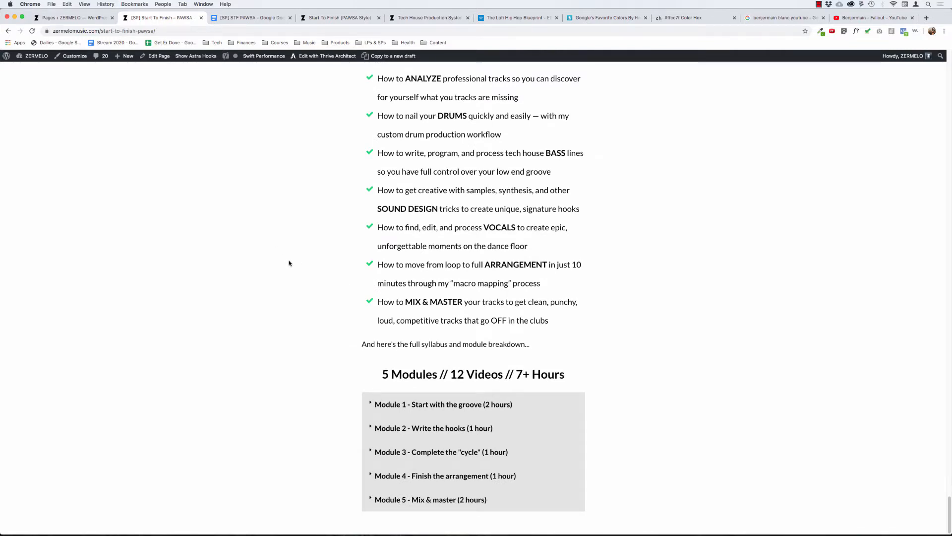
Go back up the PAWSA page to the "Introducing Start To Finish: PAWSA" section and highlight its text
scroll(289, 263, "up", 4)
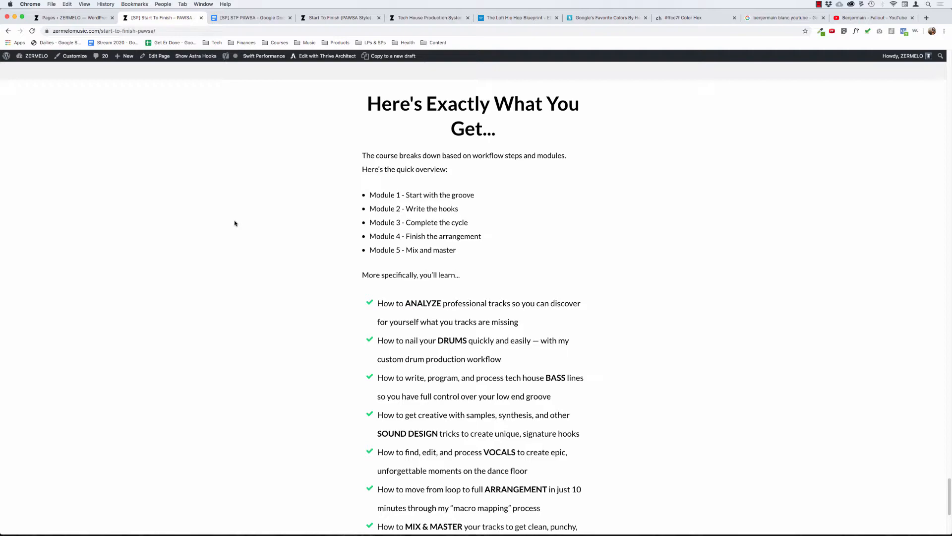
scroll(234, 224, "up", 20)
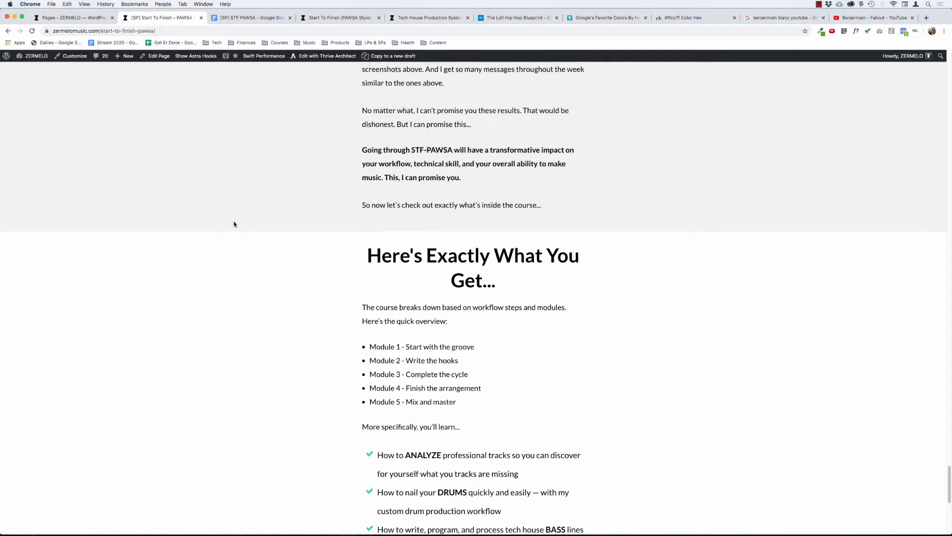
scroll(235, 224, "down", 2)
scroll(234, 224, "up", 20)
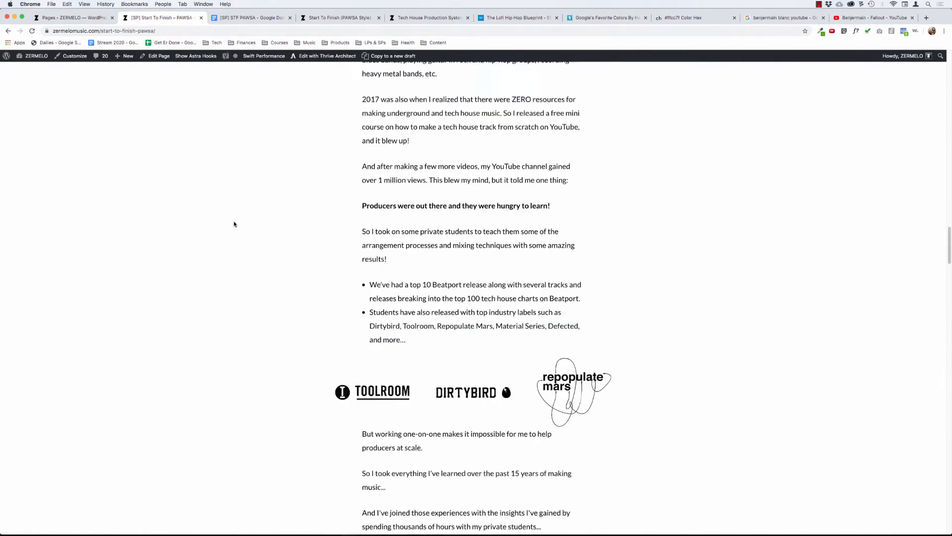
scroll(234, 224, "down", 20)
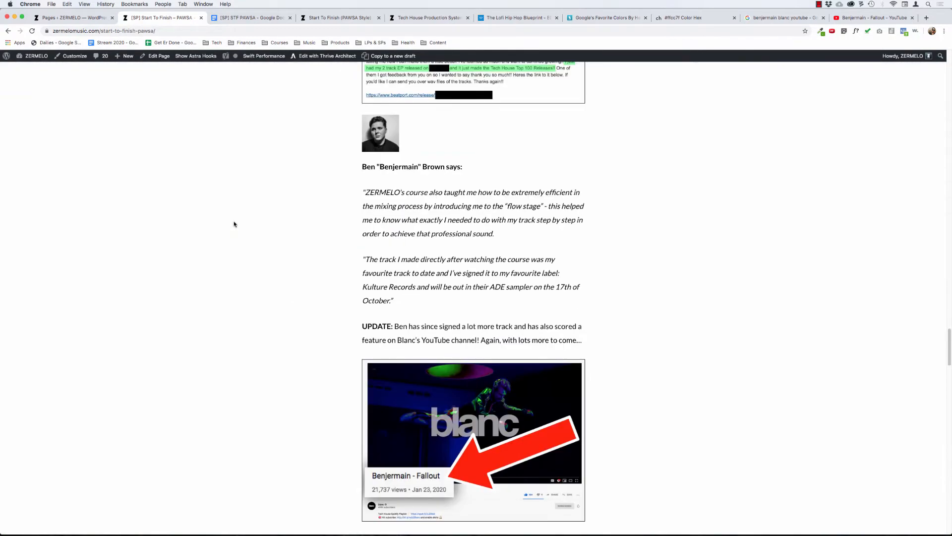
scroll(234, 224, "up", 8)
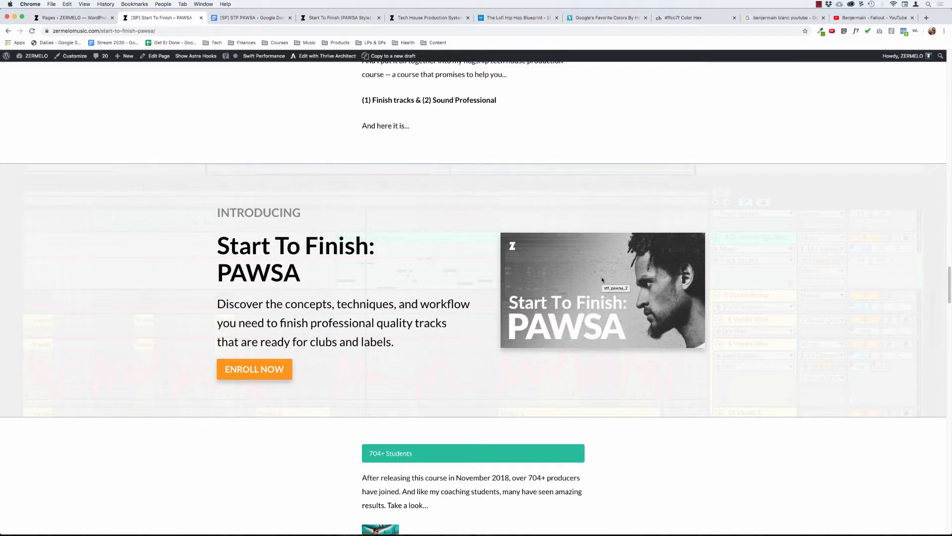
left_click_drag(215, 240, 464, 393)
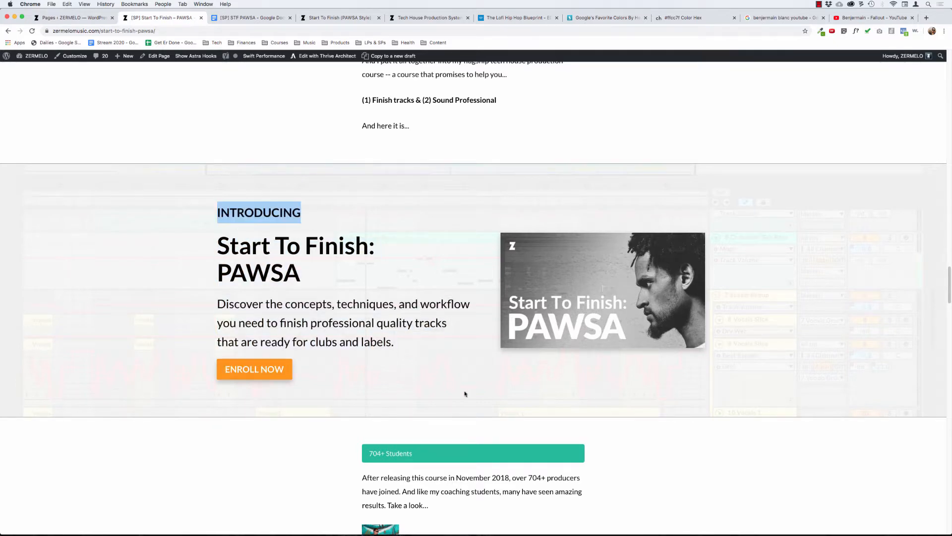
Review the PAWSA page from the student testimonials down to the syllabus, and highlight the "5 Modules // 12 Videos // 7+ Hours" heading and module list
left_click(417, 371)
scroll(417, 373, "down", 15)
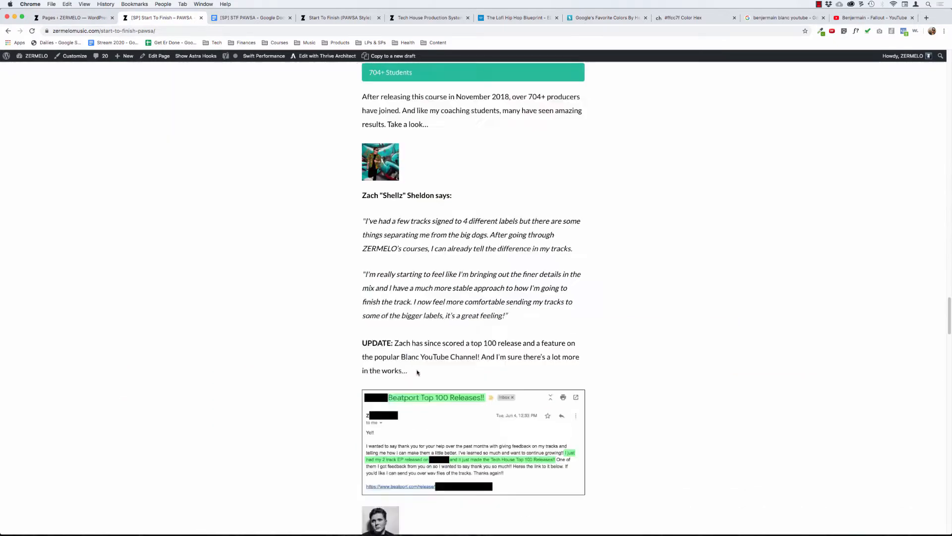
scroll(417, 373, "down", 20)
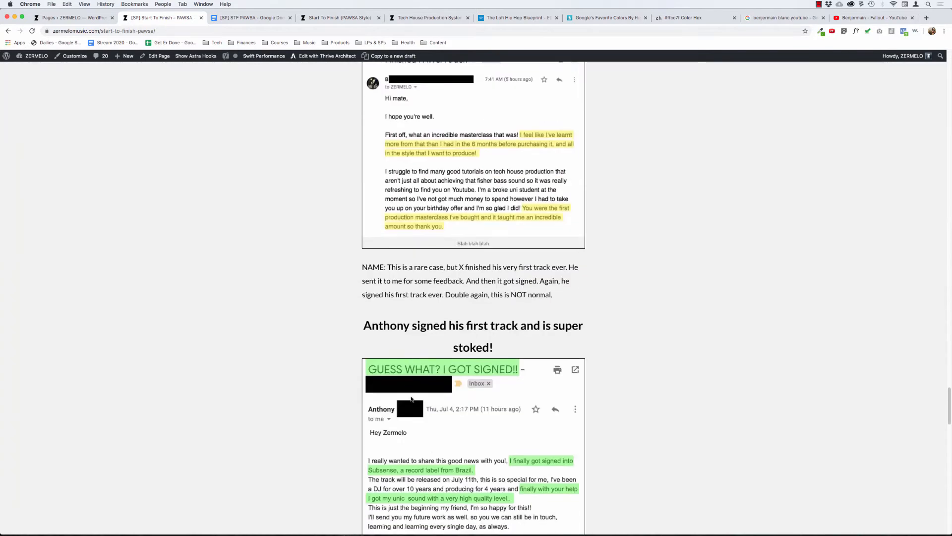
scroll(399, 404, "down", 7)
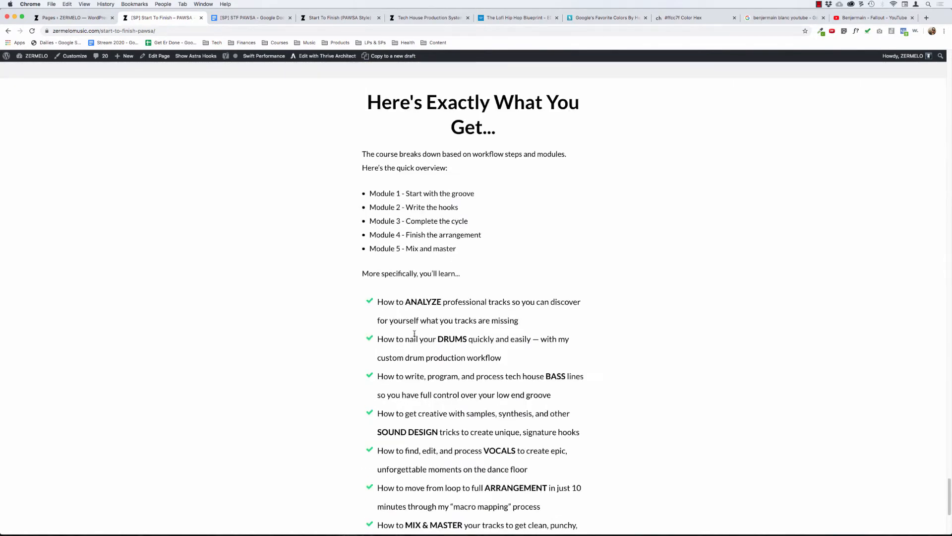
scroll(415, 334, "down", 5)
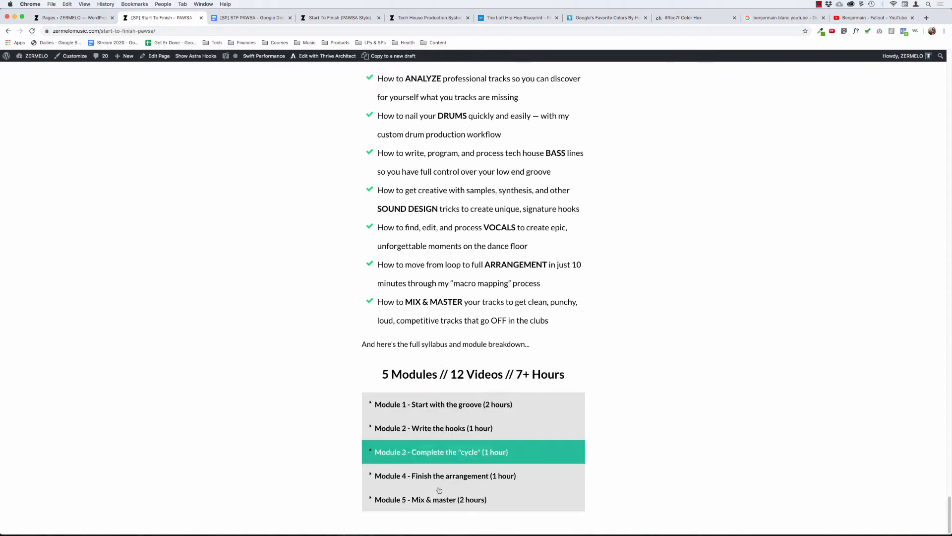
left_click_drag(365, 367, 598, 435)
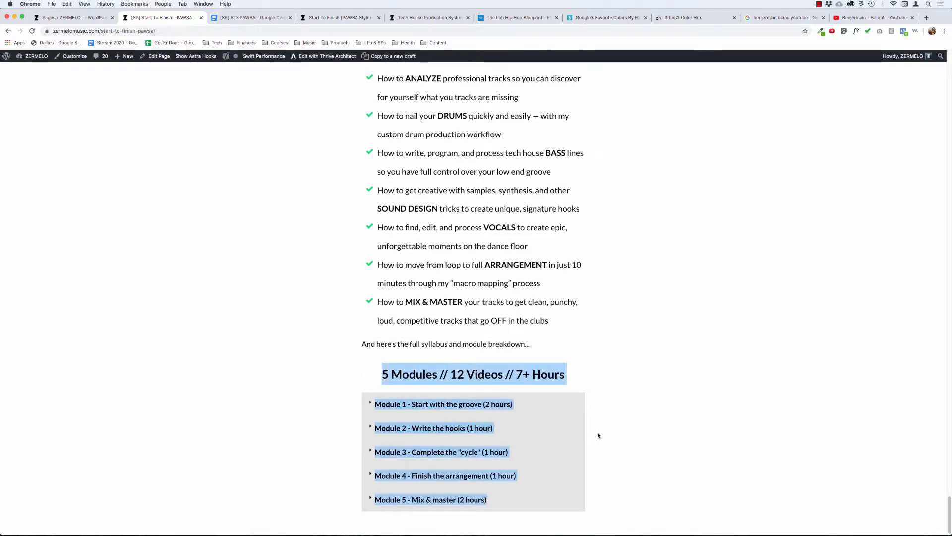
left_click(308, 330)
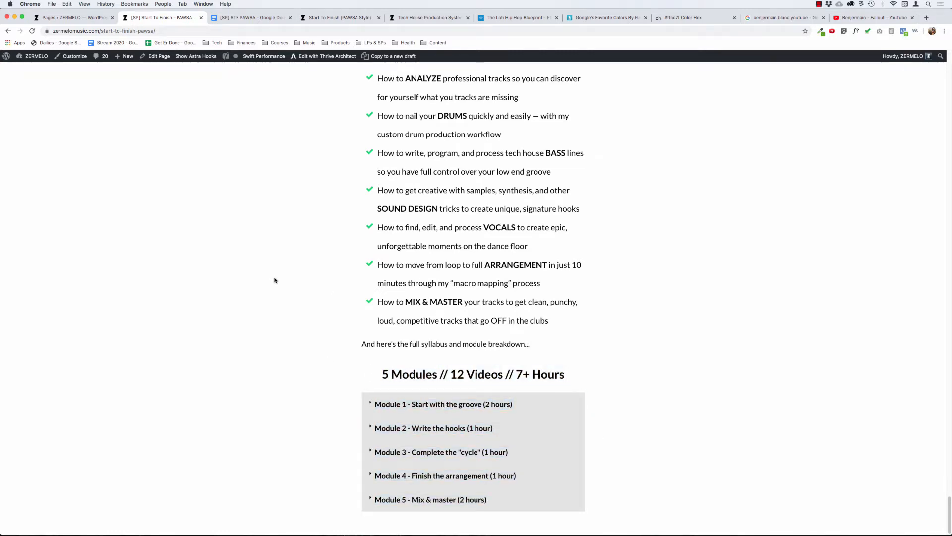
Open the PAWSA page in Thrive Architect and delete the empty background section above "What Kind Of Results Can YOU Expect?"
scroll(275, 281, "up", 15)
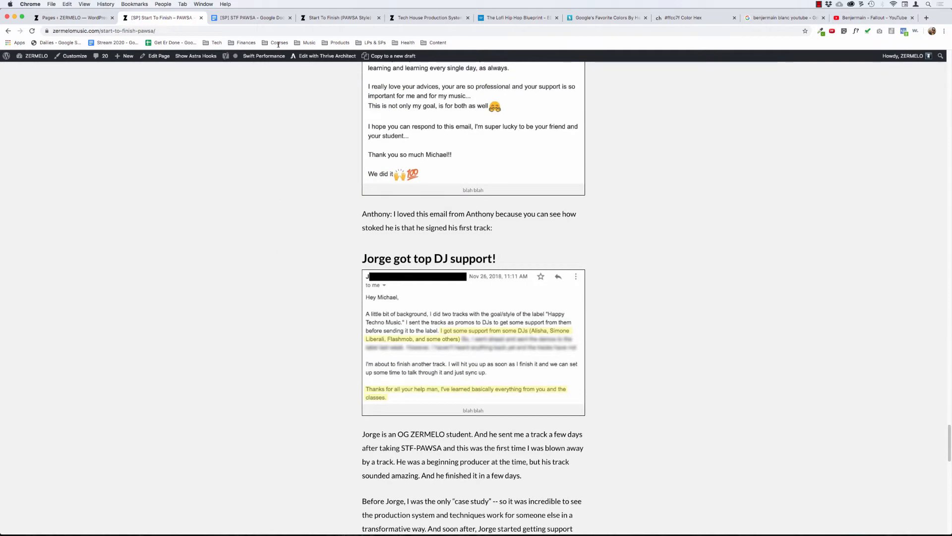
left_click(315, 57)
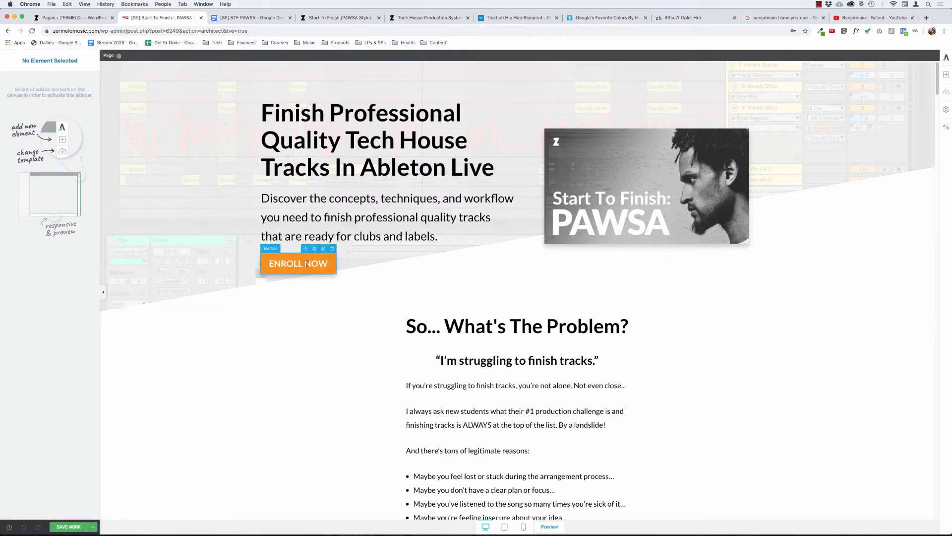
scroll(319, 262, "down", 15)
scroll(453, 271, "down", 6)
scroll(453, 272, "down", 20)
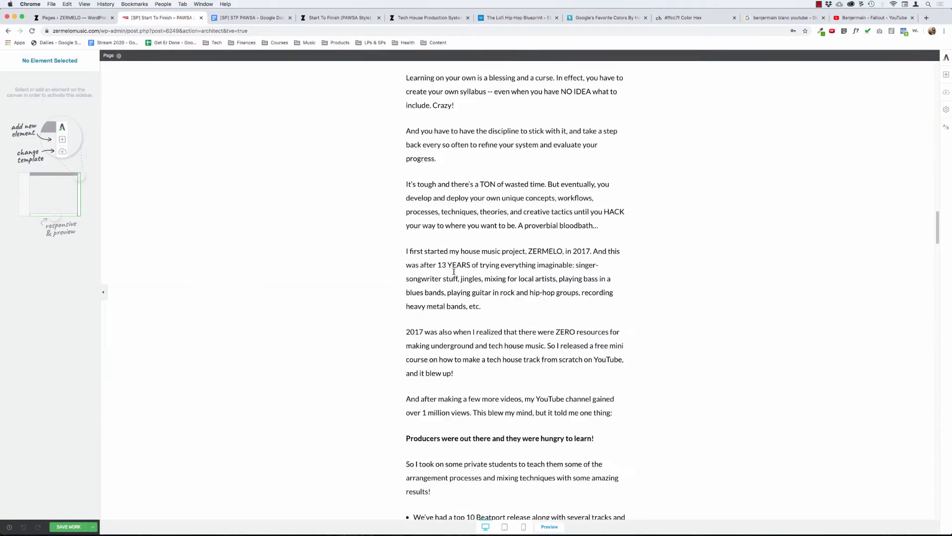
scroll(453, 271, "up", 12)
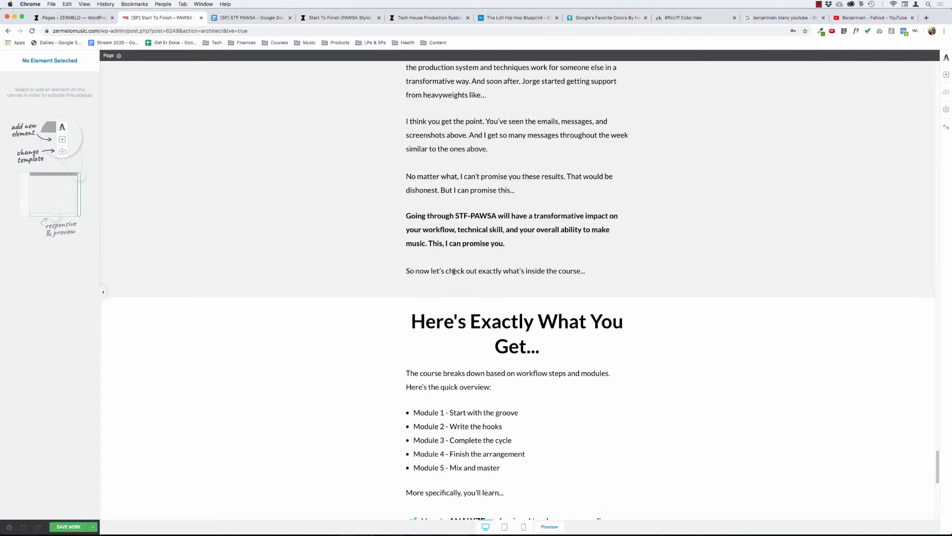
scroll(389, 252, "up", 10)
scroll(388, 253, "up", 10)
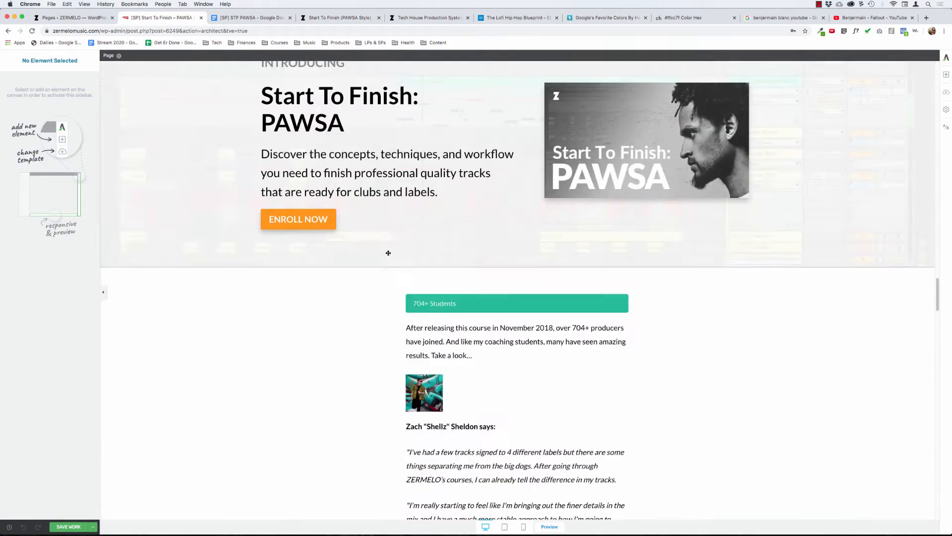
scroll(389, 253, "down", 15)
scroll(389, 253, "up", 10)
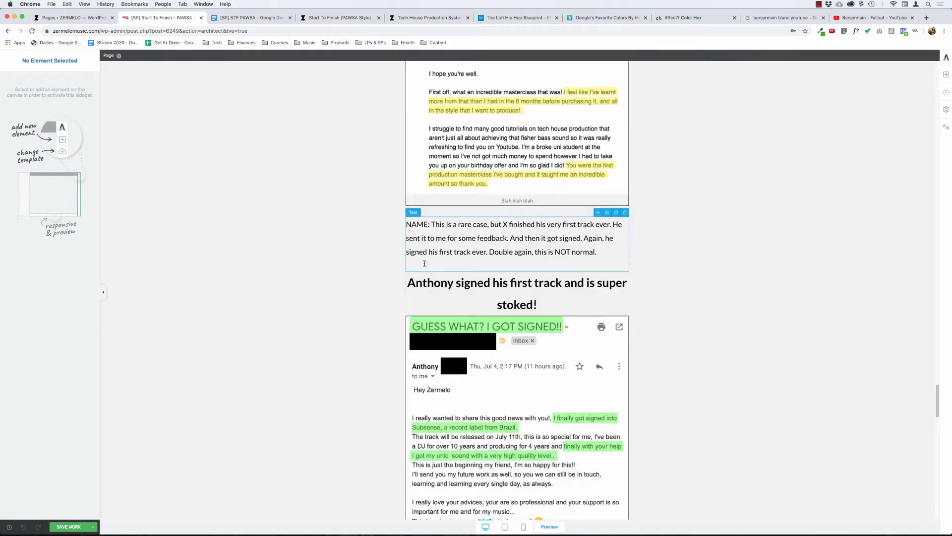
scroll(407, 261, "up", 4)
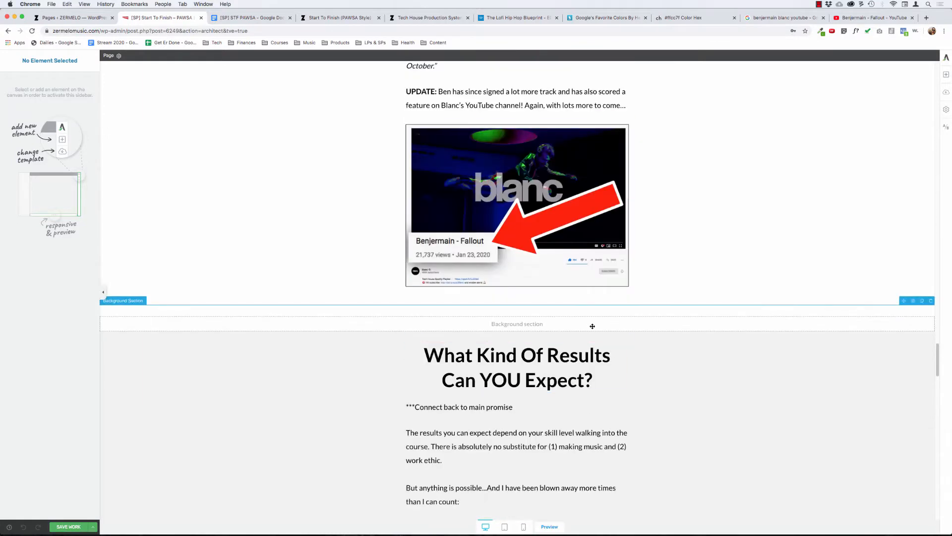
left_click(835, 323)
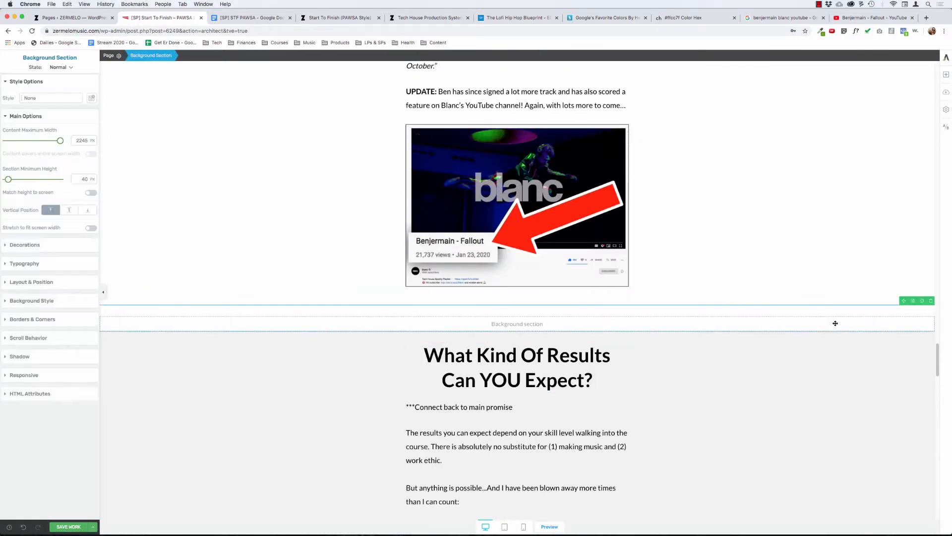
left_click(932, 301)
Duplicate the "Introducing Start To Finish: PAWSA" background section
scroll(669, 302, "up", 8)
scroll(670, 302, "up", 20)
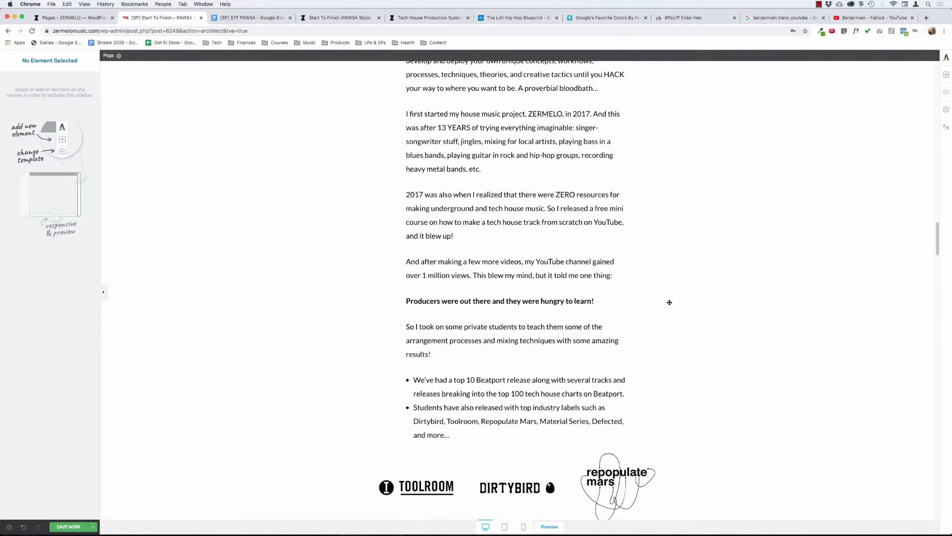
scroll(670, 302, "down", 20)
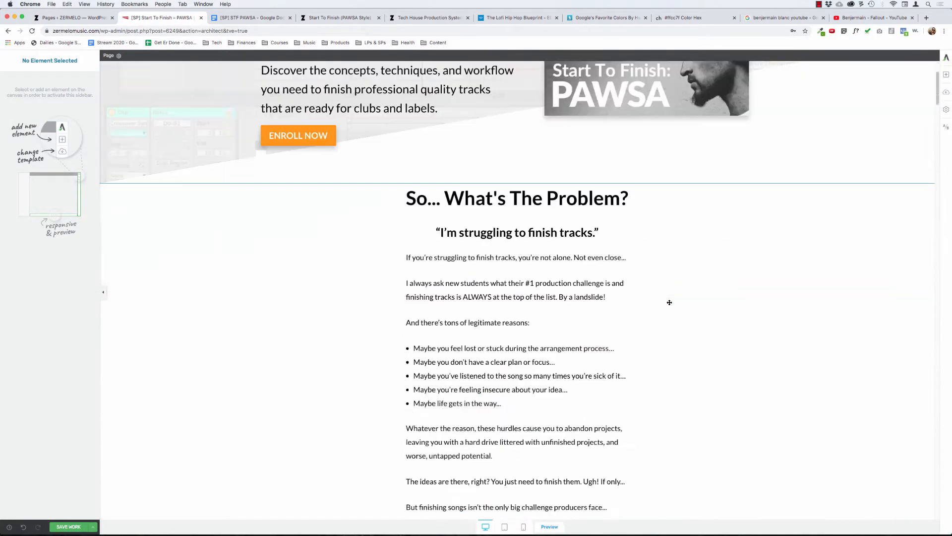
scroll(668, 302, "up", 10)
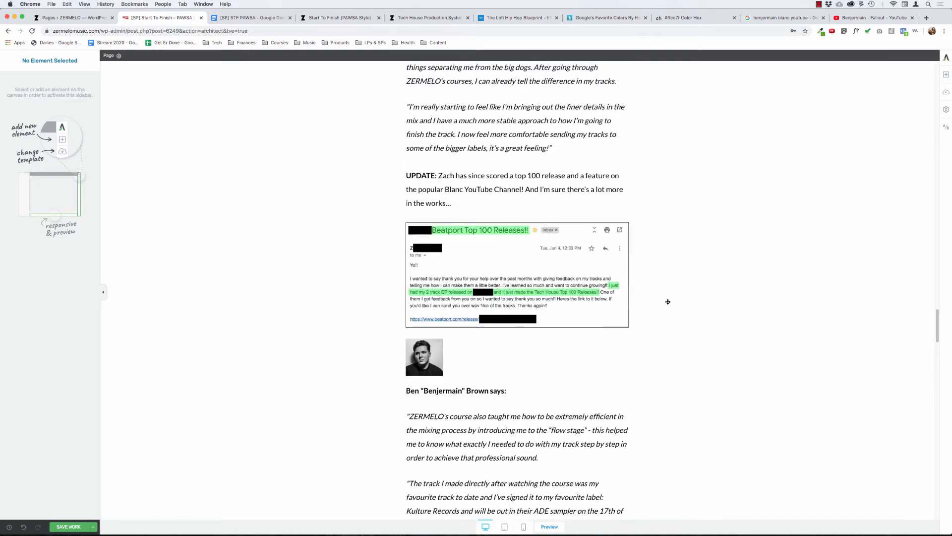
left_click(194, 145)
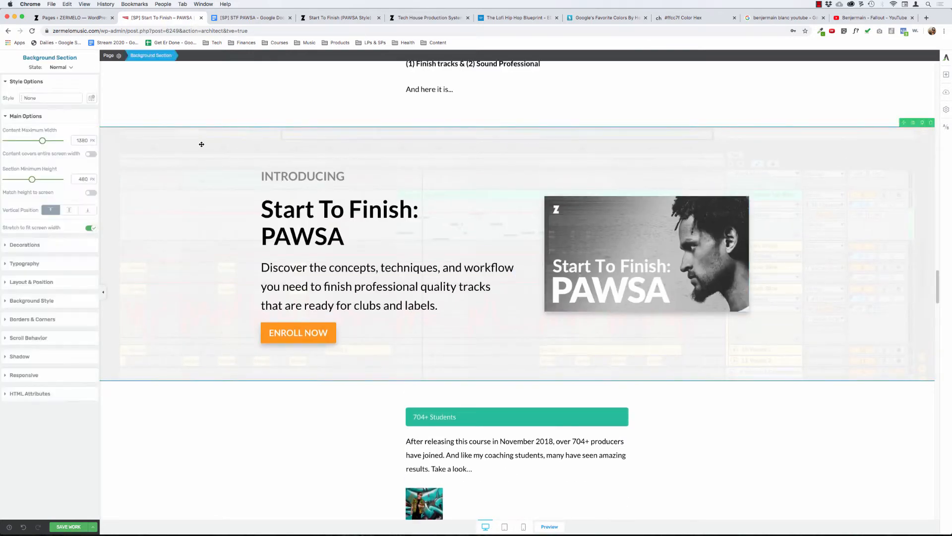
left_click(923, 124)
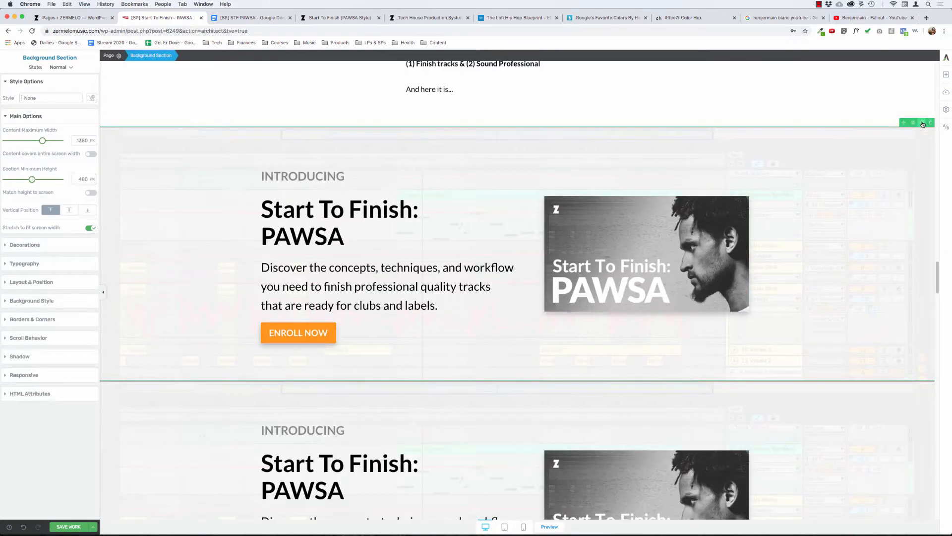
Duplicate the ENROLL NOW button in the second introducing section and move the copy directly below the blanc video screenshot
scroll(229, 230, "up", 9)
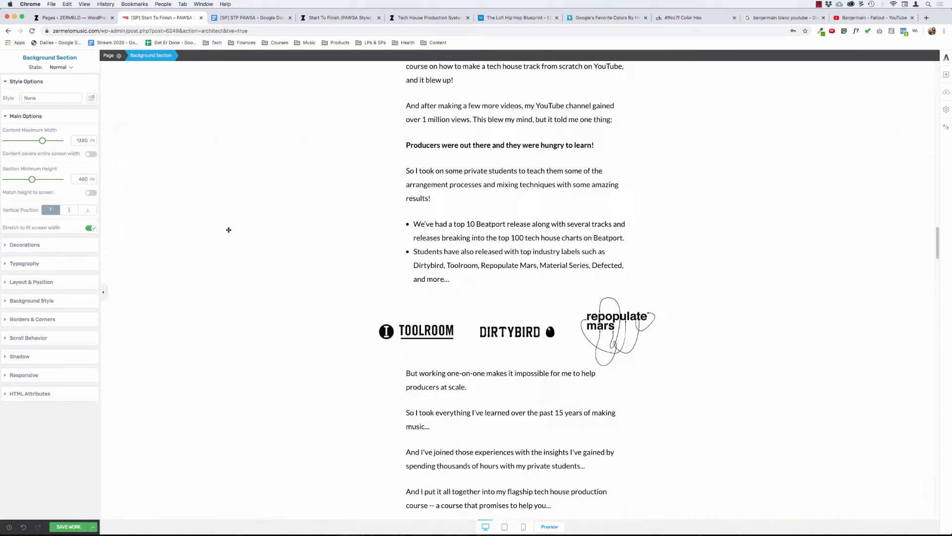
scroll(229, 230, "down", 20)
scroll(229, 230, "down", 10)
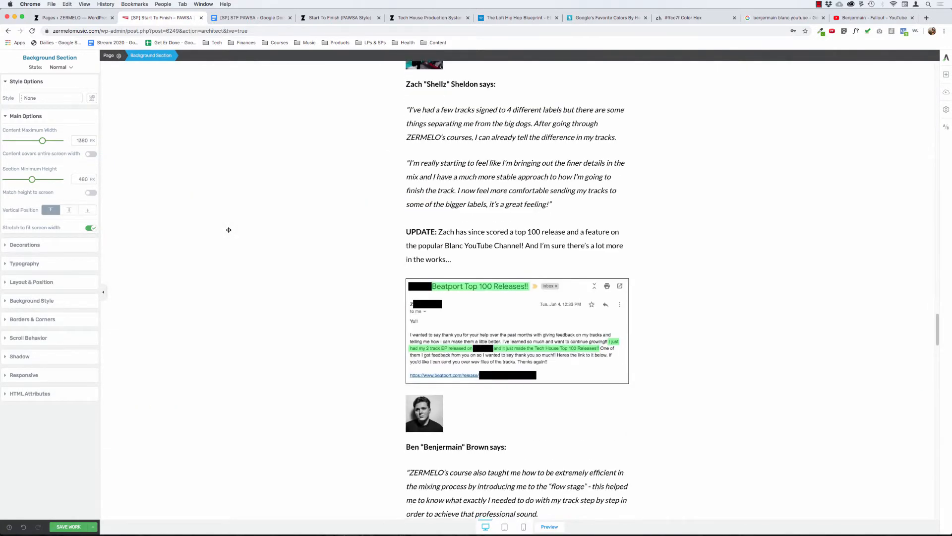
scroll(228, 230, "down", 3)
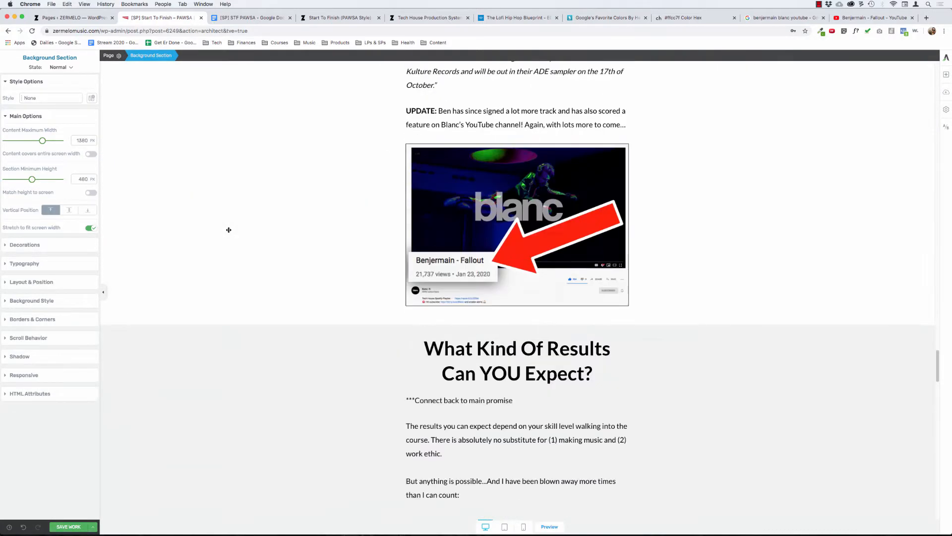
scroll(228, 228, "up", 15)
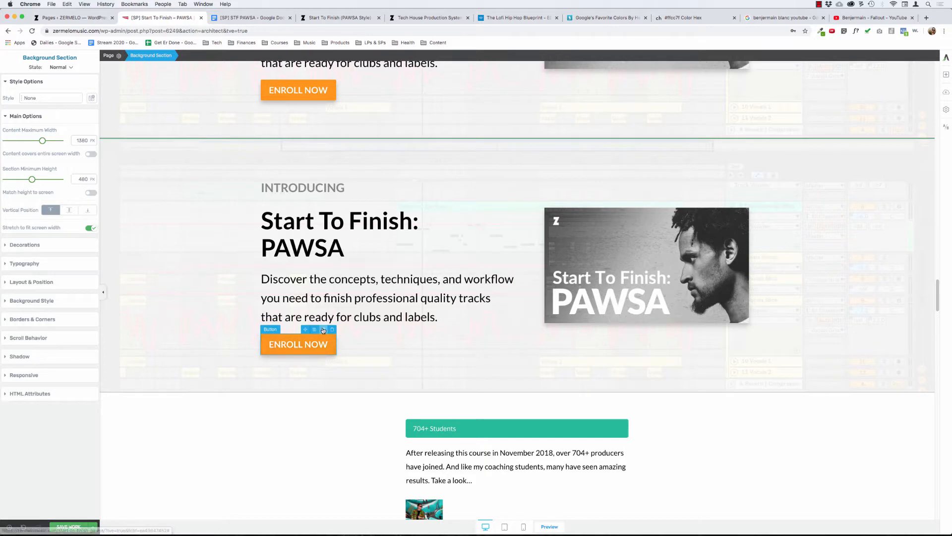
left_click(323, 330)
left_click_drag(305, 331, 511, 147)
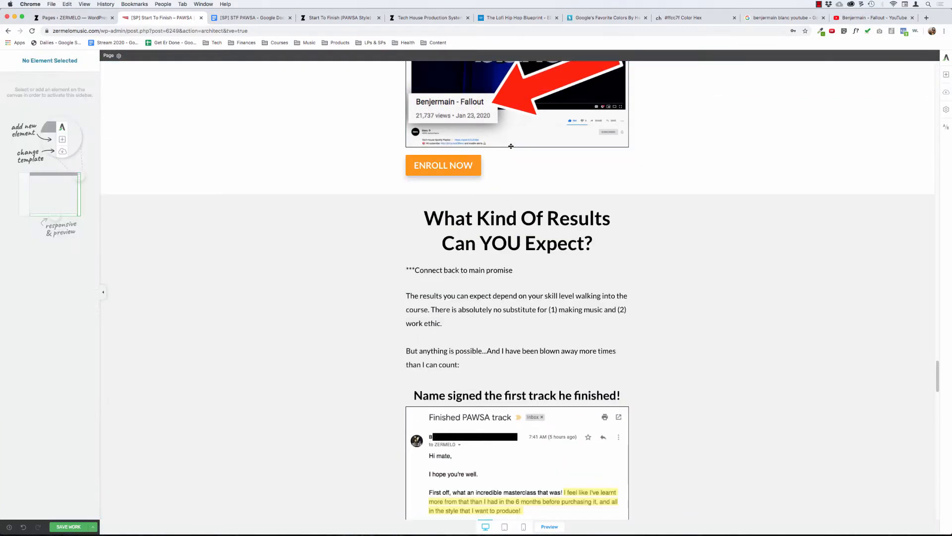
Centre-align the ENROLL NOW button below the blanc video screenshot
left_click(410, 159)
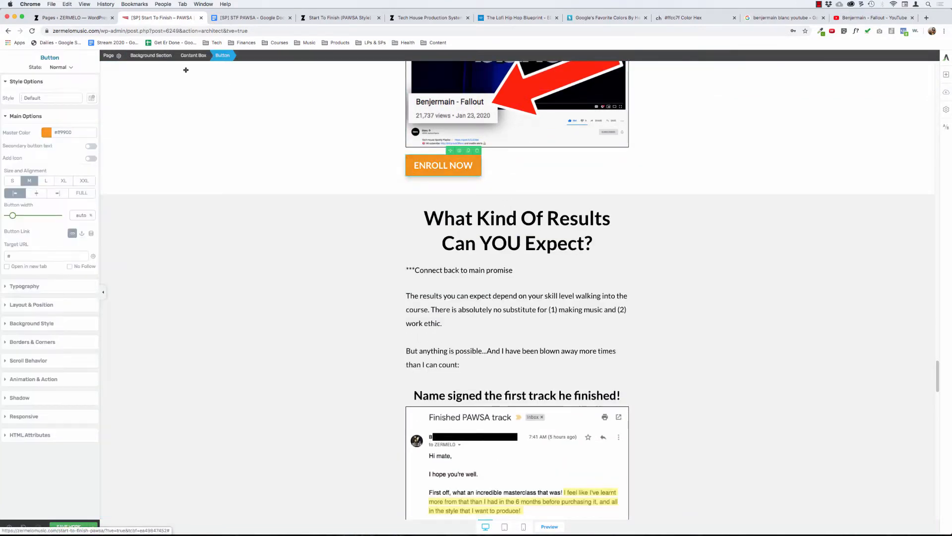
left_click(193, 55)
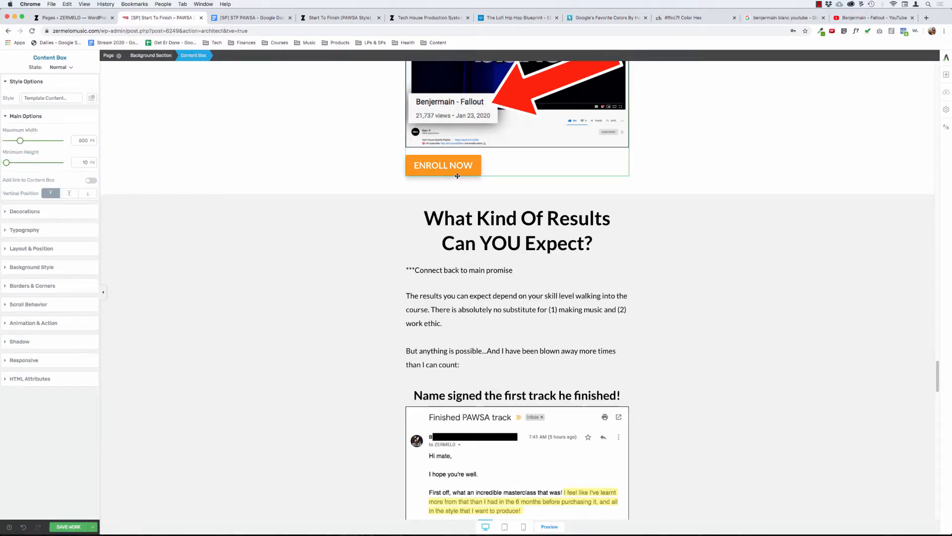
scroll(475, 280, "up", 5)
scroll(474, 279, "up", 10)
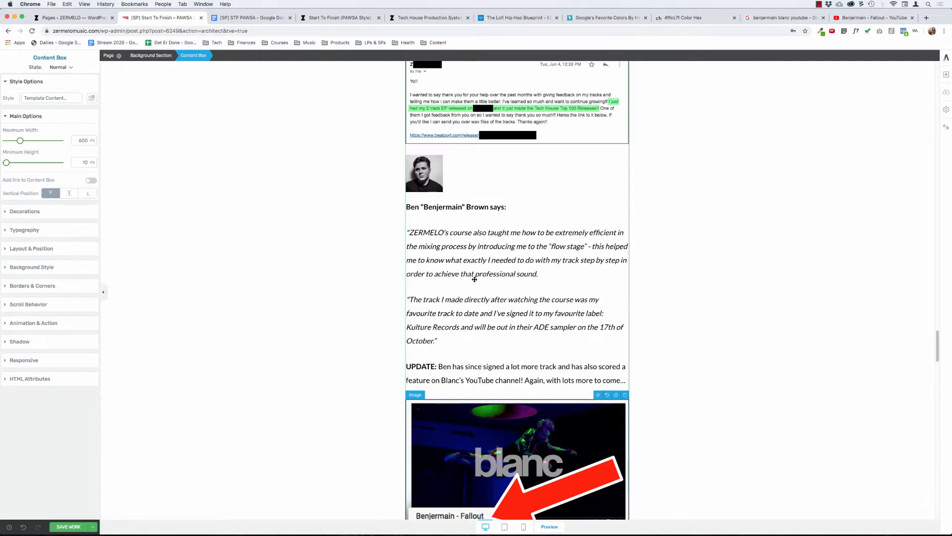
scroll(474, 279, "up", 16)
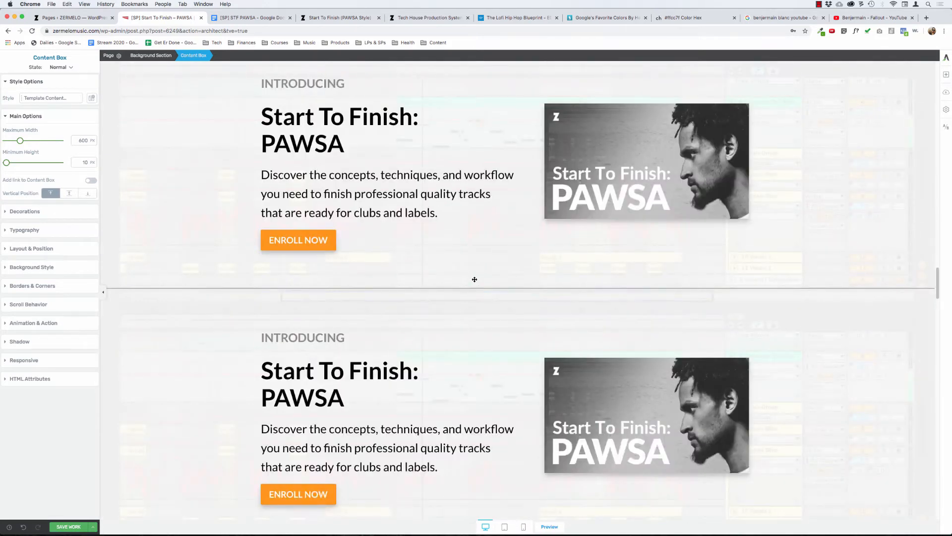
scroll(475, 279, "down", 20)
scroll(475, 279, "down", 7)
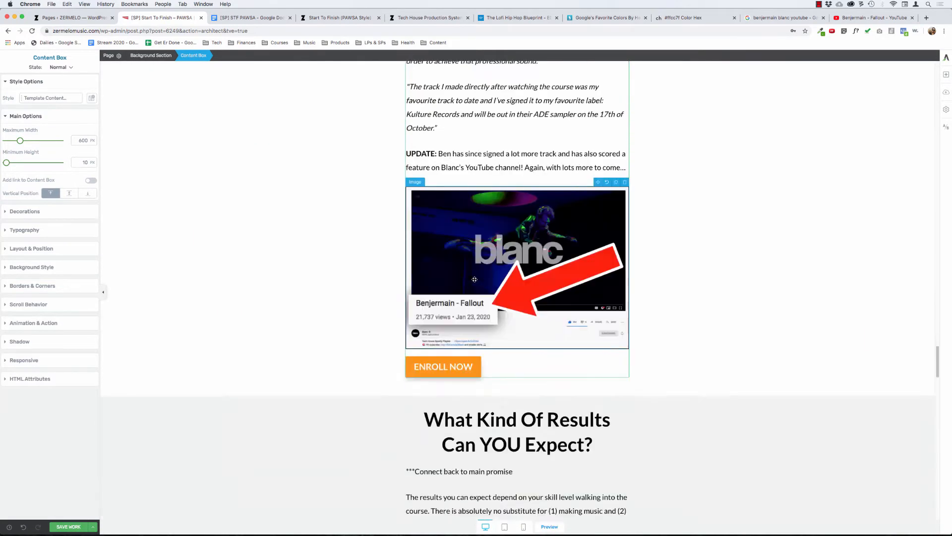
left_click(443, 366)
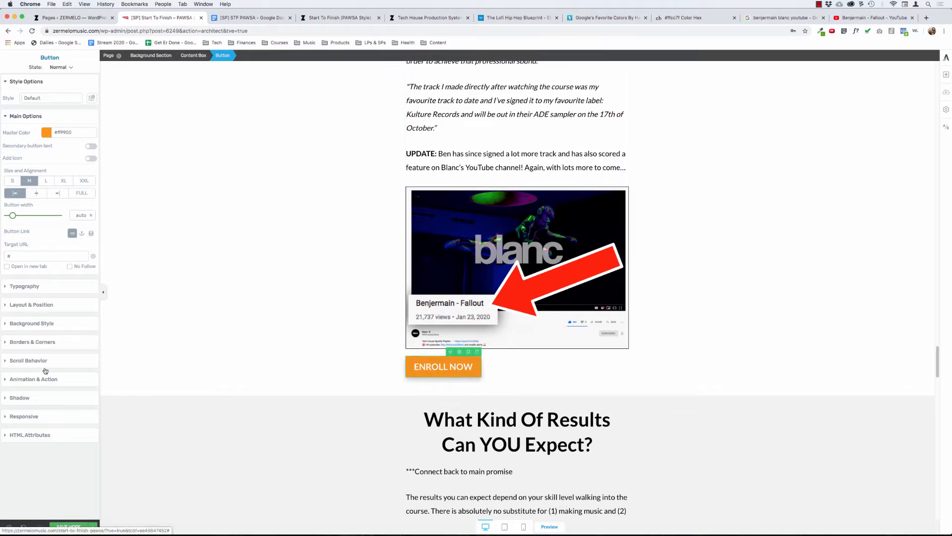
left_click(37, 193)
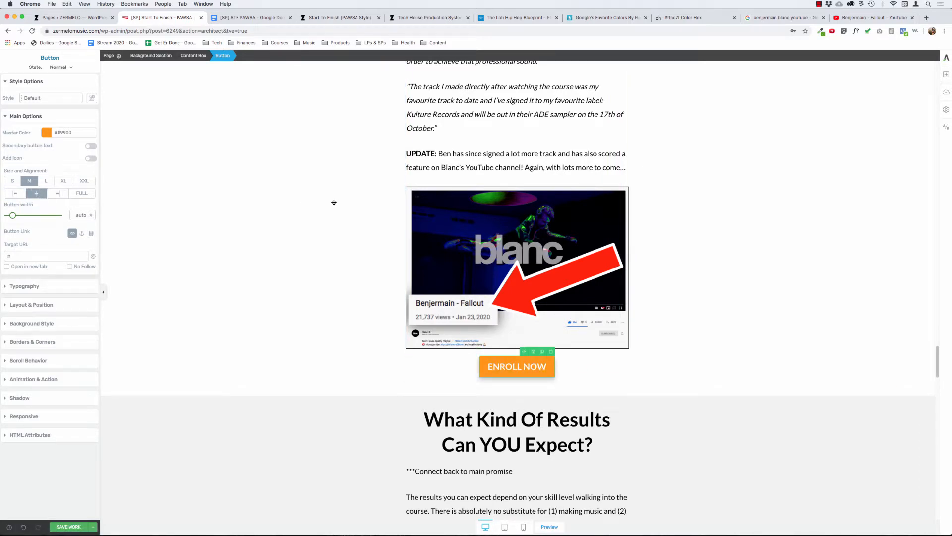
left_click(252, 235)
Try to add a bottom margin to the blanc video screenshot
left_click(545, 215)
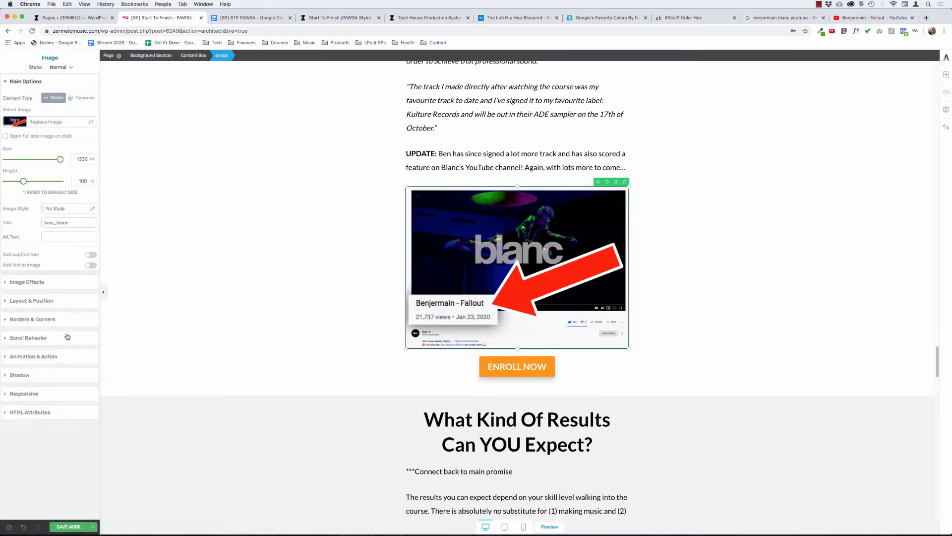
left_click(36, 282)
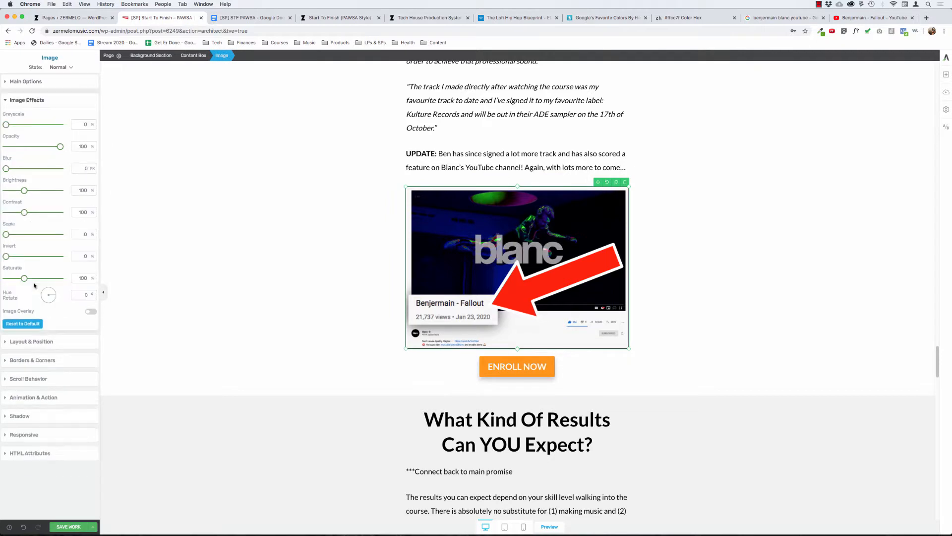
left_click(38, 100)
left_click(37, 120)
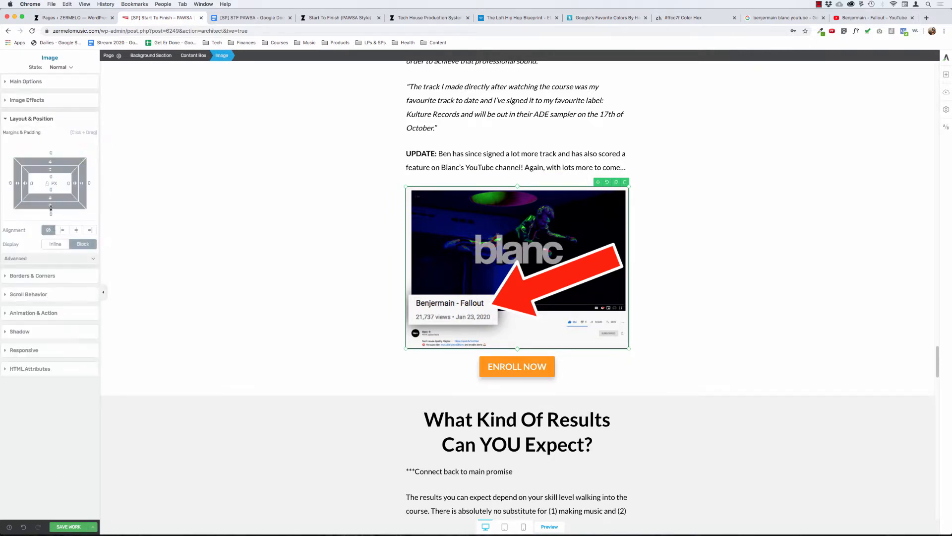
left_click_drag(50, 207, 51, 217)
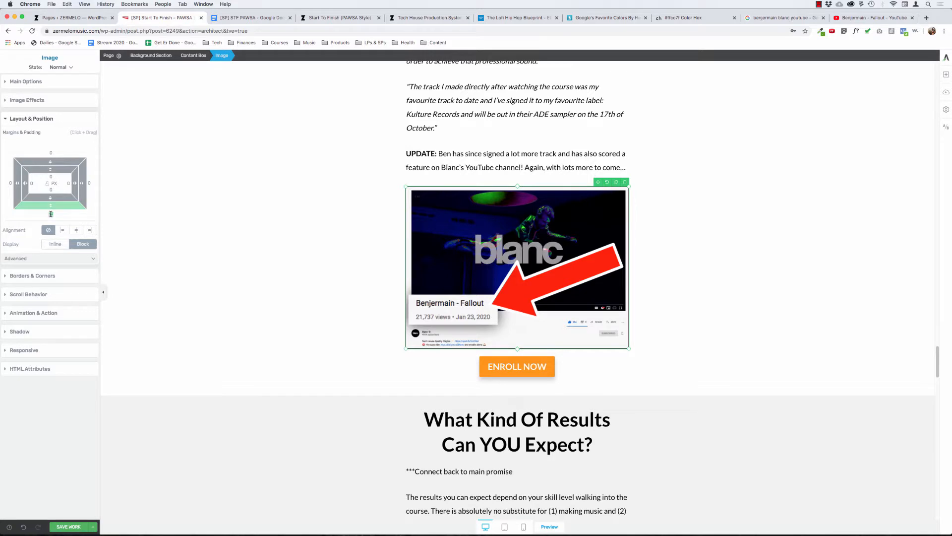
left_click(561, 177)
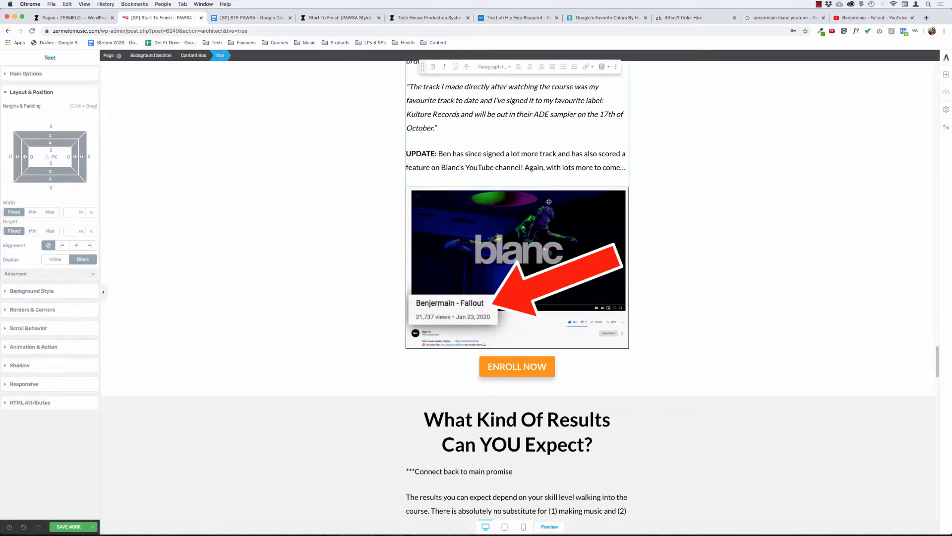
left_click(541, 218)
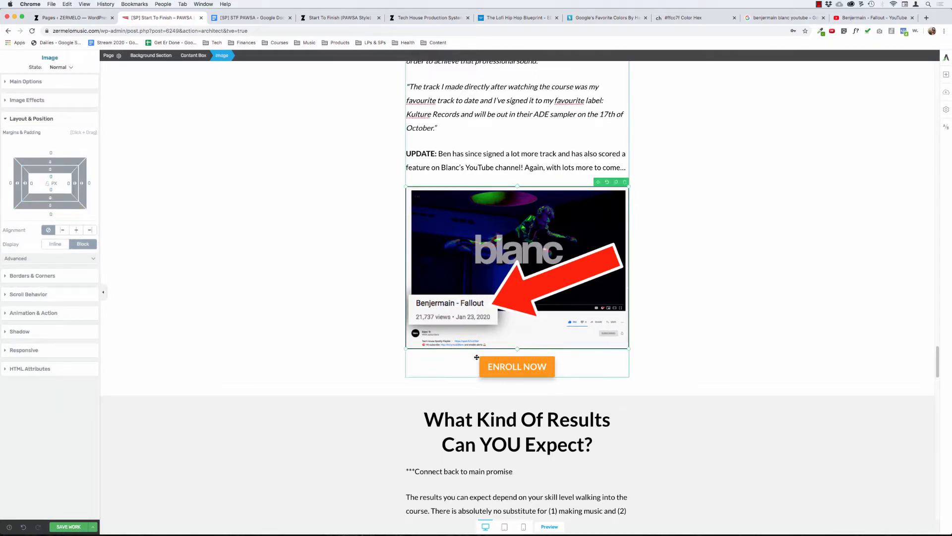
Set the top margin of the ENROLL NOW button below the blanc video screenshot to 50 px
left_click(517, 366)
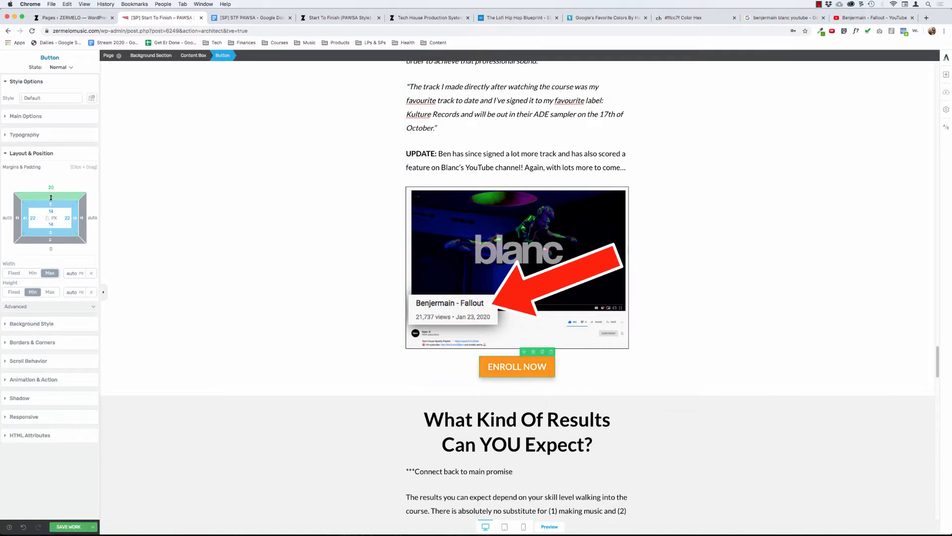
left_click_drag(50, 197, 61, 177)
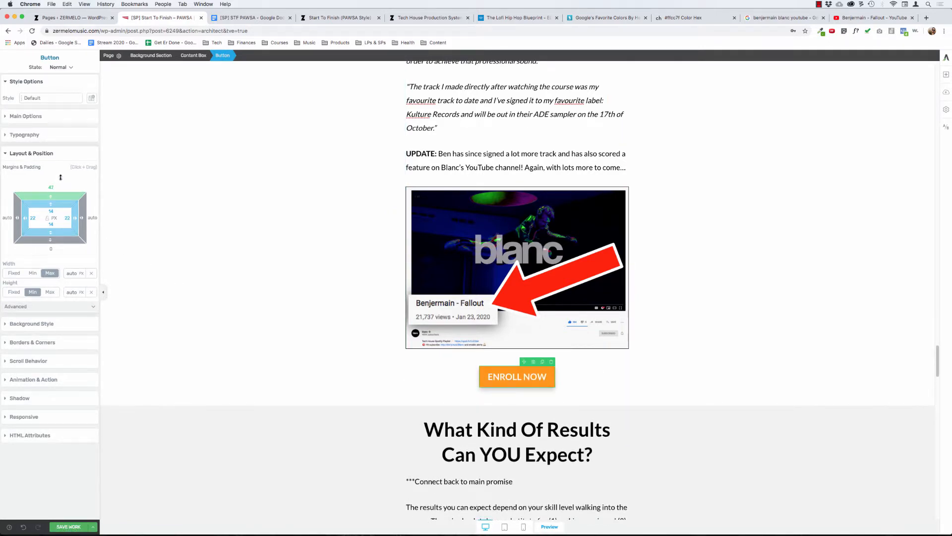
left_click(428, 365)
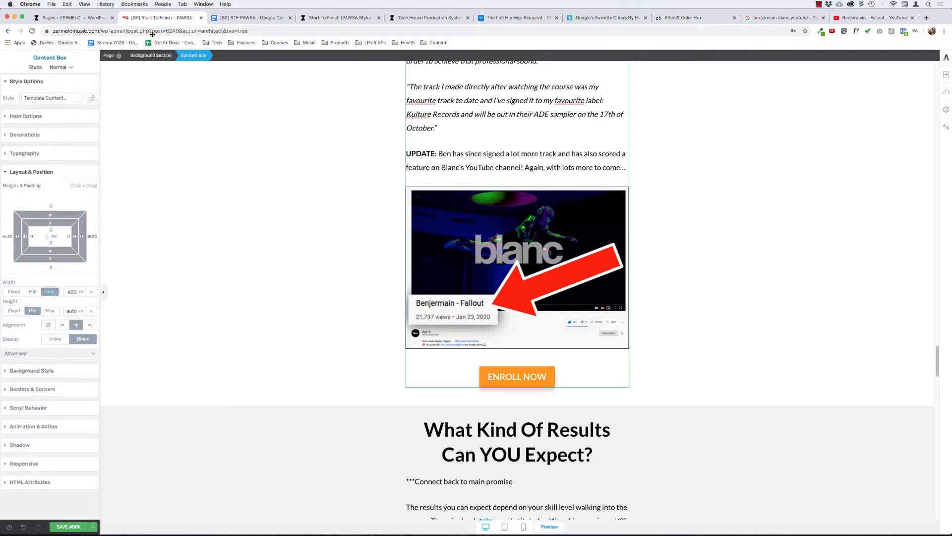
left_click(151, 55)
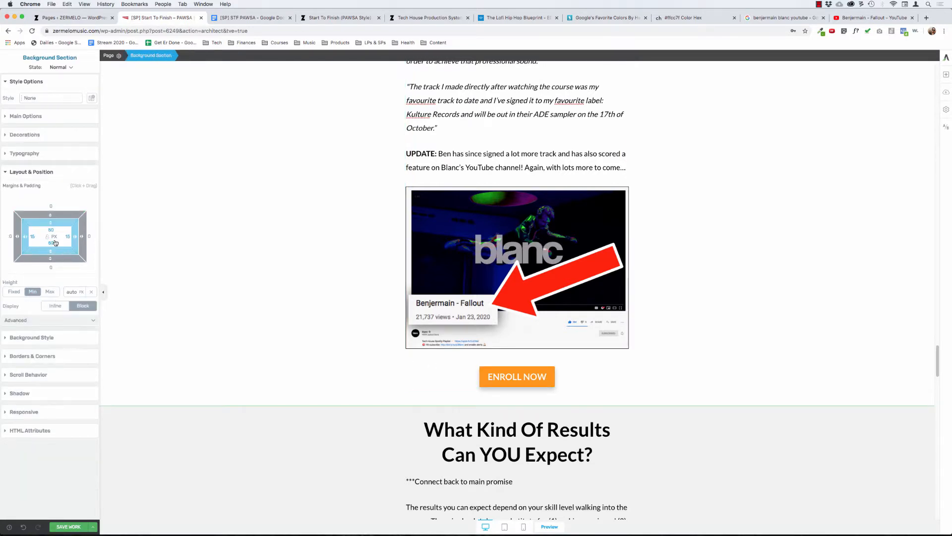
left_click(505, 321)
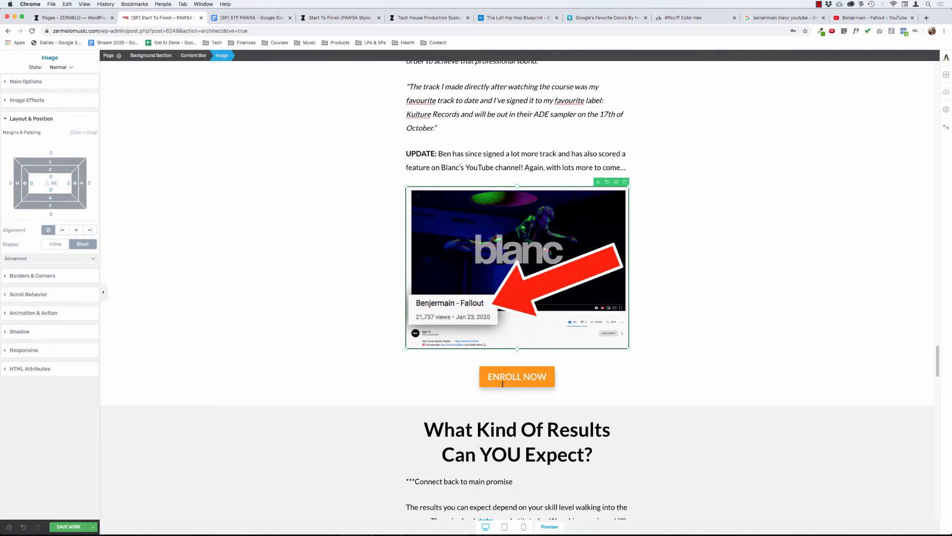
left_click(480, 369)
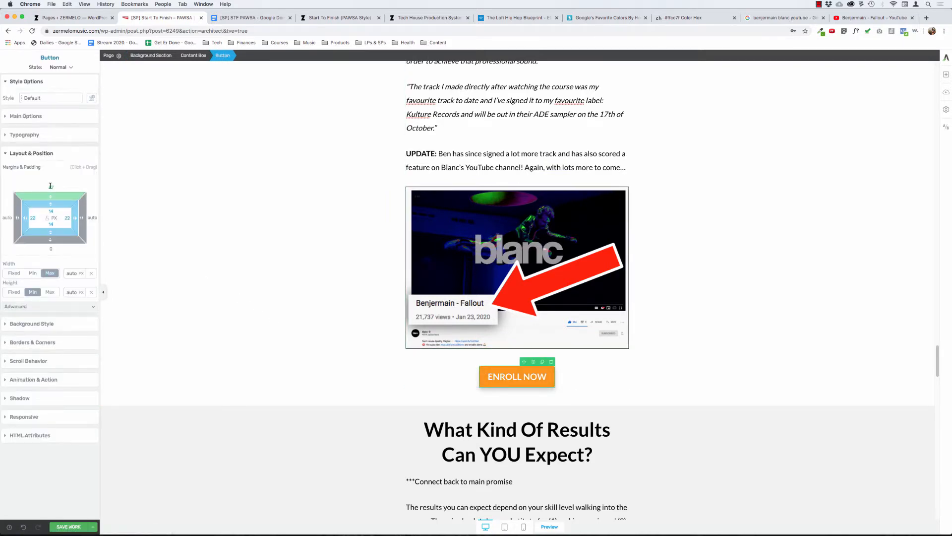
type("50")
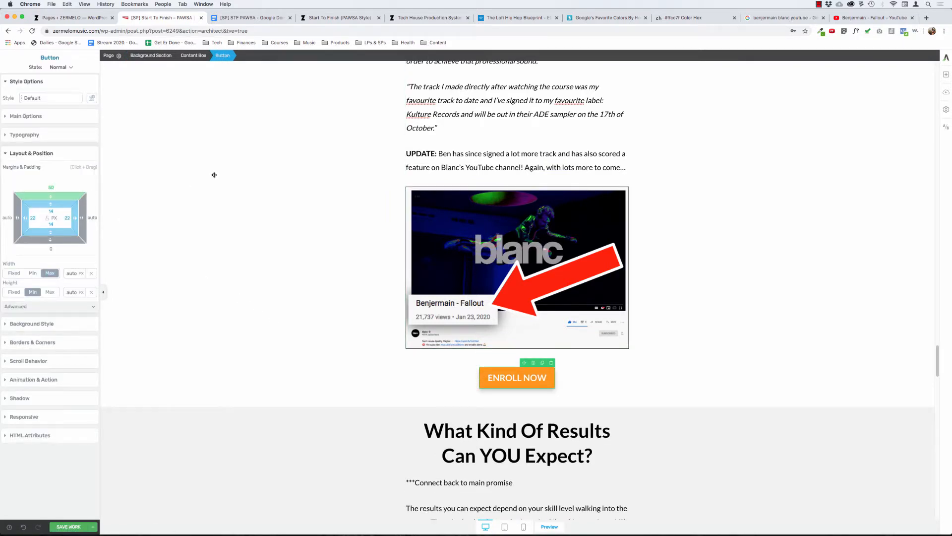
left_click(246, 175)
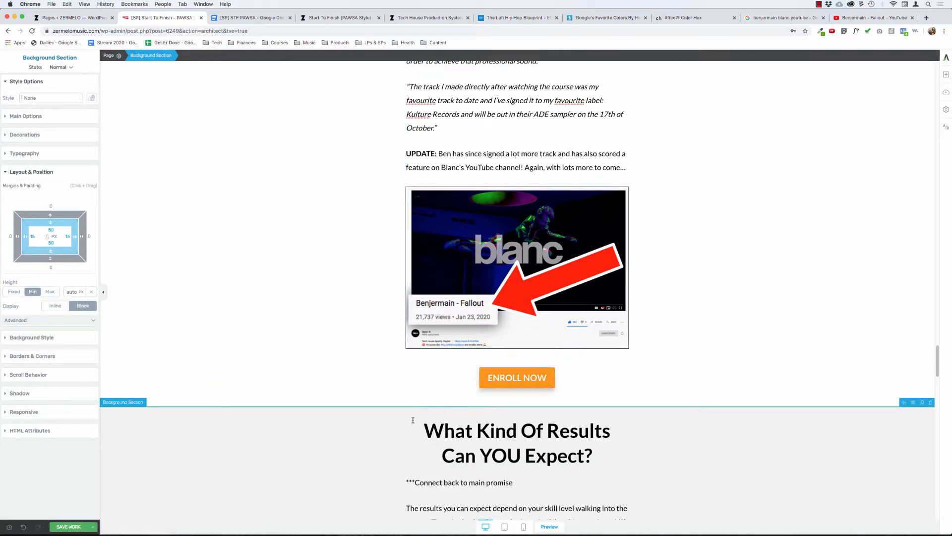
Duplicate the ENROLL NOW button below the blanc video screenshot and move the copy directly above the "I think you get the point" text
left_click_drag(268, 509, 212, 385)
left_click(205, 291)
scroll(205, 292, "up", 16)
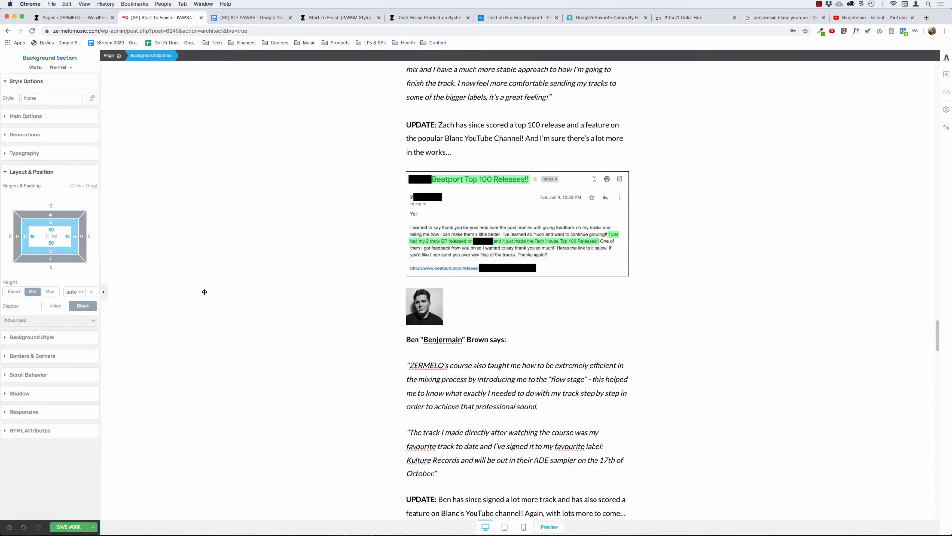
scroll(204, 292, "down", 8)
scroll(204, 292, "down", 9)
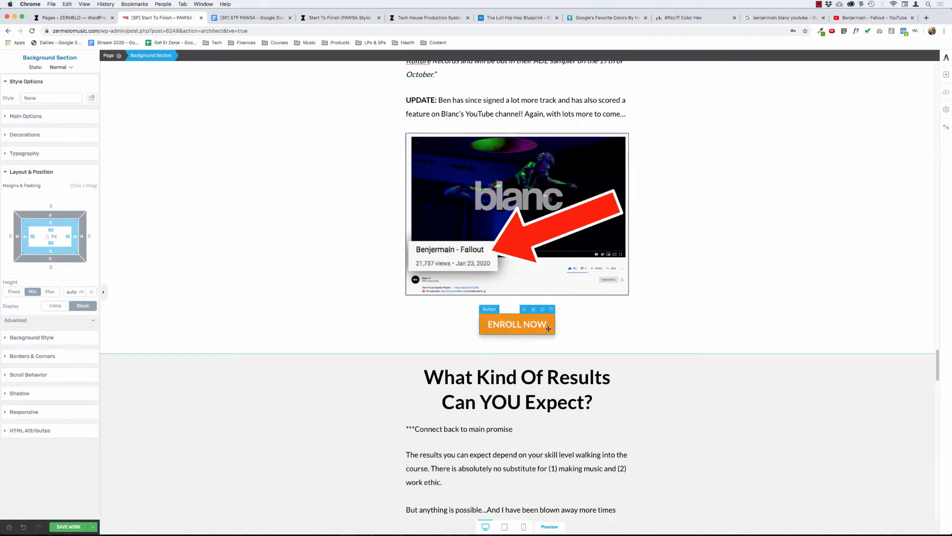
left_click(526, 324)
left_click(543, 310)
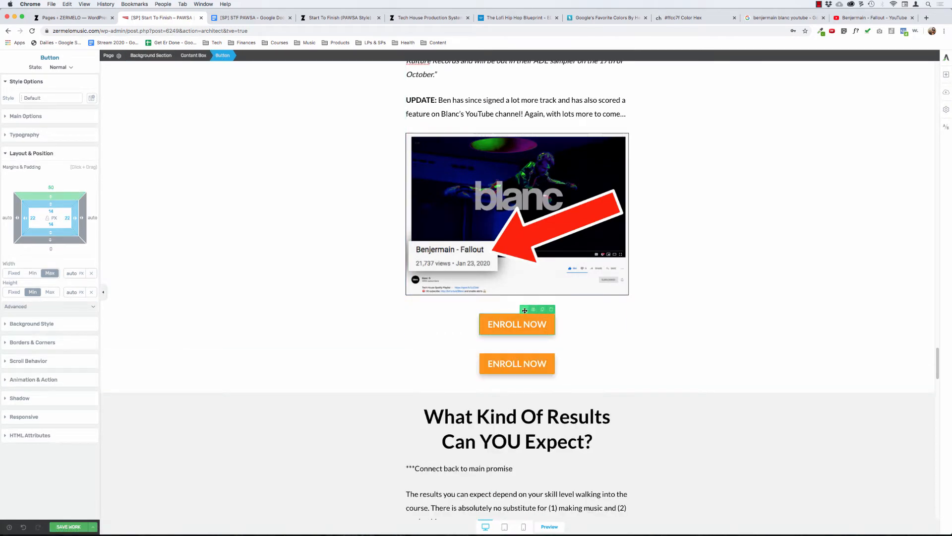
left_click_drag(524, 310, 513, 392)
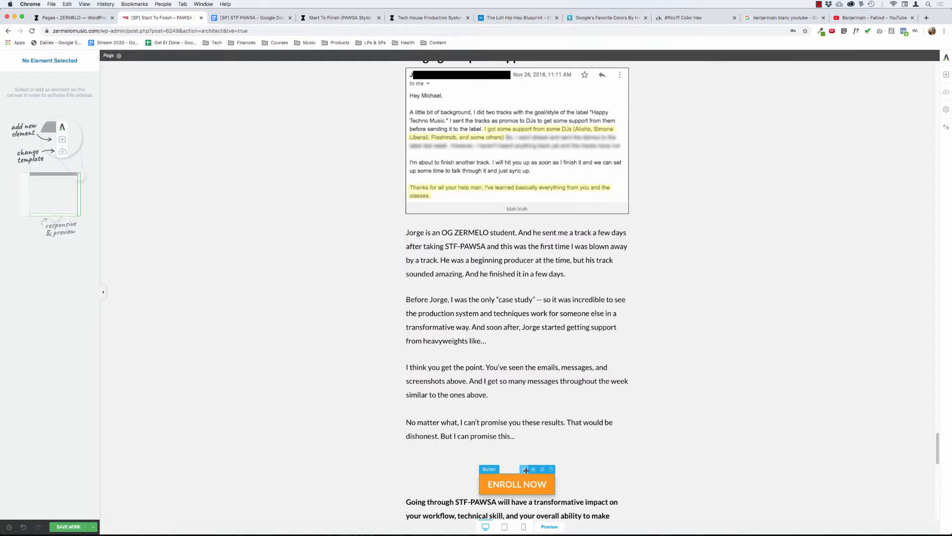
left_click_drag(528, 471, 525, 347)
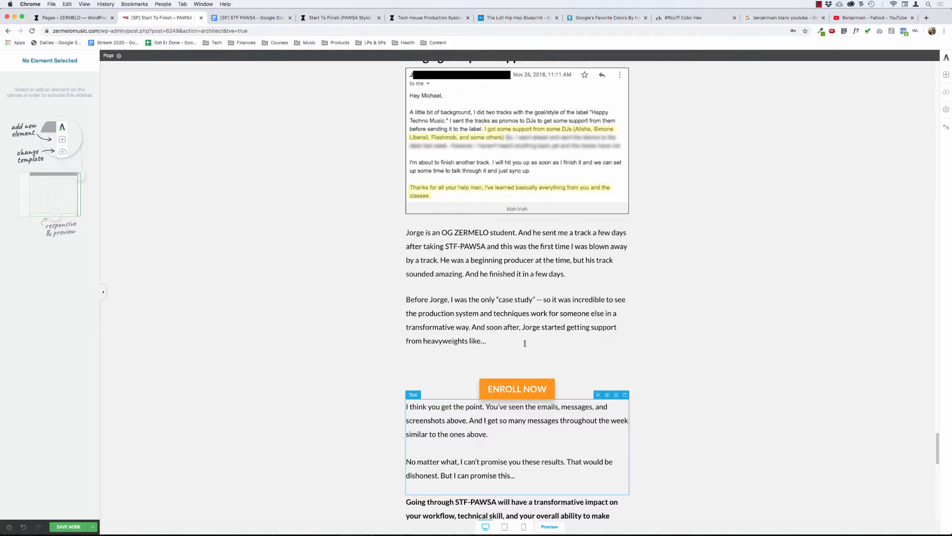
Set the top margin of the ENROLL NOW button above "I think you get the point" to 20 px
scroll(471, 362, "down", 3)
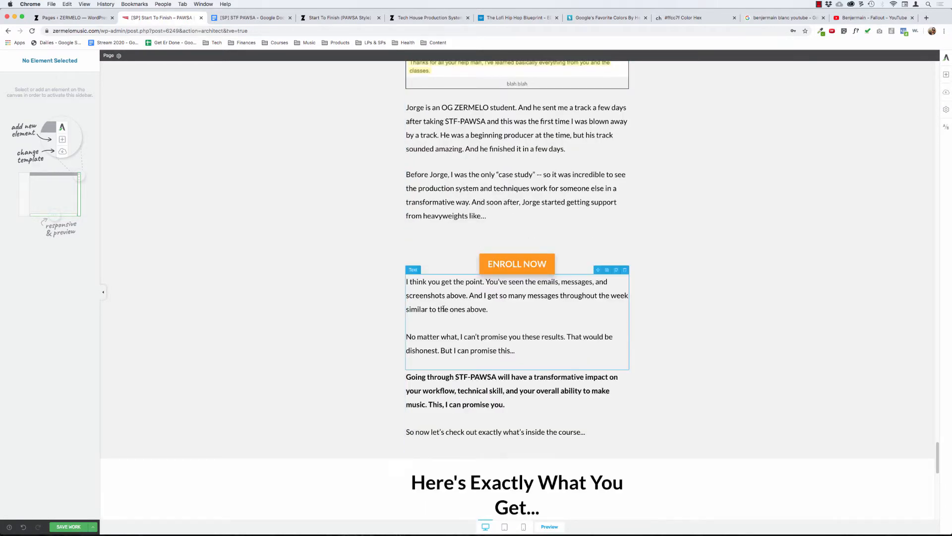
left_click(449, 182)
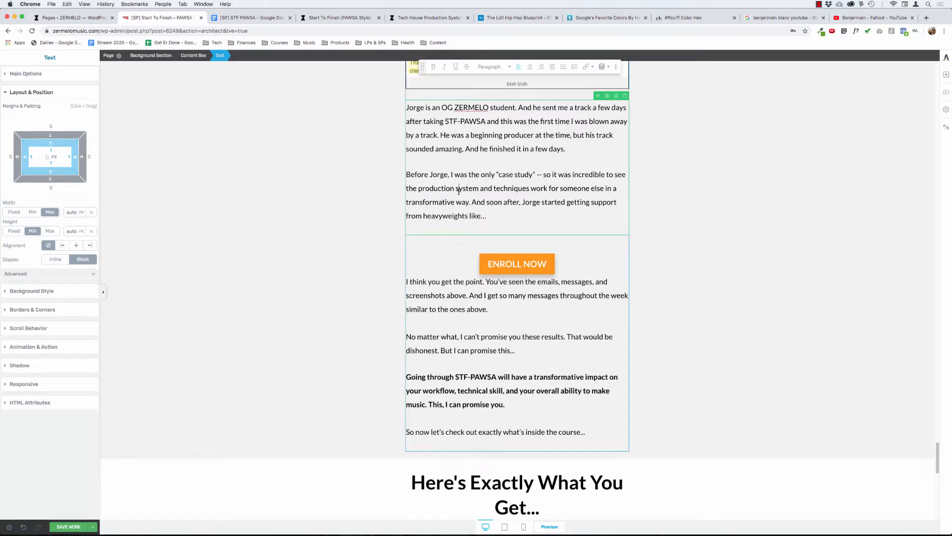
left_click(50, 74)
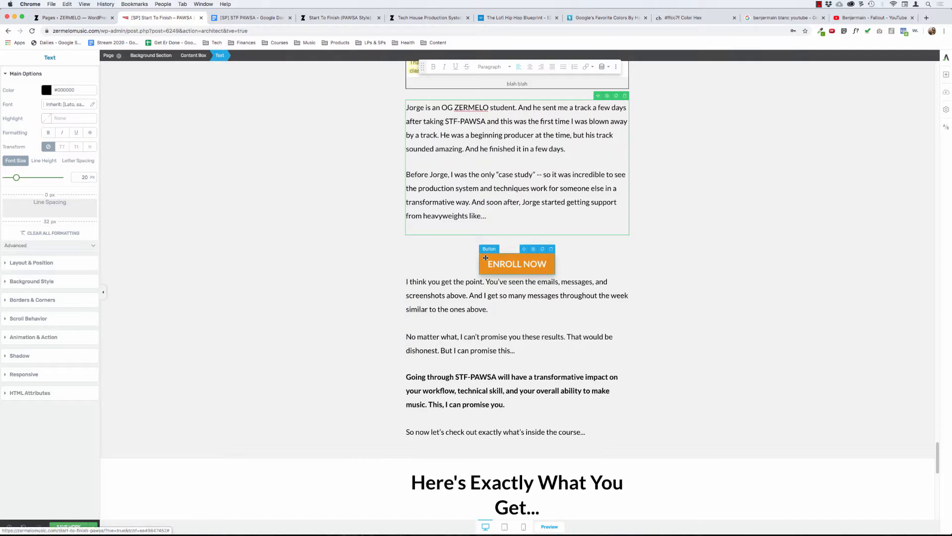
left_click(518, 264)
left_click(37, 305)
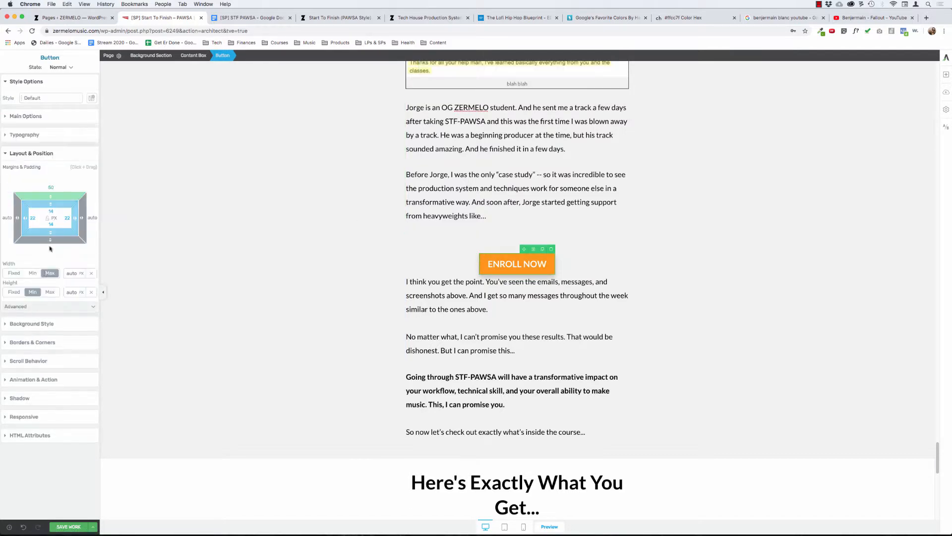
type("20")
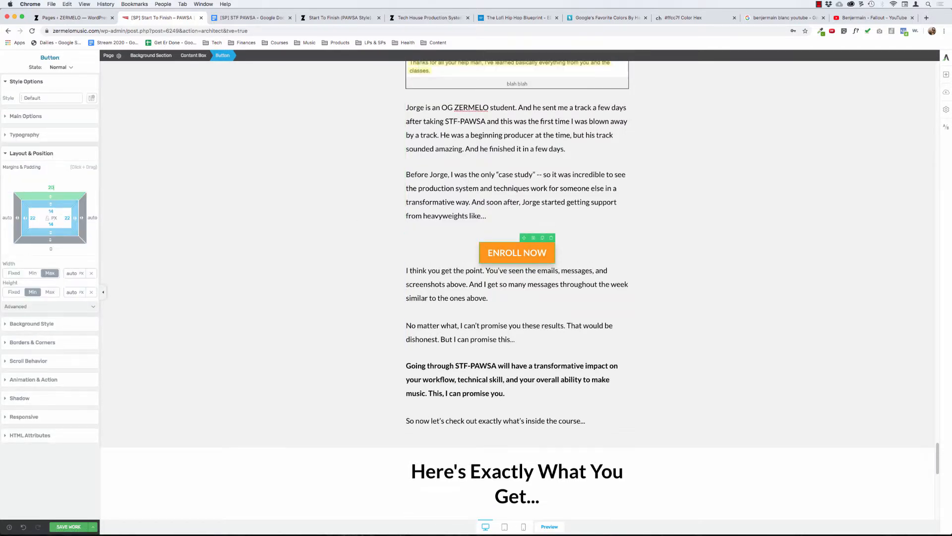
left_click(455, 214)
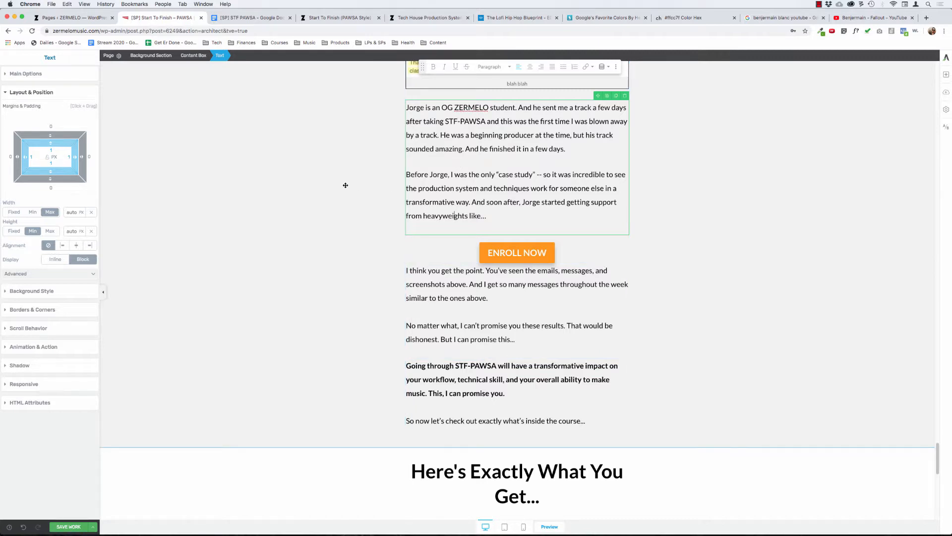
Review the student testimonials in the results section and the closing paragraphs below its ENROLL NOW button
scroll(346, 185, "up", 2)
scroll(457, 397, "down", 2)
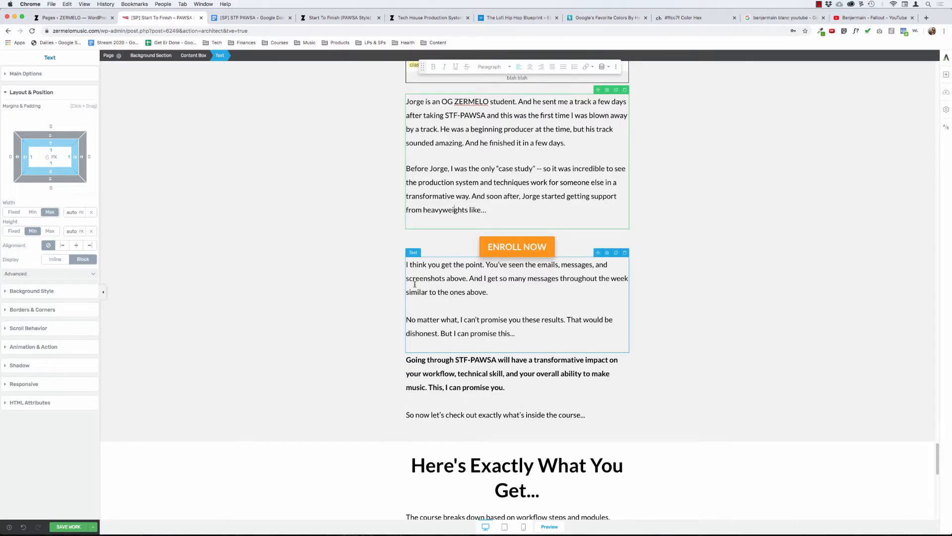
scroll(414, 284, "up", 10)
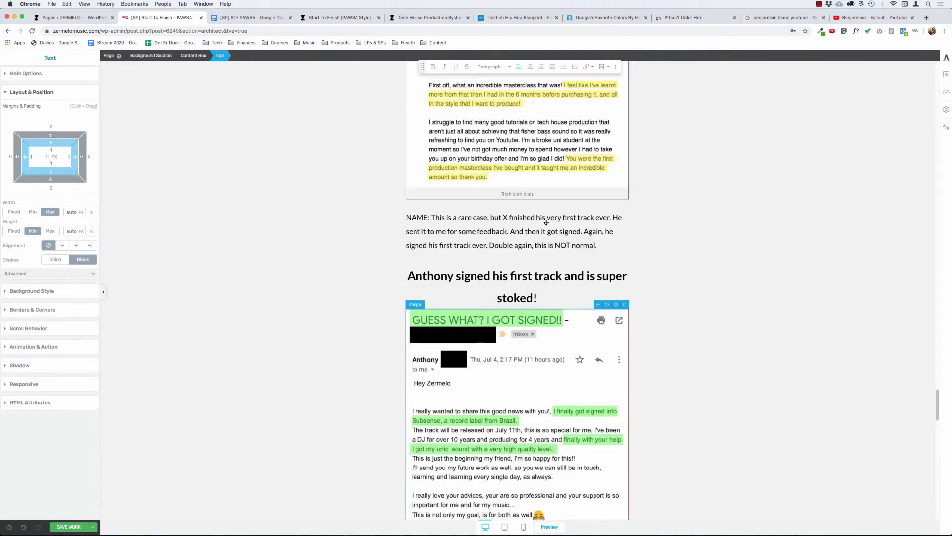
scroll(546, 223, "up", 5)
scroll(530, 213, "down", 2)
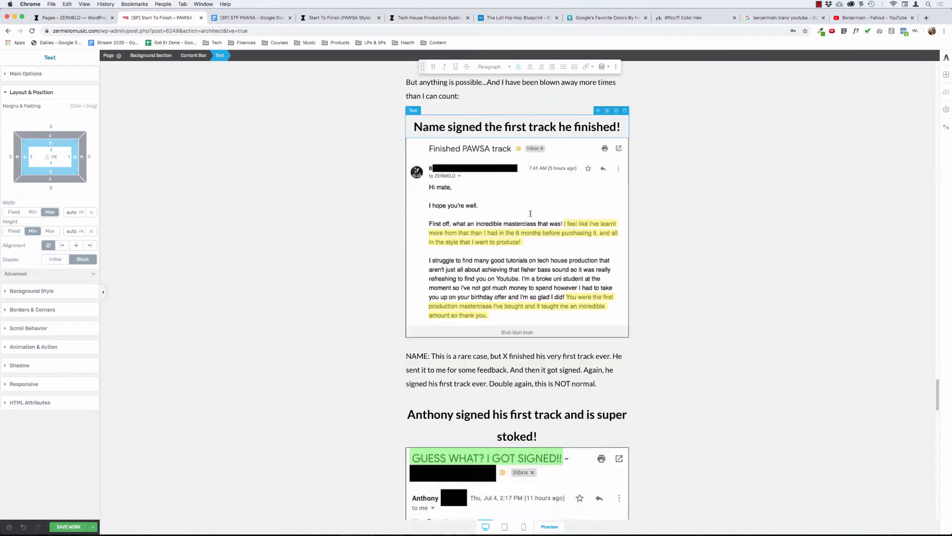
scroll(530, 213, "down", 20)
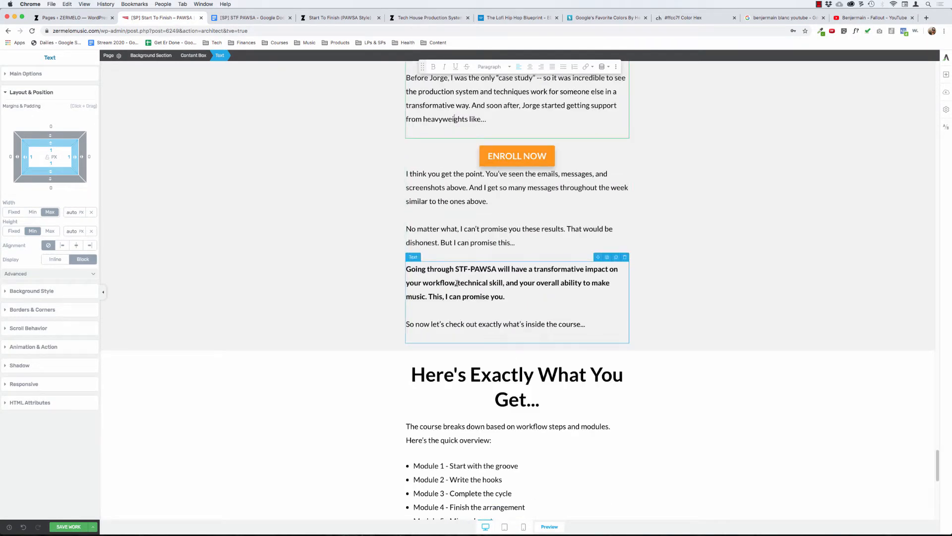
left_click(495, 272)
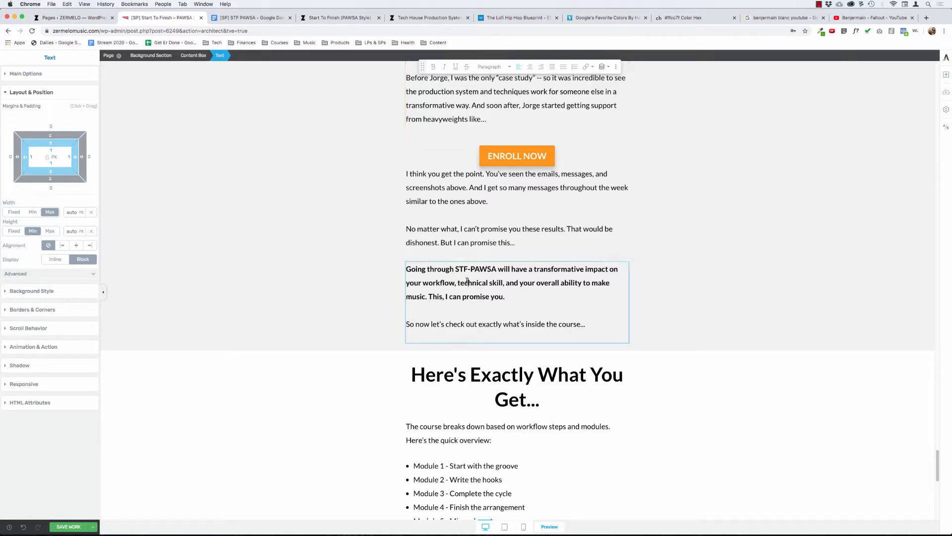
left_click_drag(489, 282, 506, 297)
left_click(531, 280)
left_click(355, 253)
scroll(355, 254, "up", 2)
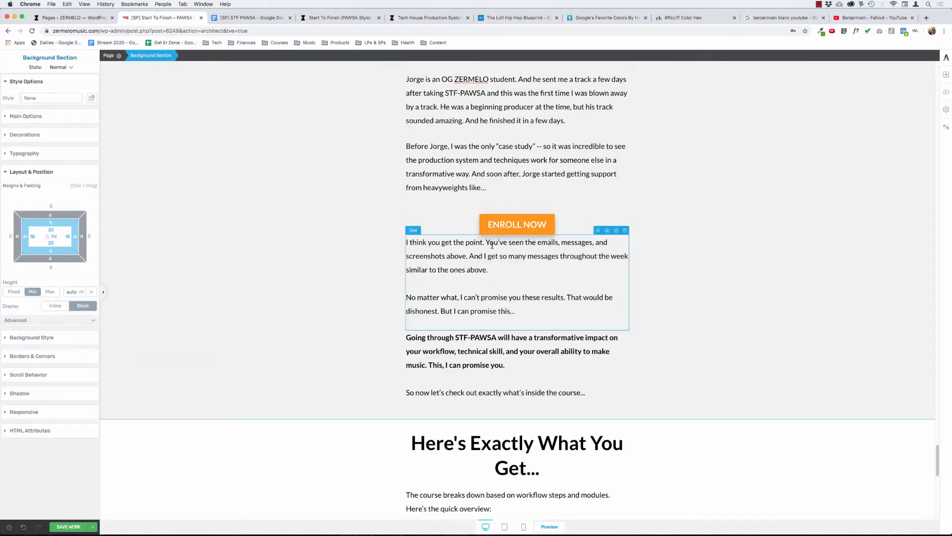
left_click(497, 273)
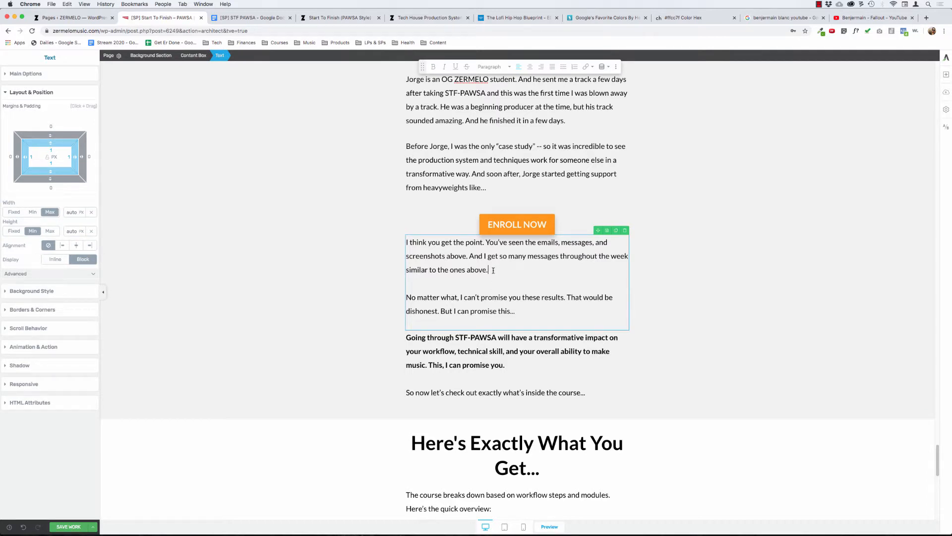
left_click_drag(493, 271, 394, 227)
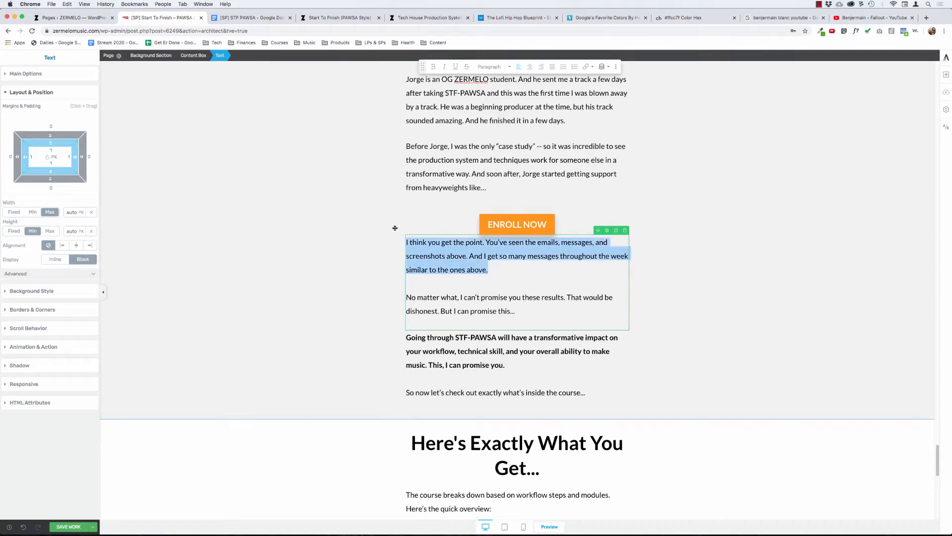
left_click(395, 228)
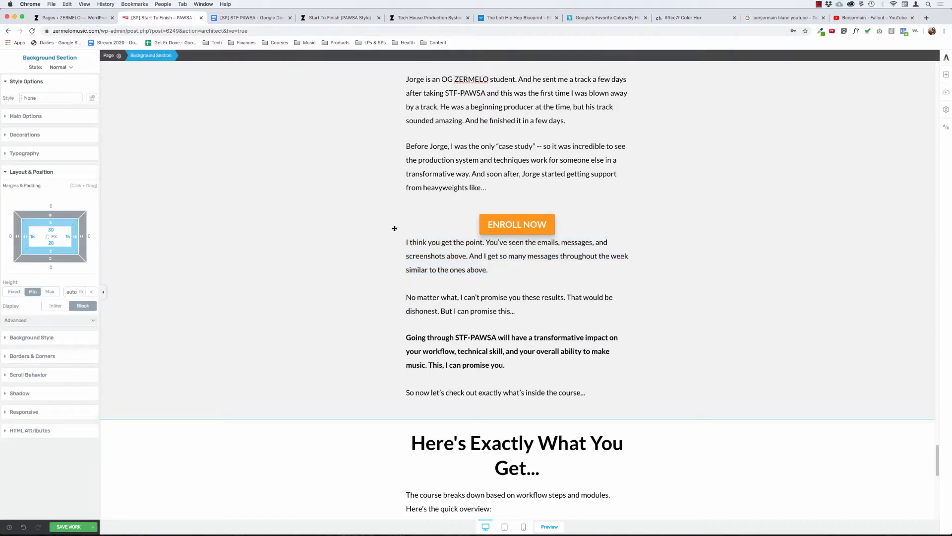
Delete the "I think you get the point" paragraph and the empty line it leaves above "No matter what"
left_click(501, 276)
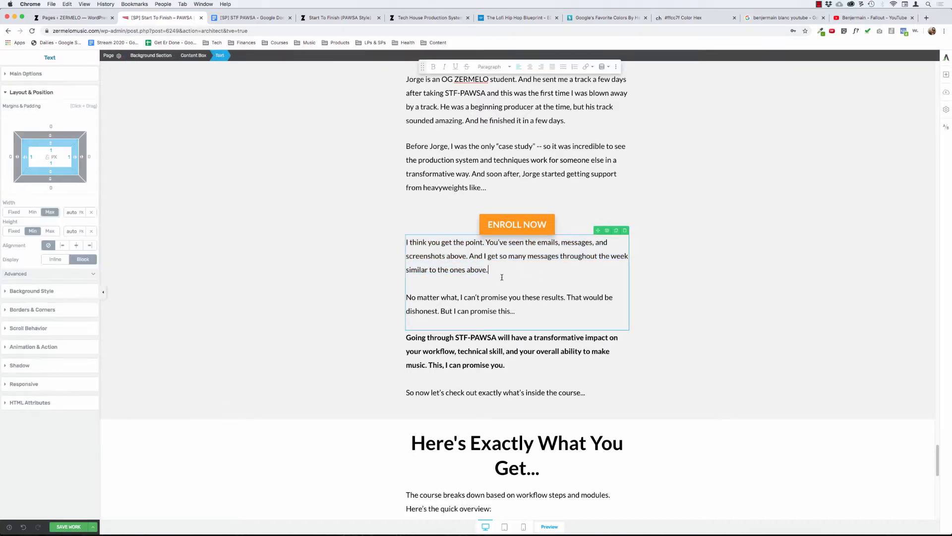
key("shift+super+Up")
key("BackSpace")
key("BackSpace")
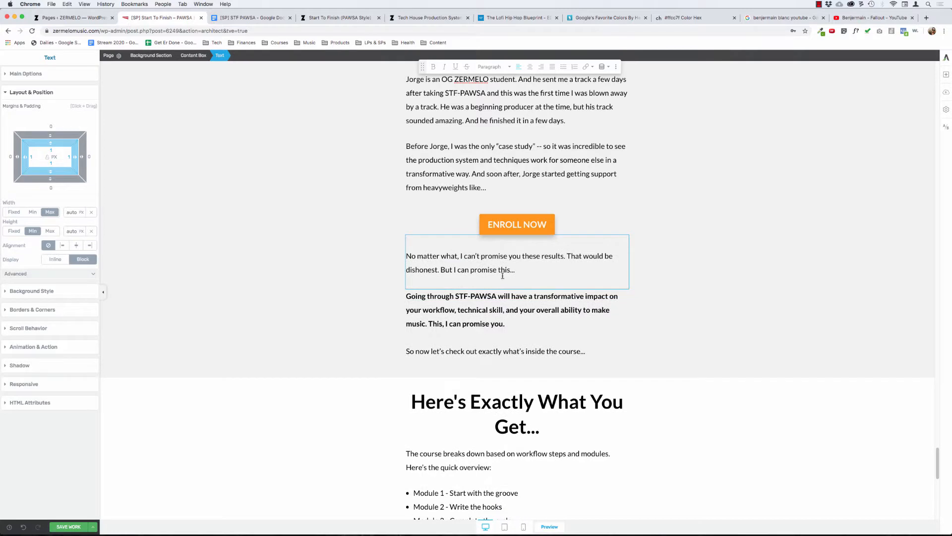
key("BackSpace")
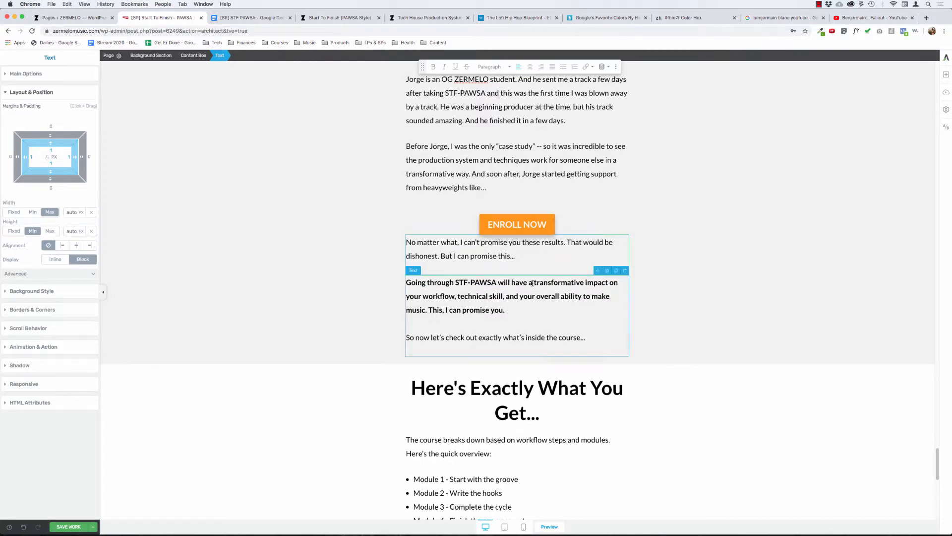
Add a 50 px bottom margin to the ENROLL NOW button above the "No matter what" paragraph
left_click(516, 224)
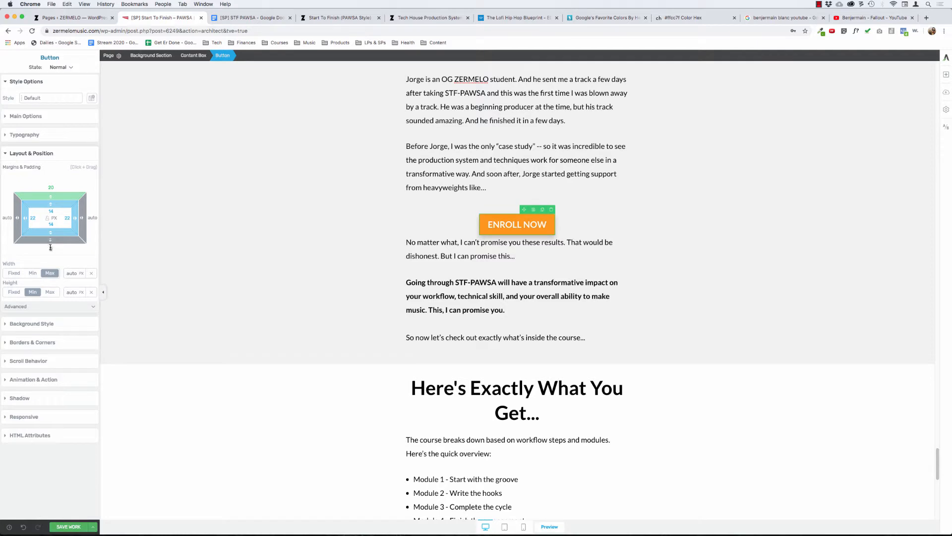
left_click_drag(50, 247, 50, 272)
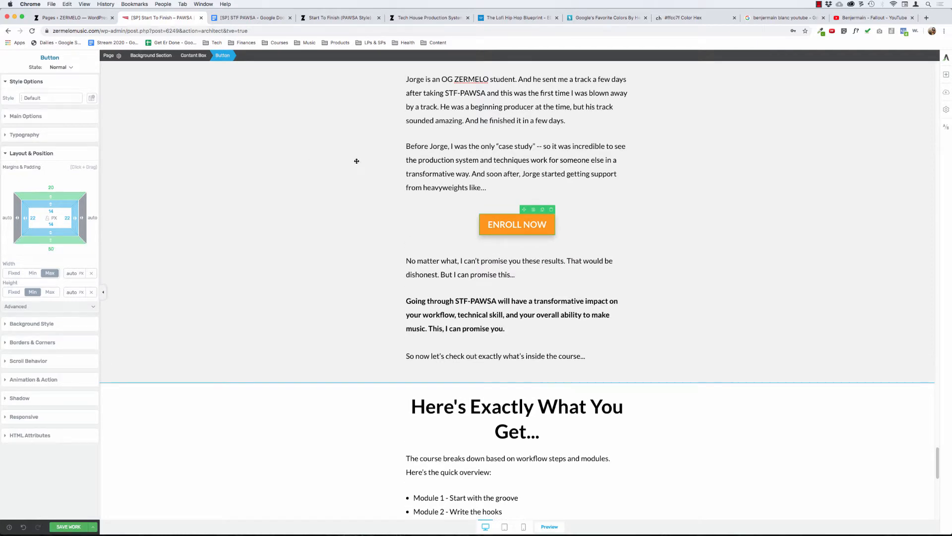
left_click(330, 166)
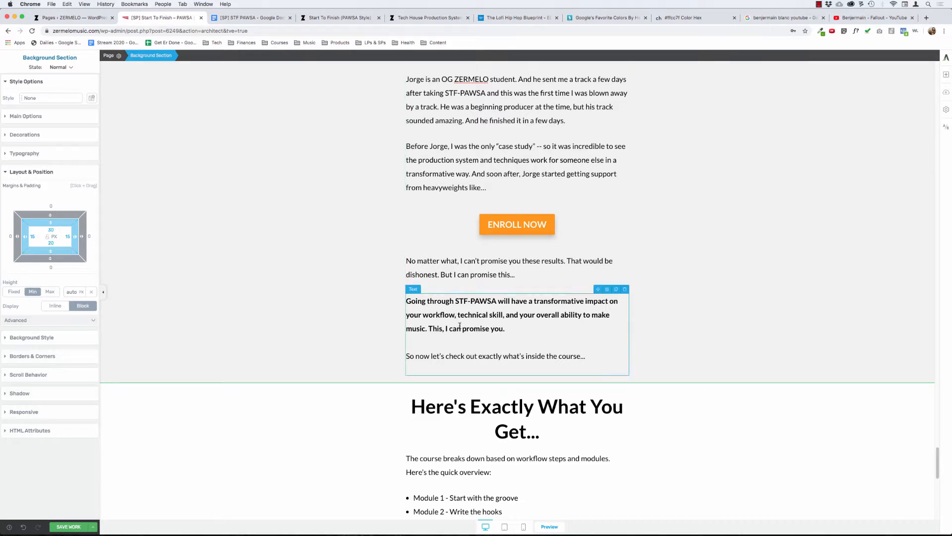
Move the ENROLL NOW button to the end of the results section and delete the line "So now let's check out exactly what's inside the course..."
left_click(484, 217)
left_click_drag(484, 218, 511, 346)
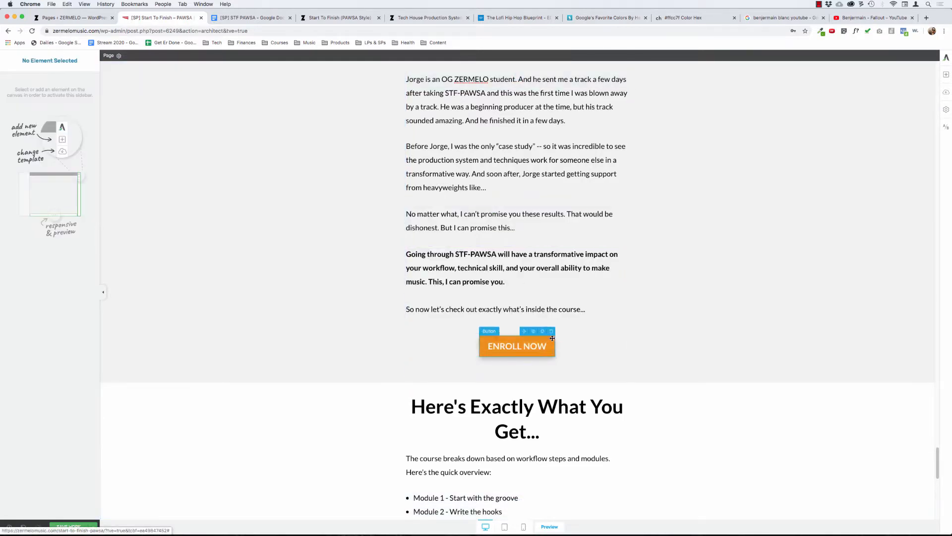
left_click(584, 312)
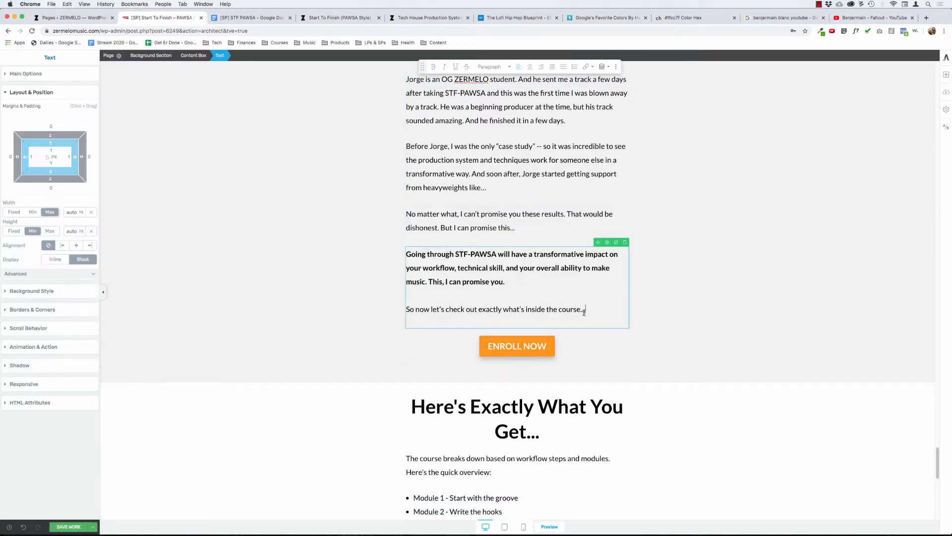
key("super+BackSpace")
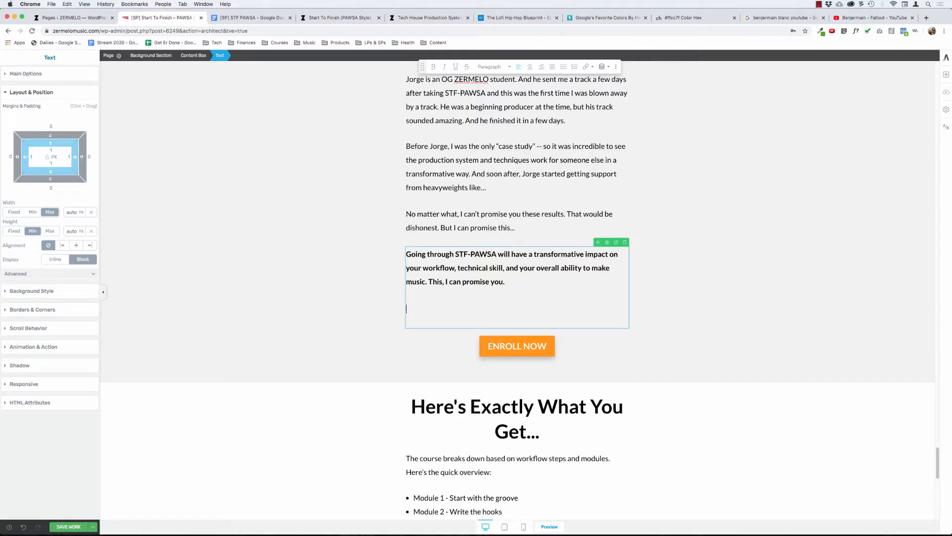
key("BackSpace")
key("BackSpace")
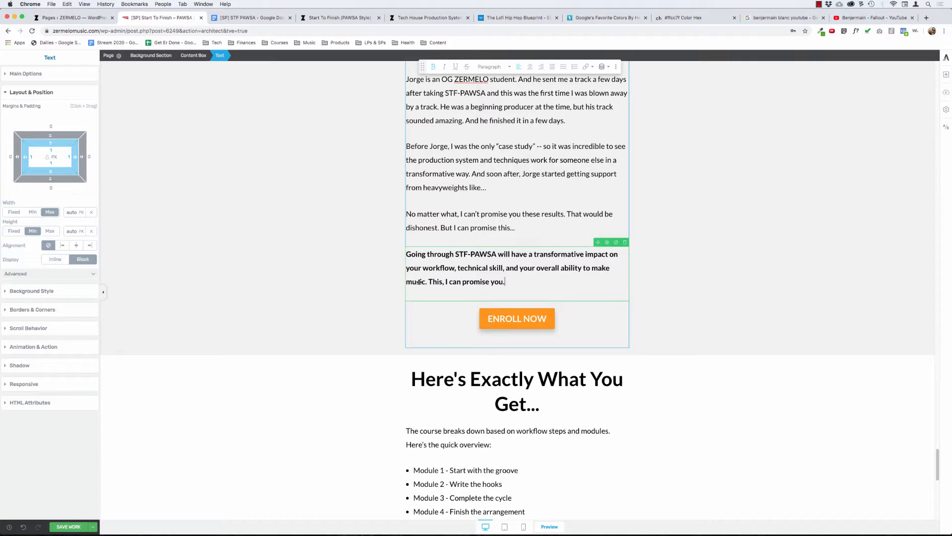
left_click(312, 314)
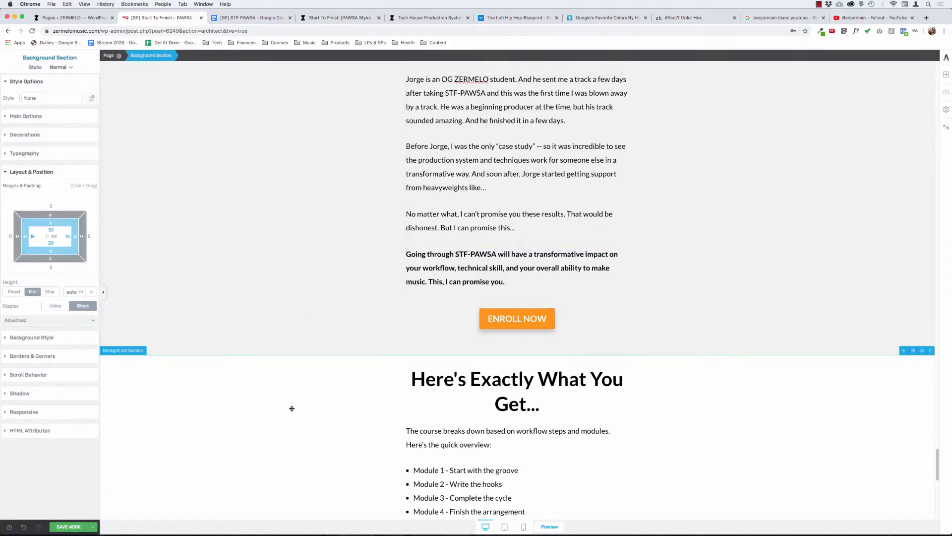
Reset the bottom margin of the ENROLL NOW button at the end of the results section to 0
left_click(481, 303)
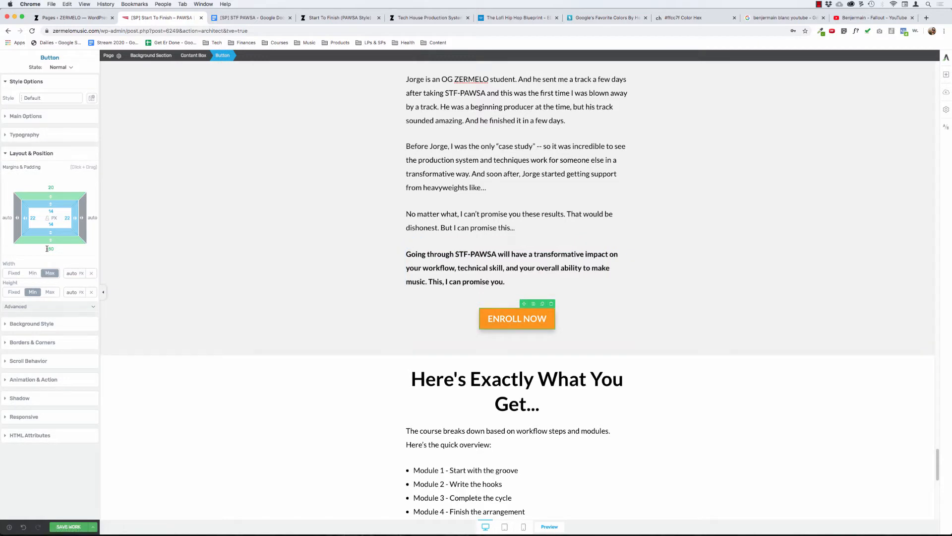
left_click_drag(50, 248, 51, 233)
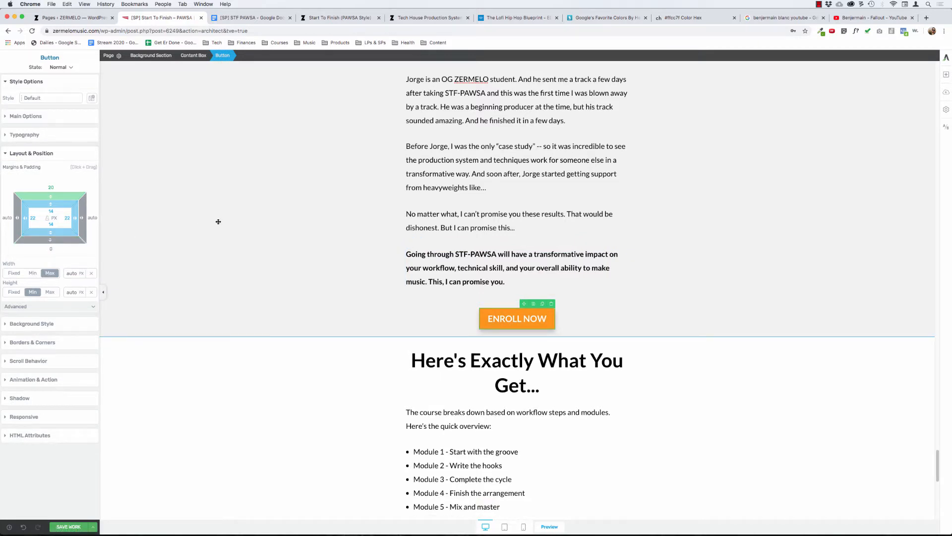
left_click(148, 157)
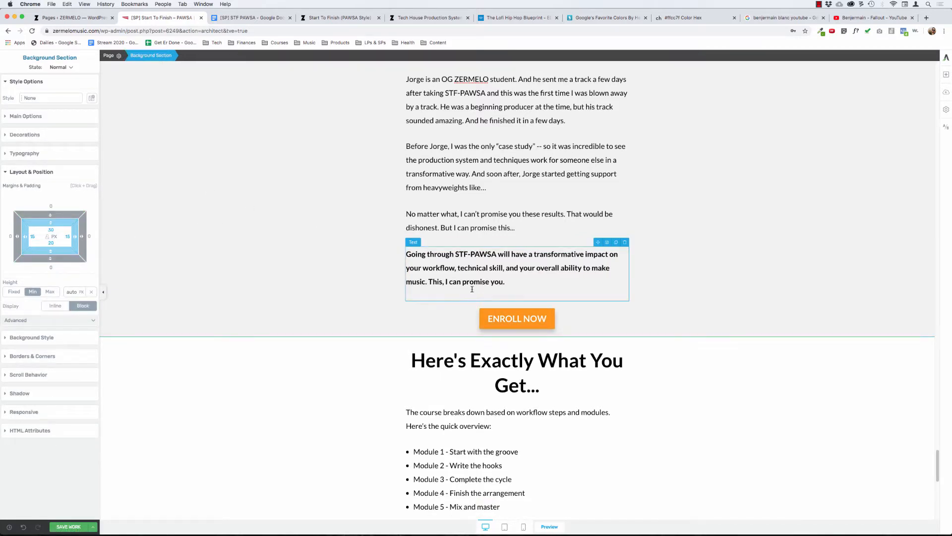
Set the bottom padding of the results background section to 50 px
left_click(475, 270)
left_click(486, 311)
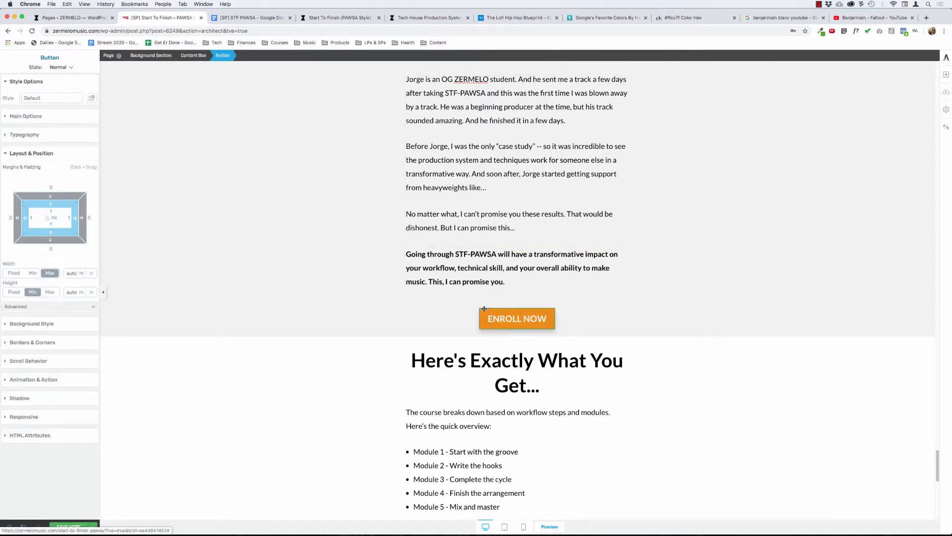
left_click(325, 285)
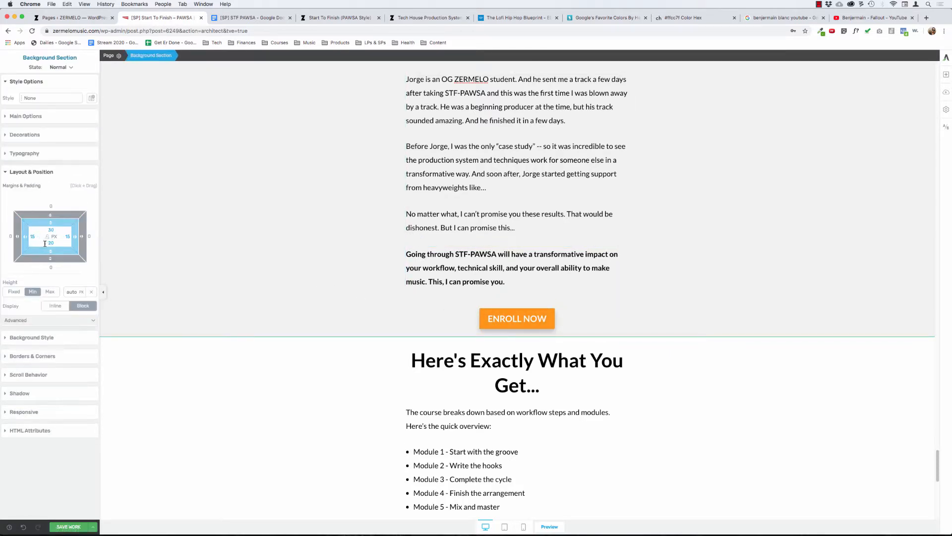
type("50")
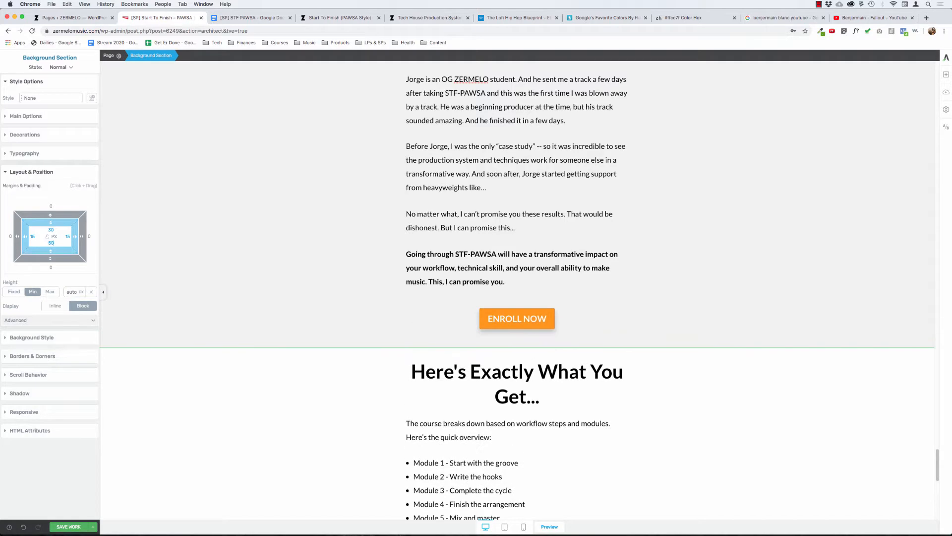
Insert a centered "***" separator line directly above the "No matter what, I can't promise you these results" paragraph
scroll(318, 438, "up", 15)
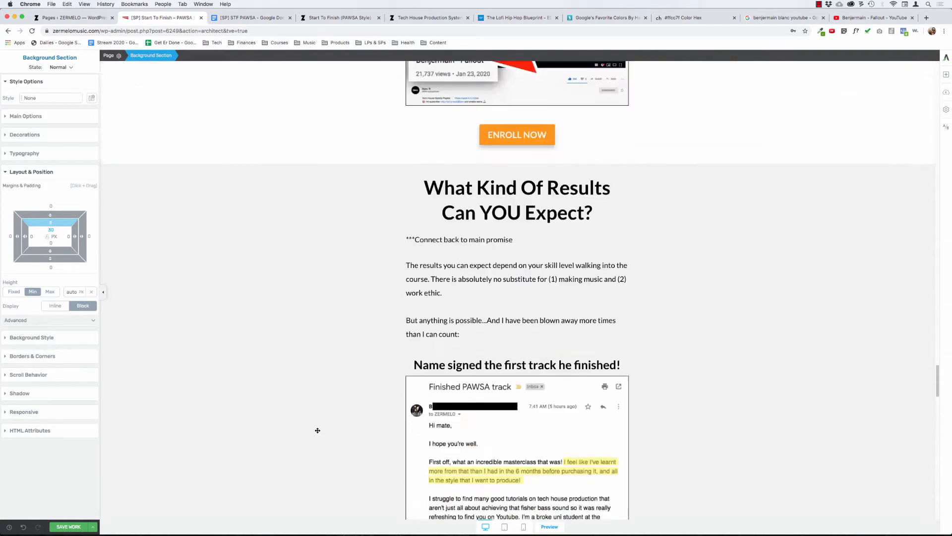
scroll(500, 237, "down", 15)
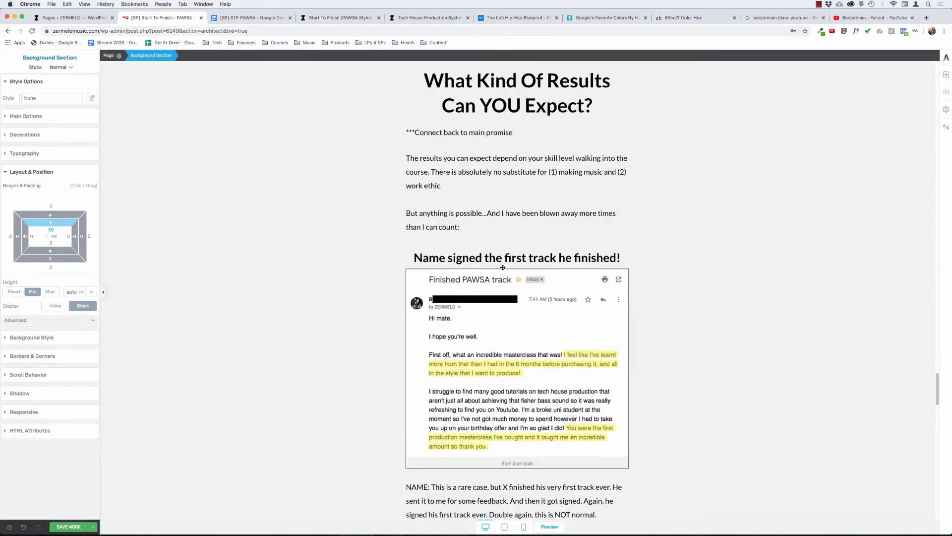
scroll(502, 268, "down", 6)
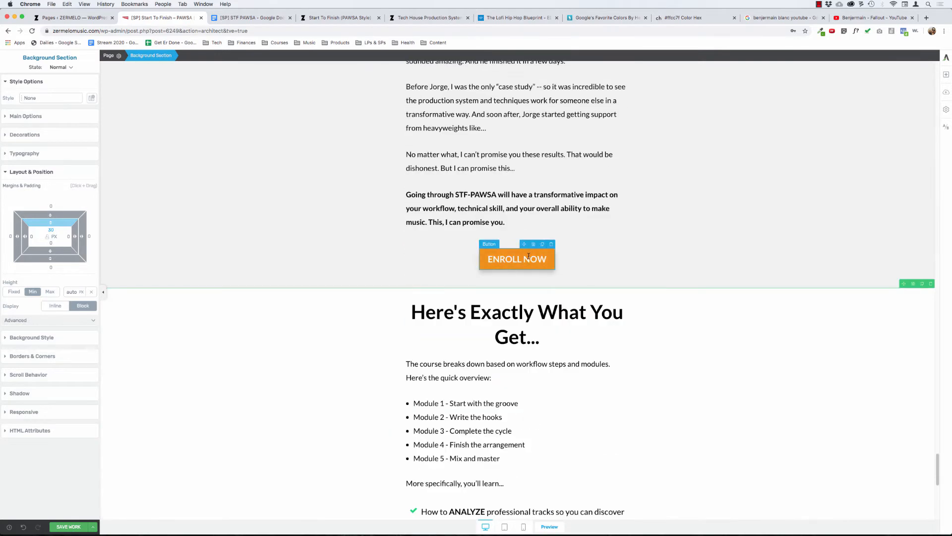
scroll(346, 182, "up", 3)
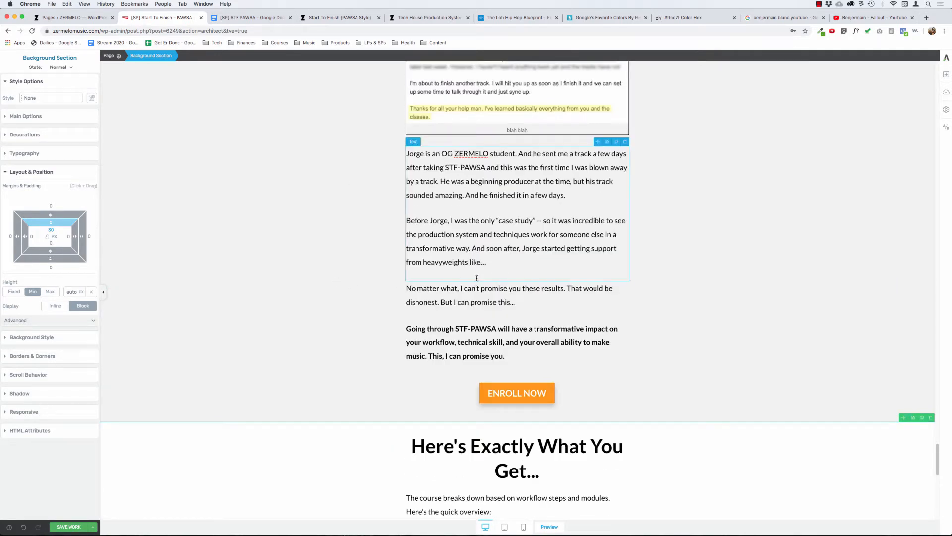
left_click(494, 265)
left_click(493, 299)
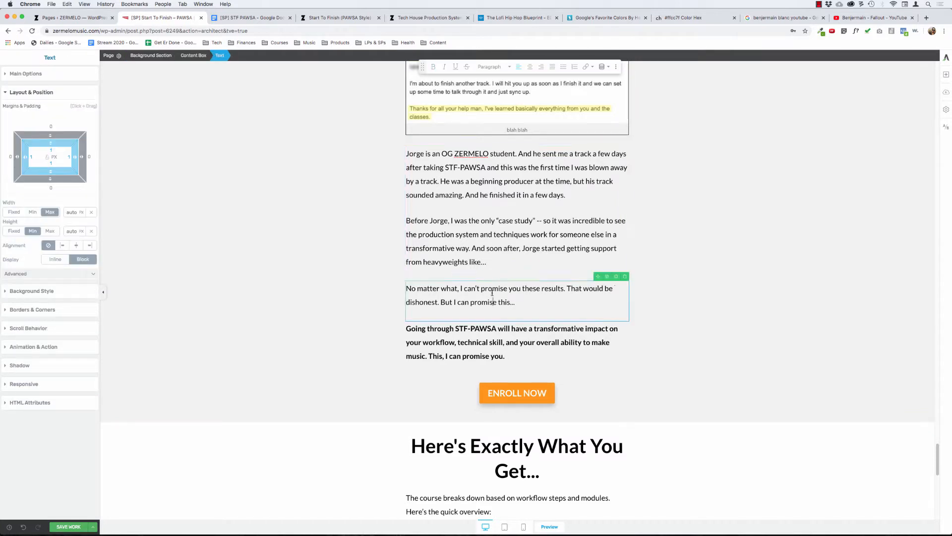
key("Return")
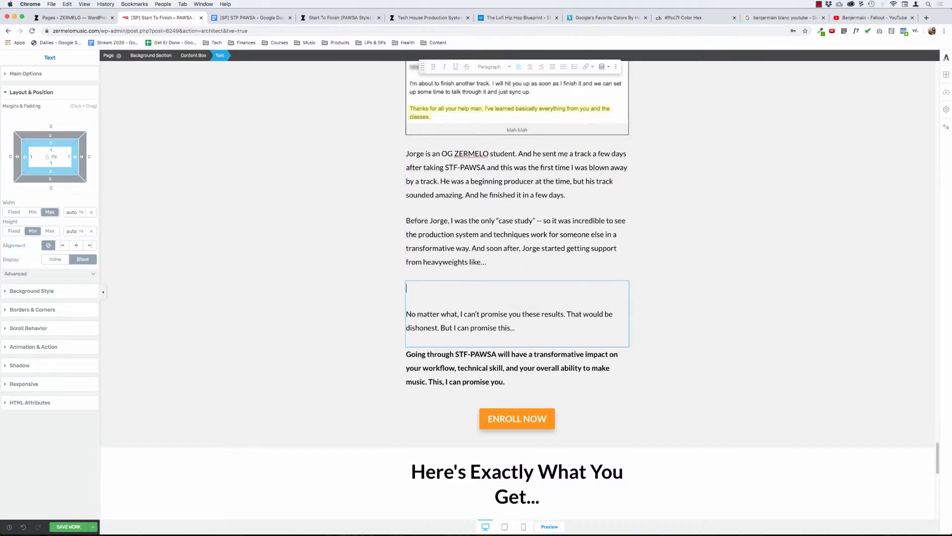
type("***")
key("shift+super+Left")
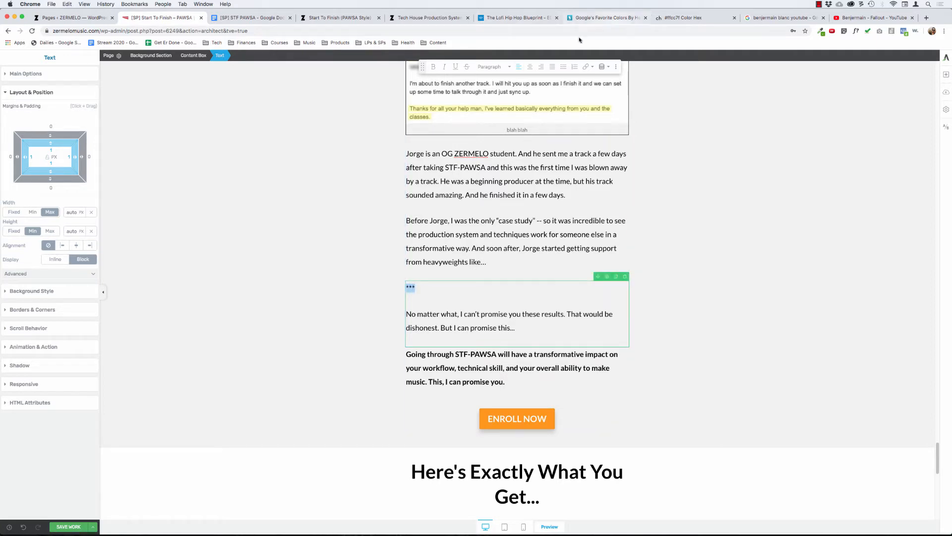
left_click(529, 67)
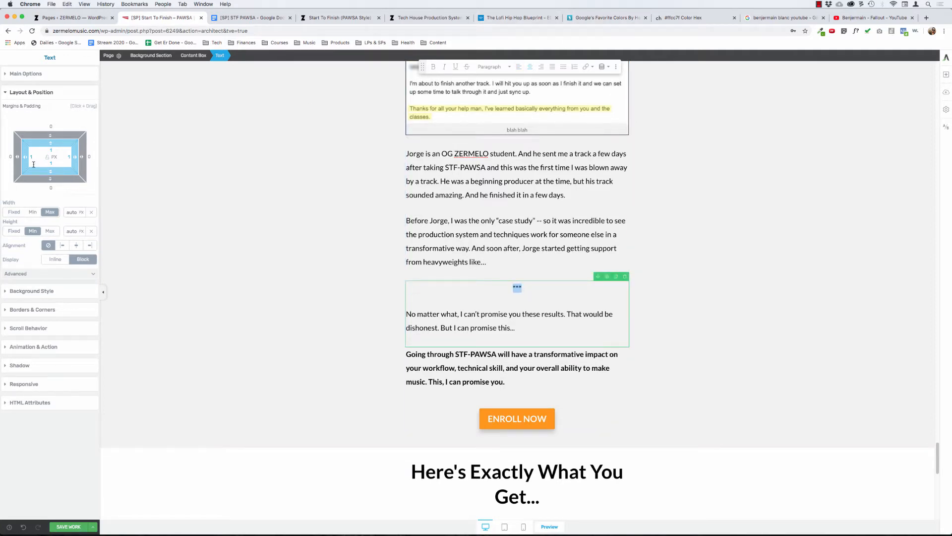
Make the "***" separator bold and set its font size to 32 px
left_click(30, 73)
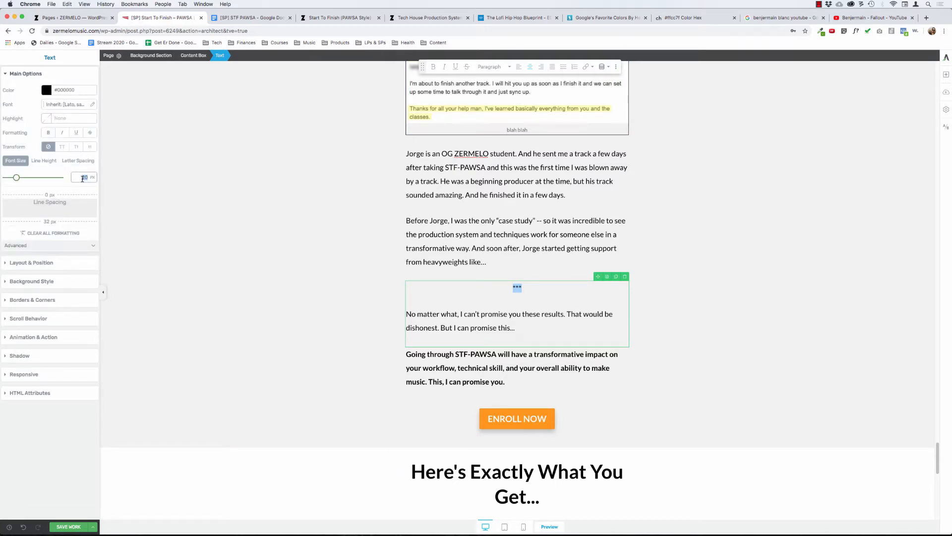
type("51")
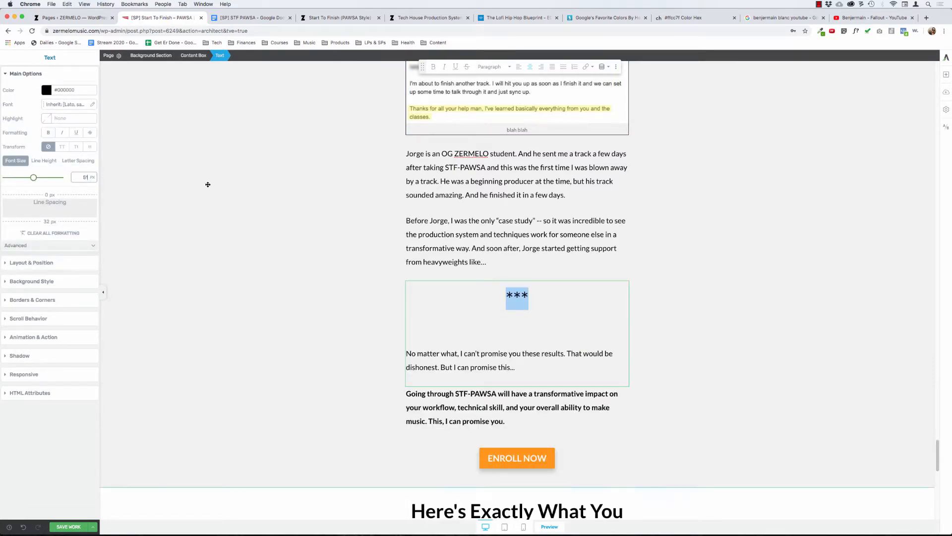
left_click(47, 133)
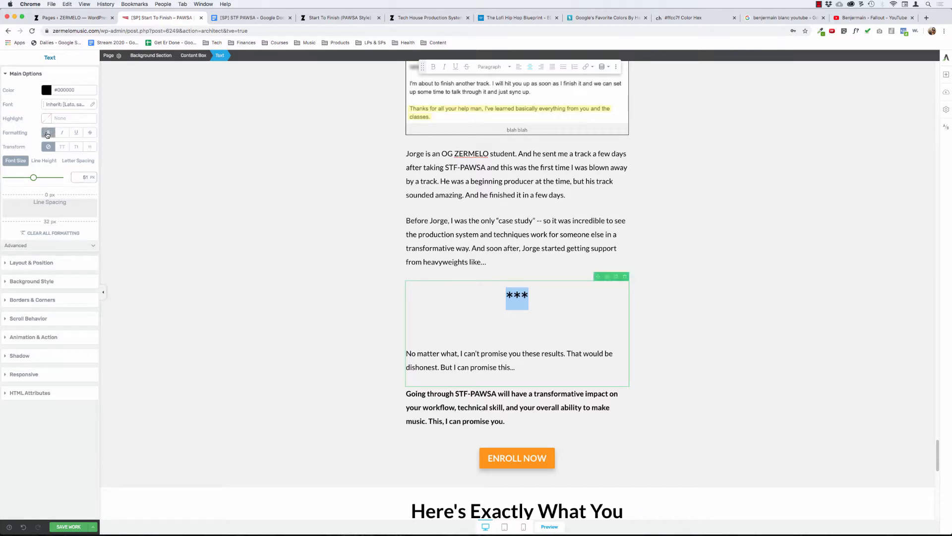
double_click(83, 177)
type("32")
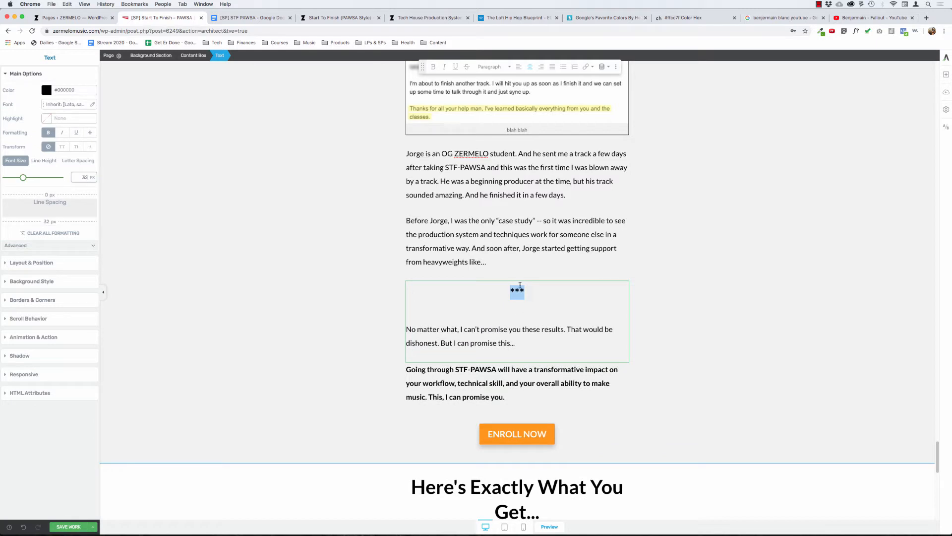
Add a separate text element above the existing "***" text block and fill it with a centered copy of the bold "***" separator
left_click(520, 286)
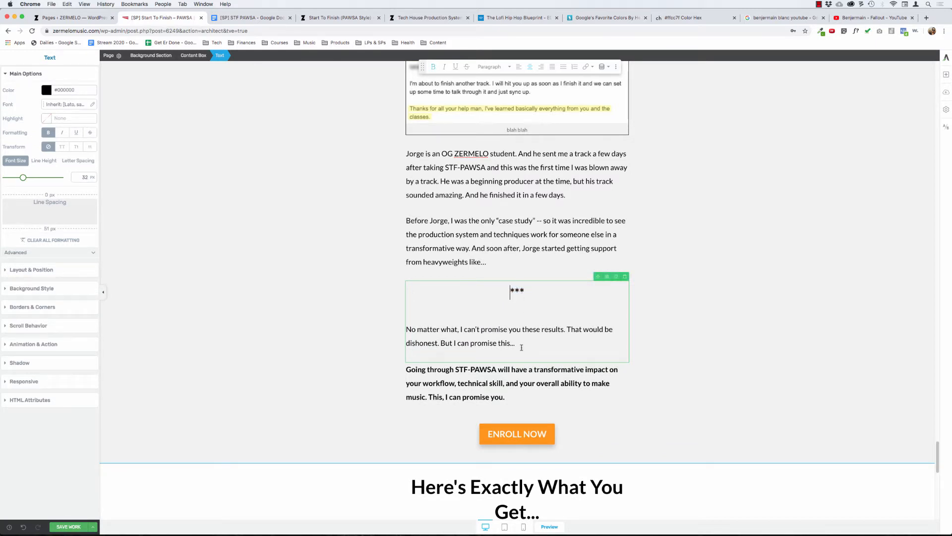
left_click(945, 74)
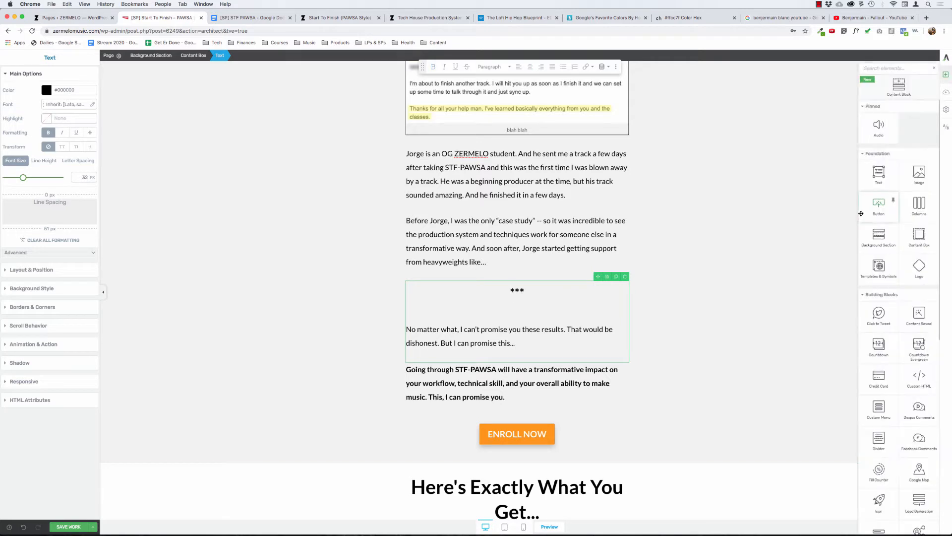
left_click_drag(878, 174, 532, 263)
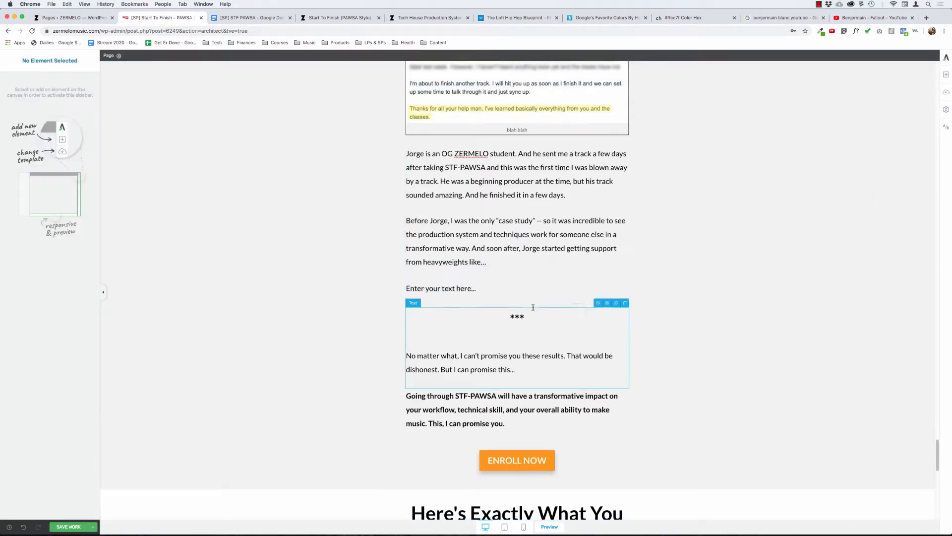
double_click(531, 314)
key("super+c")
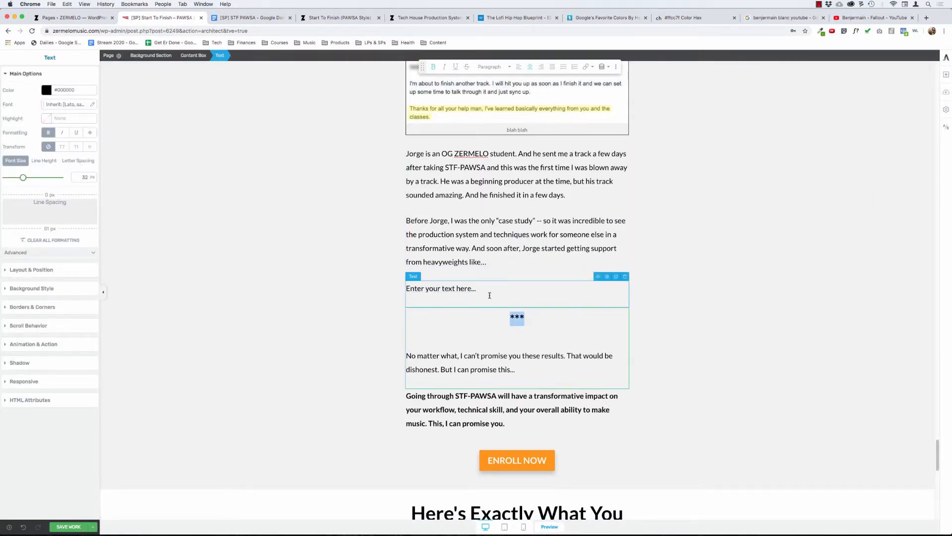
left_click(481, 293)
key("super+a")
key("super+v")
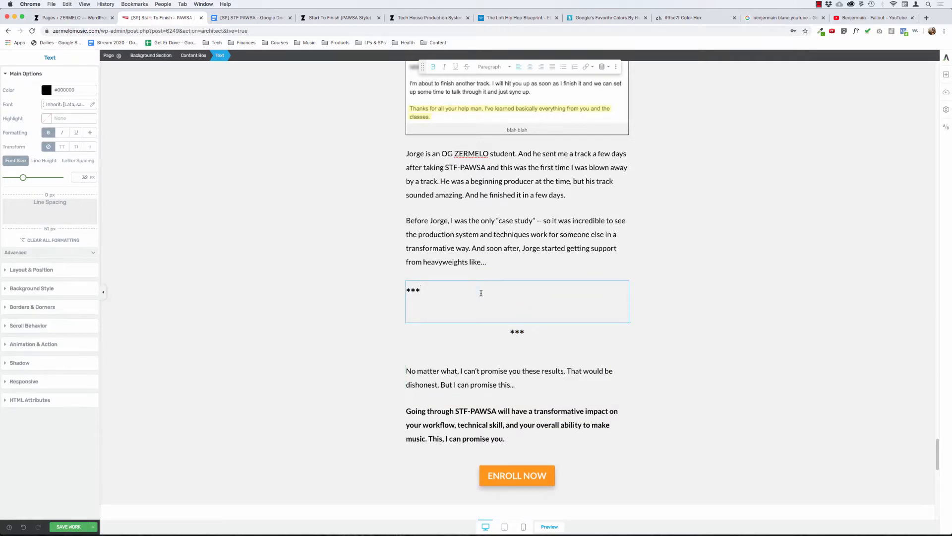
key("super+a")
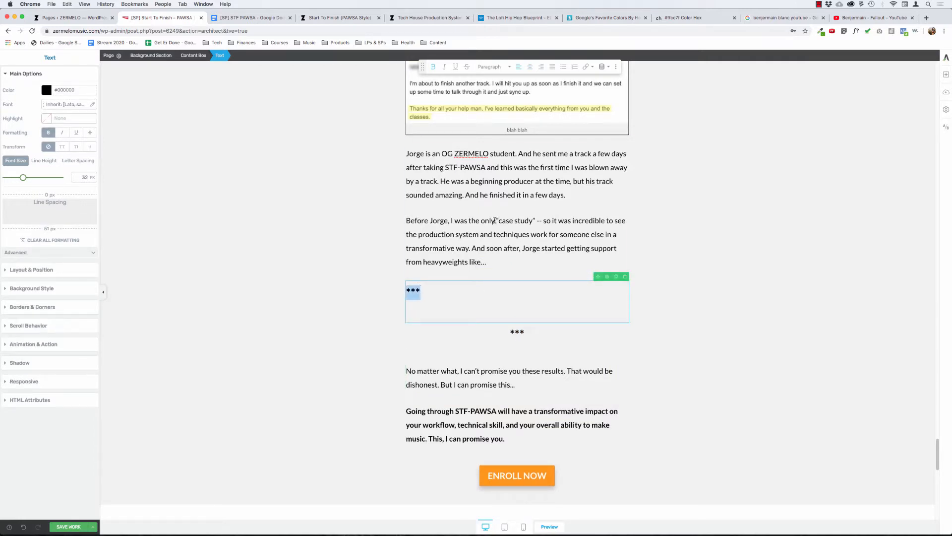
key("super+e")
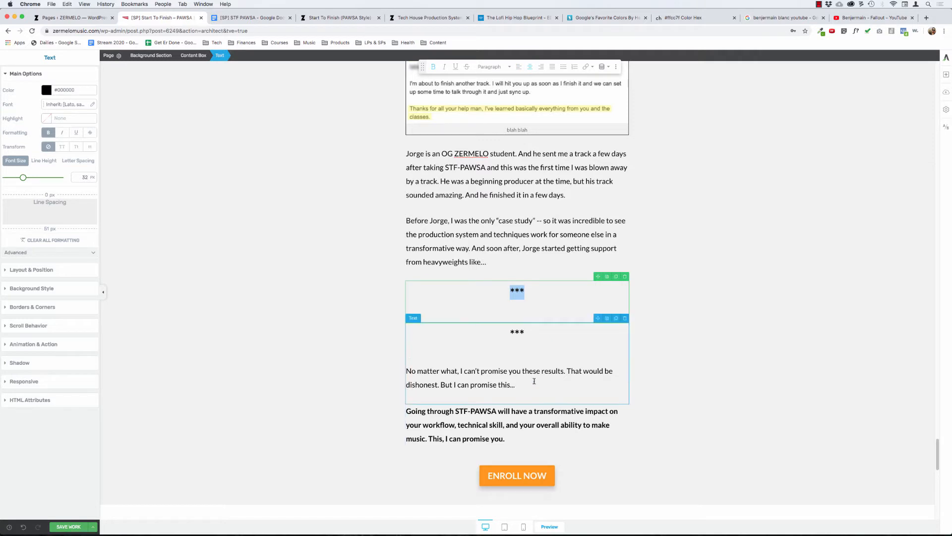
Delete the duplicate "***" line above the "No matter what, I can't promise you these results" paragraph and left-align that paragraph
left_click(531, 342)
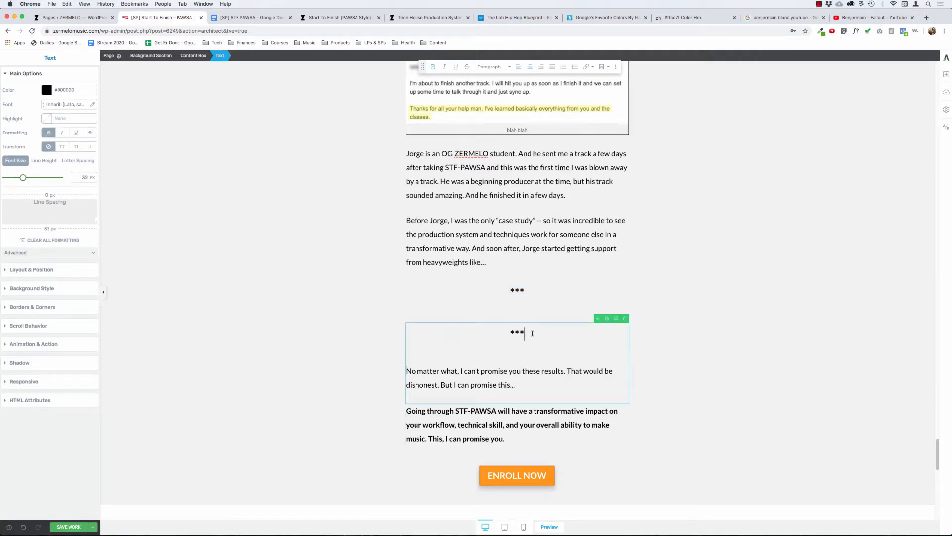
key("Down")
key("super+Left")
key("BackSpace")
key("super+z")
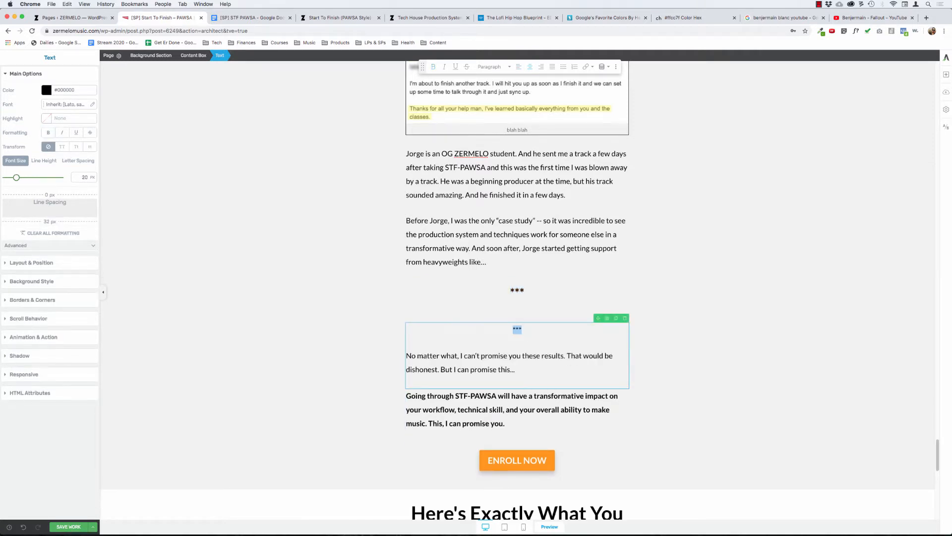
key("BackSpace")
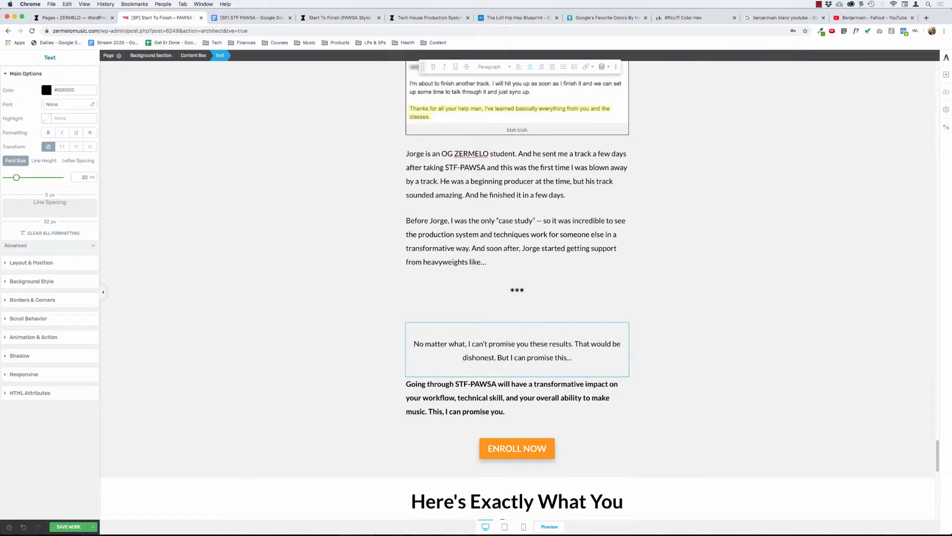
key("Delete")
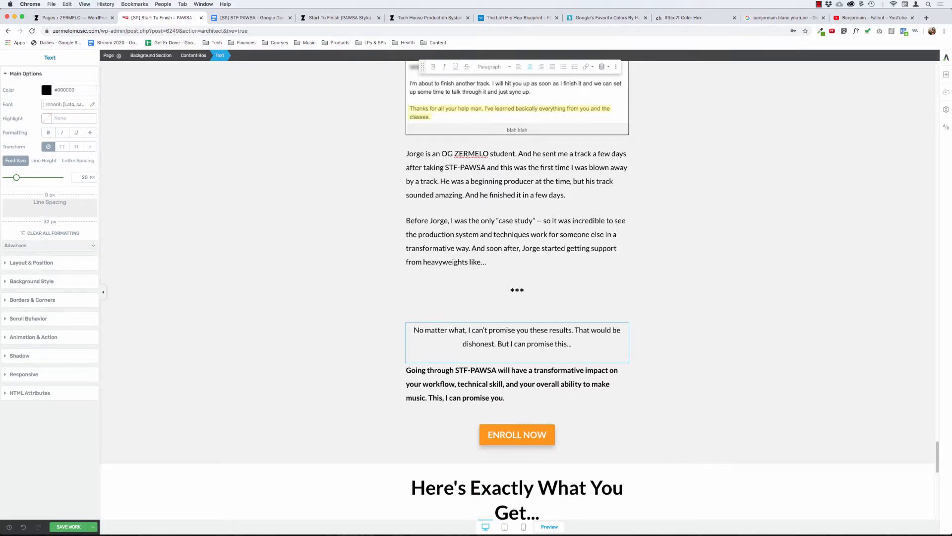
key("super+a")
left_click(518, 66)
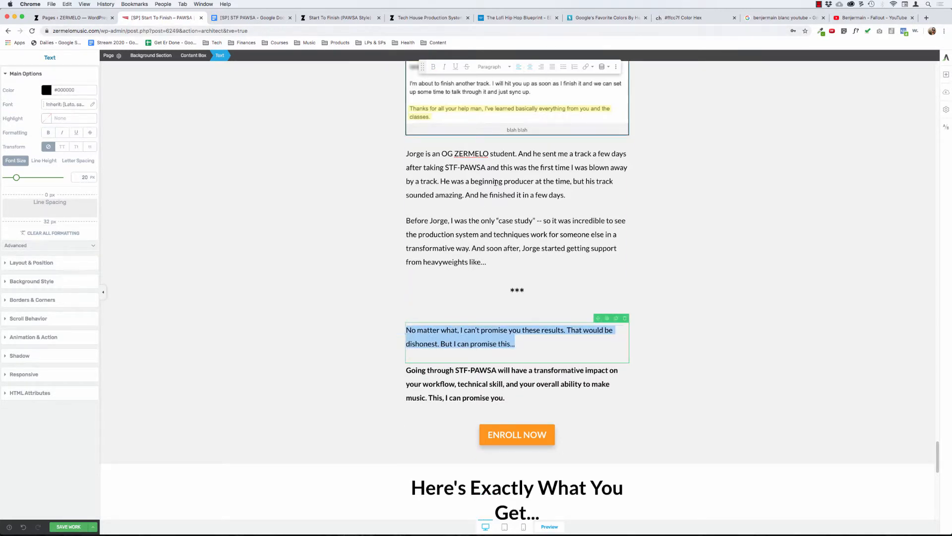
Set the bottom line spacing of the "***" separator to 0 px
left_click(516, 294)
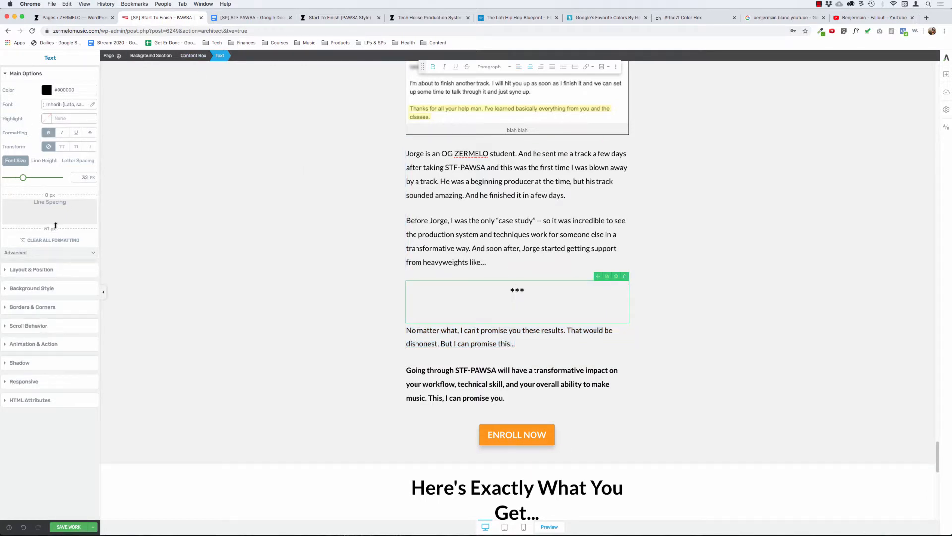
left_click_drag(50, 229, 51, 210)
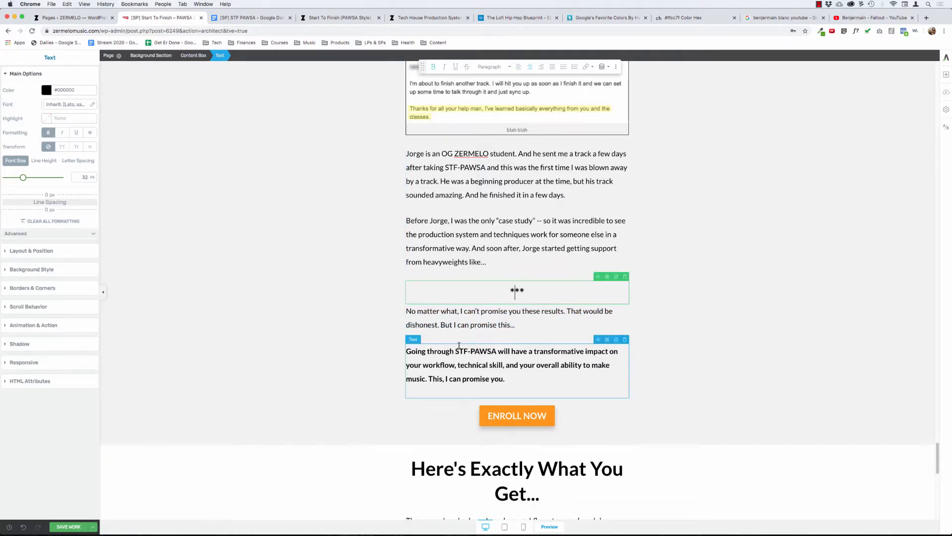
left_click(465, 223)
left_click(324, 211)
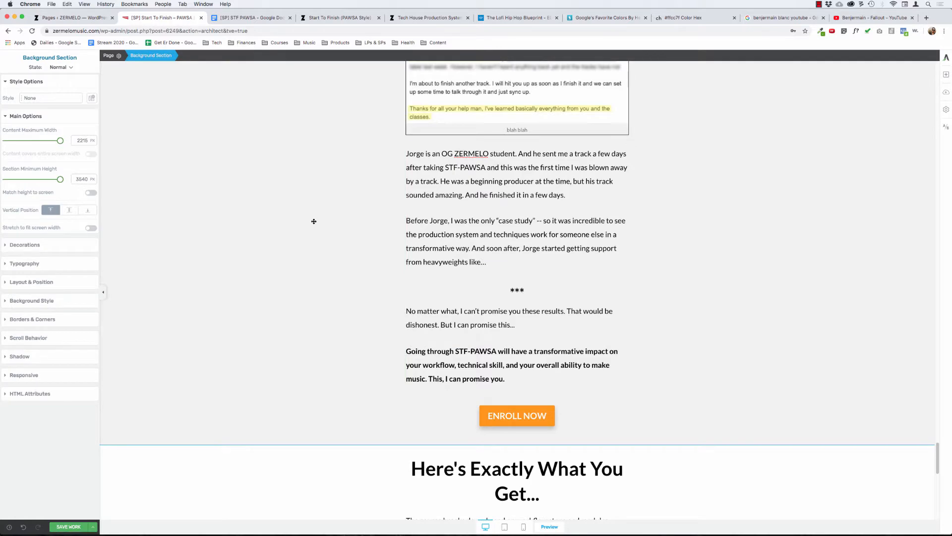
Move the lower of the two stacked "INTRODUCING Start To Finish: PAWSA" sections to between the results section and the "Here's Exactly What You Get..." heading
scroll(304, 240, "down", 2)
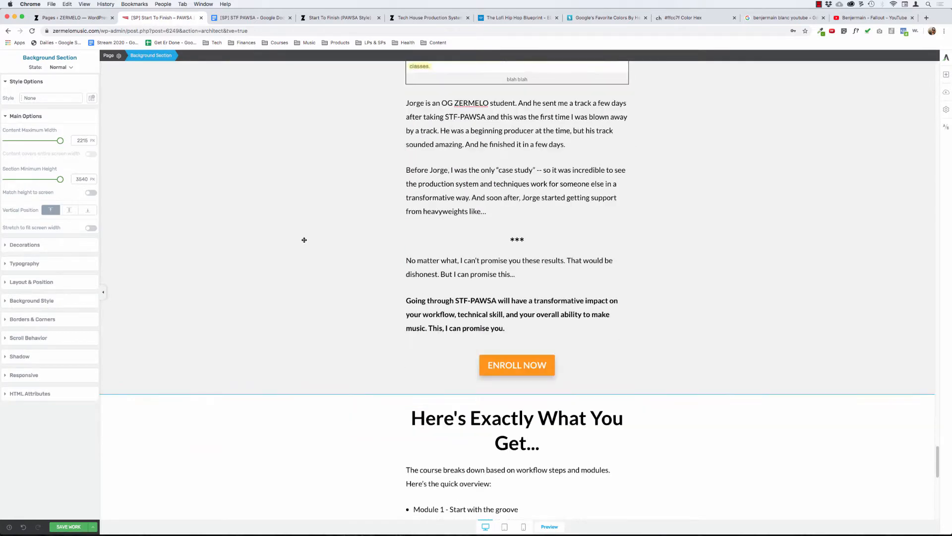
scroll(304, 240, "up", 10)
scroll(304, 239, "down", 15)
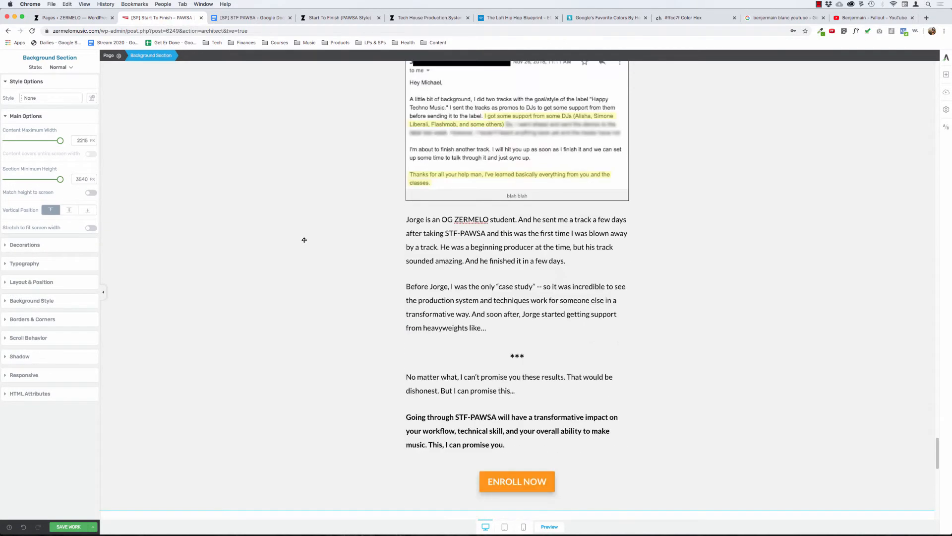
scroll(317, 238, "up", 6)
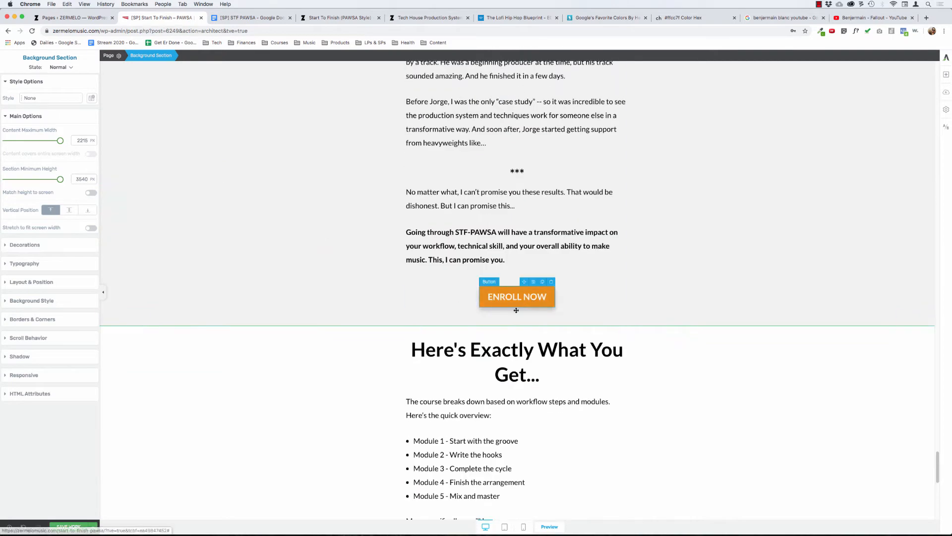
scroll(509, 307, "down", 18)
scroll(509, 319, "up", 13)
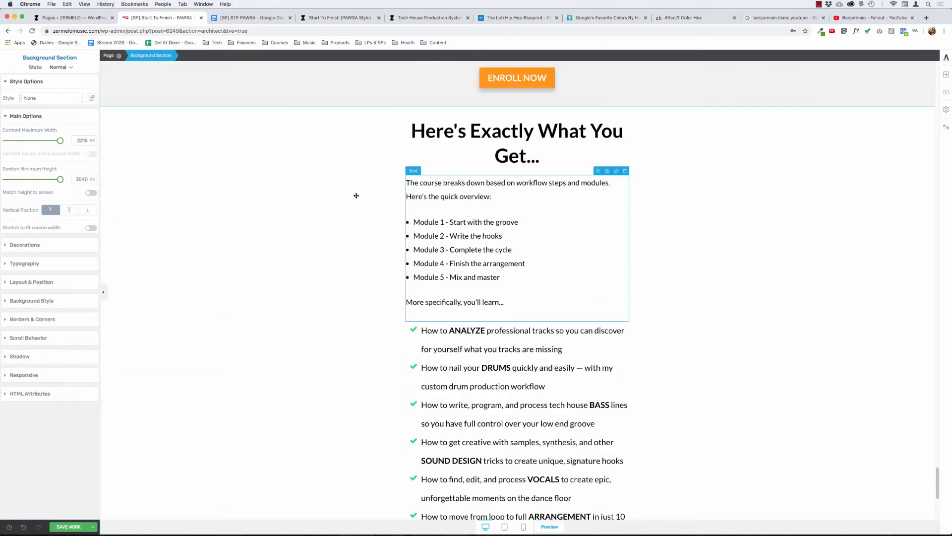
scroll(327, 156, "up", 14)
scroll(327, 157, "up", 20)
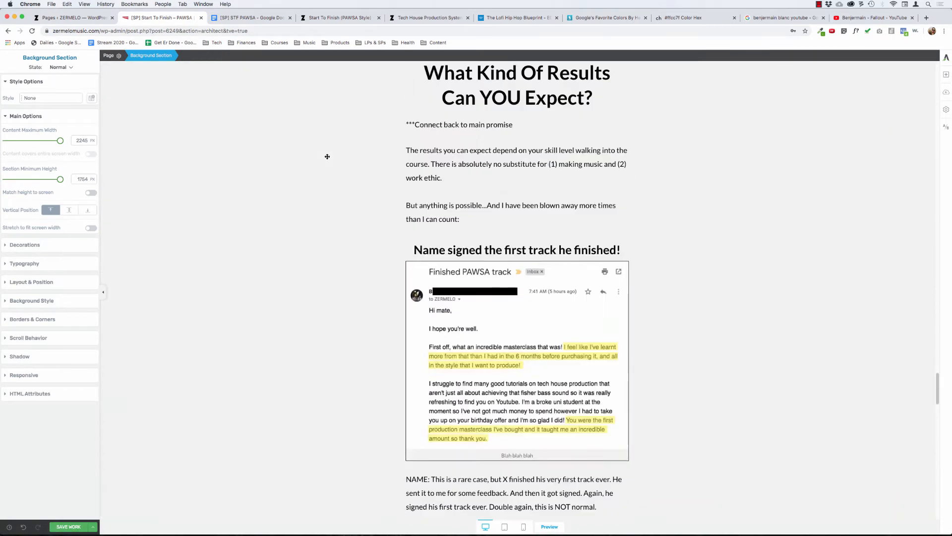
scroll(327, 157, "up", 20)
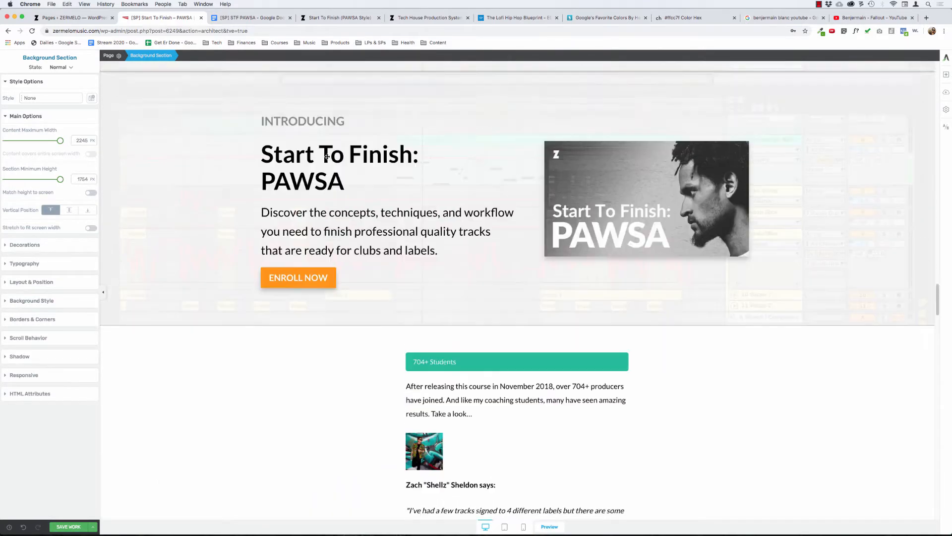
scroll(219, 471, "down", 4)
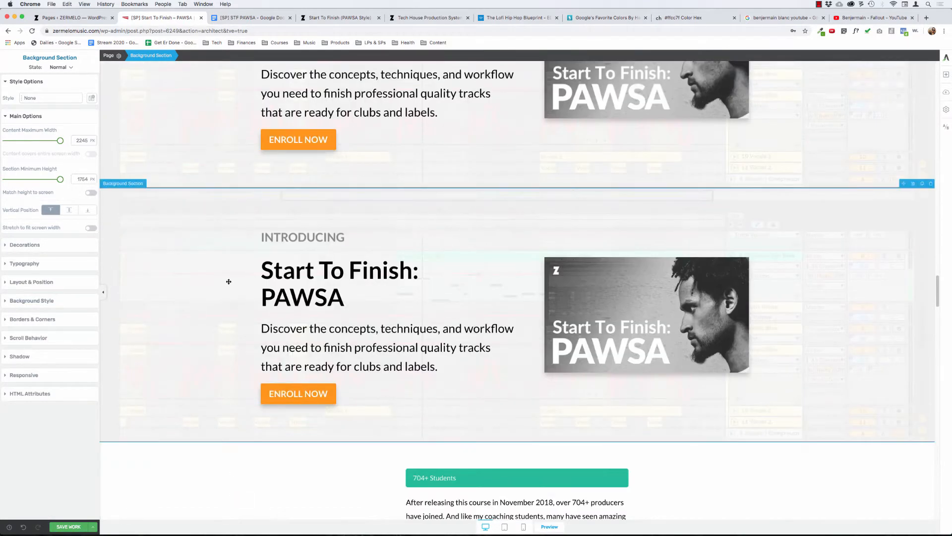
left_click(215, 232)
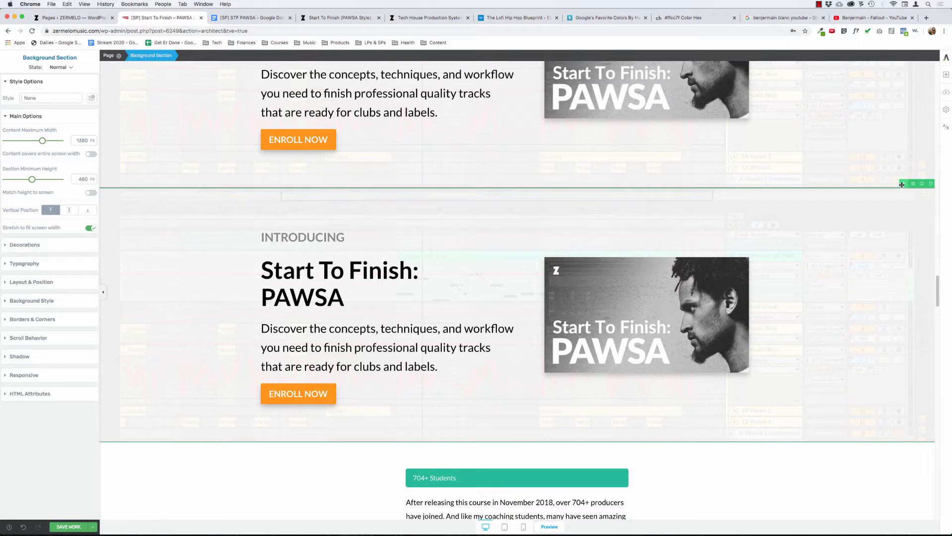
left_click_drag(904, 184, 738, 336)
scroll(350, 317, "down", 3)
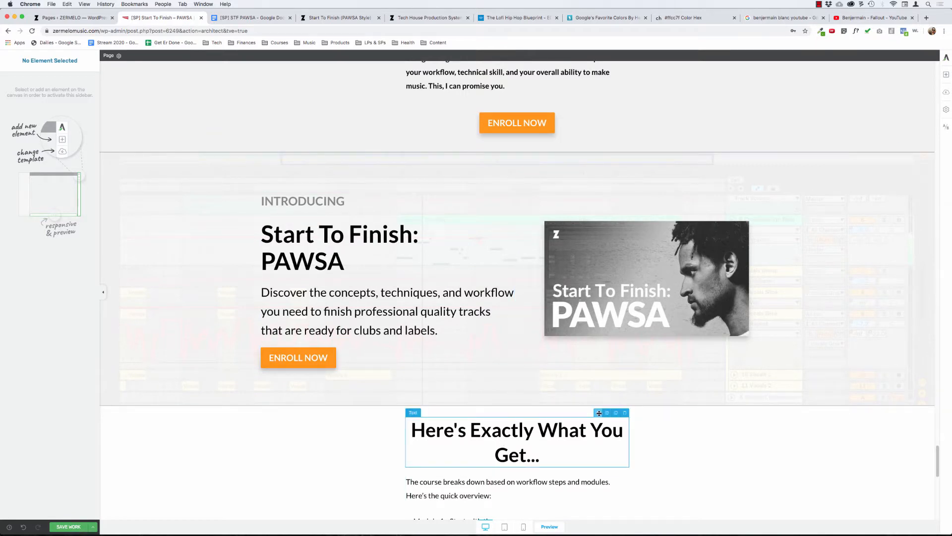
Move the "Here's Exactly What You Get..." heading into the relocated PAWSA section, directly above "INTRODUCING"
left_click_drag(598, 412, 500, 444)
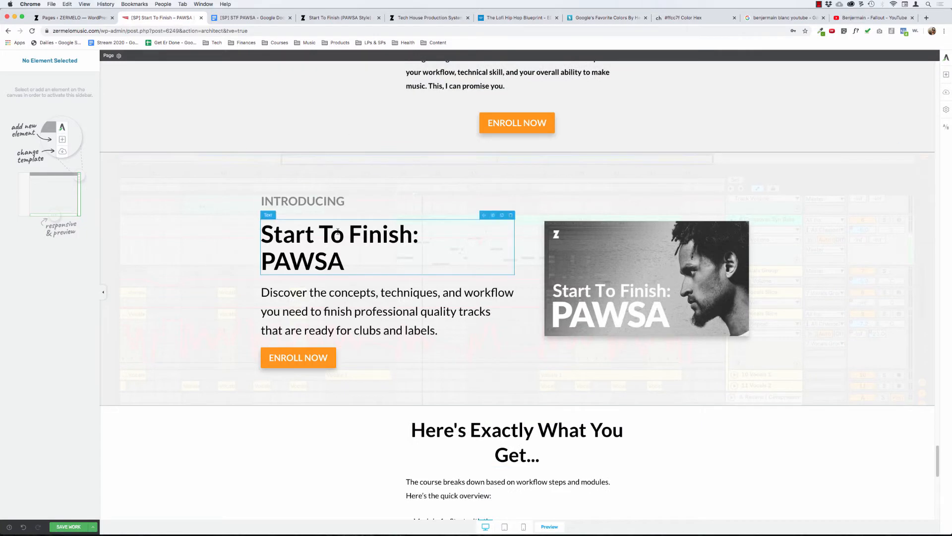
left_click(496, 233)
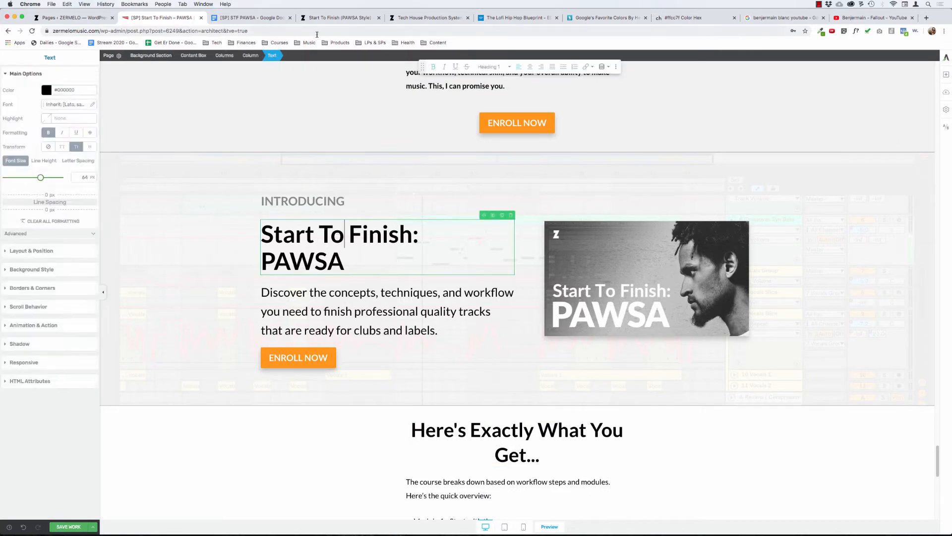
left_click(226, 55)
left_click(201, 55)
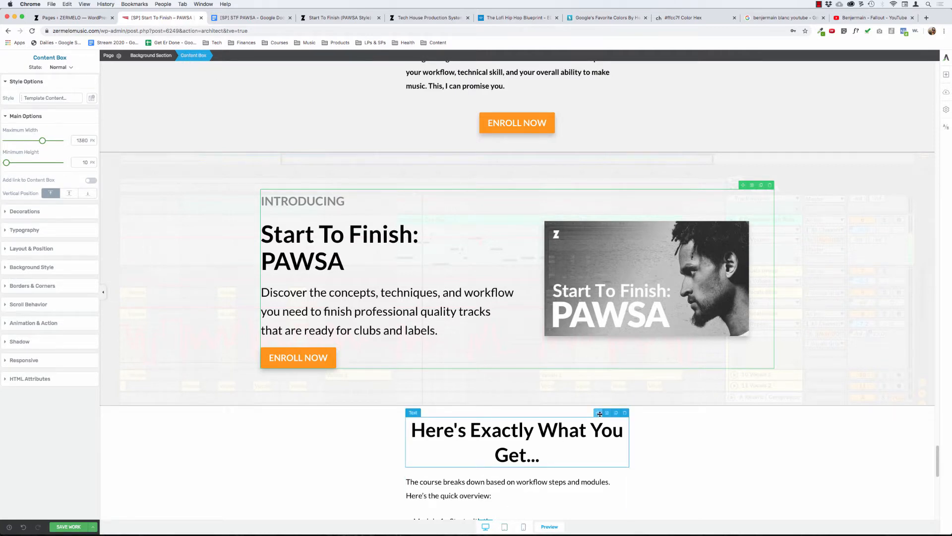
left_click_drag(598, 413, 529, 200)
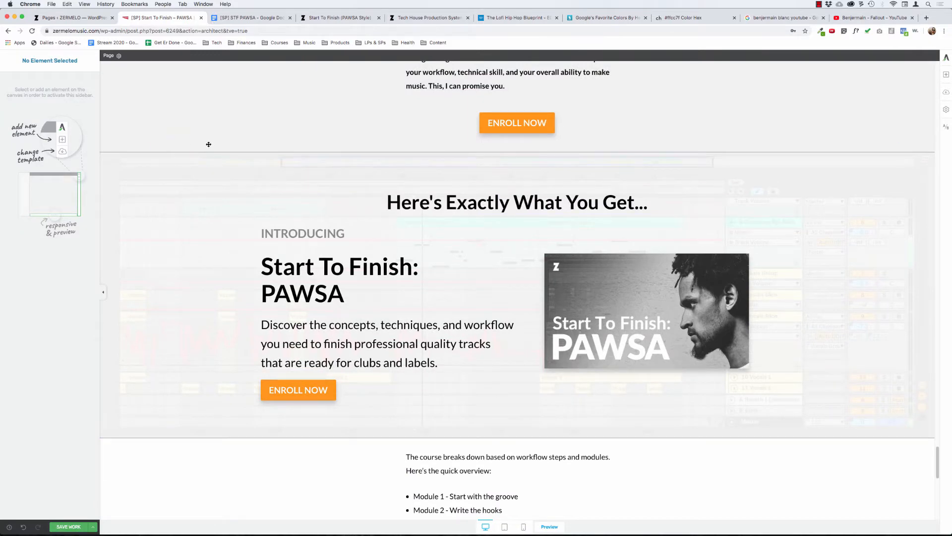
Inspect the ableton.jpg background image layer settings of the "Here's Exactly What You Get..." section
scroll(291, 329, "down", 3)
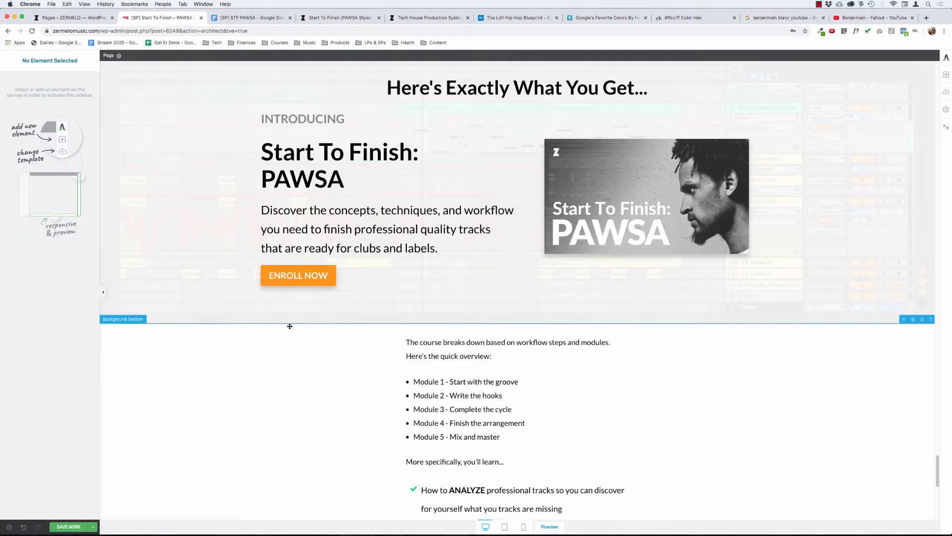
scroll(292, 330, "up", 7)
scroll(296, 334, "down", 5)
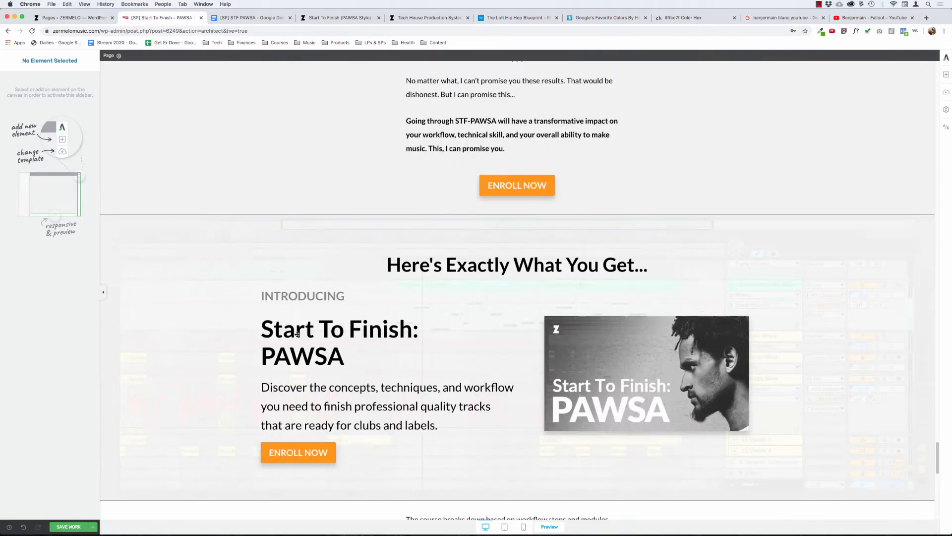
scroll(297, 334, "up", 1)
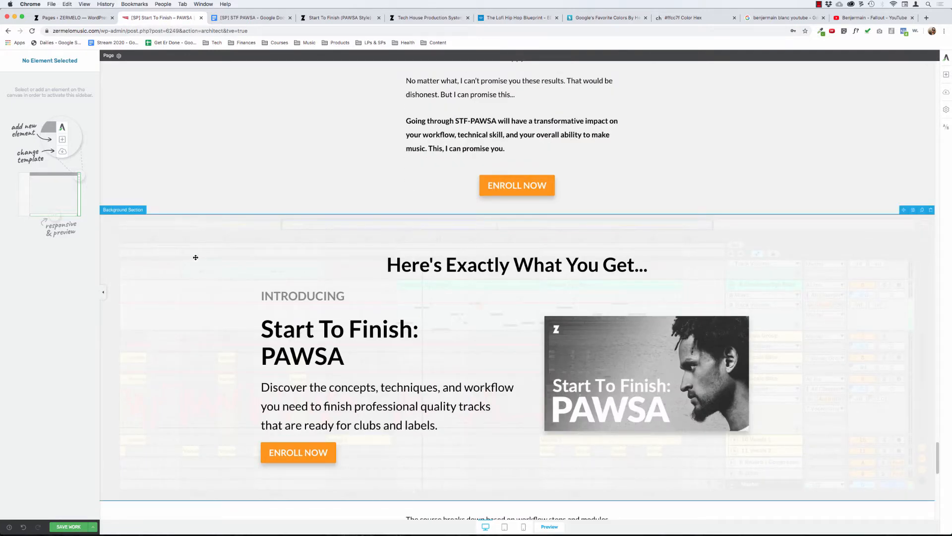
left_click(167, 237)
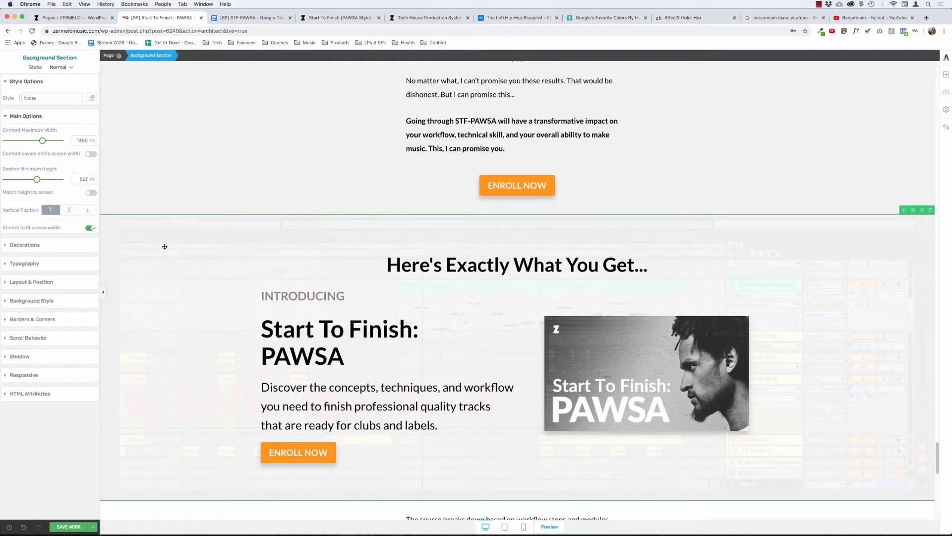
left_click(30, 282)
left_click(48, 174)
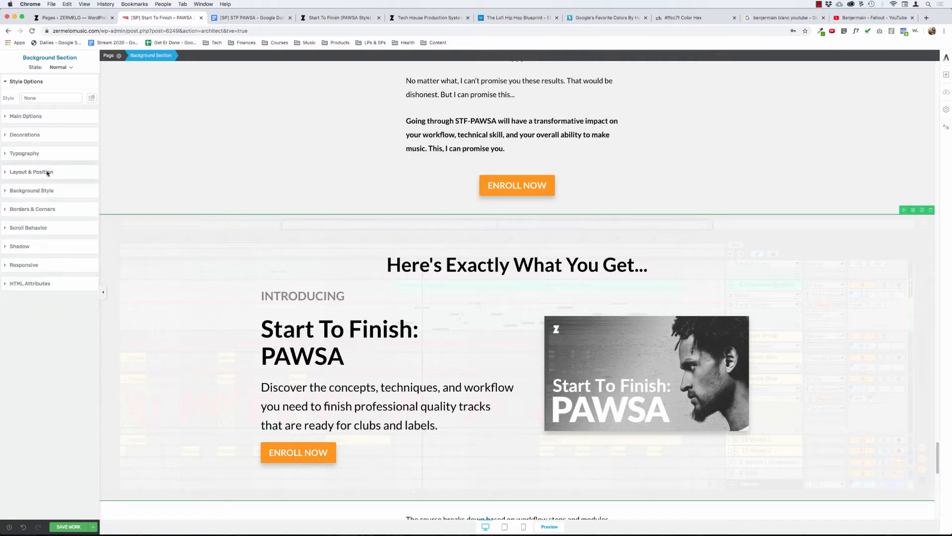
left_click(43, 192)
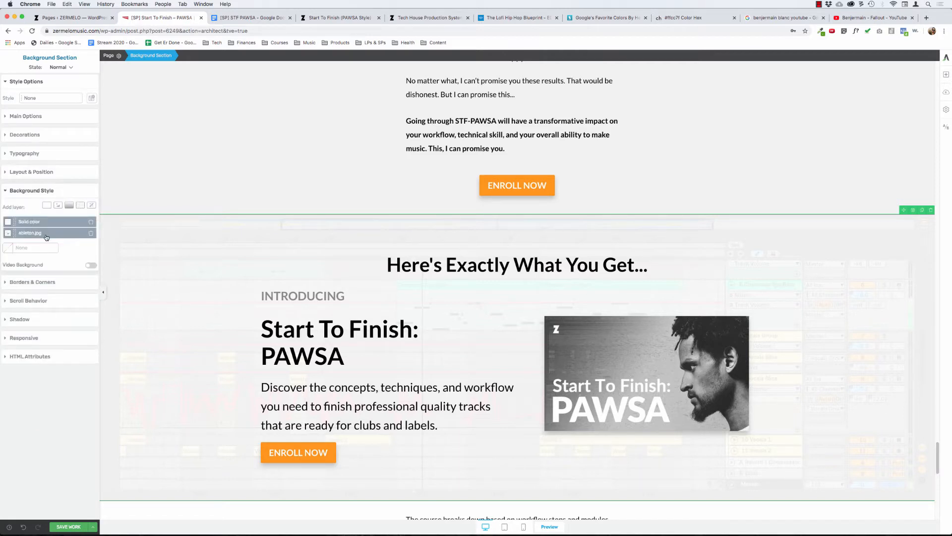
left_click(31, 233)
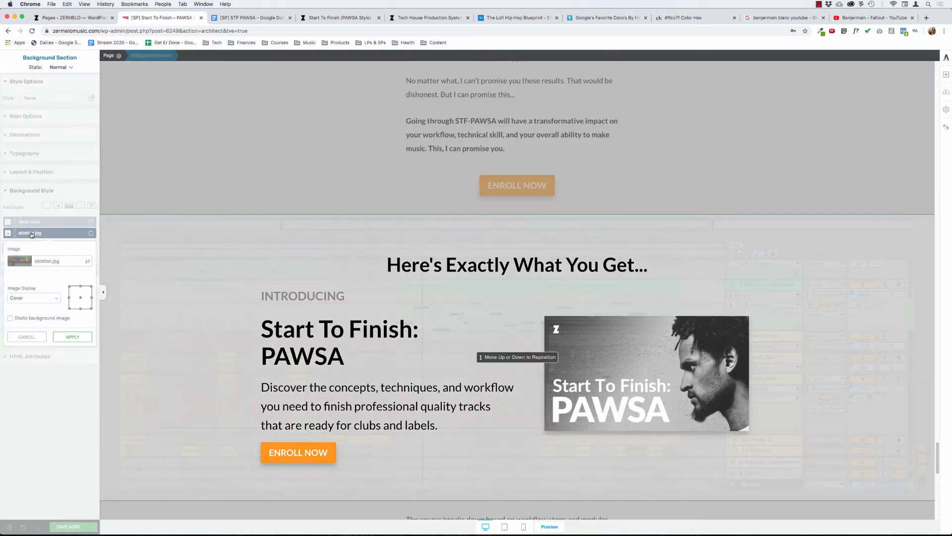
left_click(20, 337)
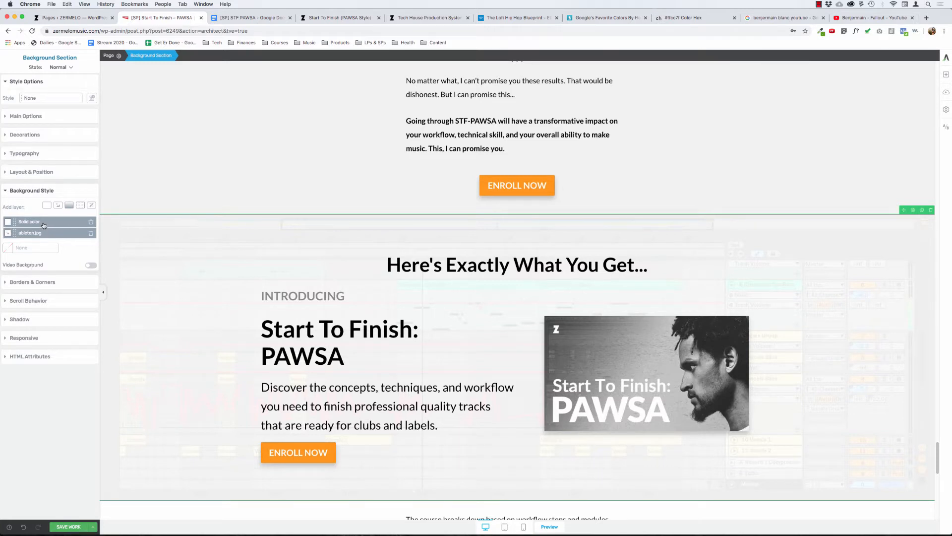
left_click(8, 234)
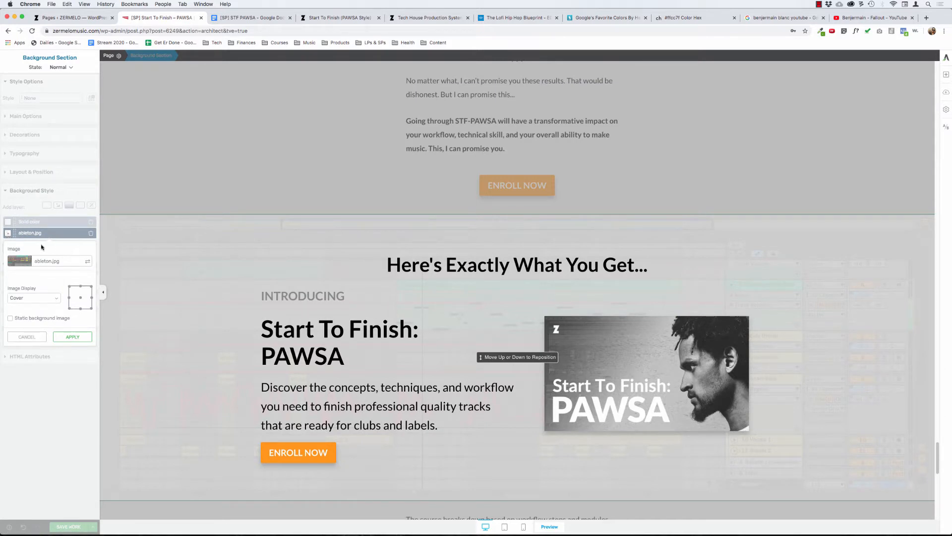
left_click(28, 337)
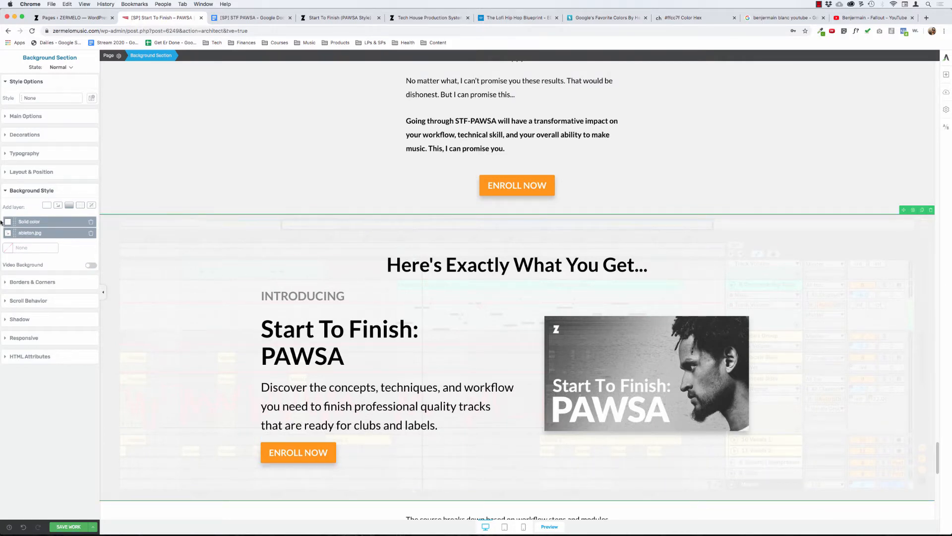
Check the background colour of the section's ENROLL NOW button and open the section's solid colour layer for editing
left_click(30, 224)
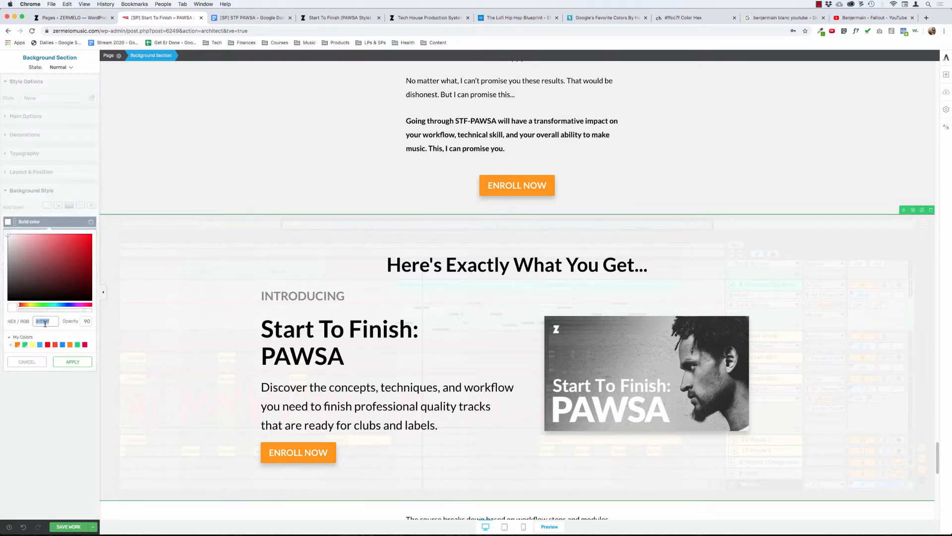
left_click(267, 447)
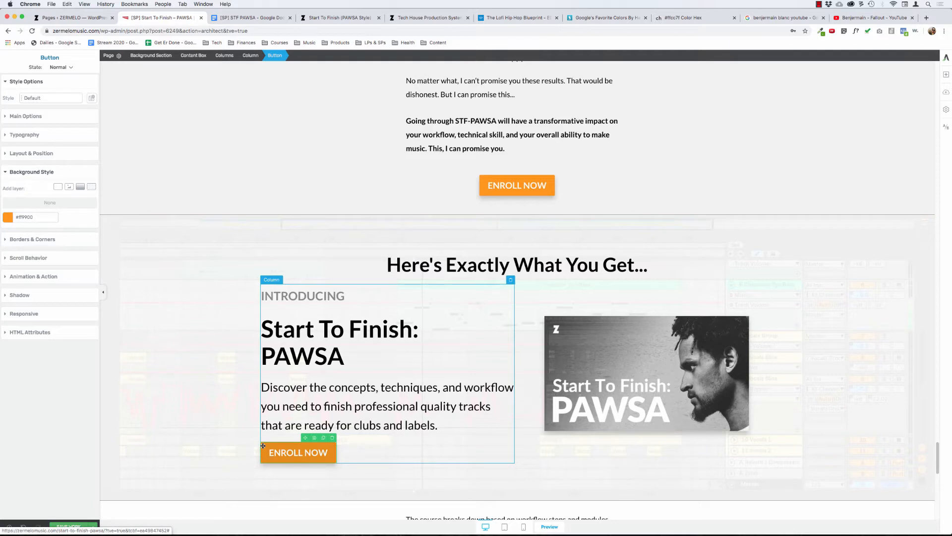
left_click(131, 253)
left_click(33, 222)
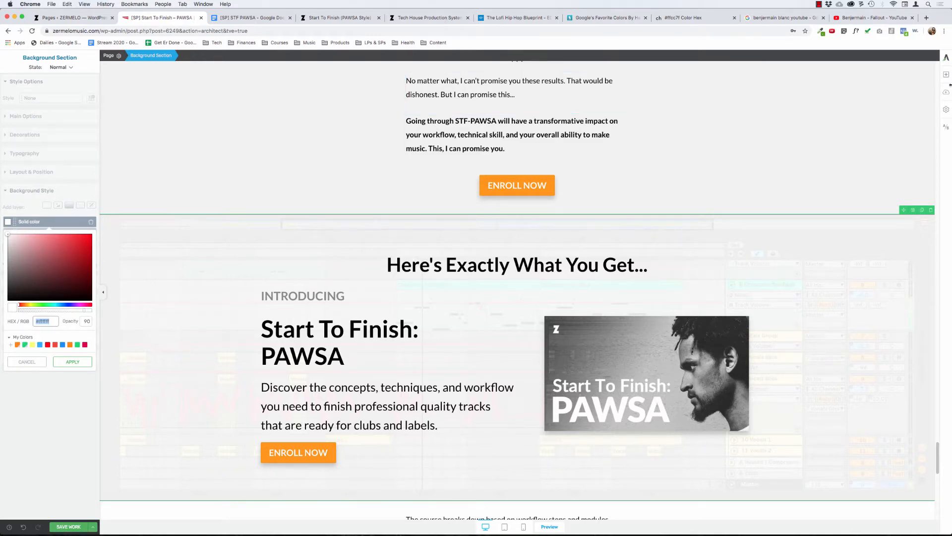
Switch to the color-hex site and look up the colour ff9900
left_click(684, 18)
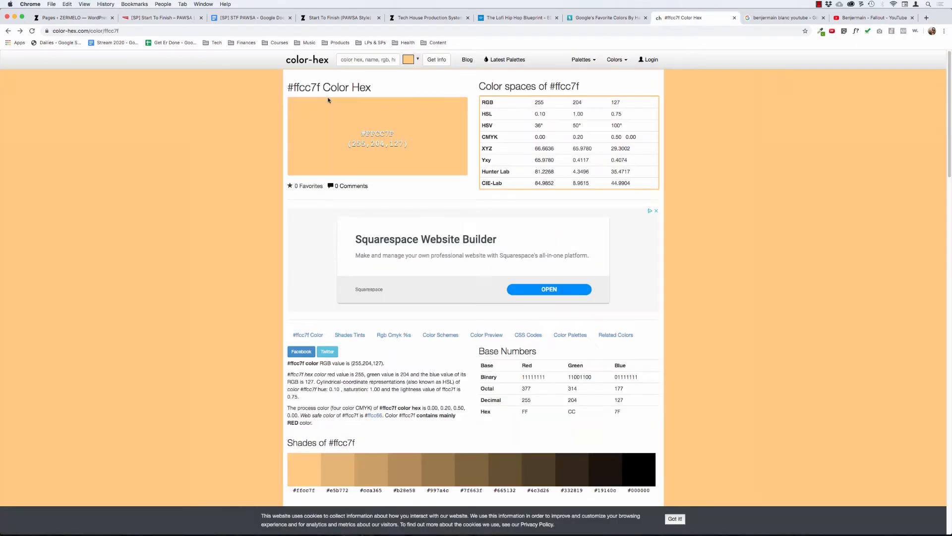
left_click(371, 59)
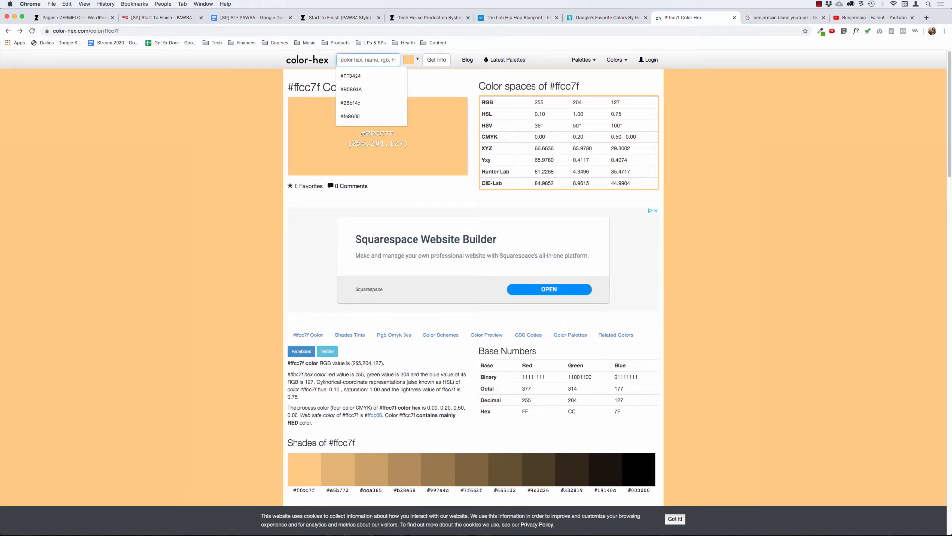
type("ff99")
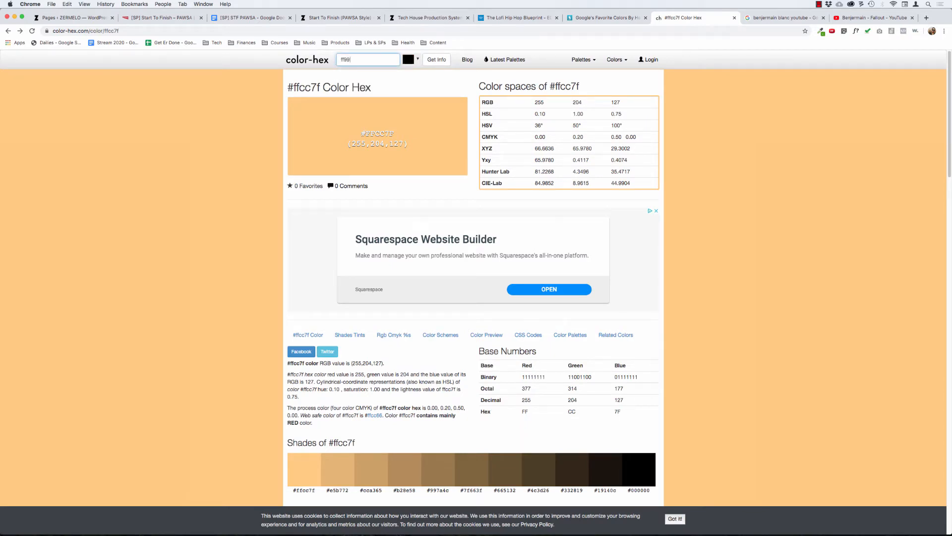
type("00")
key("Return")
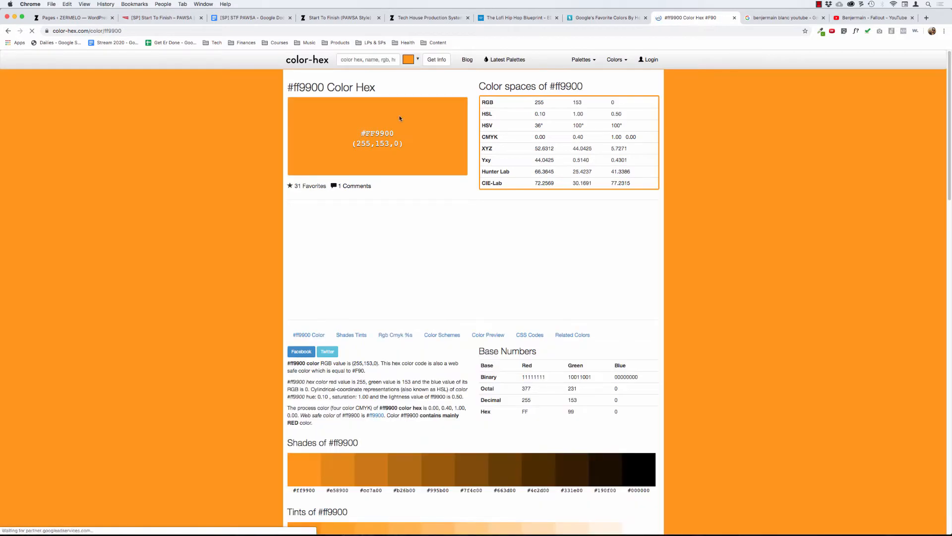
Browse the tints and related colours of #ff9900, open its analogous colour #e6ff00, and return to the sales page editor
scroll(266, 266, "down", 7)
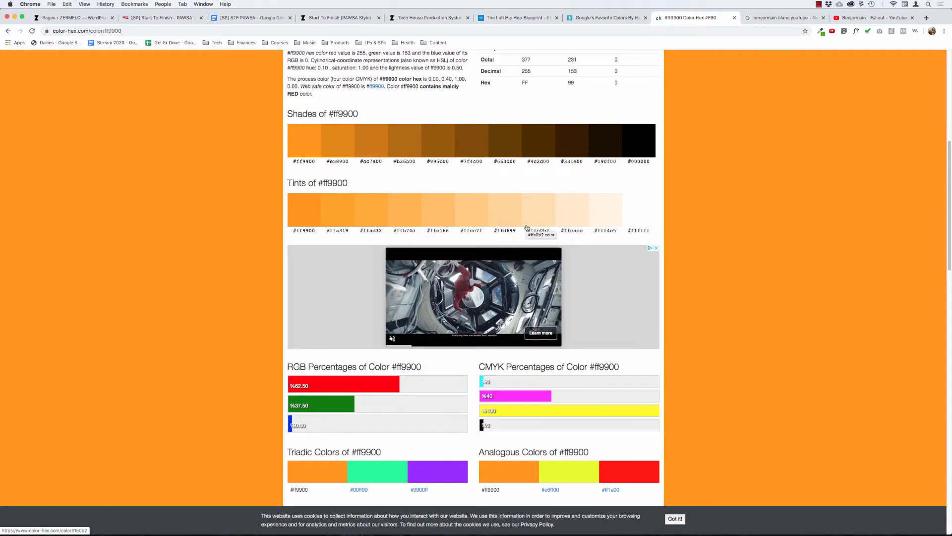
scroll(571, 356, "down", 3)
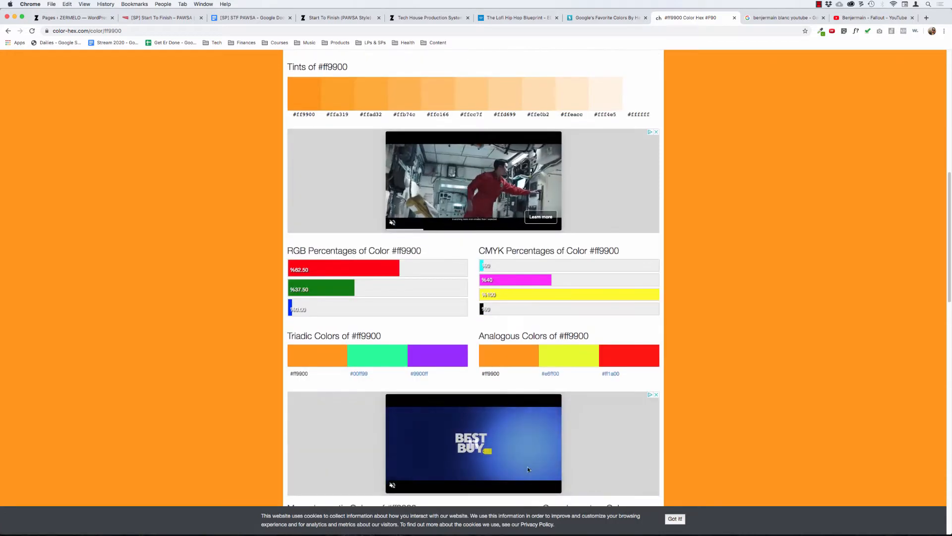
left_click(550, 373)
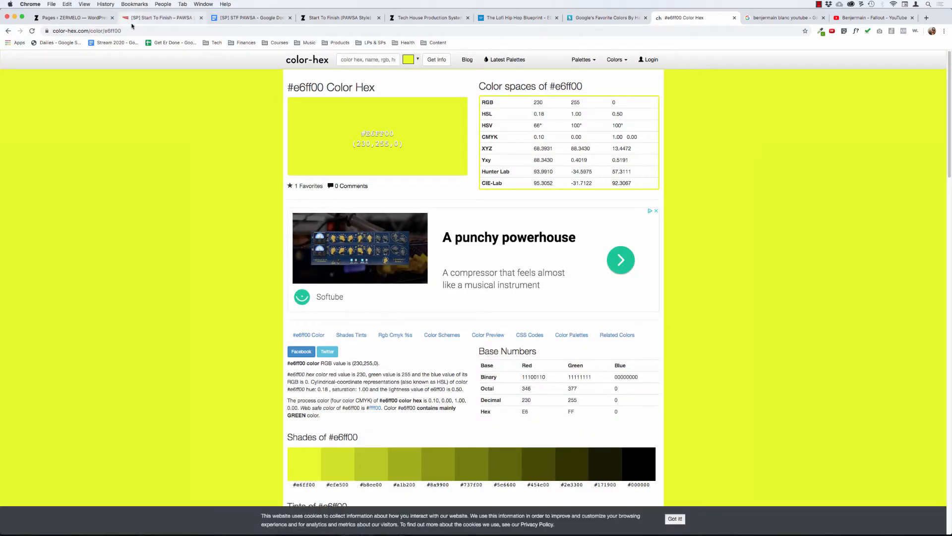
left_click(147, 20)
left_click(154, 265)
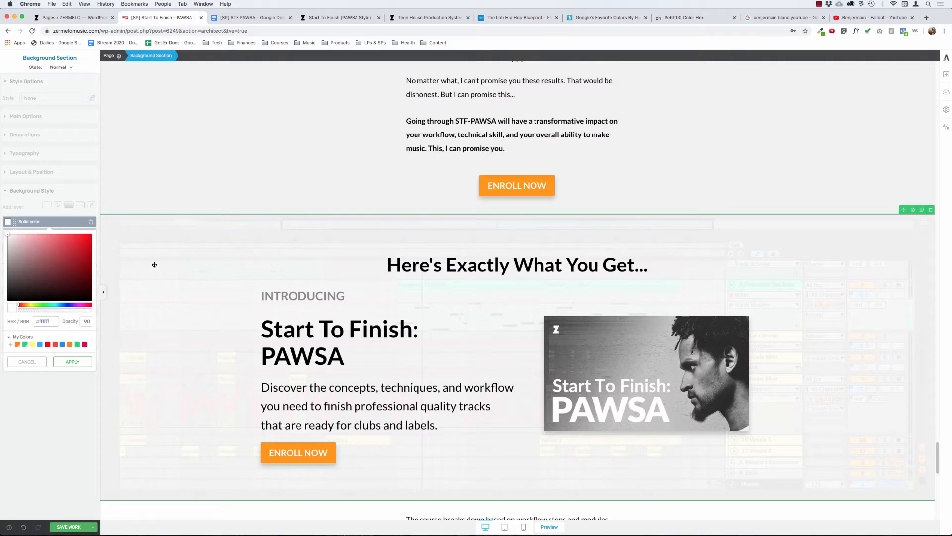
Return to the #ff9900 page on color-hex and open its tint #ffeacc, followed by that tint's web-safe colour #ffffcc
left_click(250, 19)
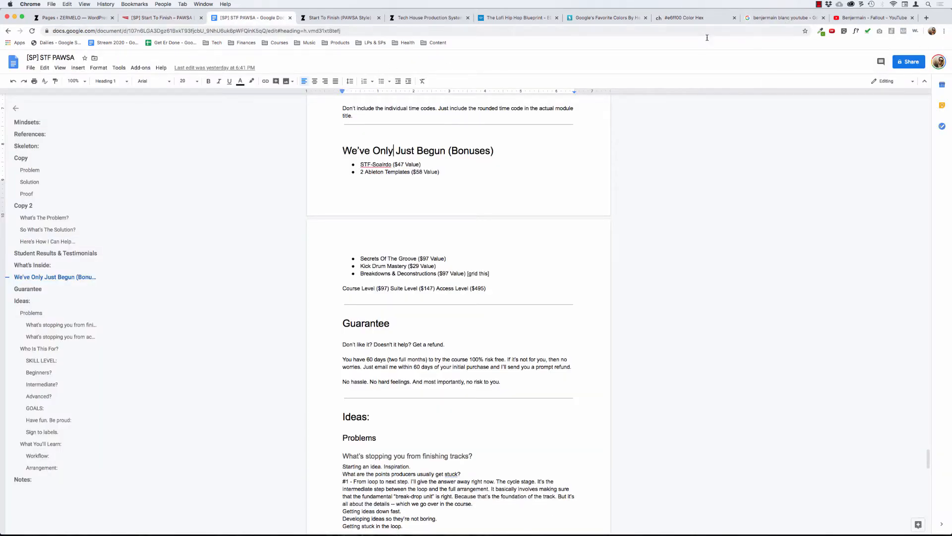
left_click(696, 19)
scroll(524, 329, "down", 10)
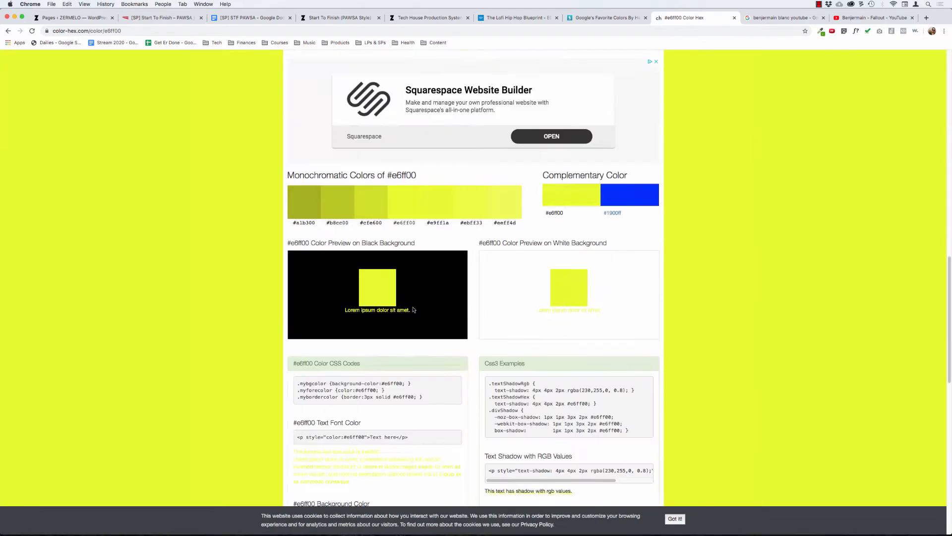
scroll(257, 190, "up", 10)
key("super+bracketleft")
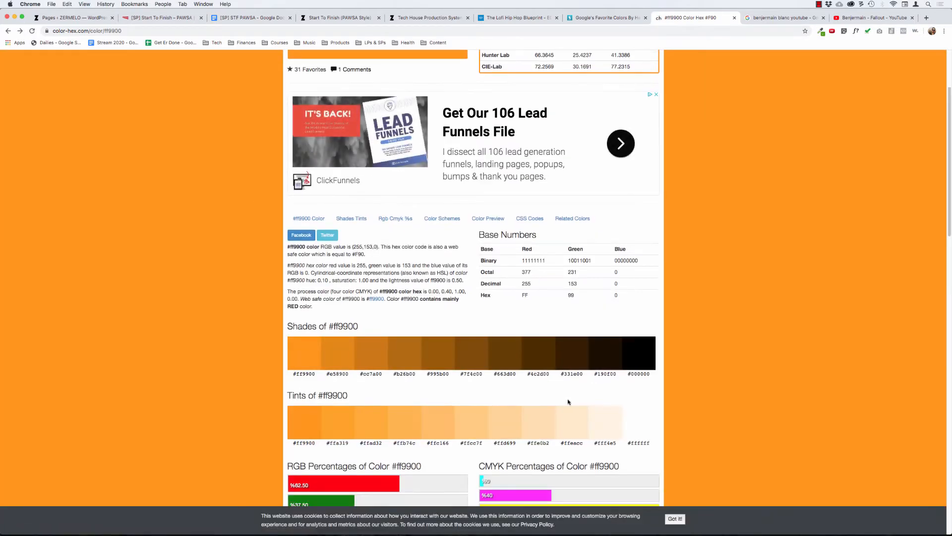
left_click(568, 447)
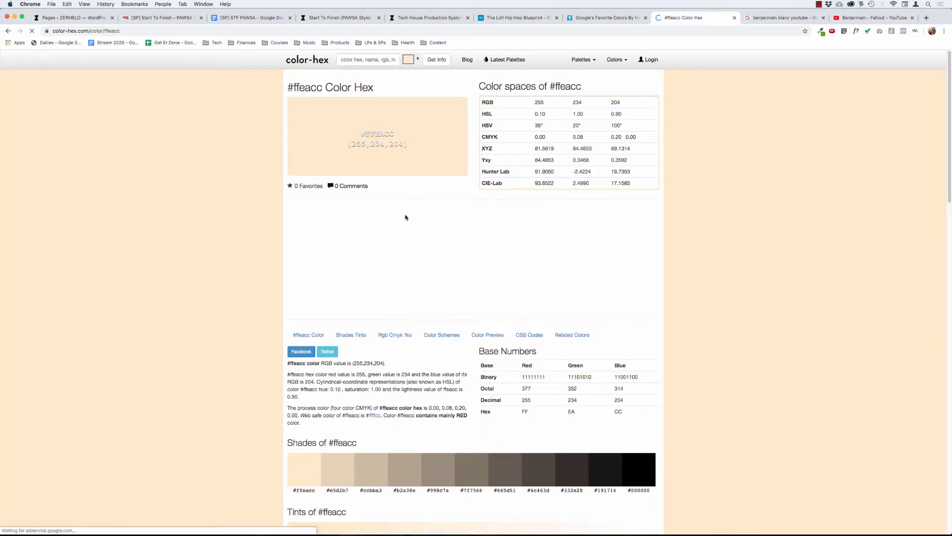
left_click(375, 415)
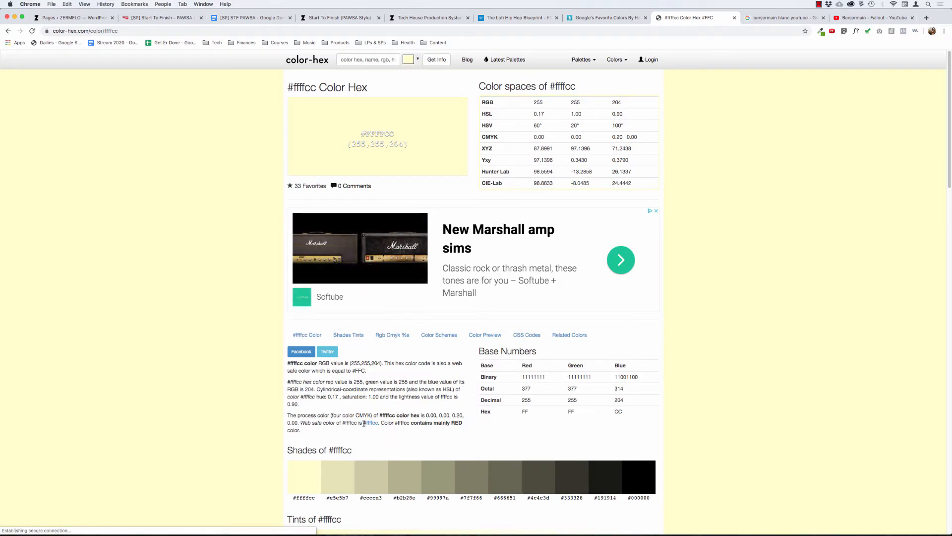
Switch back to the sales page editor and set the solid colour layer of the "Here's Exactly What You Get..." section to #ffffcc
left_click(158, 18)
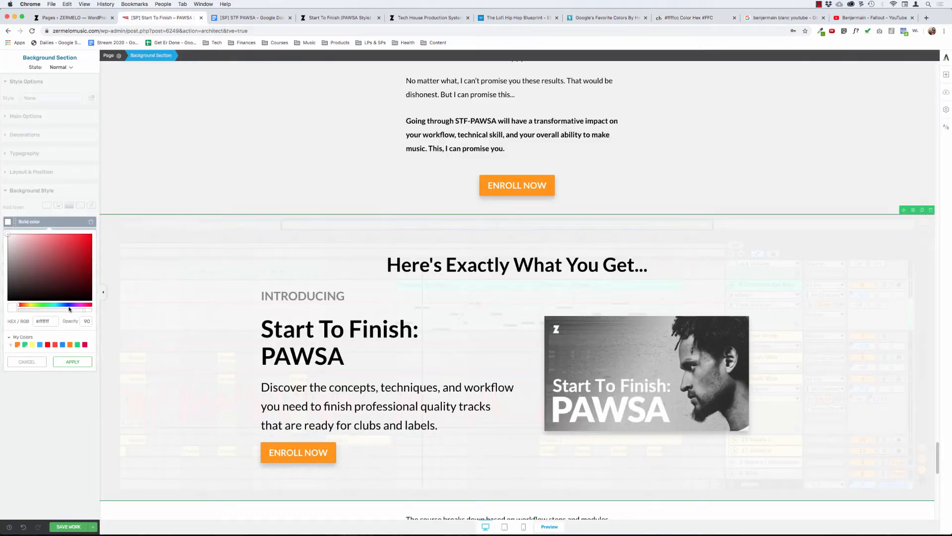
left_click(53, 319)
key("Right")
type("cc")
left_click(72, 362)
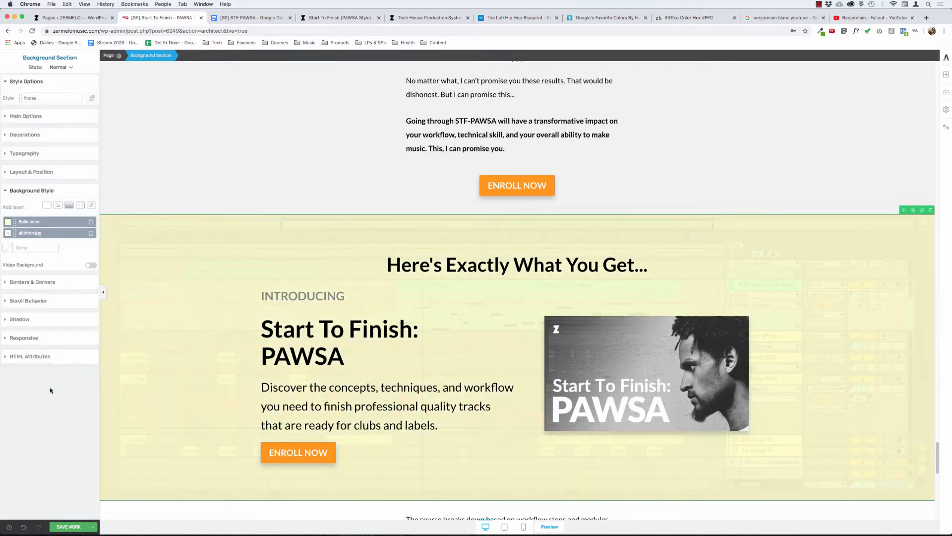
Set the solid colour layer of the earlier "INTRODUCING Start To Finish: PAWSA" section, below "And here it is...", to #ffffcc
left_click(147, 176)
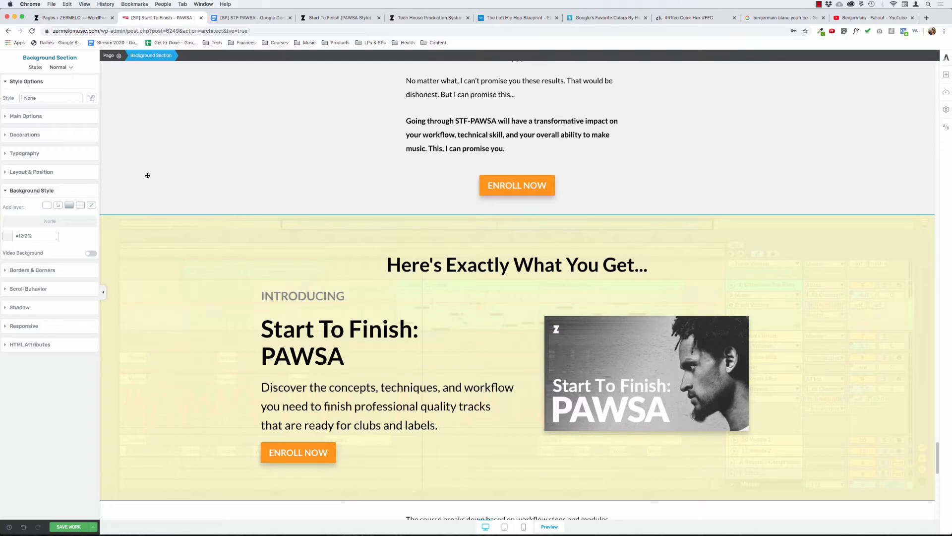
scroll(192, 364, "up", 15)
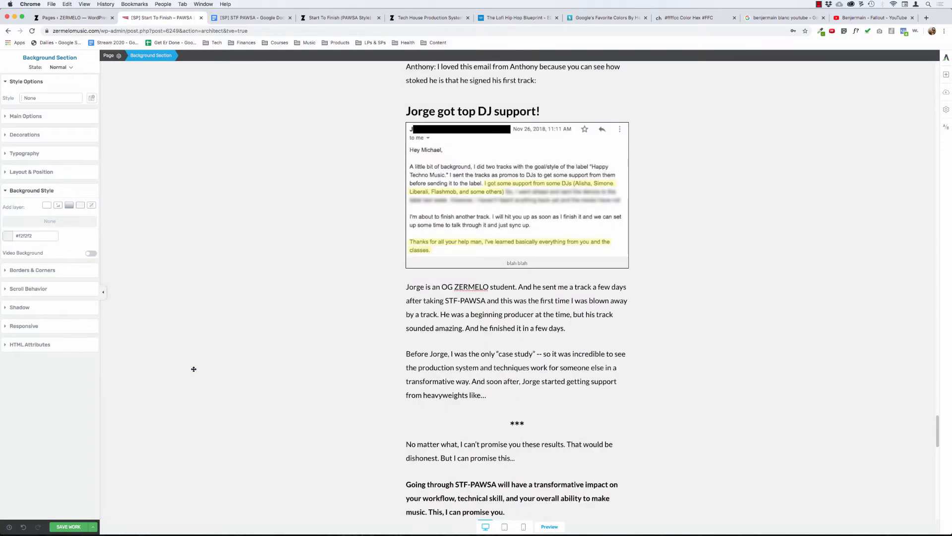
scroll(193, 369, "up", 20)
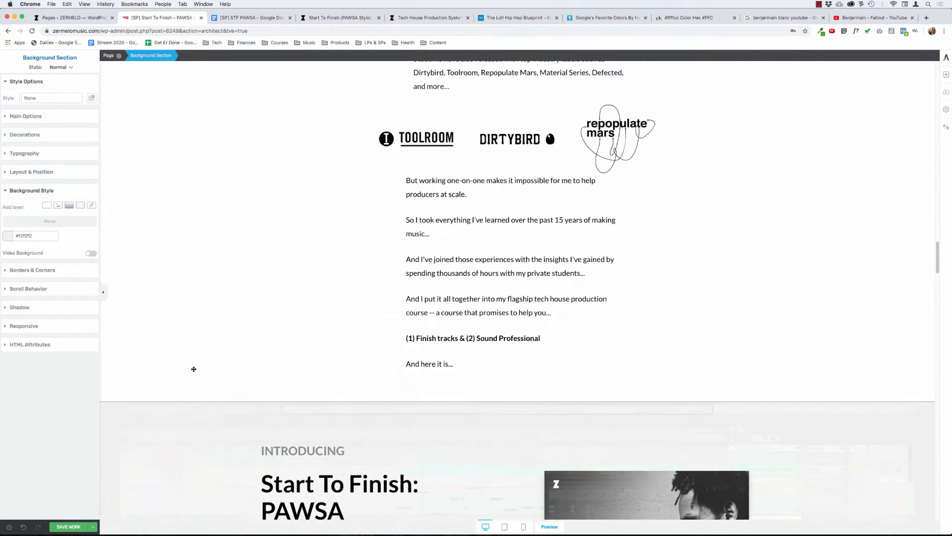
left_click(175, 432)
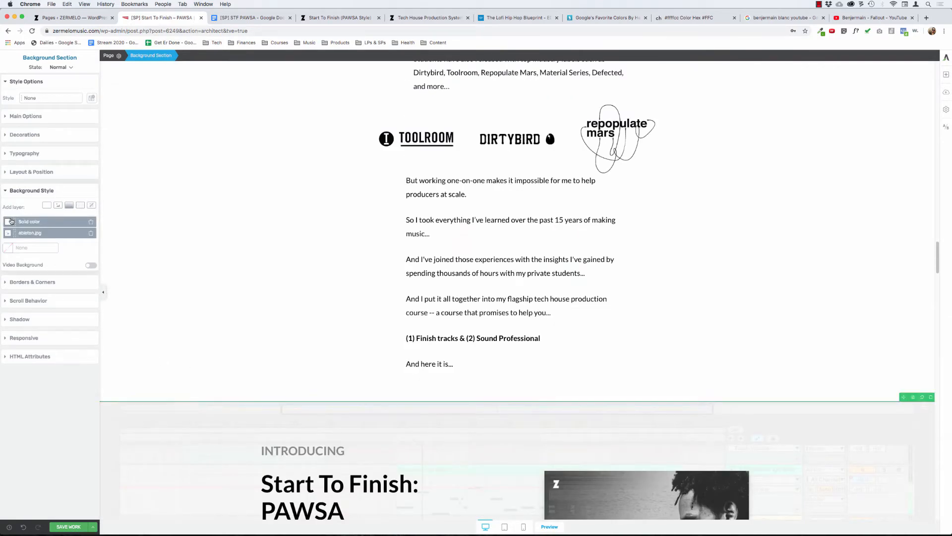
left_click(11, 221)
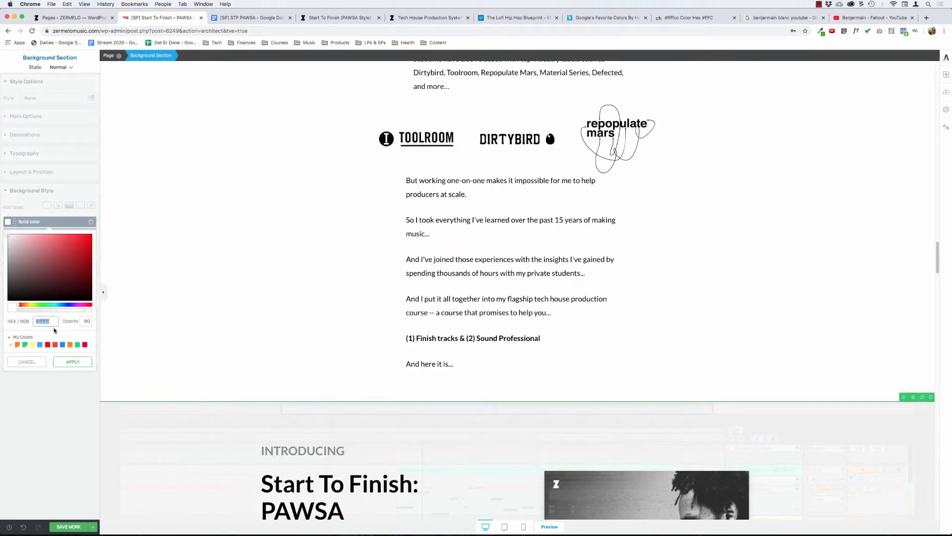
key("Right")
left_click(88, 363)
left_click(157, 322)
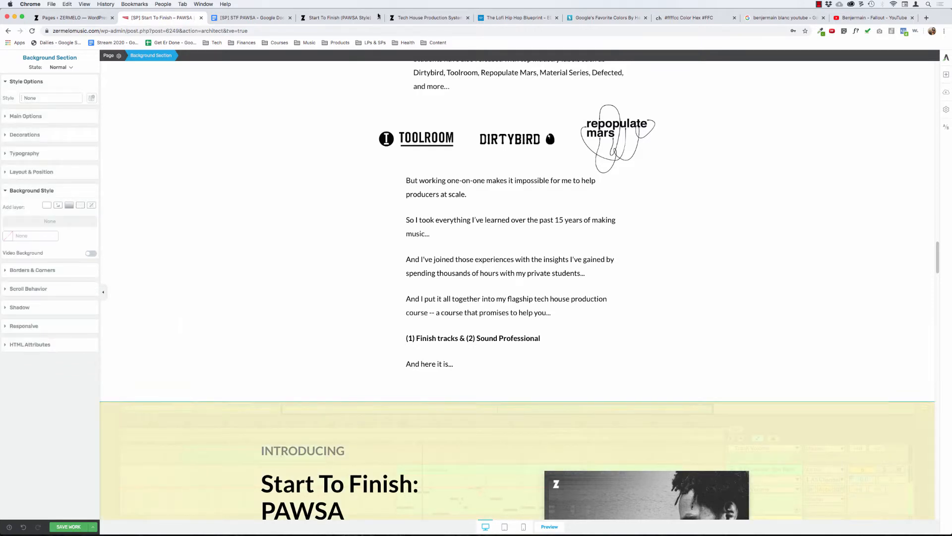
scroll(370, 68, "down", 5)
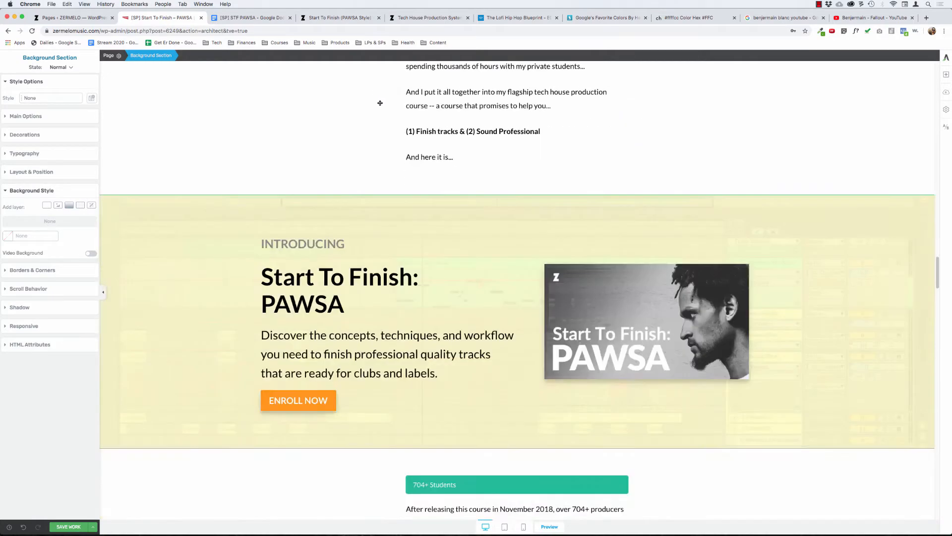
Review the sales page from the hero through both pale yellow PAWSA banners to the course overview and checklist
scroll(263, 168, "up", 15)
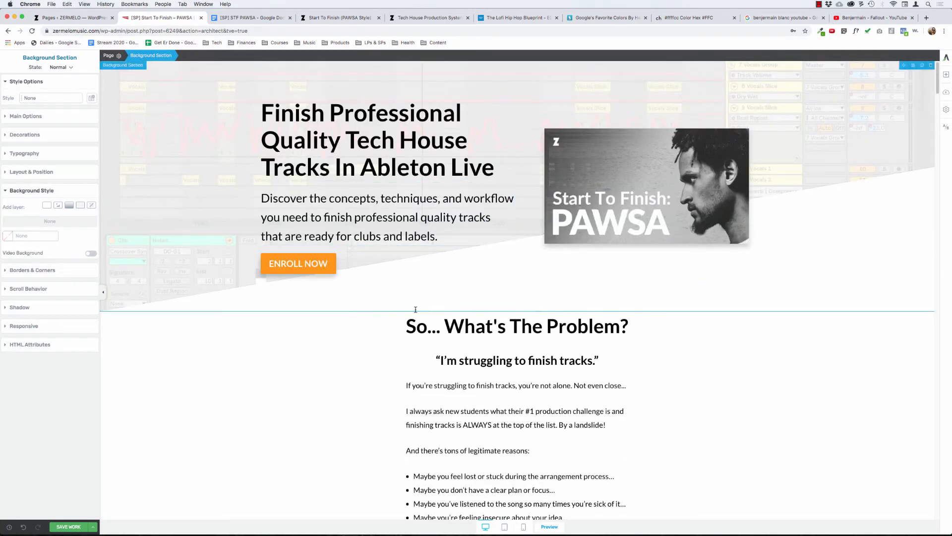
scroll(415, 312, "down", 20)
scroll(415, 311, "down", 20)
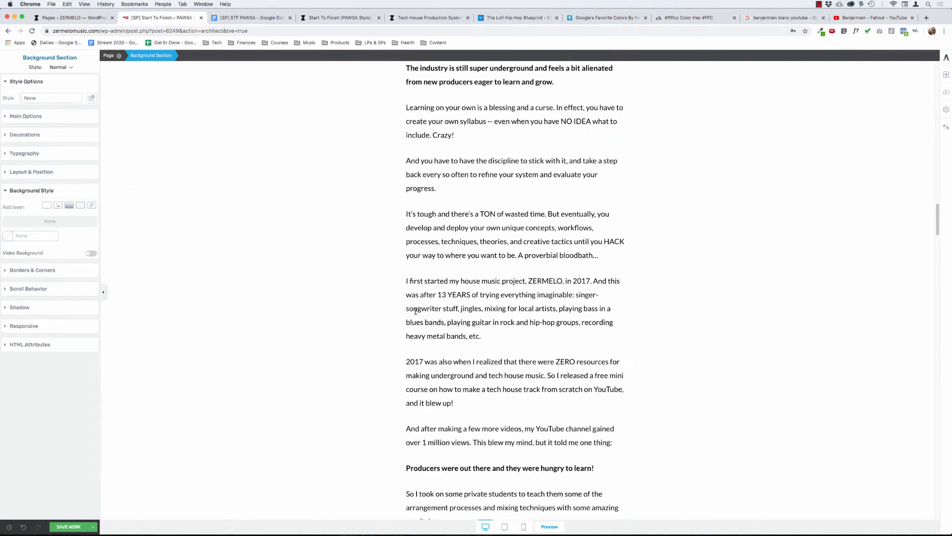
scroll(416, 312, "down", 20)
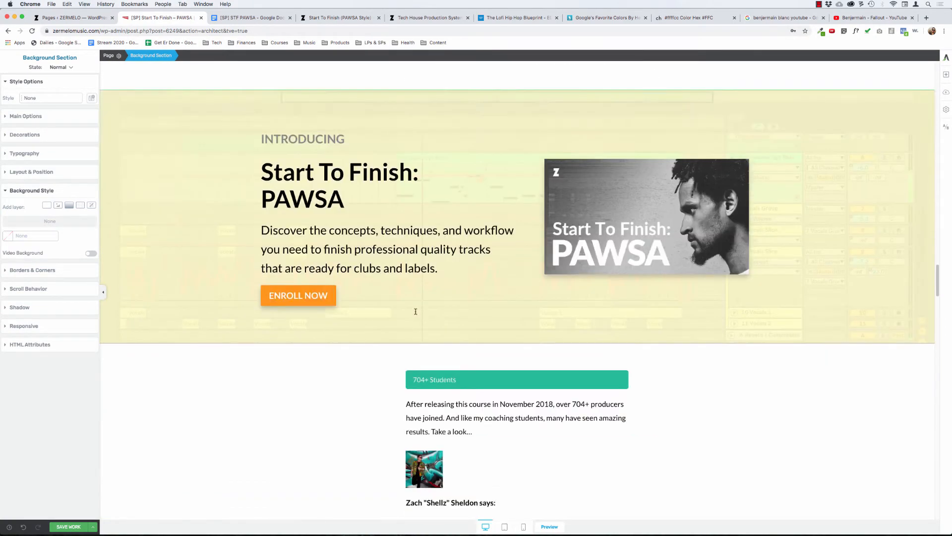
scroll(416, 311, "down", 20)
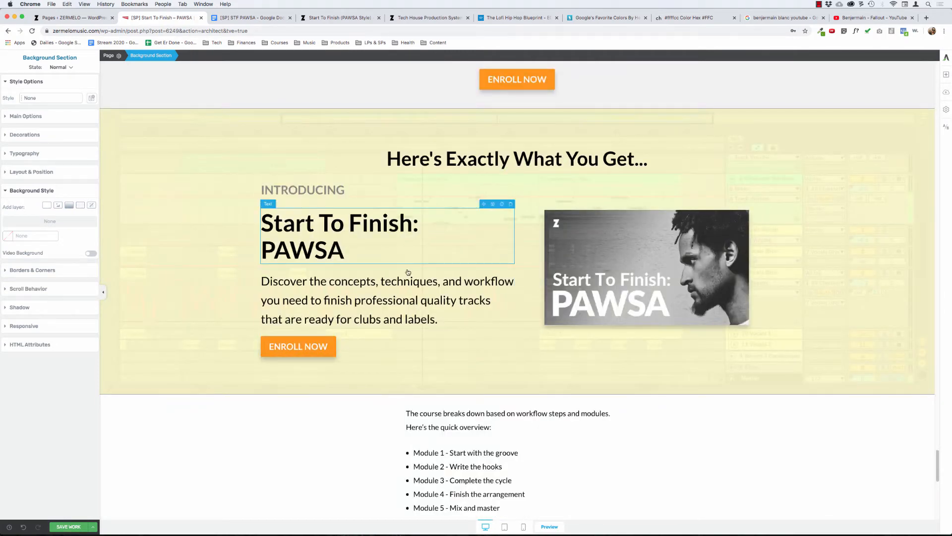
scroll(380, 294, "down", 5)
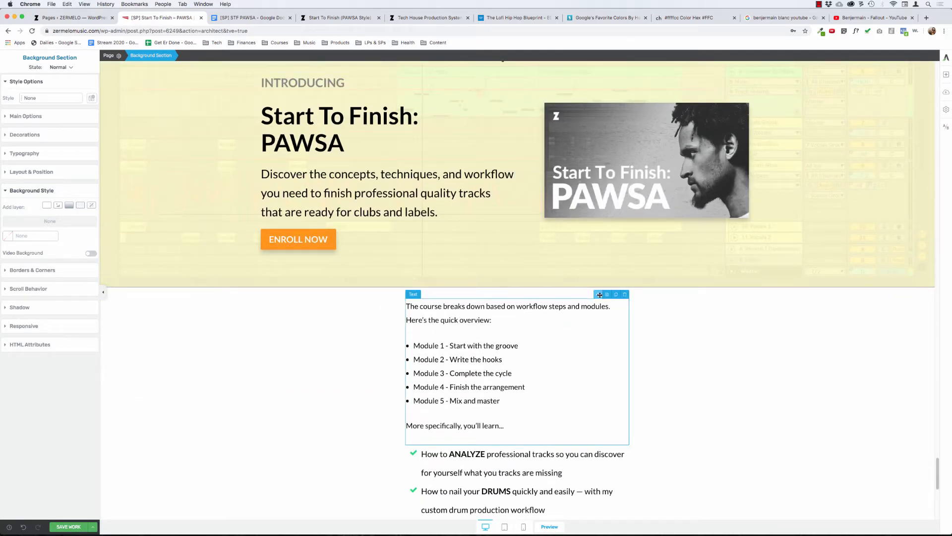
scroll(491, 363, "down", 18)
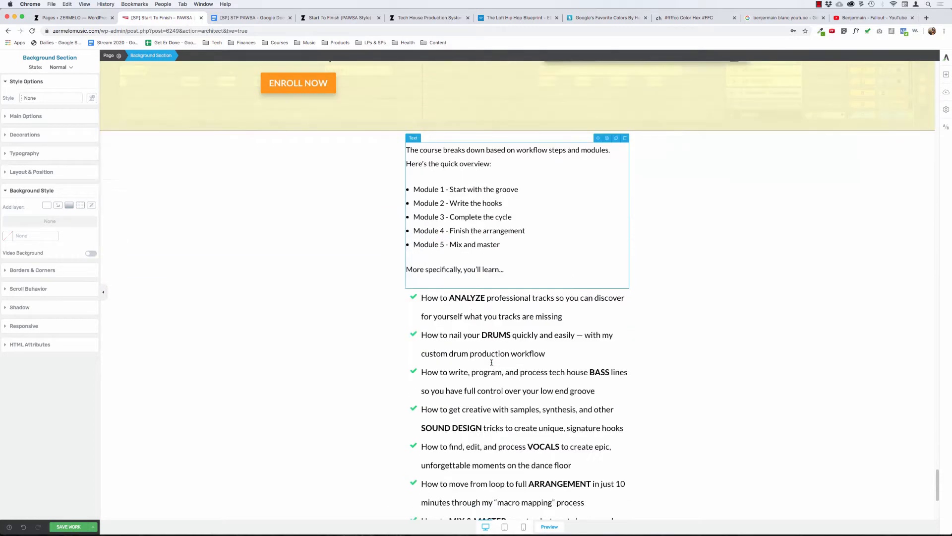
scroll(491, 362, "up", 2)
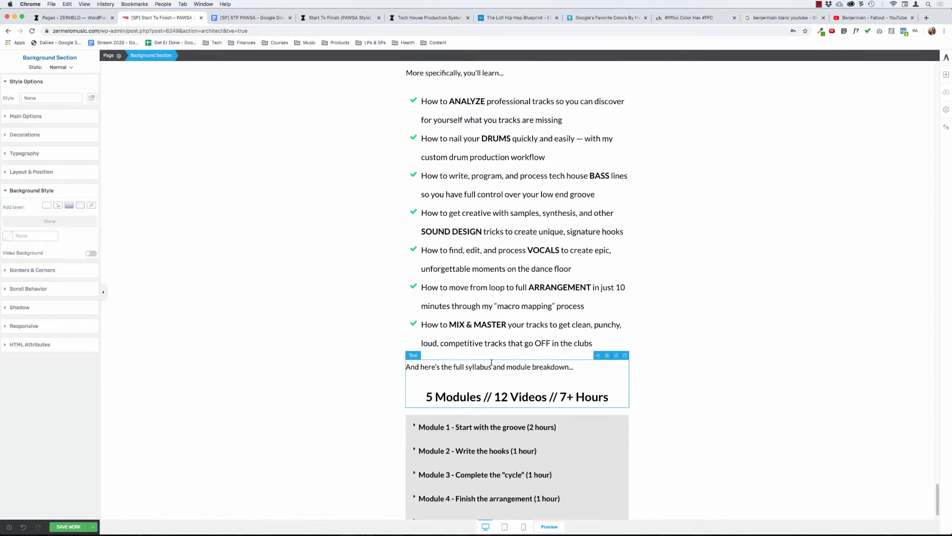
scroll(347, 243, "up", 7)
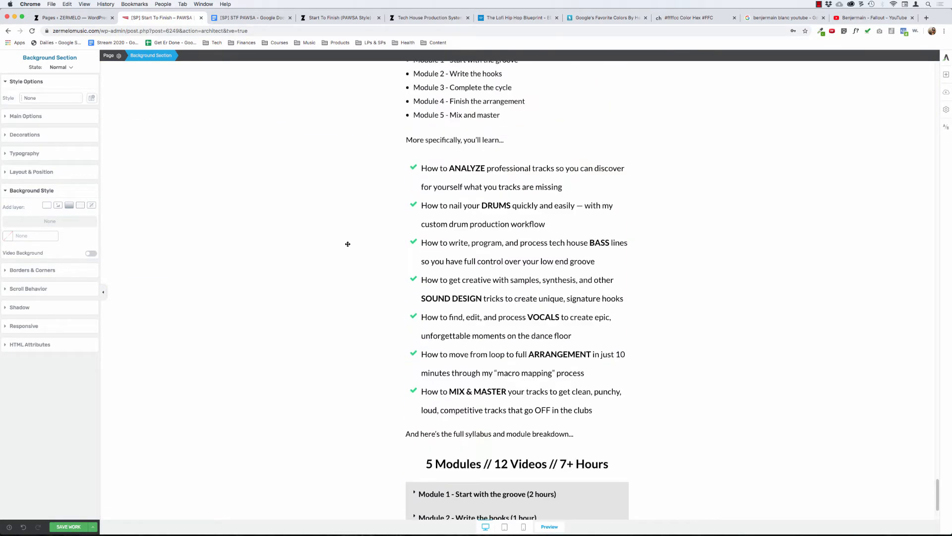
scroll(350, 244, "up", 10)
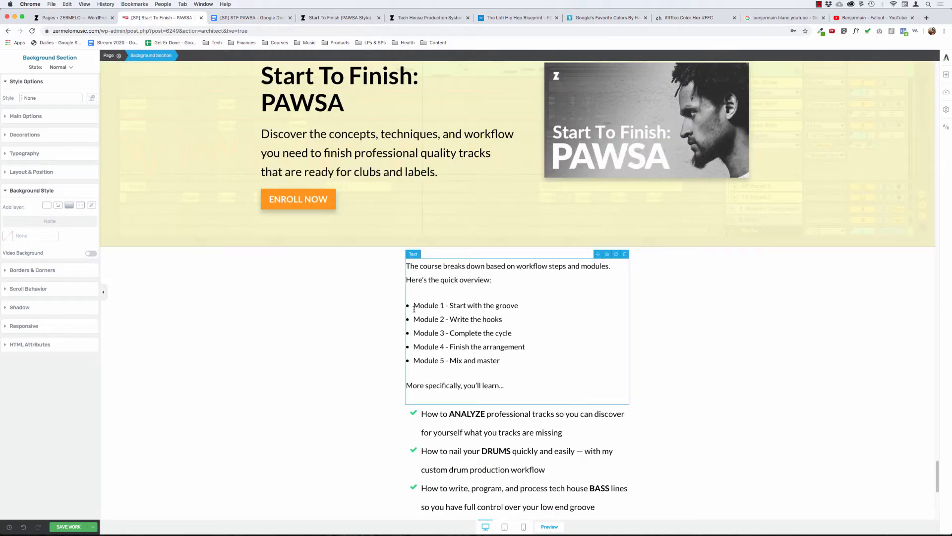
Inspect the green checklist's list item layout, text and icon settings, followed by the text settings of the module overview above it
left_click(433, 413)
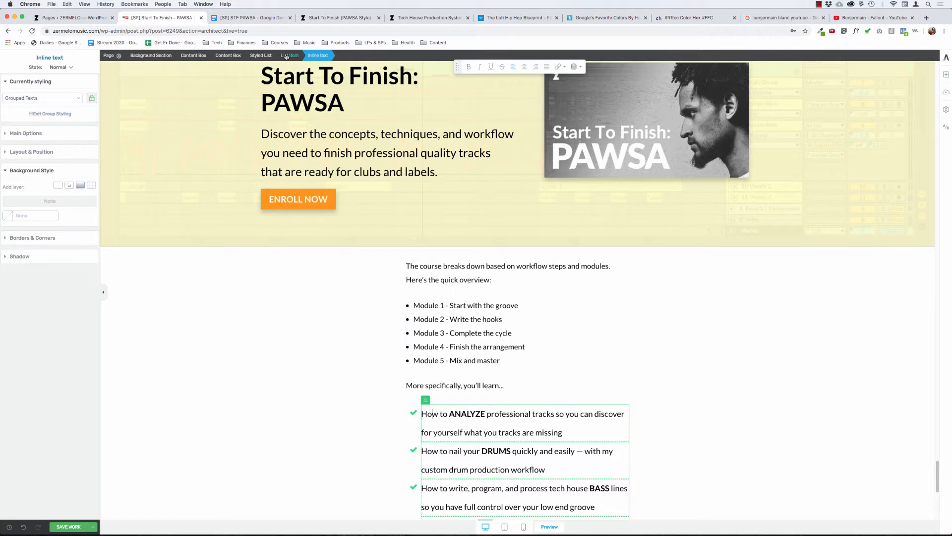
left_click(290, 58)
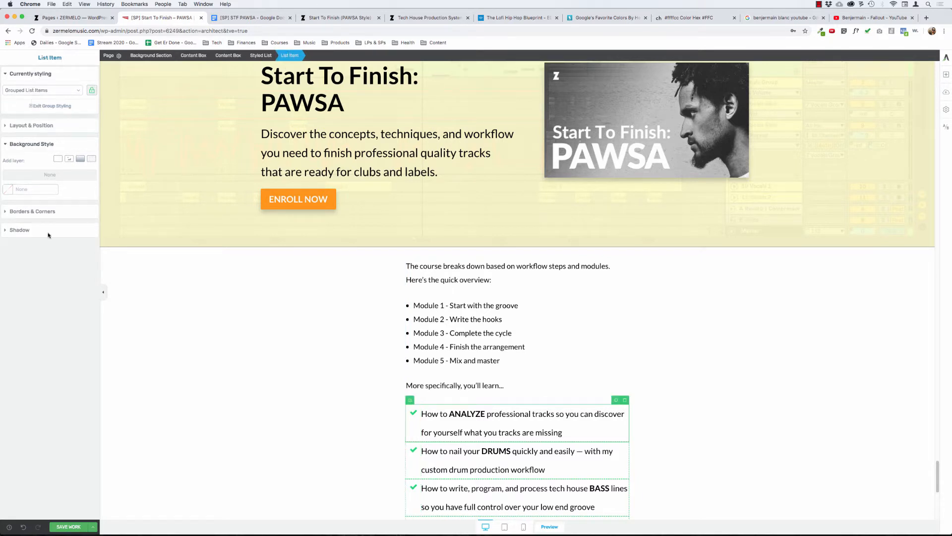
left_click(49, 130)
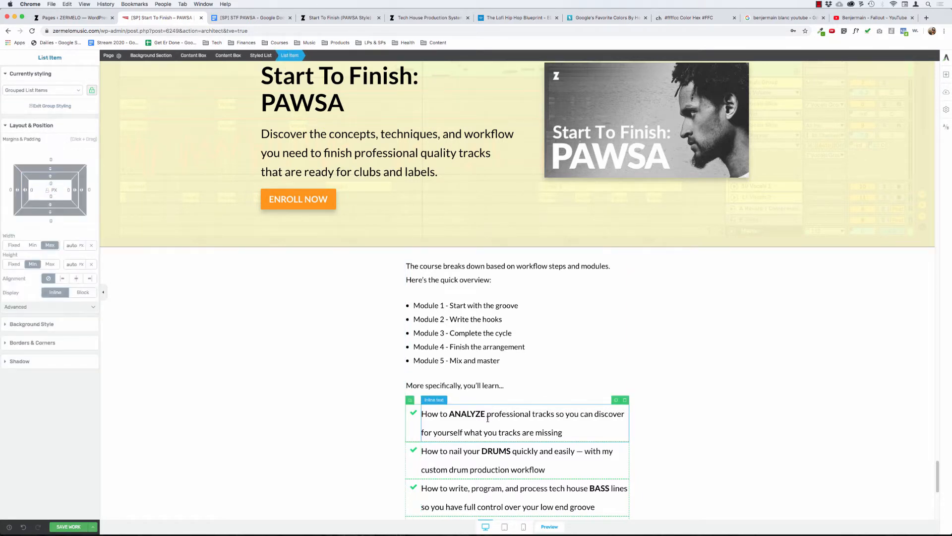
left_click(489, 412)
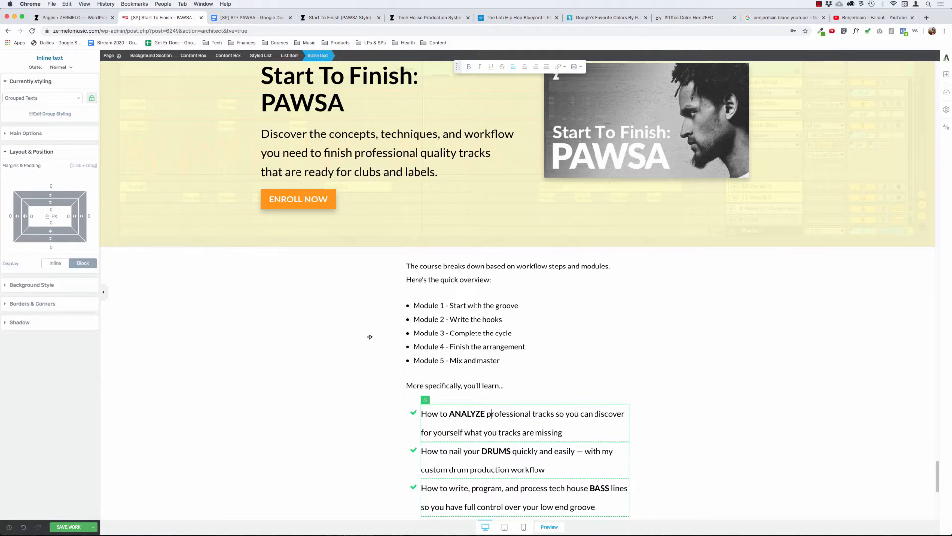
left_click(39, 135)
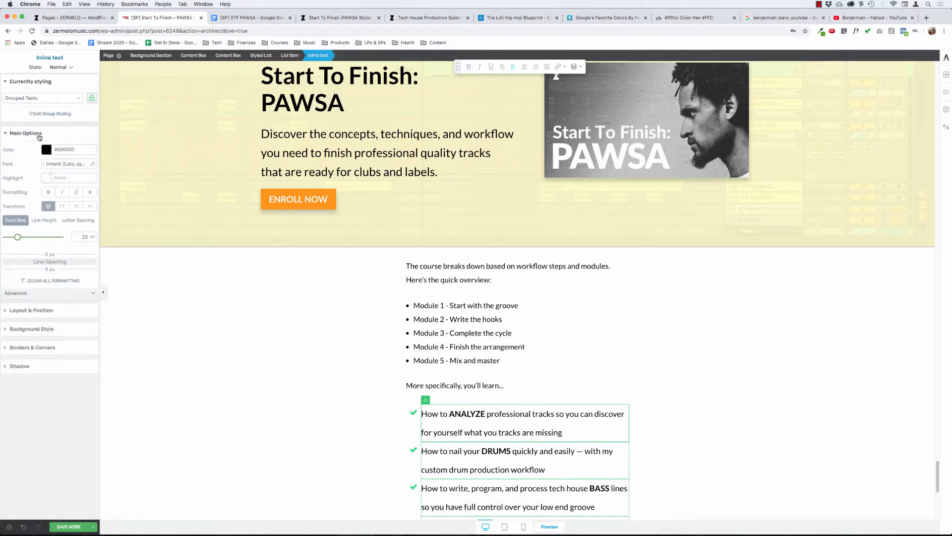
left_click(412, 414)
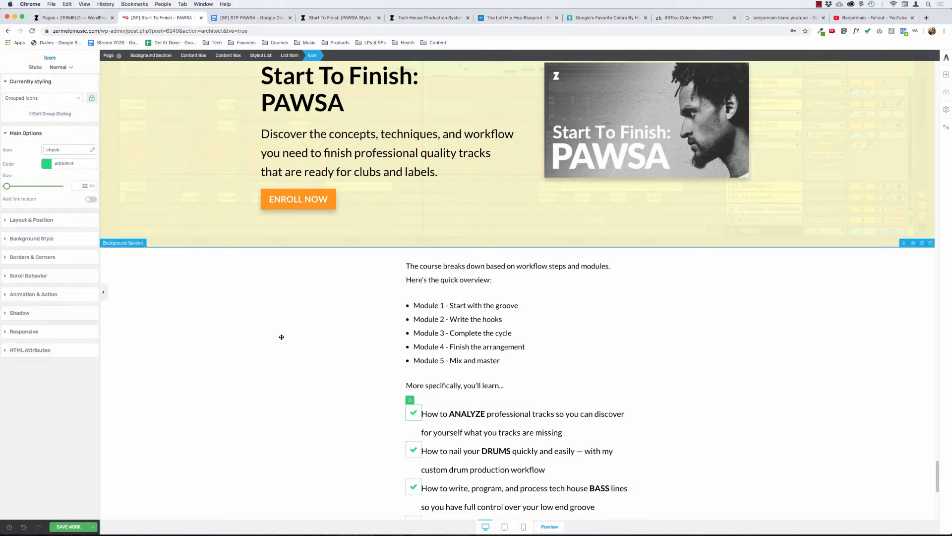
left_click(436, 360)
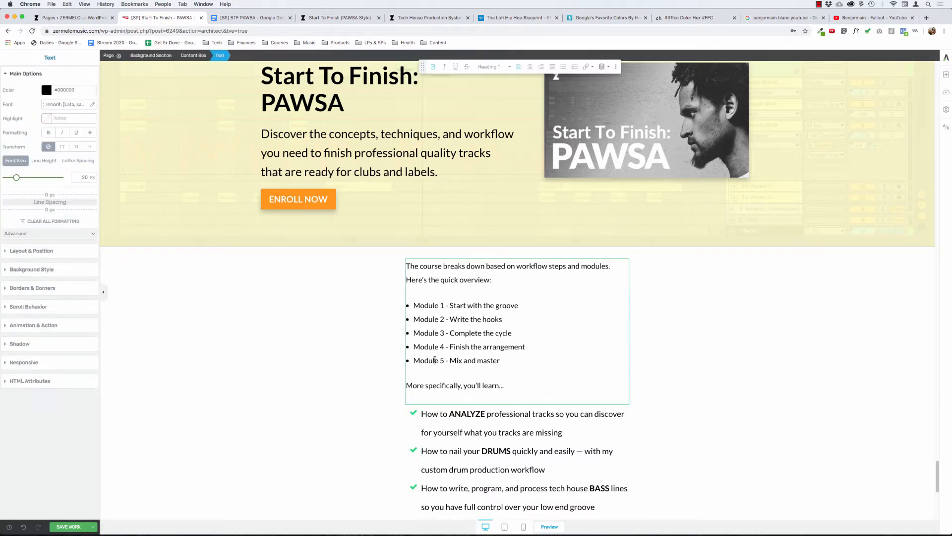
Try to move the module overview text block into the "Here's Exactly What You Get..." banner above it
scroll(434, 358, "down", 3)
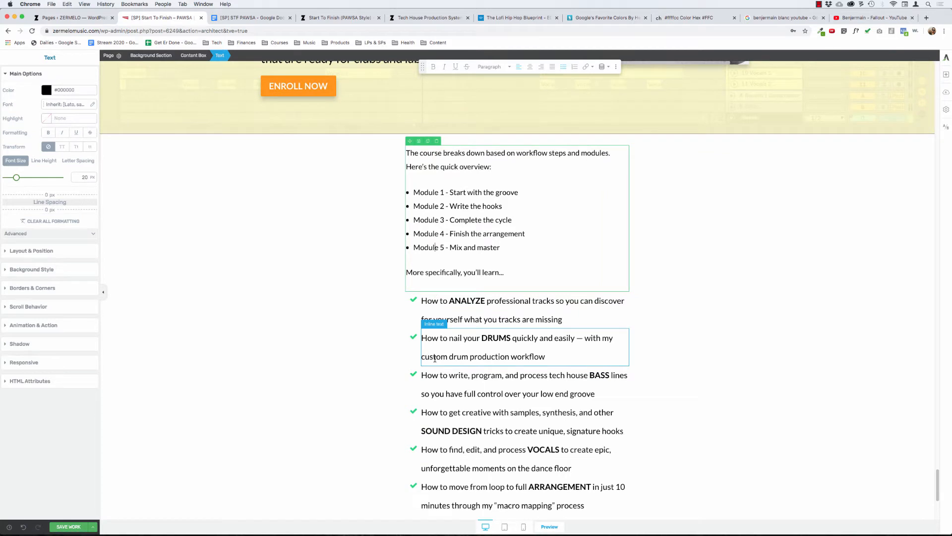
scroll(396, 295, "up", 2)
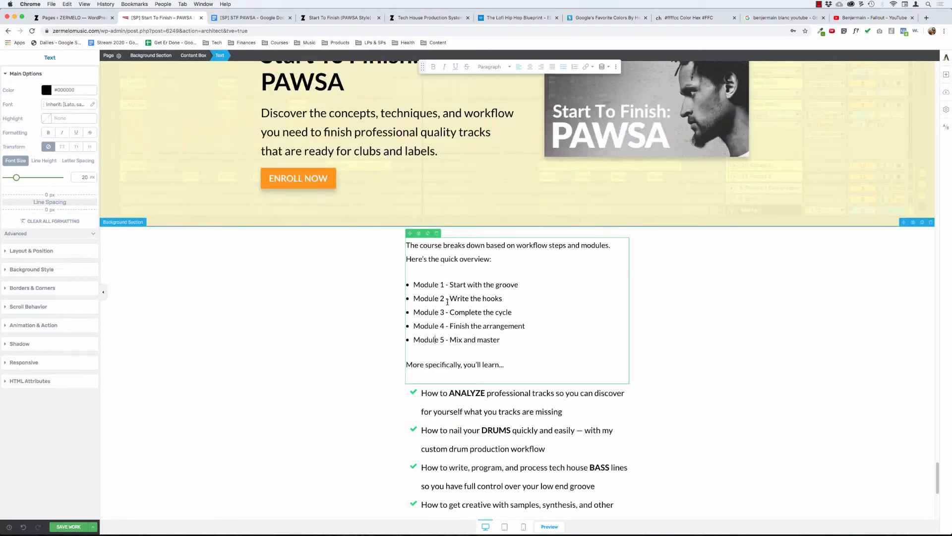
scroll(448, 301, "up", 1)
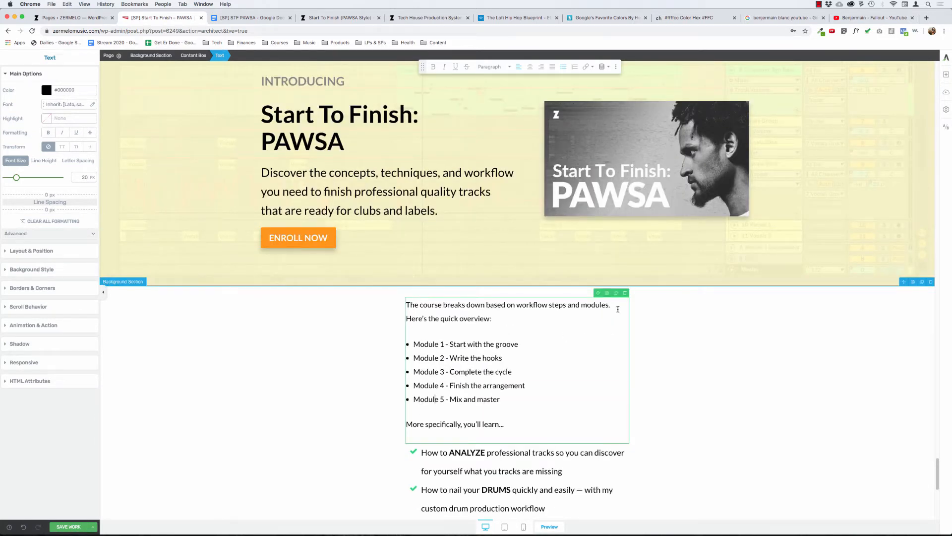
left_click_drag(599, 296, 318, 112)
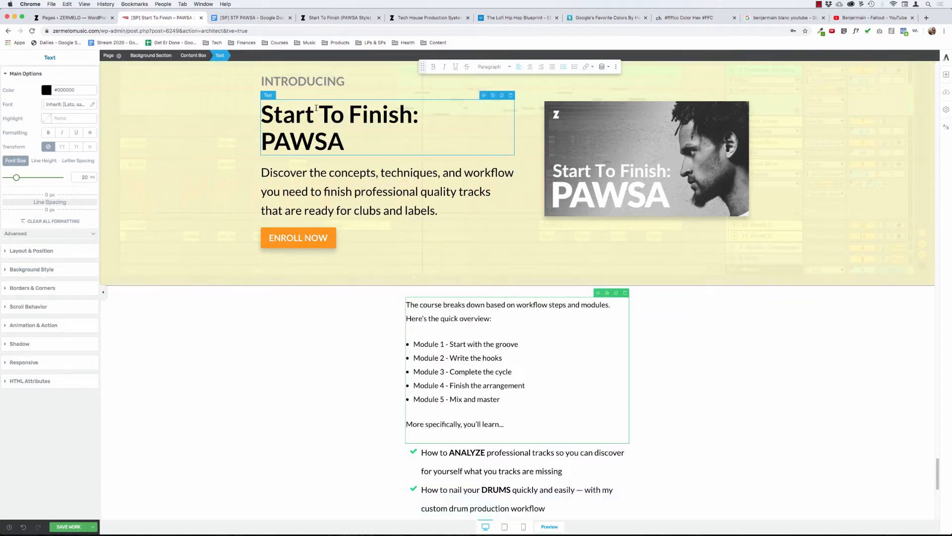
scroll(266, 270, "up", 6)
scroll(265, 270, "down", 5)
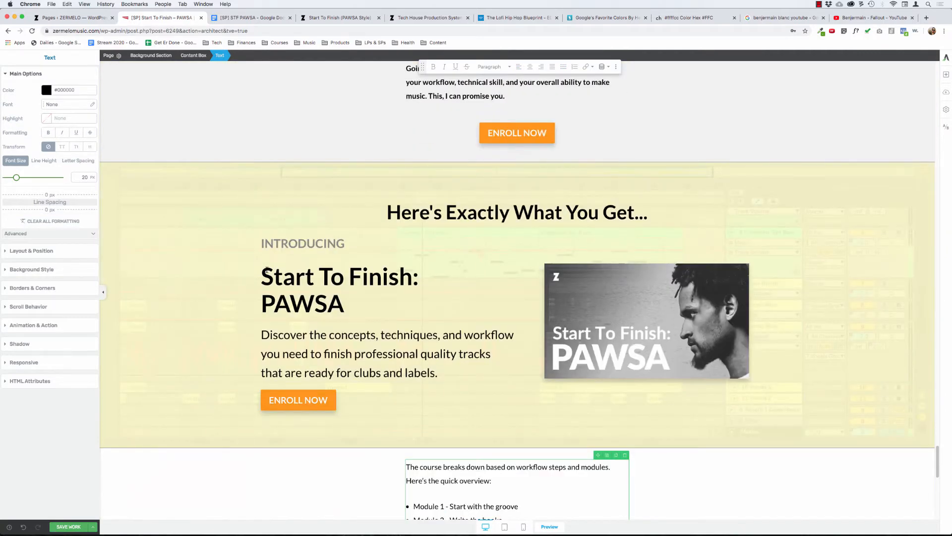
scroll(267, 270, "down", 2)
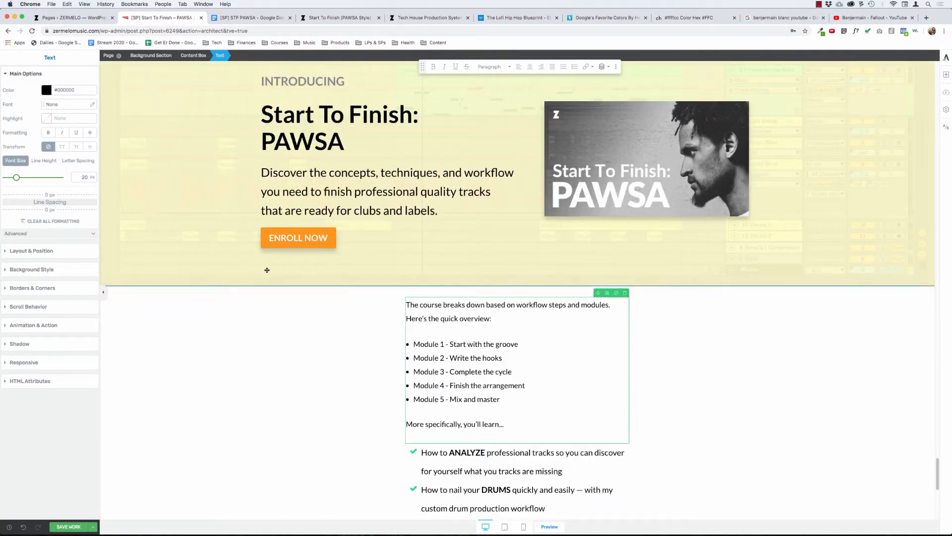
left_click(451, 310)
scroll(463, 302, "up", 4)
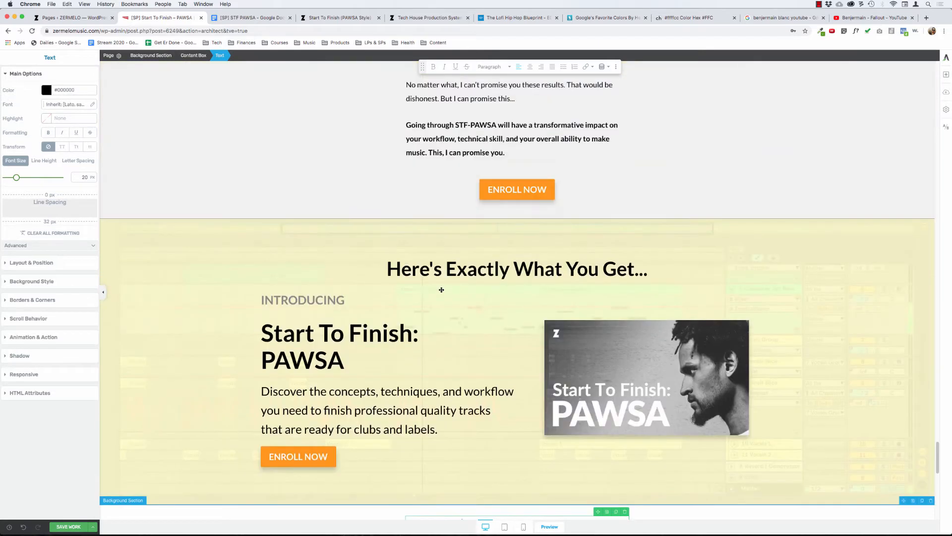
Replace "INTRODUCING" in the "Here's Exactly What You Get..." banner with a copy of the syllabus line "5 Modules // 12 Videos // 7+ Hours"
scroll(440, 285, "down", 1)
scroll(424, 283, "down", 9)
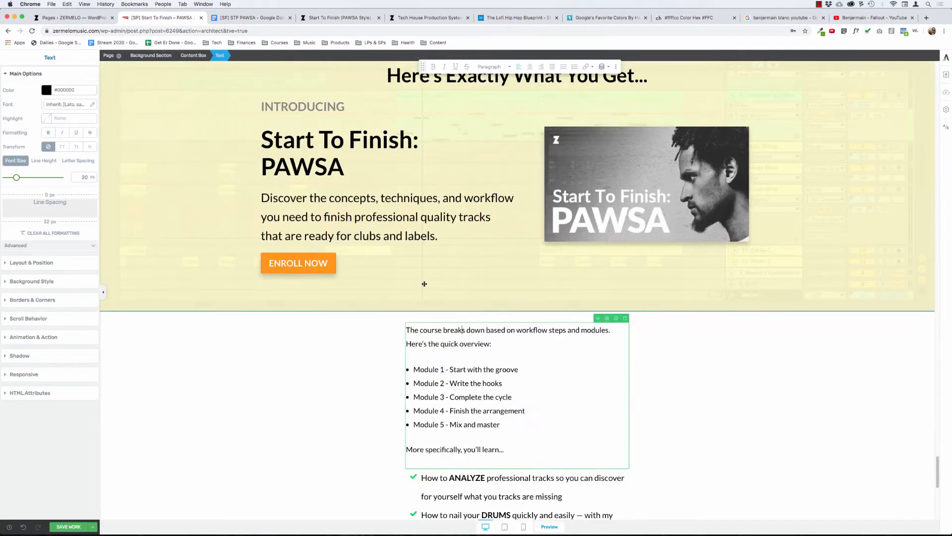
scroll(424, 283, "down", 1)
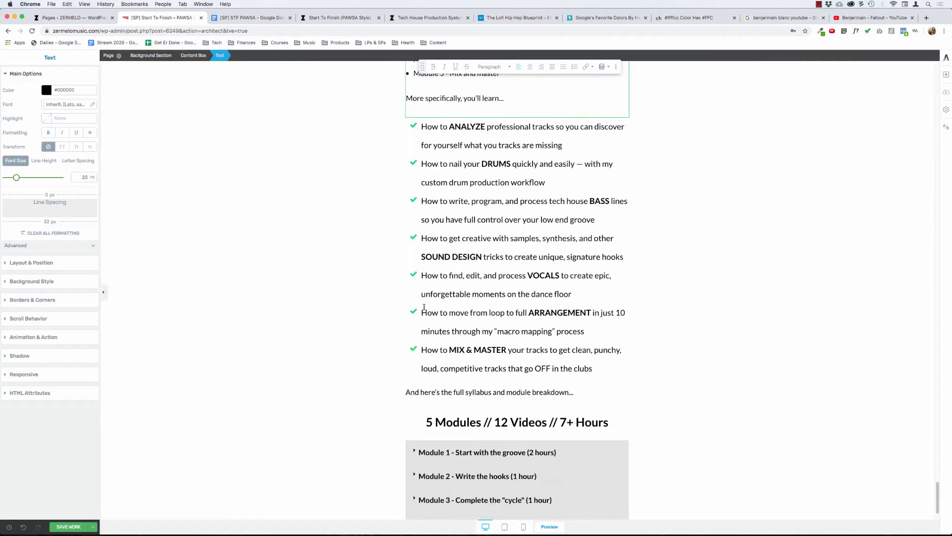
triple_click(448, 421)
key("super+c")
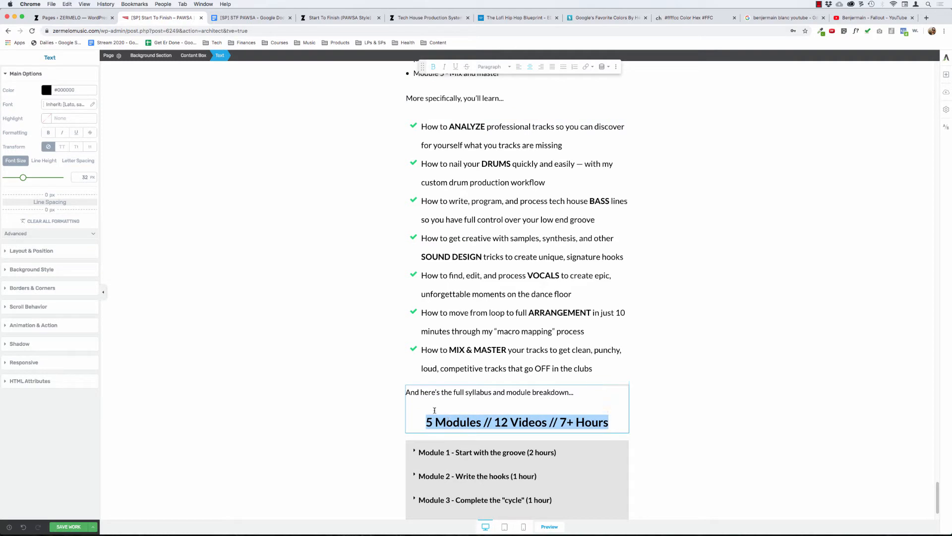
scroll(437, 412, "up", 11)
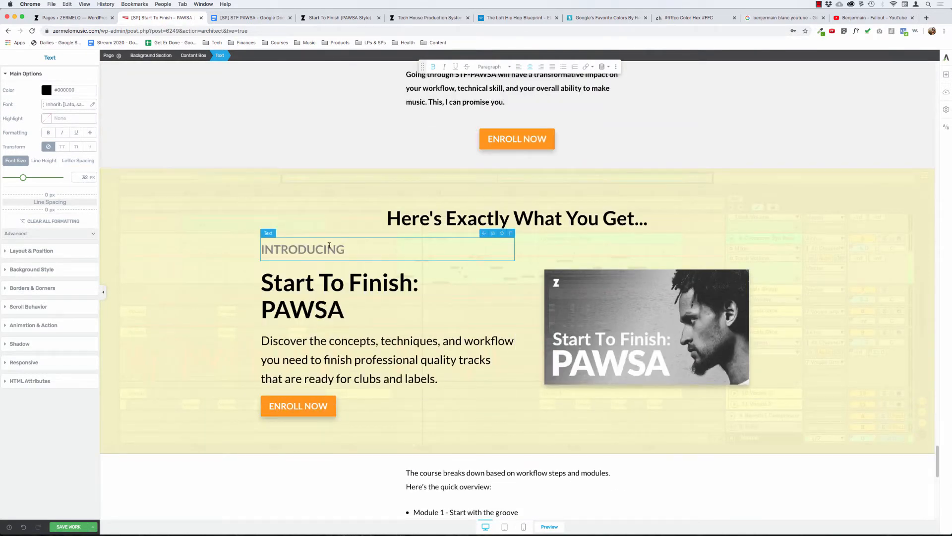
double_click(329, 248)
key("super+v")
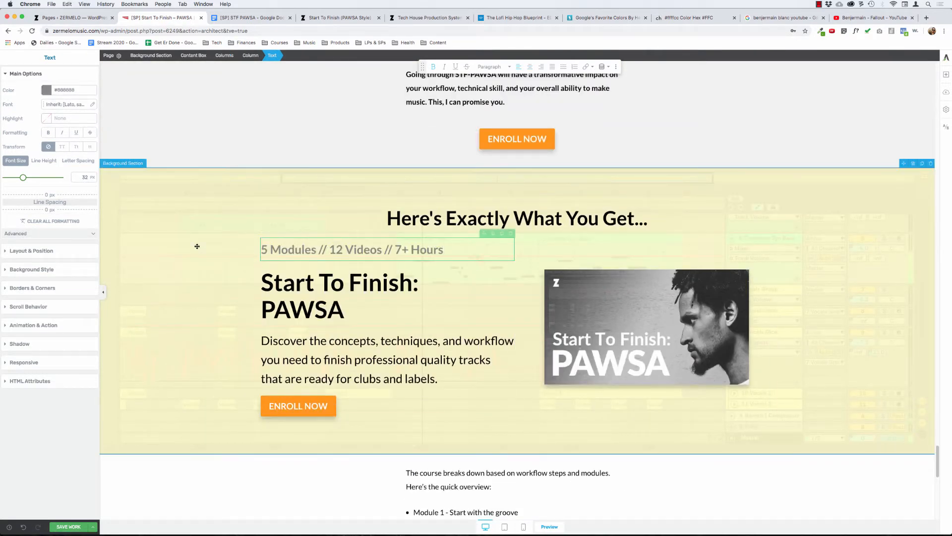
left_click(184, 211)
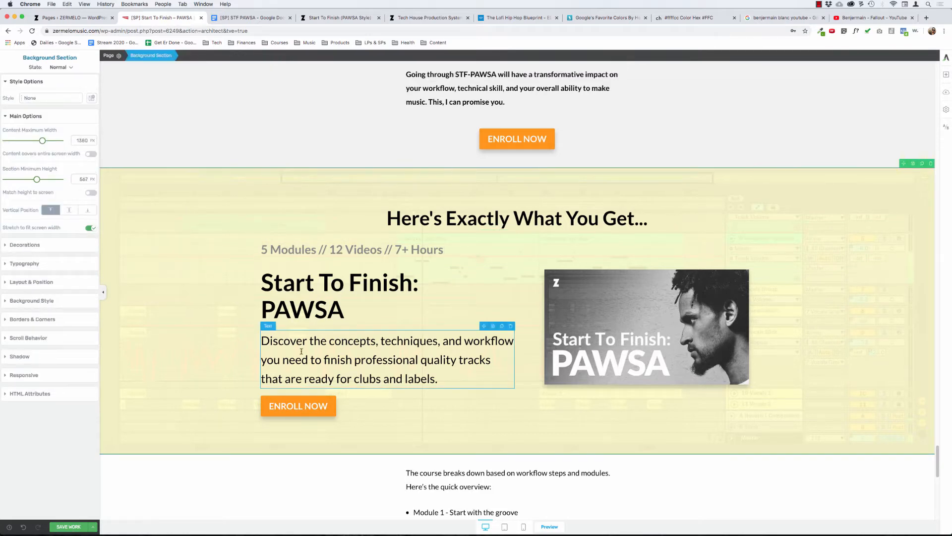
Select the two intro lines above the module list and delete the "Start To Finish: PAWSA" heading from the "Here's Exactly What You Get..." banner
scroll(296, 304, "down", 3)
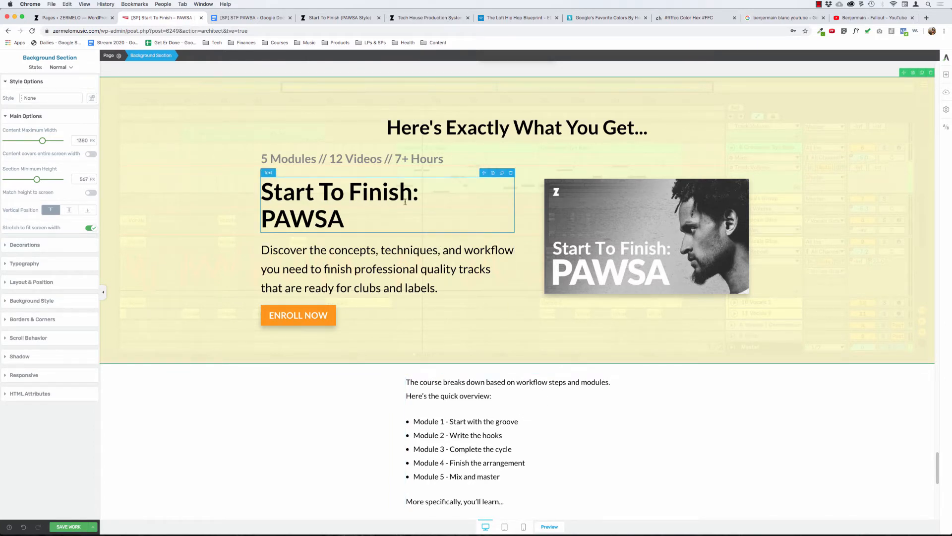
left_click_drag(493, 397, 400, 363)
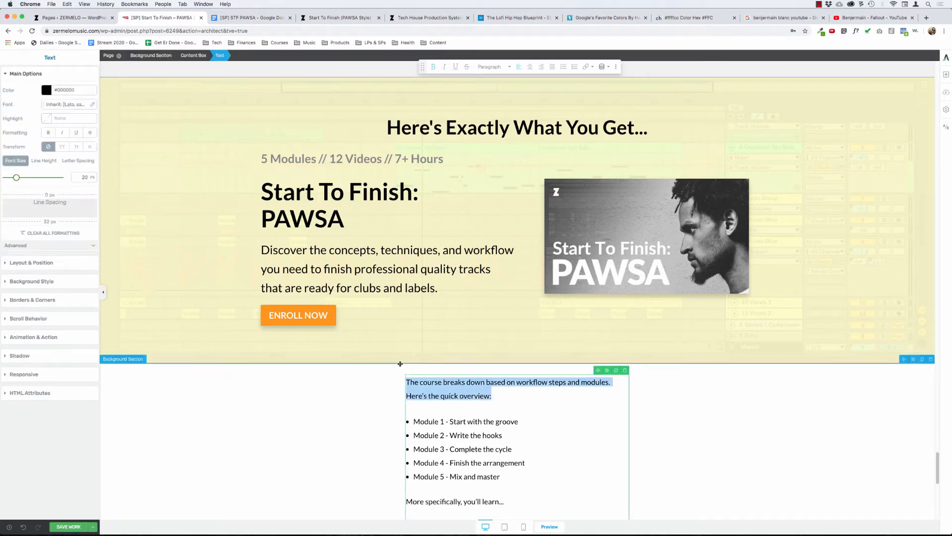
left_click(400, 364)
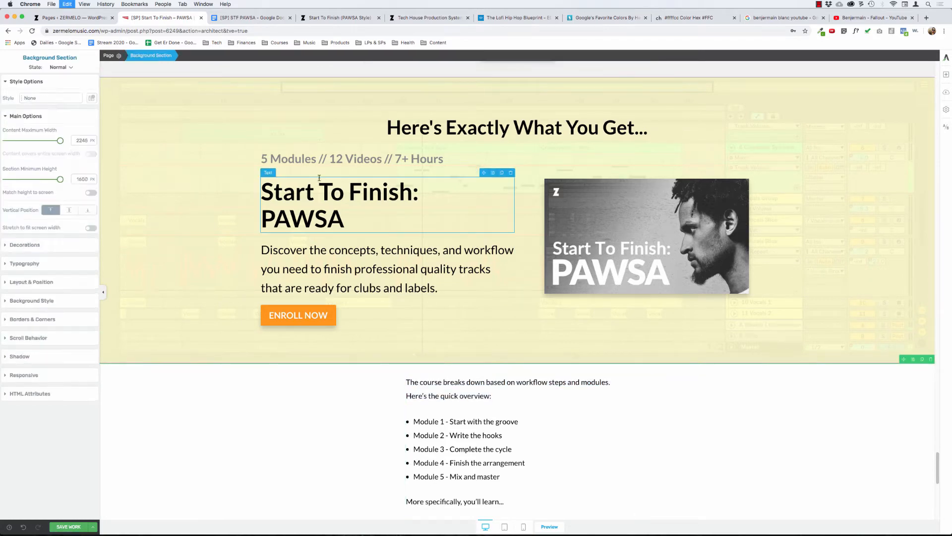
left_click(511, 174)
Try to paste over the banner's "Discover the concepts, techniques, and workflow..." description, undo it, and return to the intro lines above the module list
triple_click(352, 189)
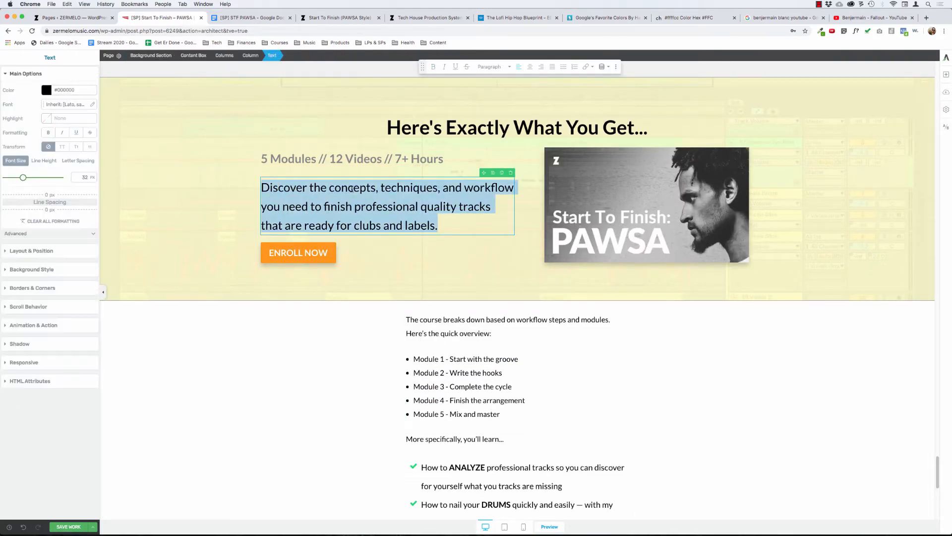
key("super+v")
key("super+z")
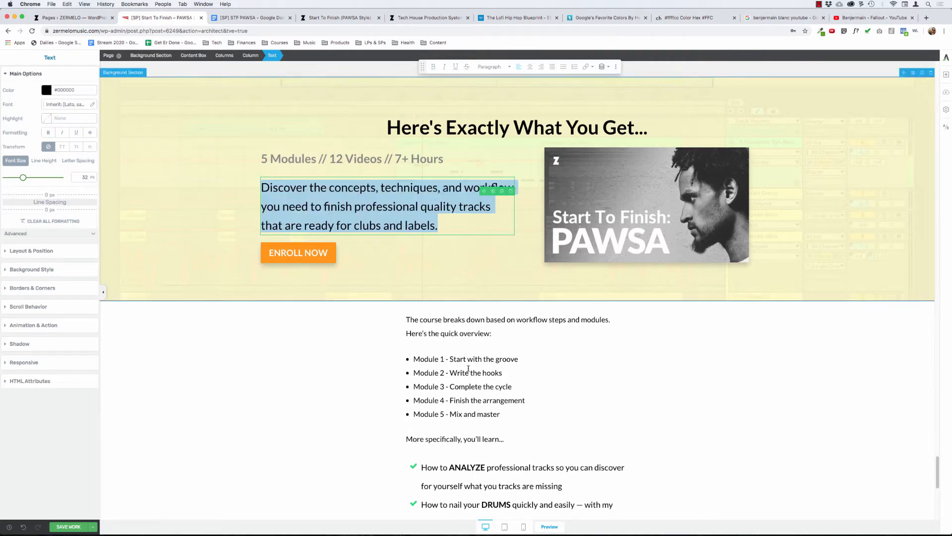
left_click(494, 333)
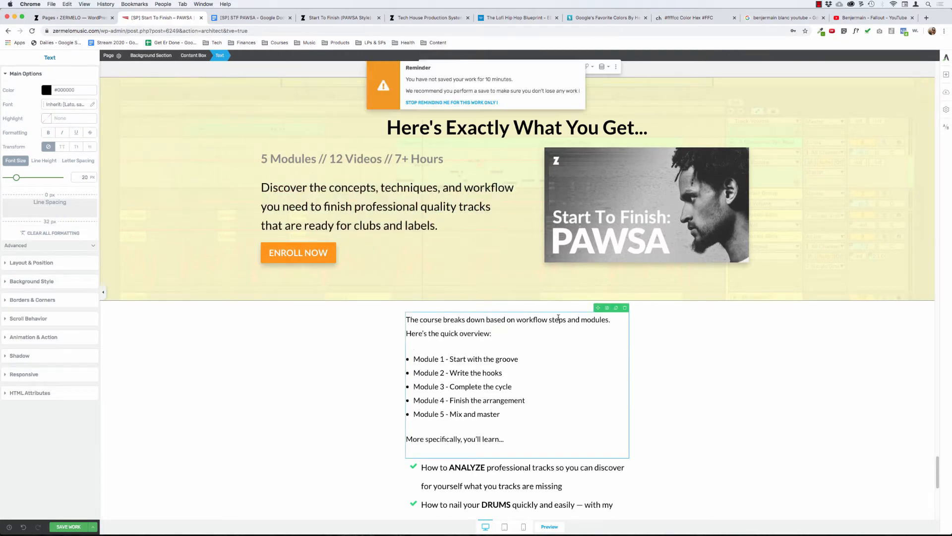
Move the module overview text block below the banner's "5 Modules // 12 Videos // 7+ Hours" line and check the description paragraph's line height
left_click_drag(597, 308, 424, 164)
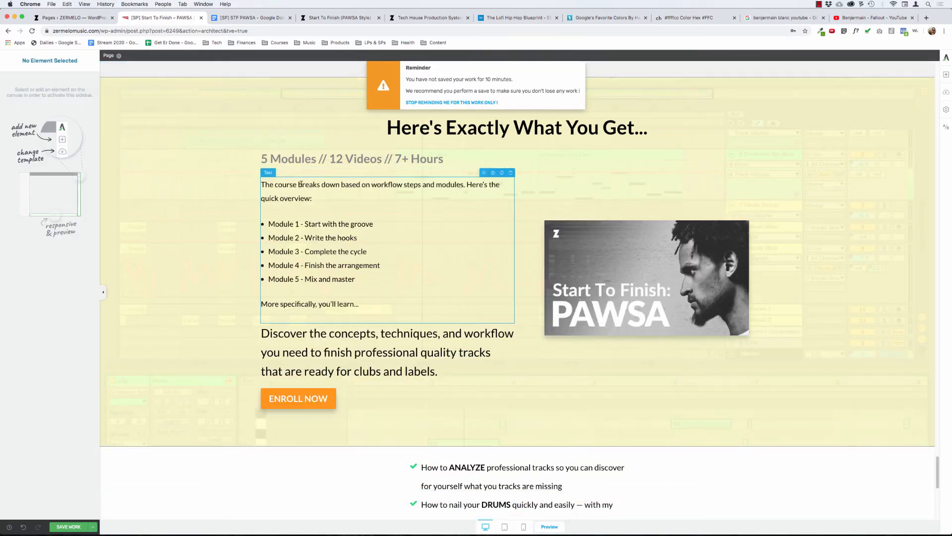
left_click(315, 200)
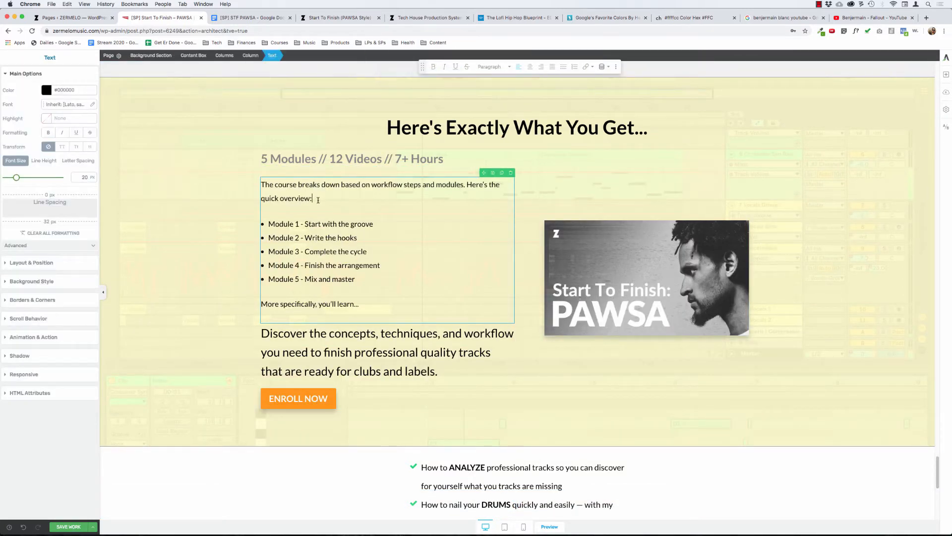
left_click_drag(317, 201, 264, 175)
left_click(316, 367)
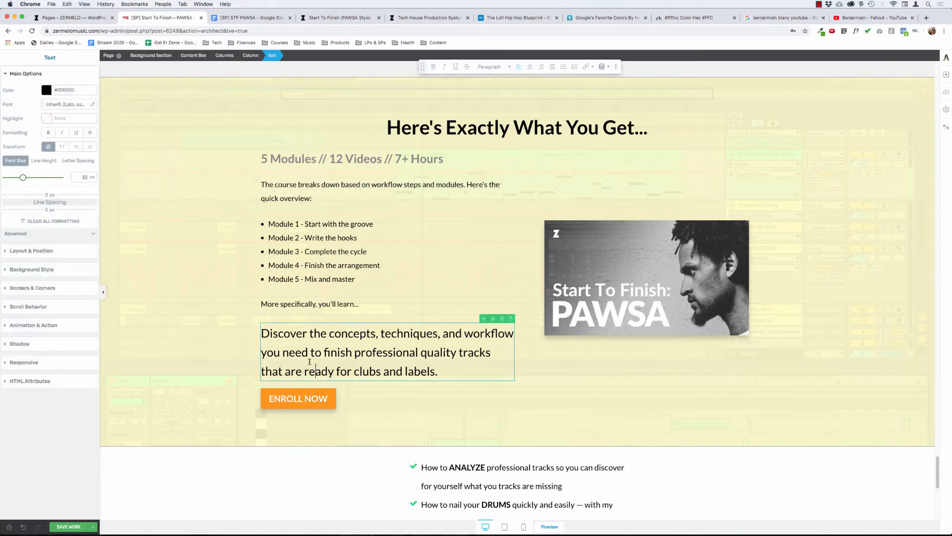
left_click(52, 161)
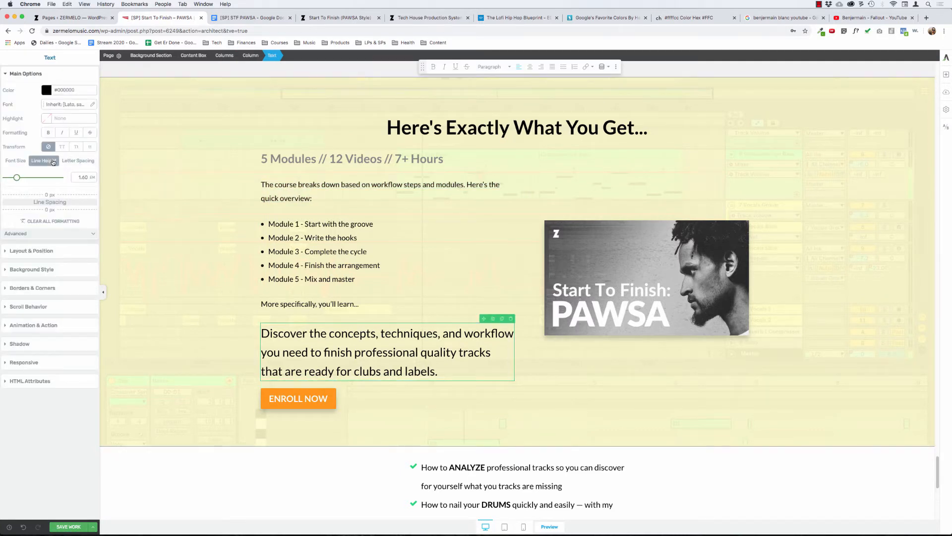
Set the two-line course intro above the module list to font size 32 px and line height 1.6 em
left_click(322, 201)
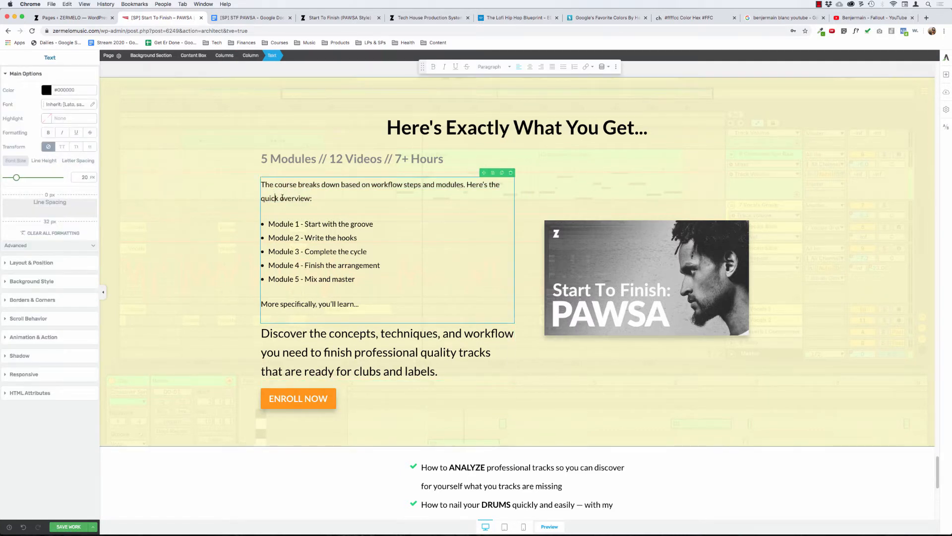
triple_click(321, 200)
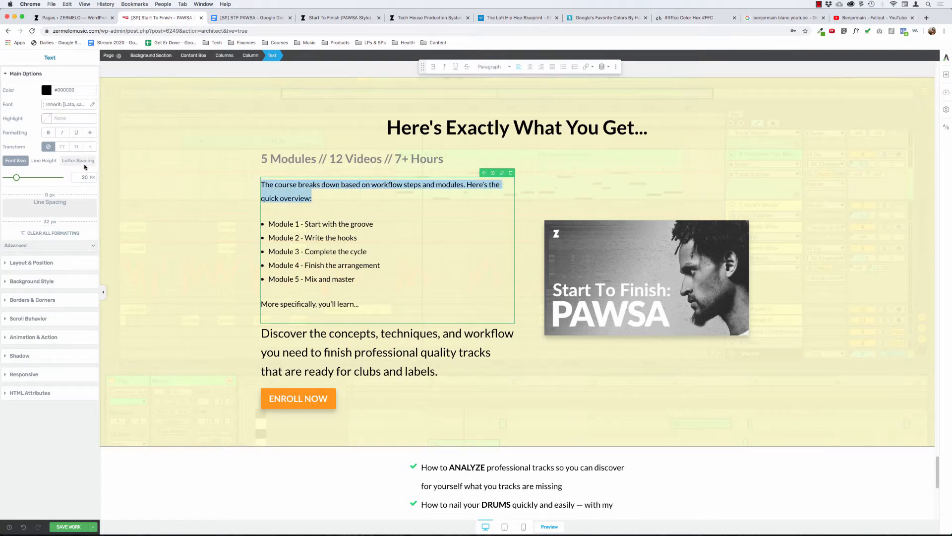
double_click(84, 176)
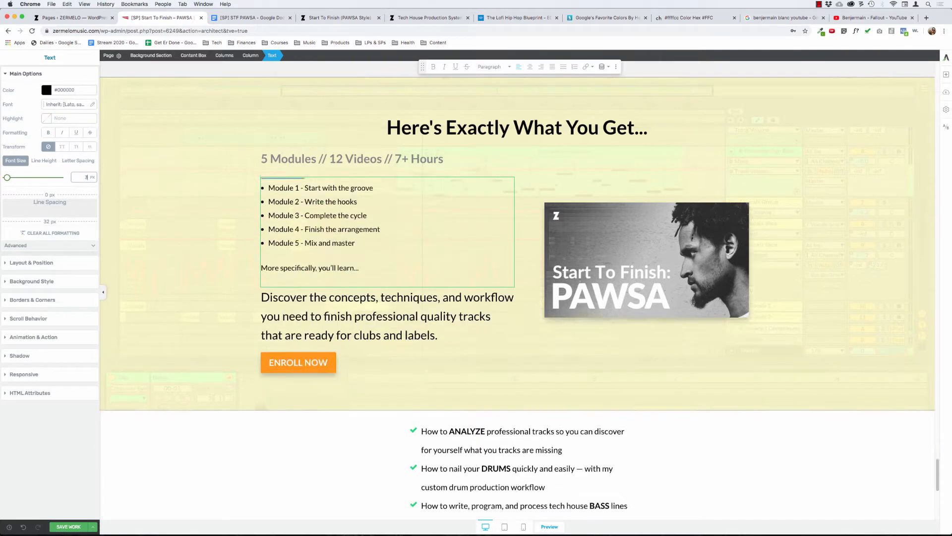
type("32")
left_click(43, 160)
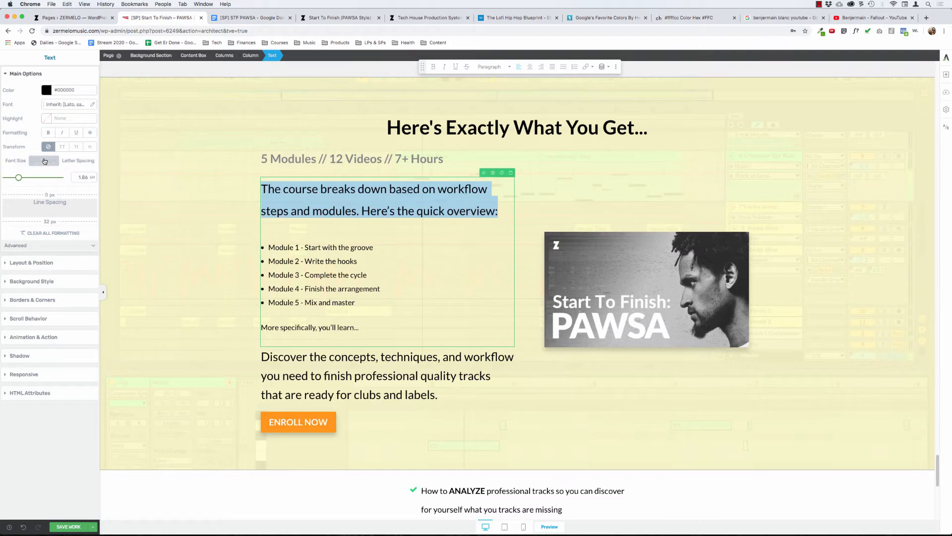
double_click(82, 177)
type("14.6")
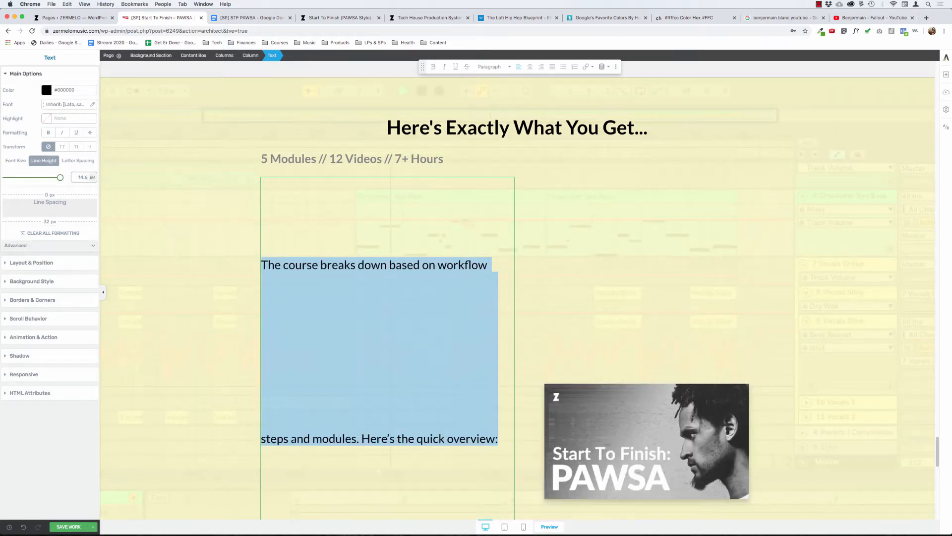
double_click(82, 177)
type("1.6")
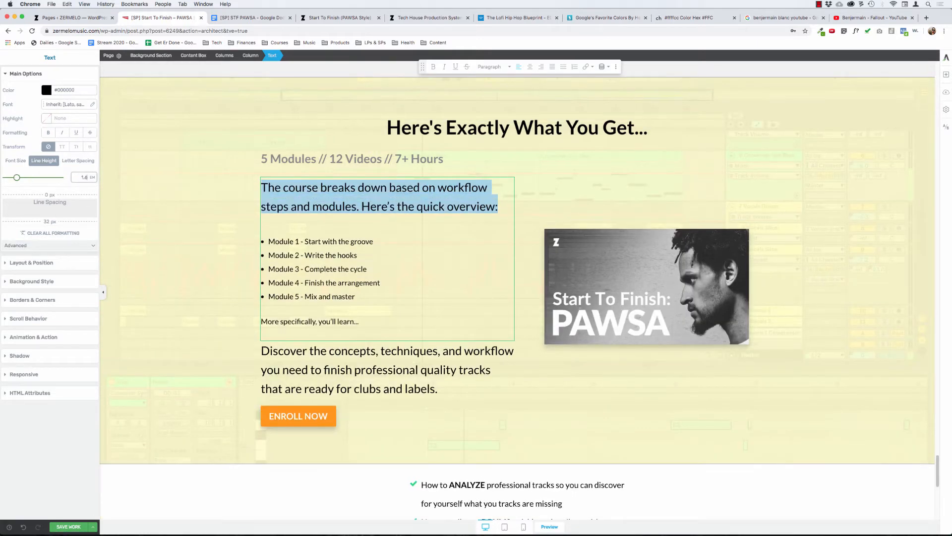
Insert a new text element between the course intro lines and the module list in the banner
left_click(286, 227)
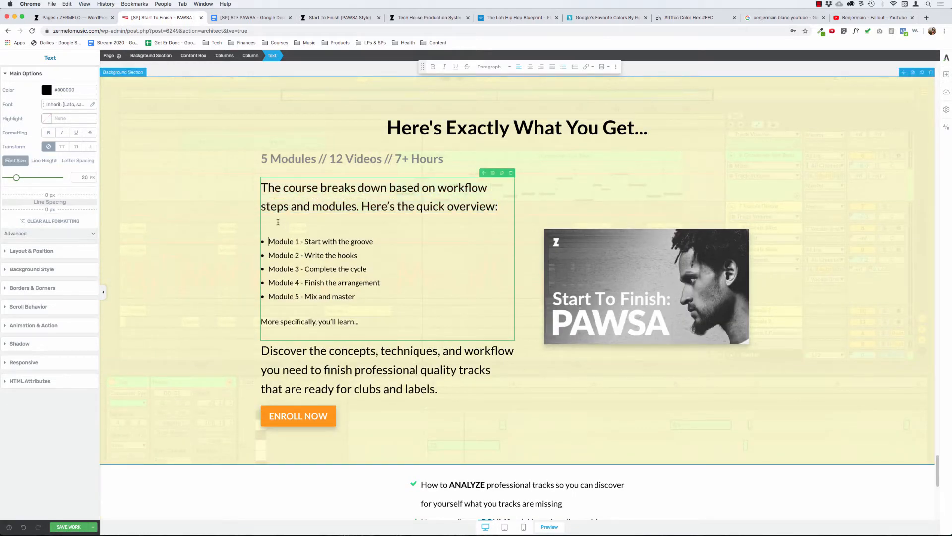
left_click(293, 201)
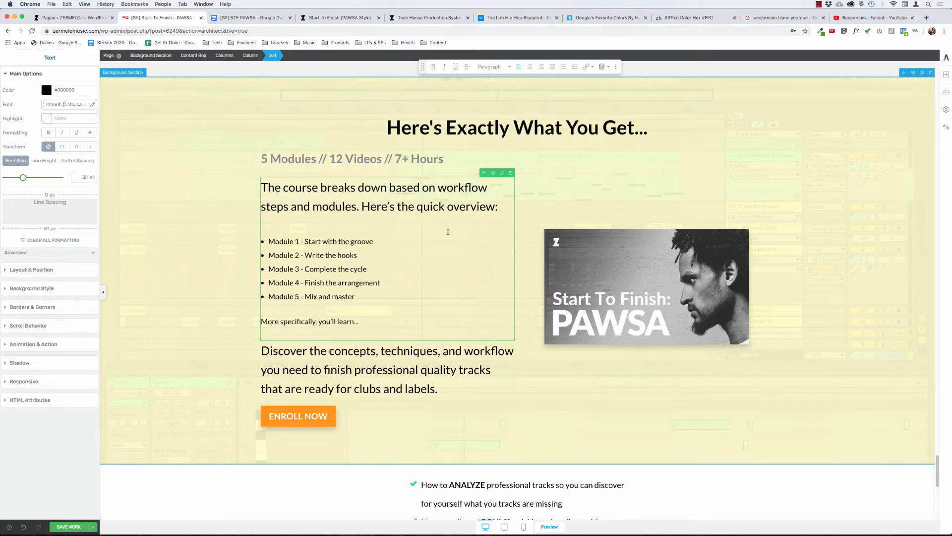
left_click(946, 74)
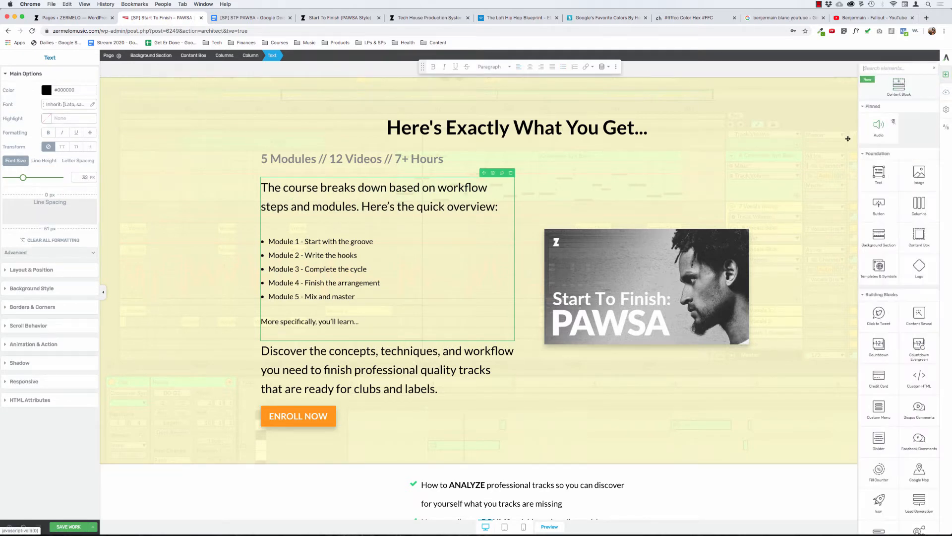
mouse_move(911, 171)
left_mouse_down()
mouse_move(424, 190)
mouse_move(404, 208)
mouse_move(313, 233)
left_mouse_up()
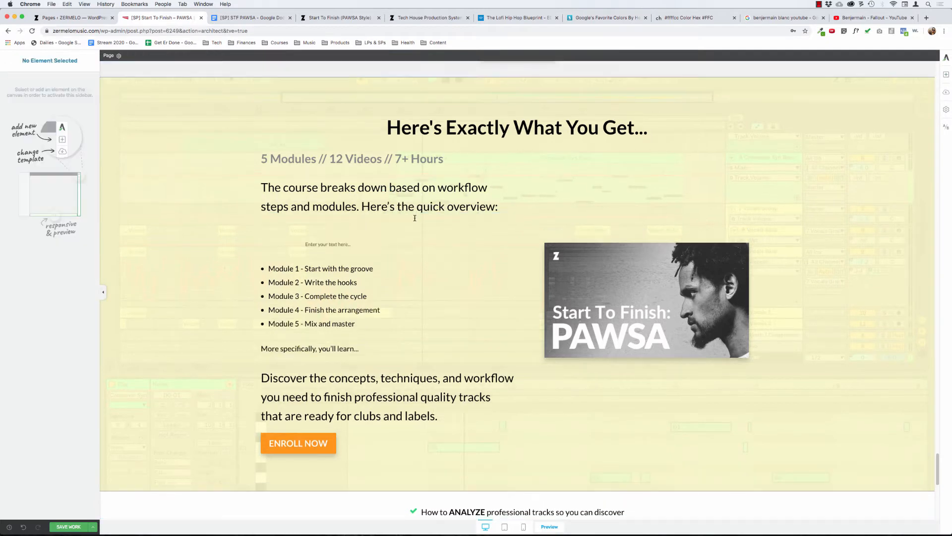
Copy the module list with its closing line into the new text element and delete the original list block
left_click(313, 271)
key("super+a")
key("super+c")
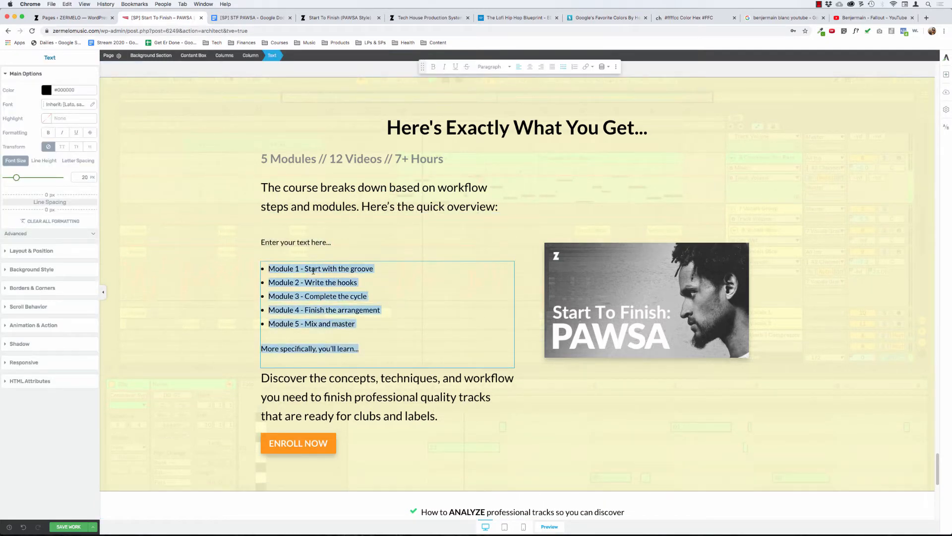
left_click(325, 243)
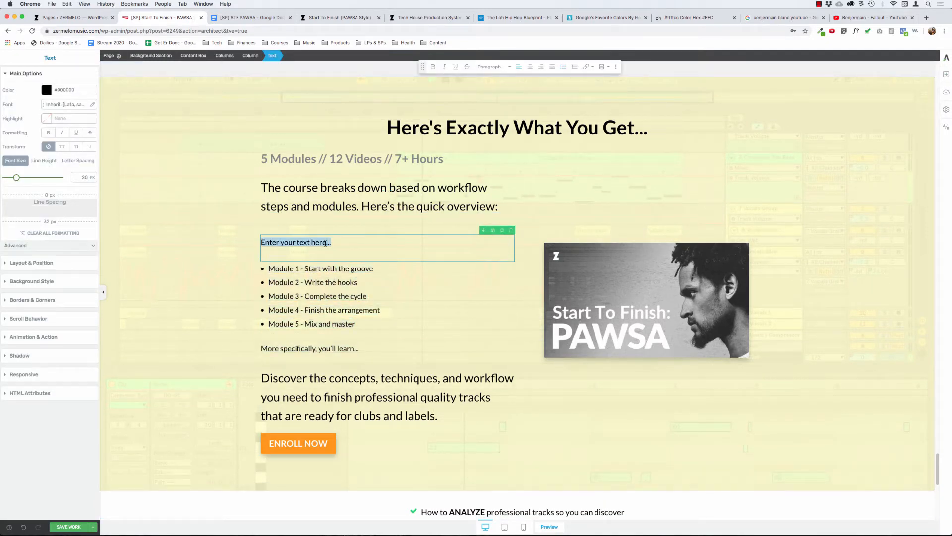
key("super+v")
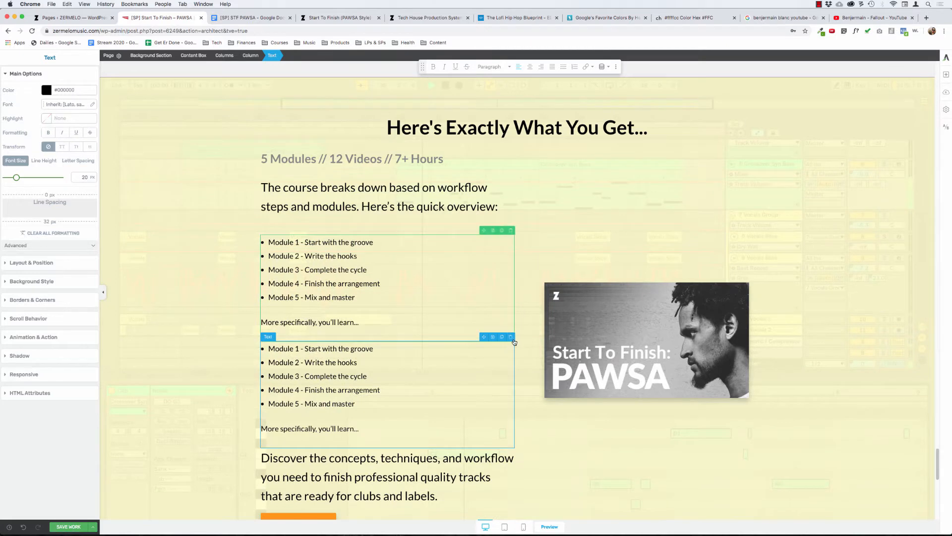
left_click(513, 341)
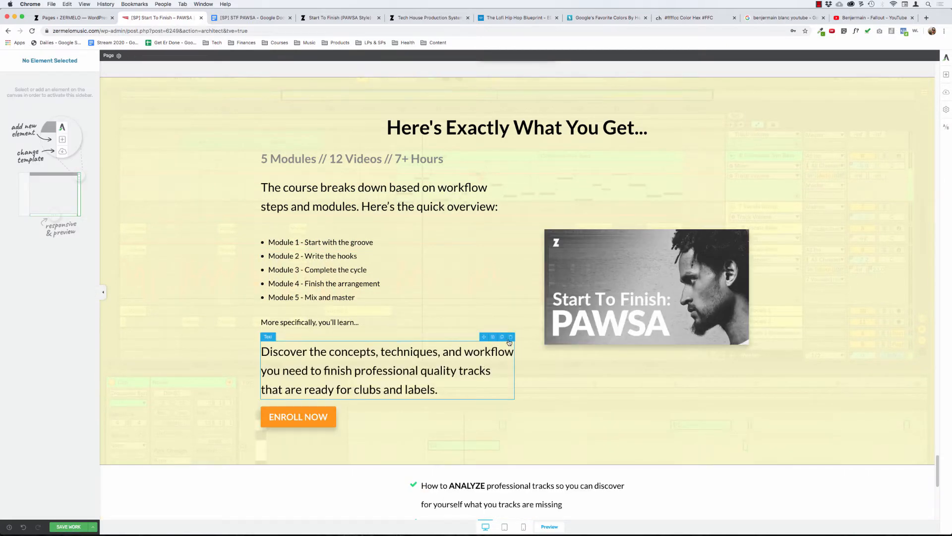
Delete the banner's "Discover the concepts, techniques, and workflow..." description and the "More specifically, you'll learn..." line below the module list
left_click(509, 339)
left_click(368, 323)
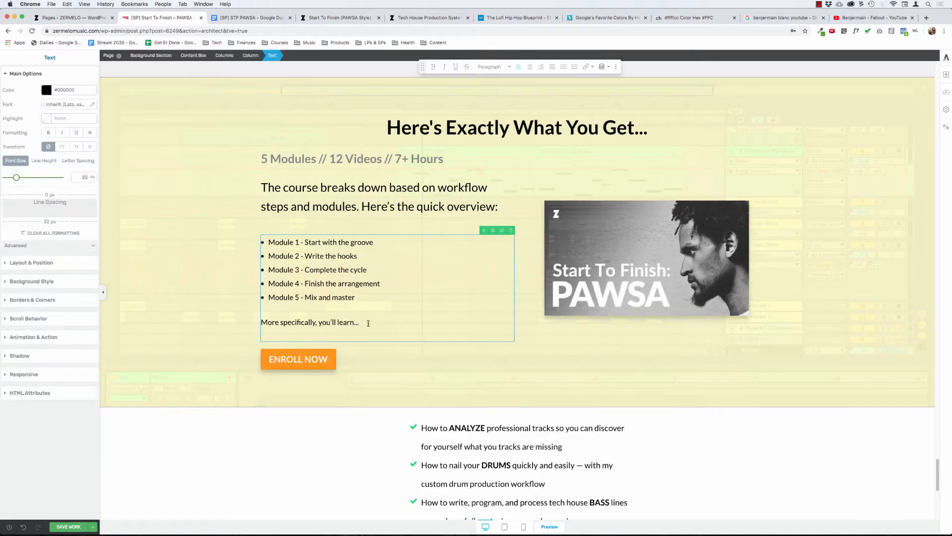
key("super+BackSpace")
key("BackSpace")
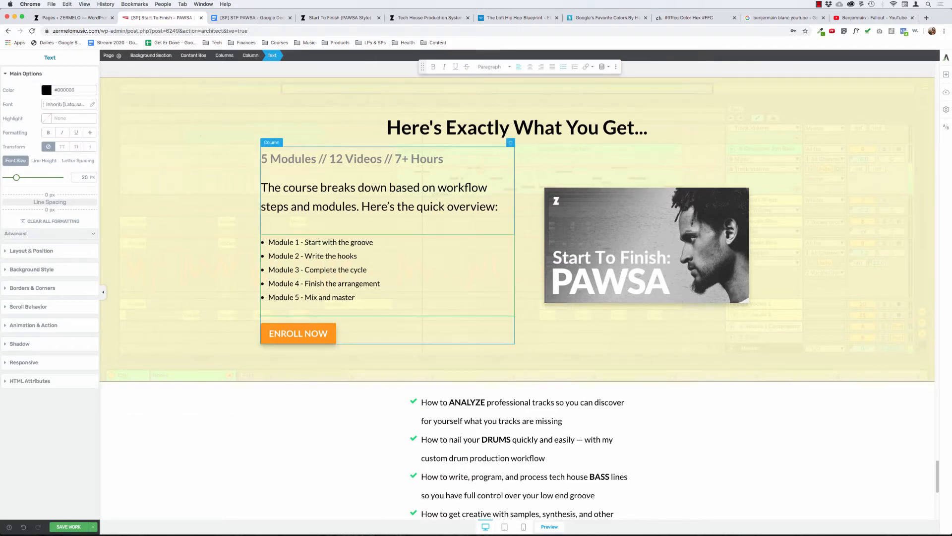
Reduce the spacing below the intro paragraph to 0 px and set its padding to 0 on all sides
left_click(313, 198)
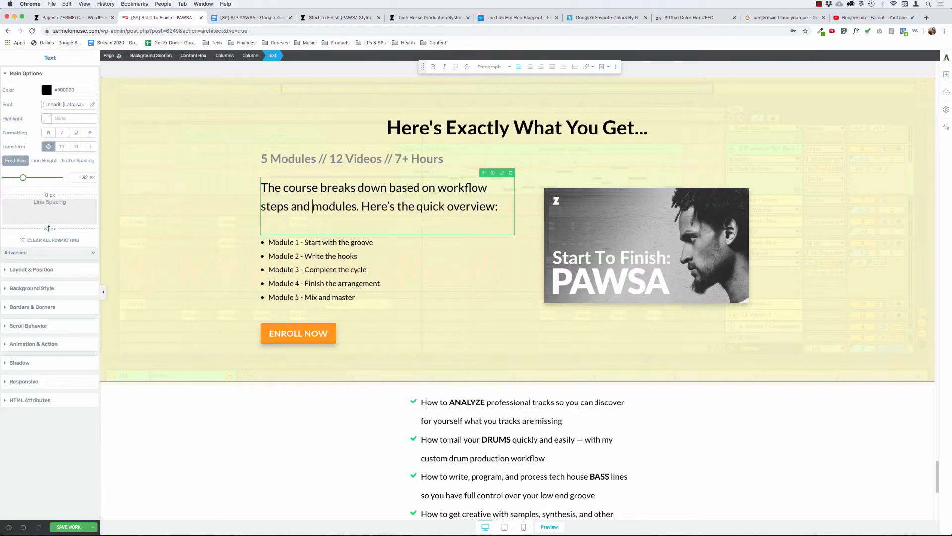
left_click_drag(48, 228, 94, 127)
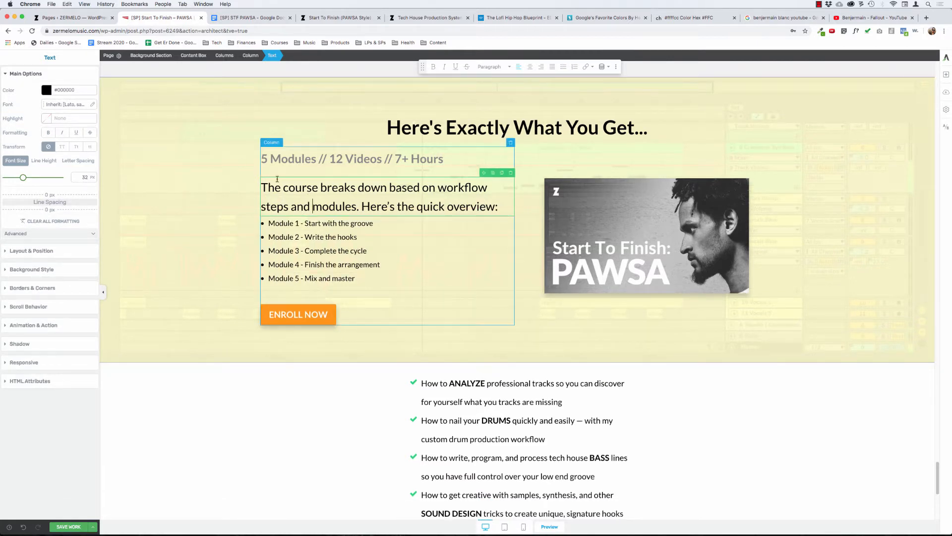
left_click(38, 251)
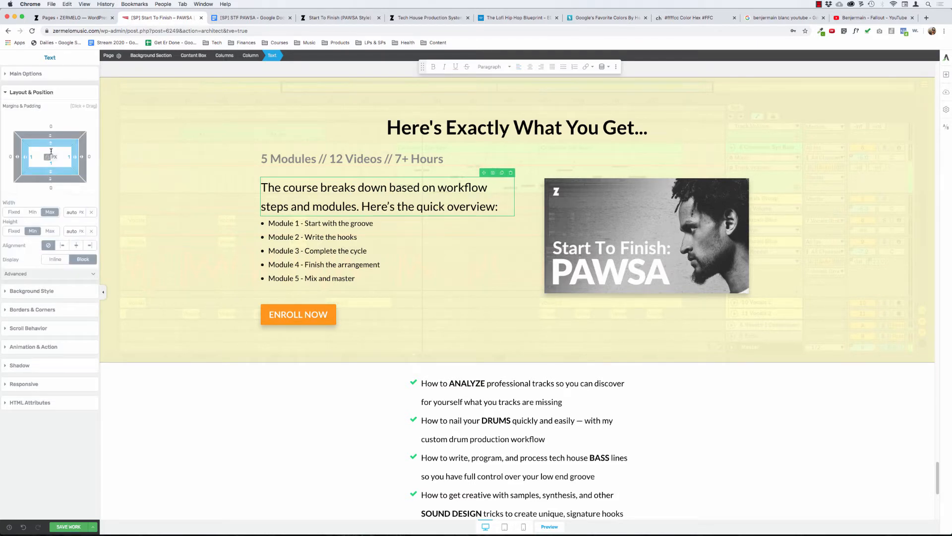
type("0")
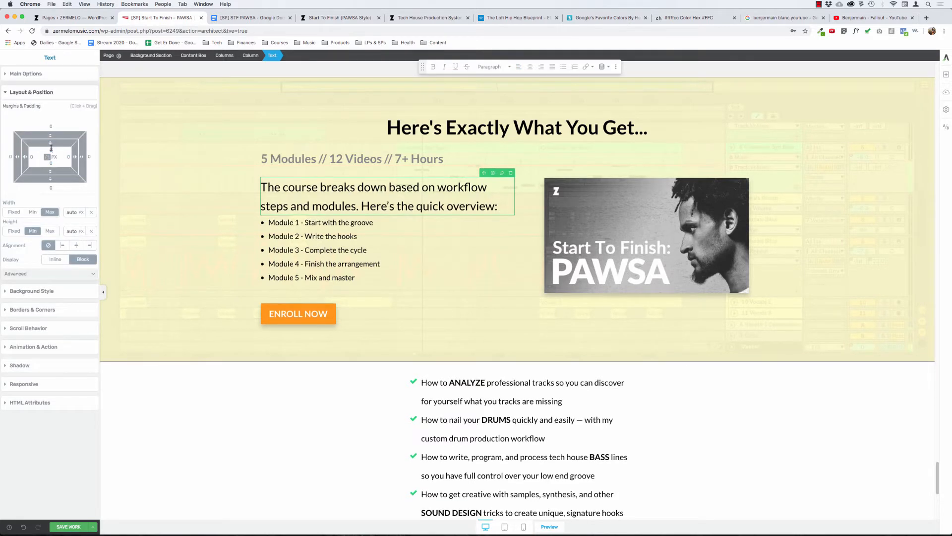
Set the intro paragraph's bottom margin to 20 px and select the module list text
left_click(47, 158)
left_click(51, 188)
type("20")
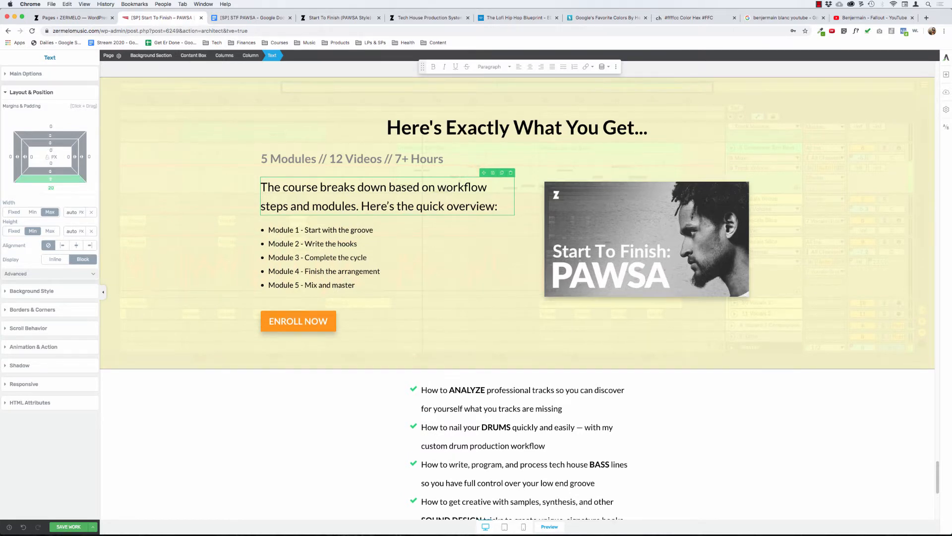
left_click(180, 199)
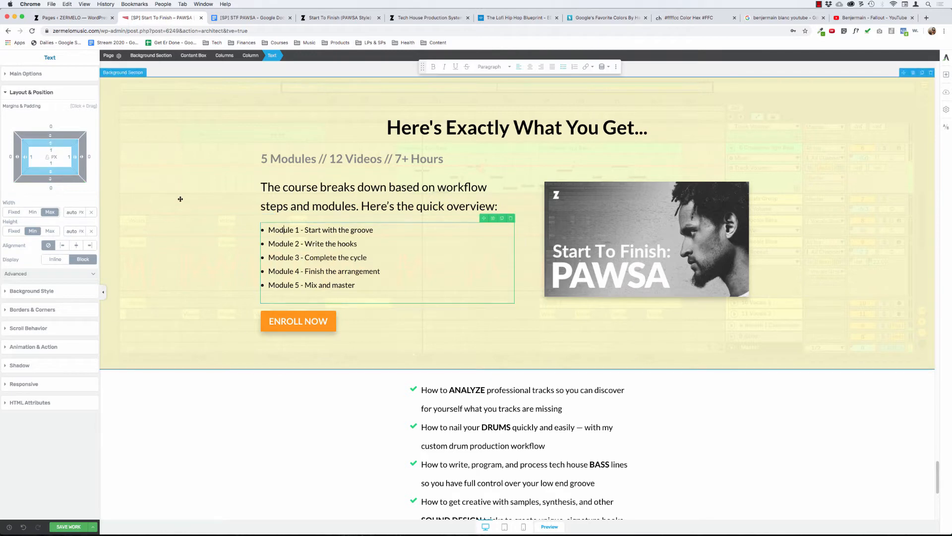
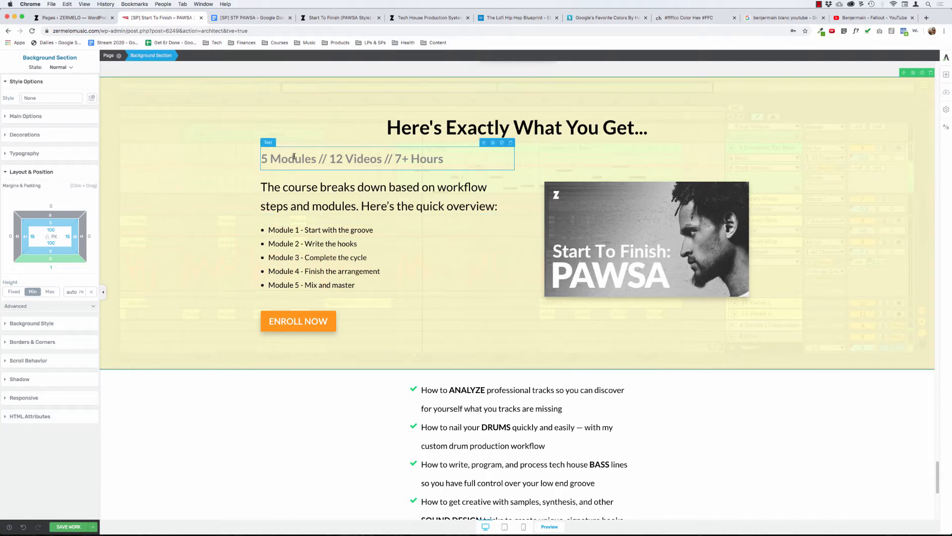
Try a 20 px font size on the "5 Modules // 12 Videos // 7+ Hours" line and undo the change
triple_click(293, 156)
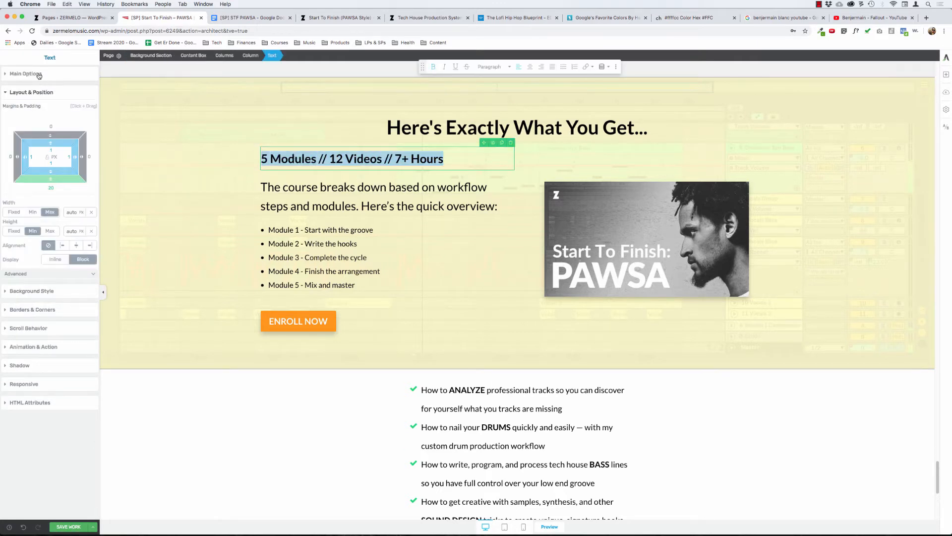
double_click(84, 177)
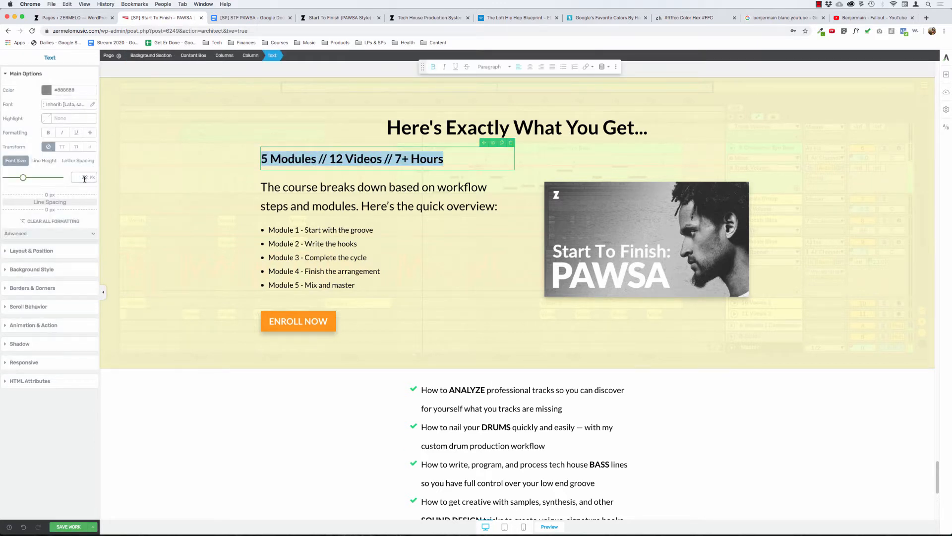
type("20")
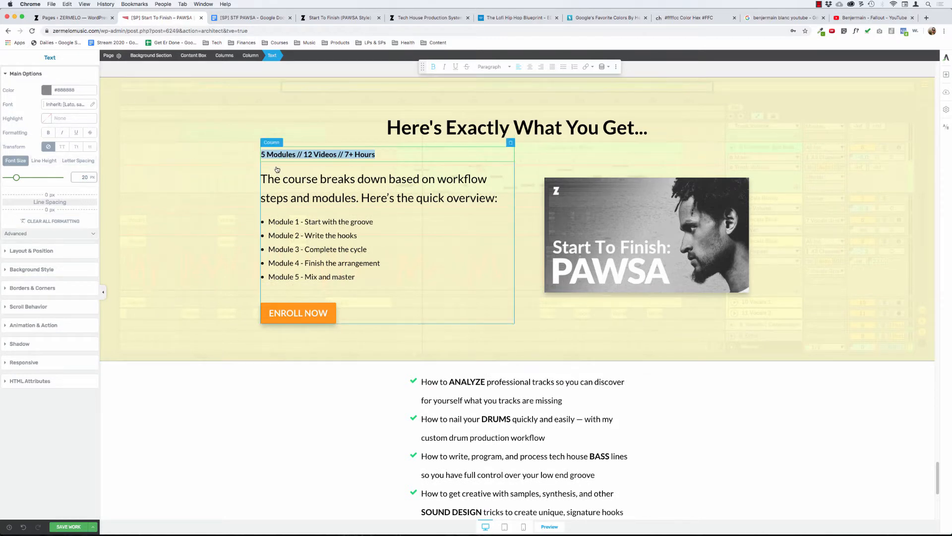
left_click(187, 185)
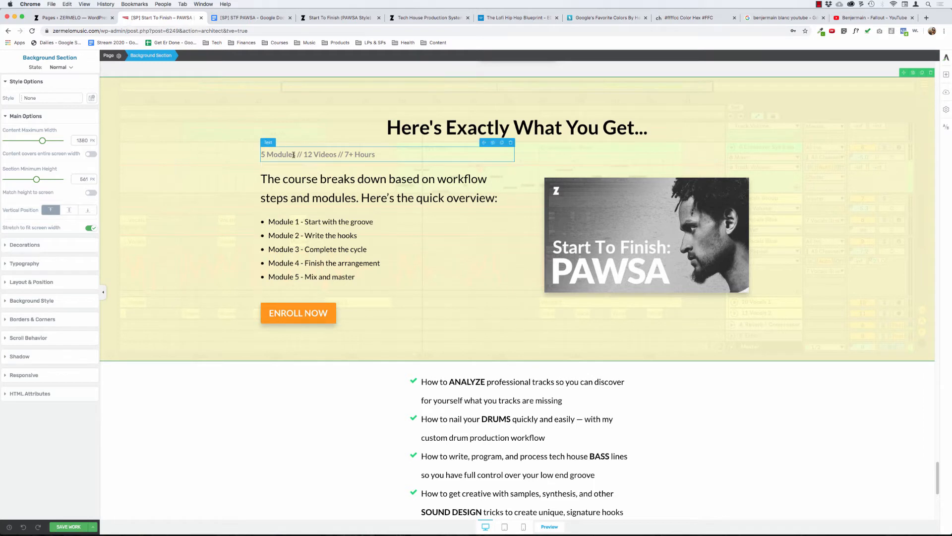
key("super+z")
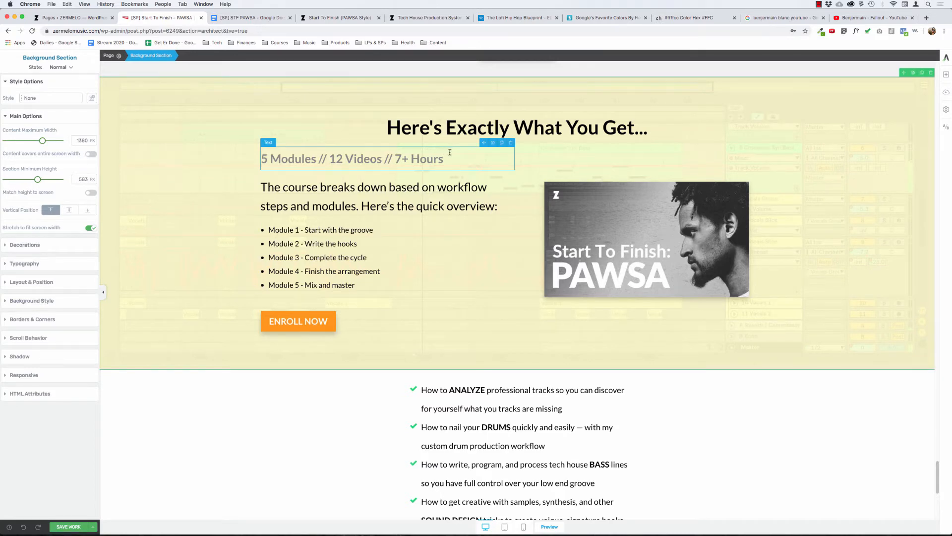
Move the "5 Modules // 12 Videos // 7+ Hours" line below the course image and centre its text
left_click_drag(488, 145, 617, 283)
triple_click(606, 279)
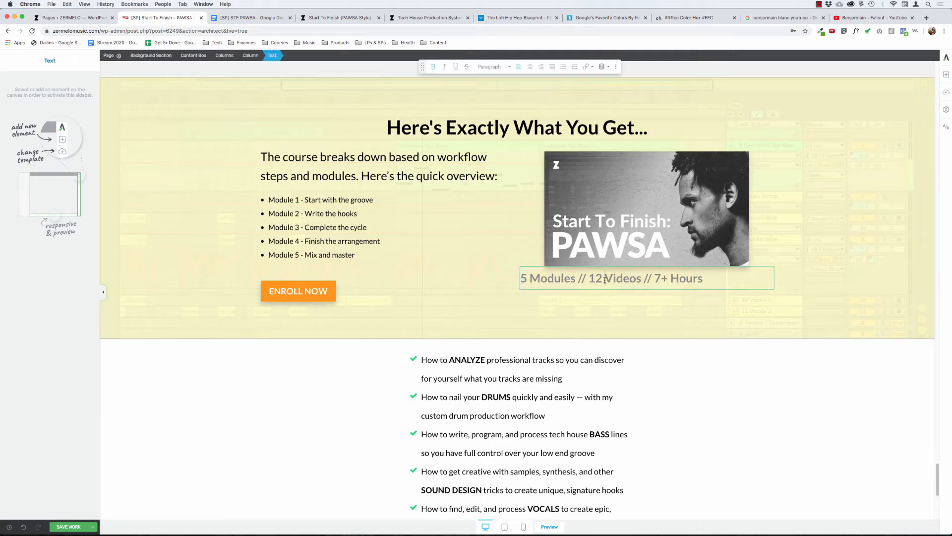
left_click(529, 66)
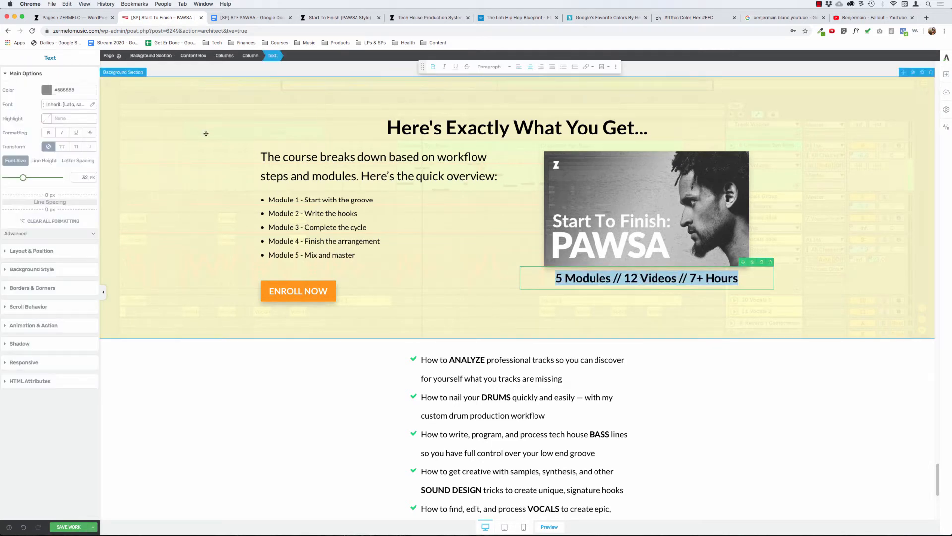
left_click(201, 134)
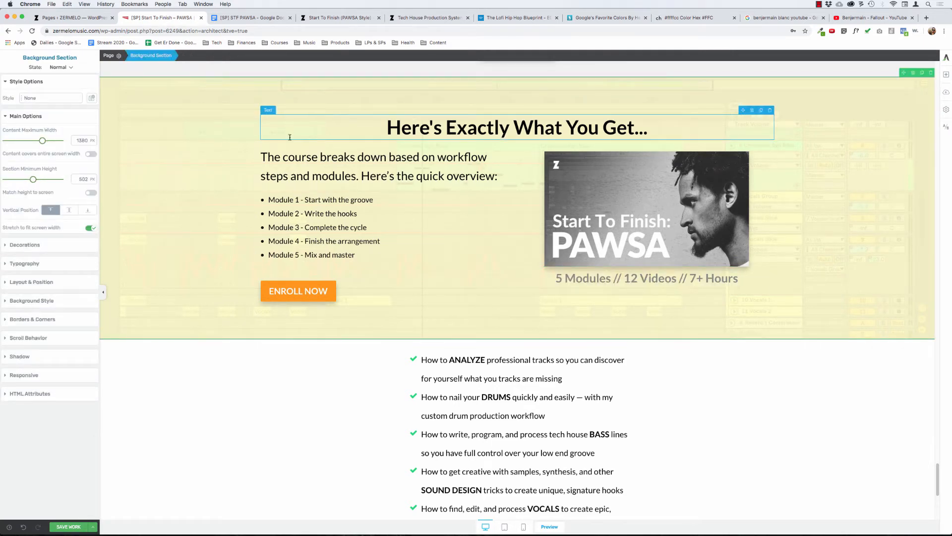
scroll(290, 136, "up", 4)
scroll(184, 271, "down", 2)
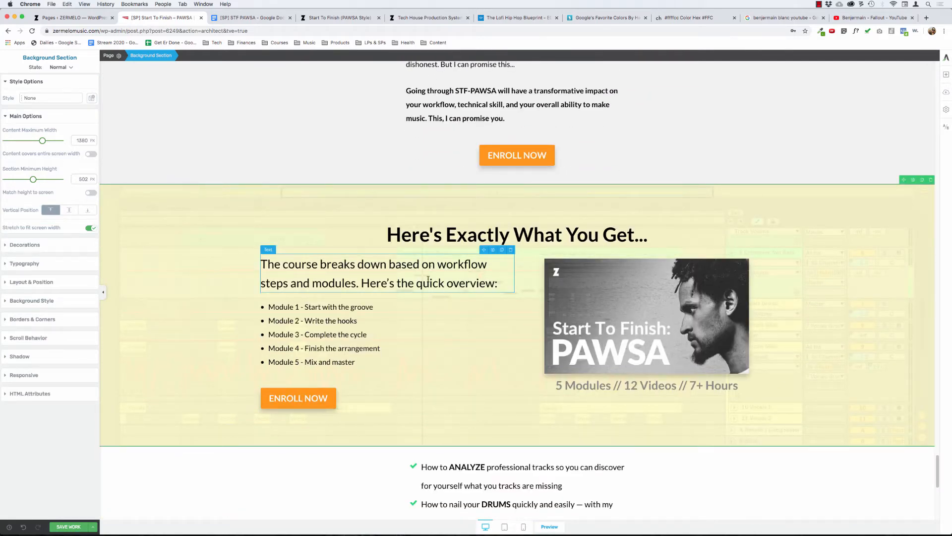
Try a 200 px bottom margin on the "5 Modules // 12 Videos // 7+ Hours" line and revert it
left_click(668, 386)
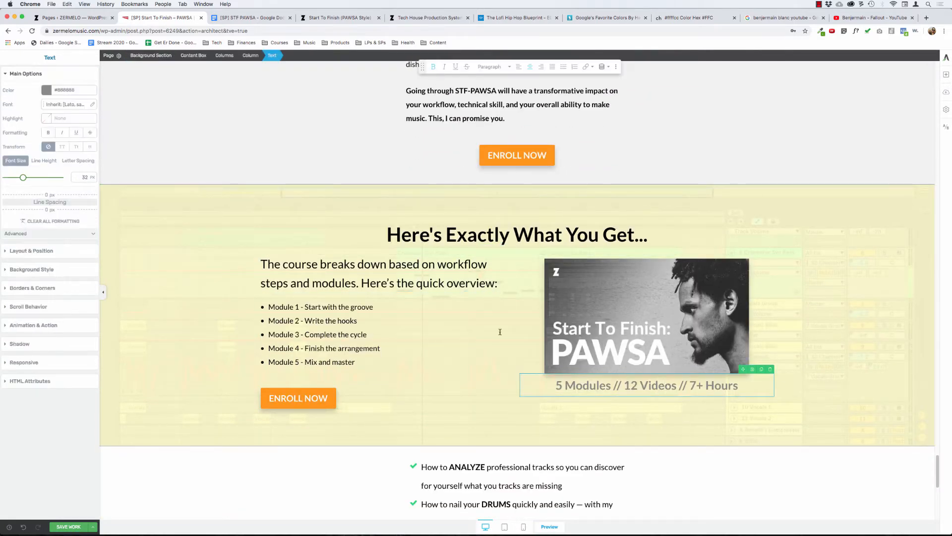
left_click(45, 251)
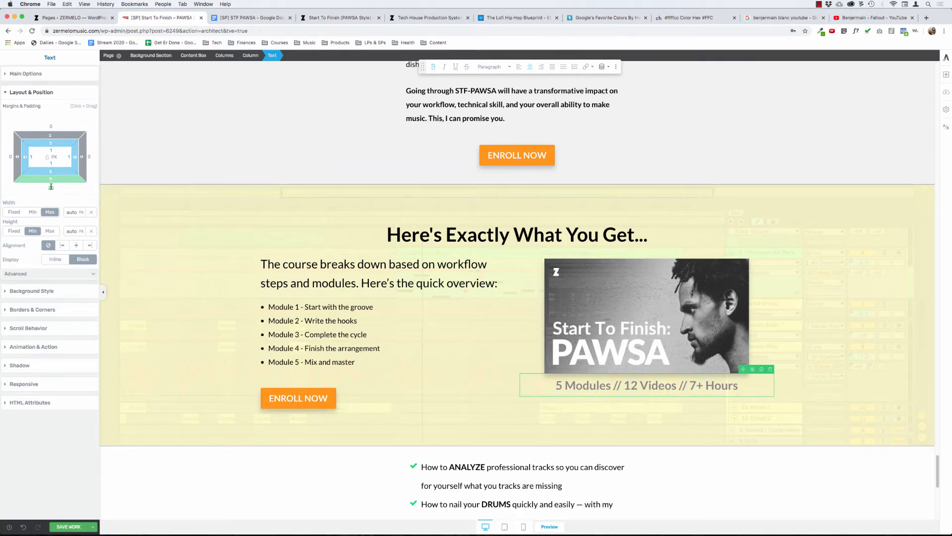
left_click_drag(51, 186, 50, 198)
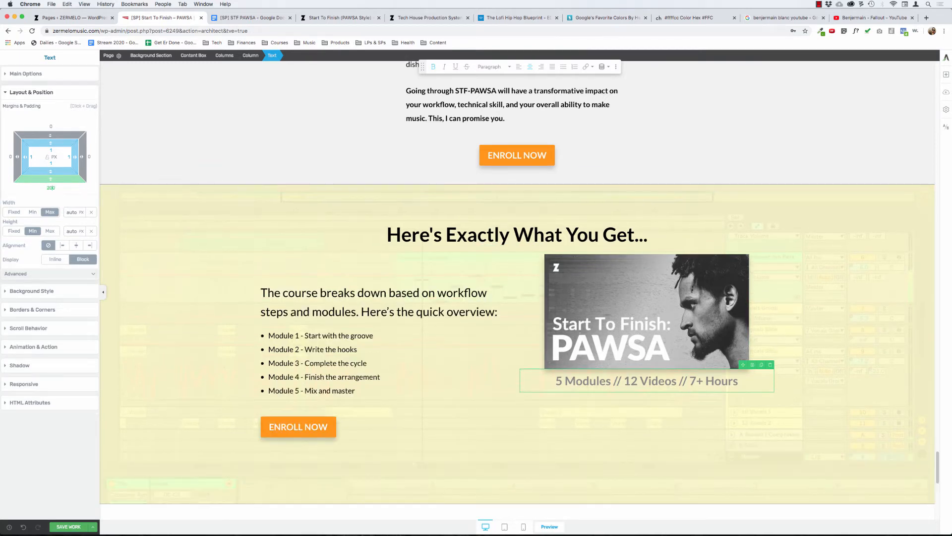
double_click(51, 188)
key("BackSpace")
Try top vertical alignment on the banner's columns and switch them back to middle
left_click(357, 283)
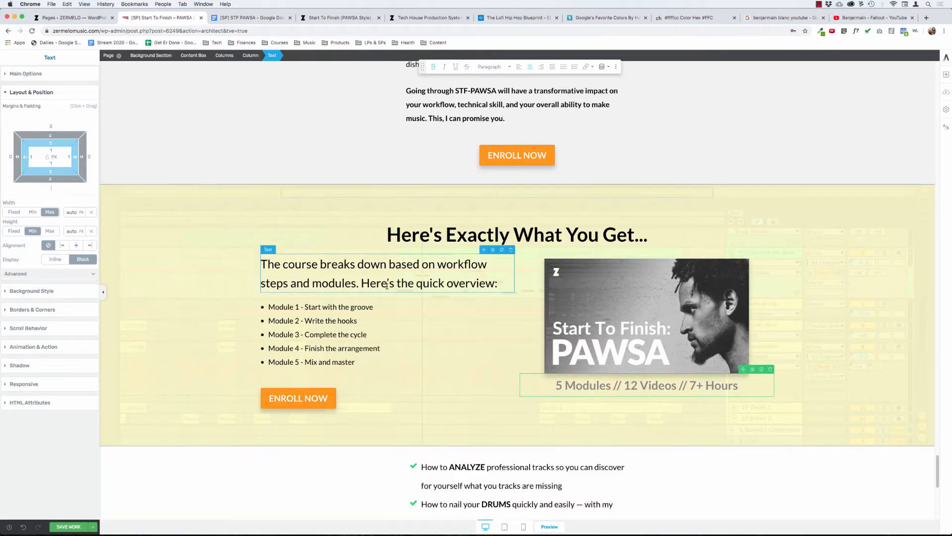
left_click(223, 56)
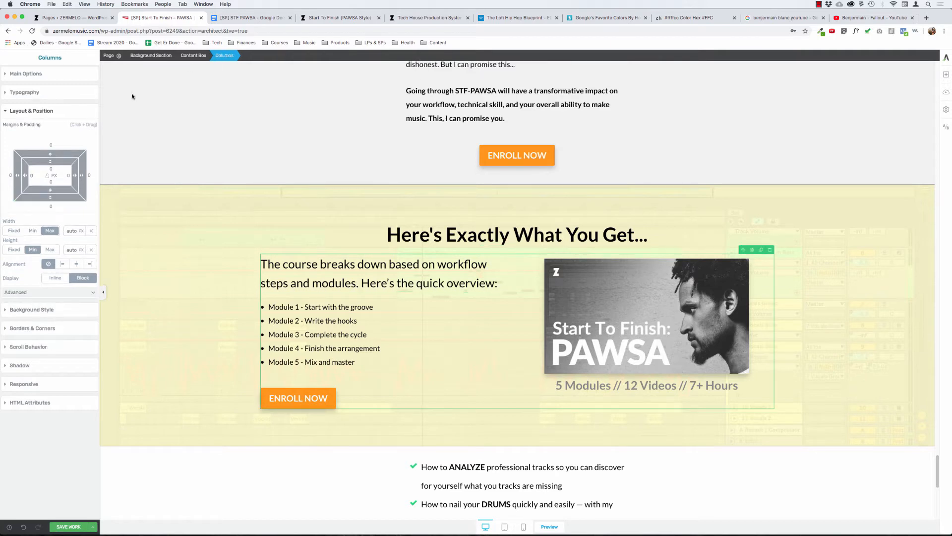
left_click(26, 75)
left_click(53, 136)
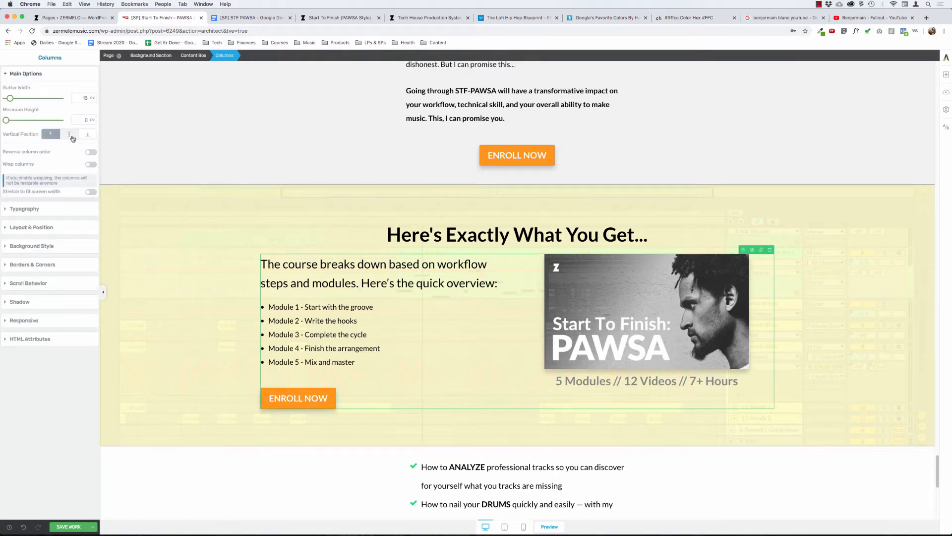
left_click(69, 135)
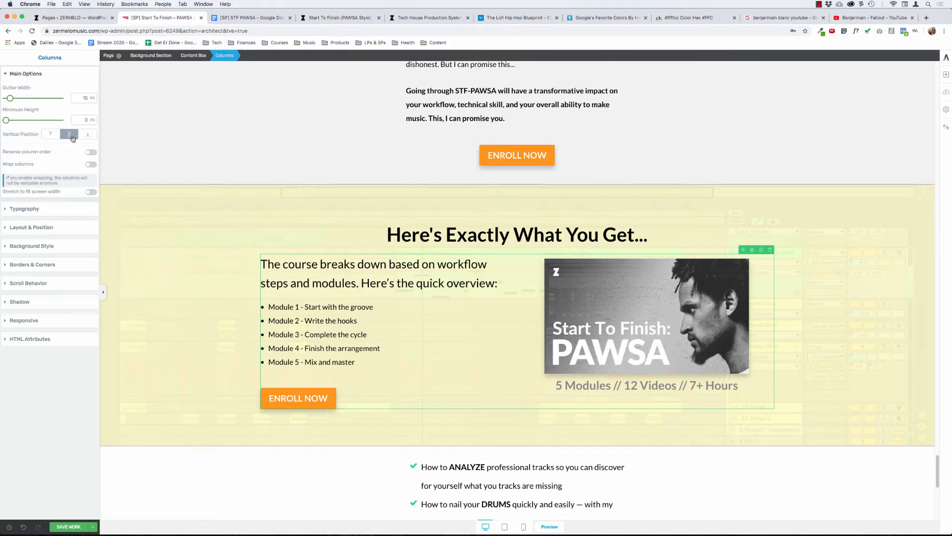
Set the bottom margin of the "5 Modules // 12 Videos // 7+ Hours" line to 0 px
left_click(593, 389)
left_click(23, 252)
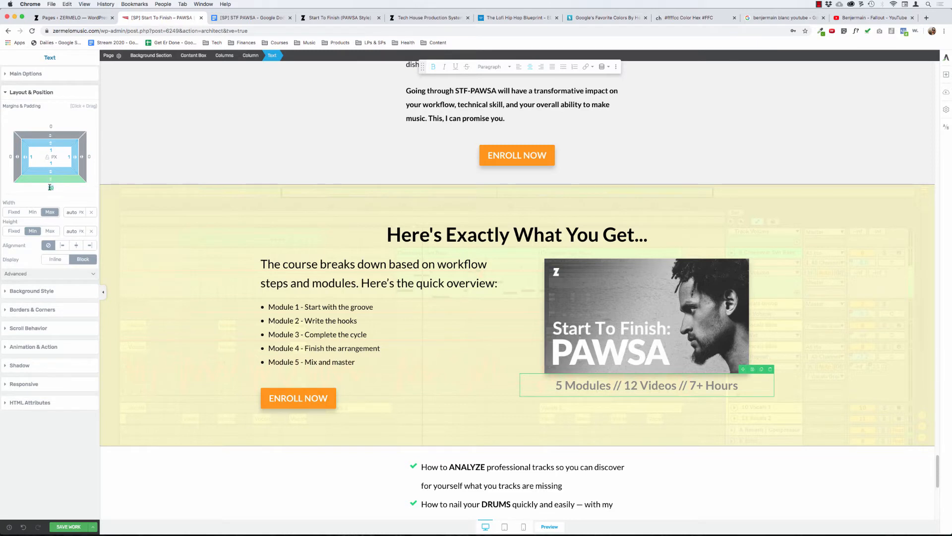
type("0")
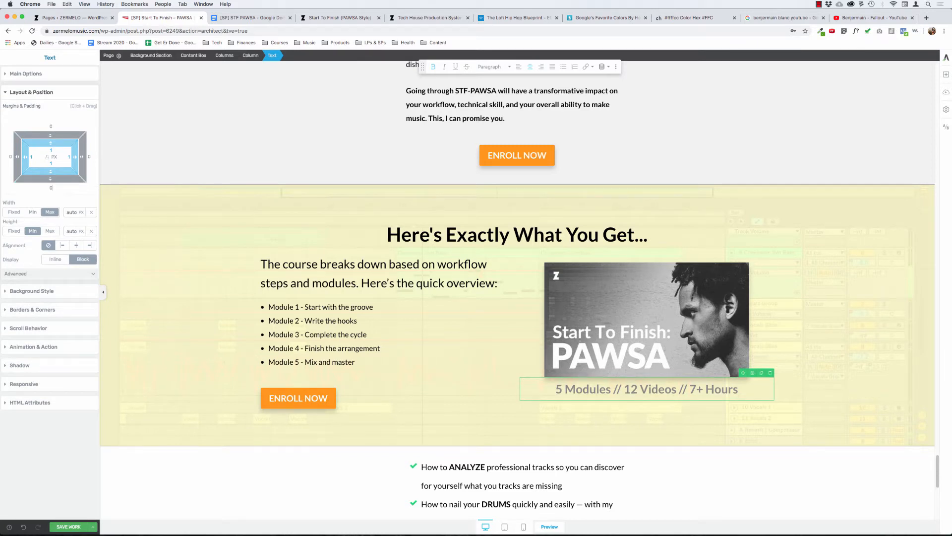
left_click(182, 237)
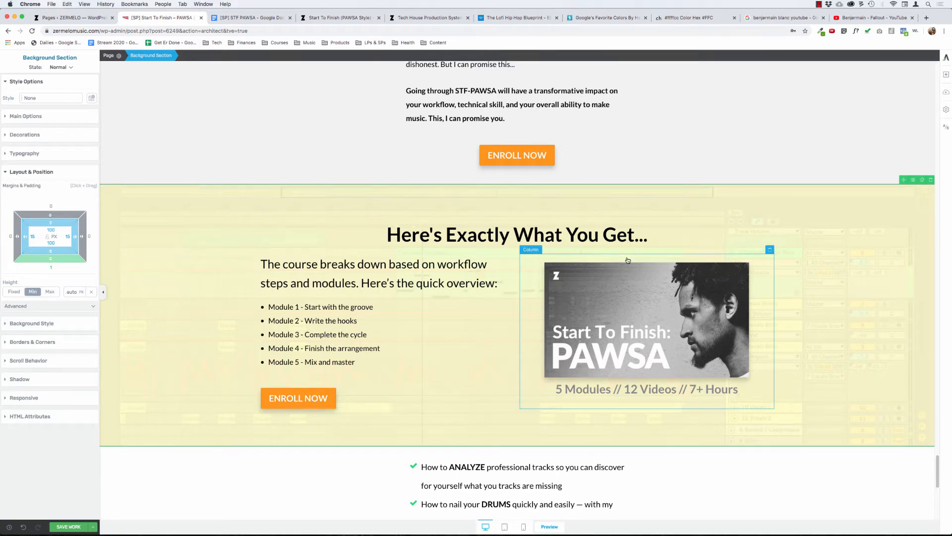
Set the top padding of the column holding the course image to 20 px
left_click(606, 411)
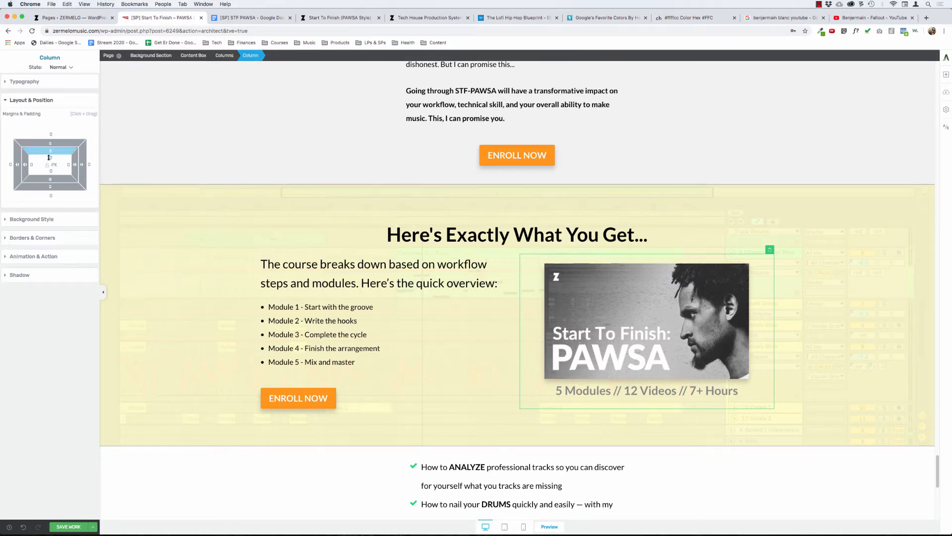
left_click_drag(49, 157, 58, 165)
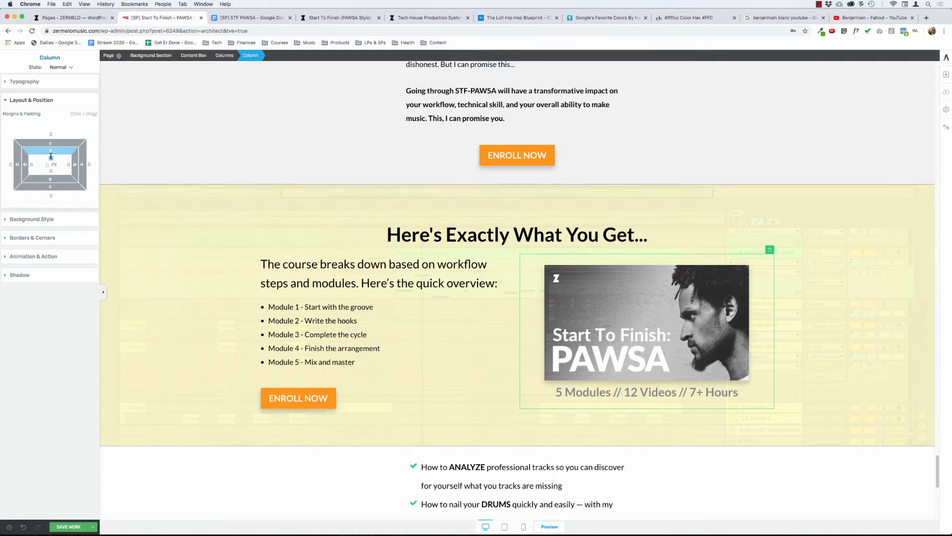
type("20")
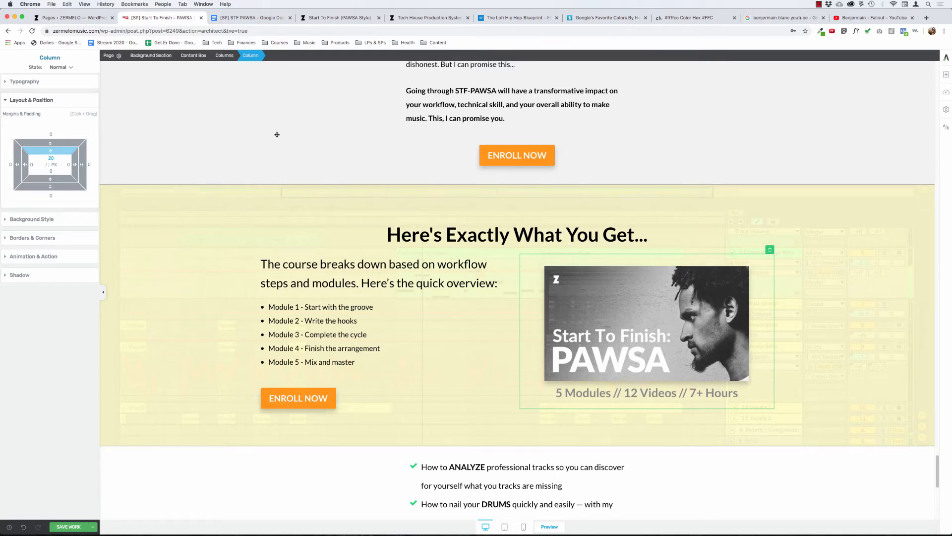
left_click(165, 269)
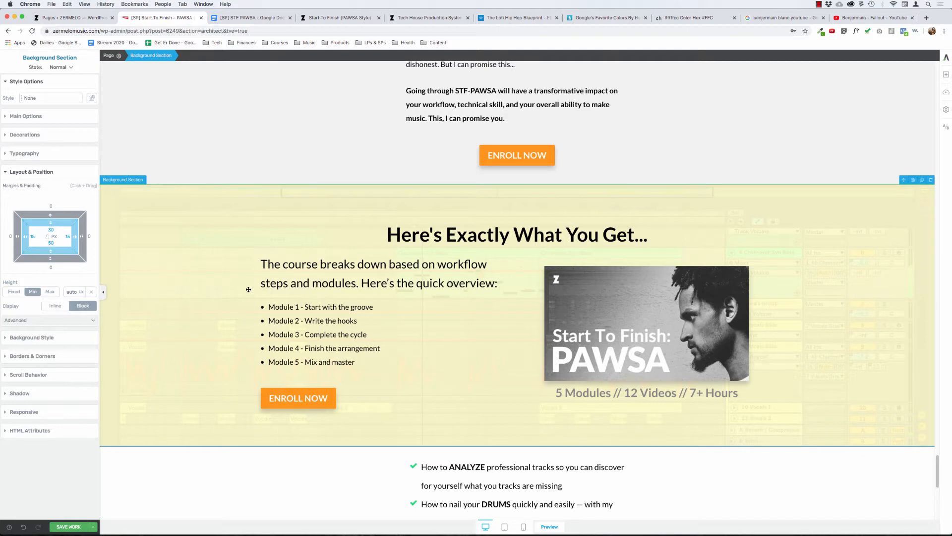
Try removing the module list's bullets and setting the spacing below its last line to 0 px, and reapply the bullets
left_click(283, 366)
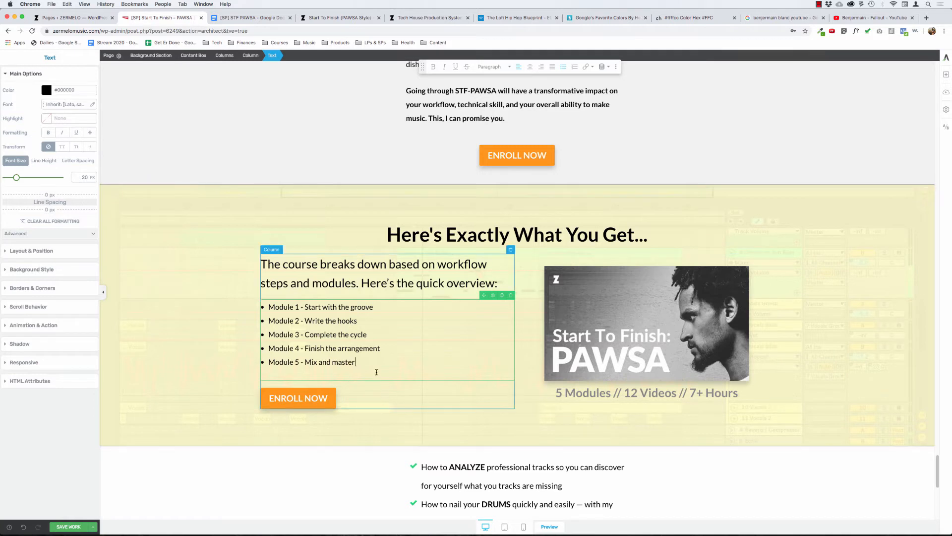
left_click_drag(355, 362, 270, 303)
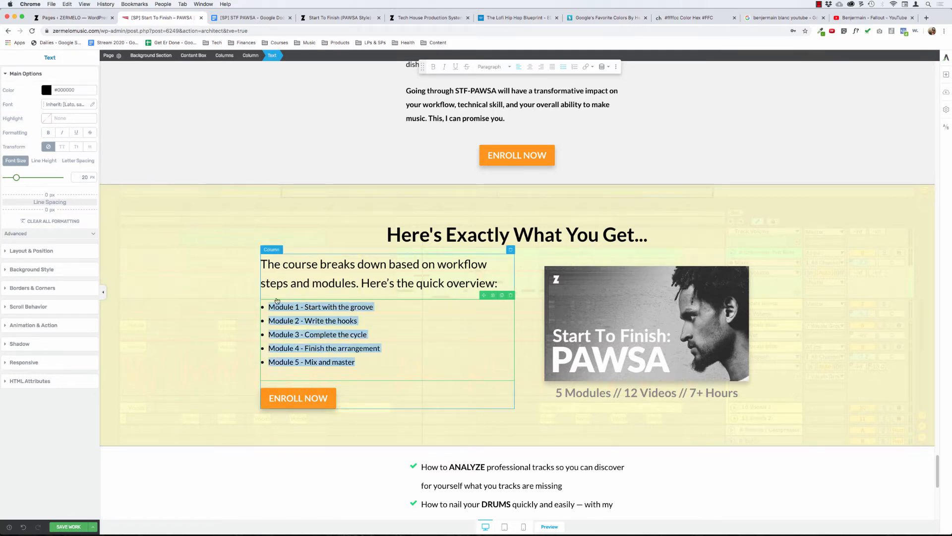
left_click(564, 66)
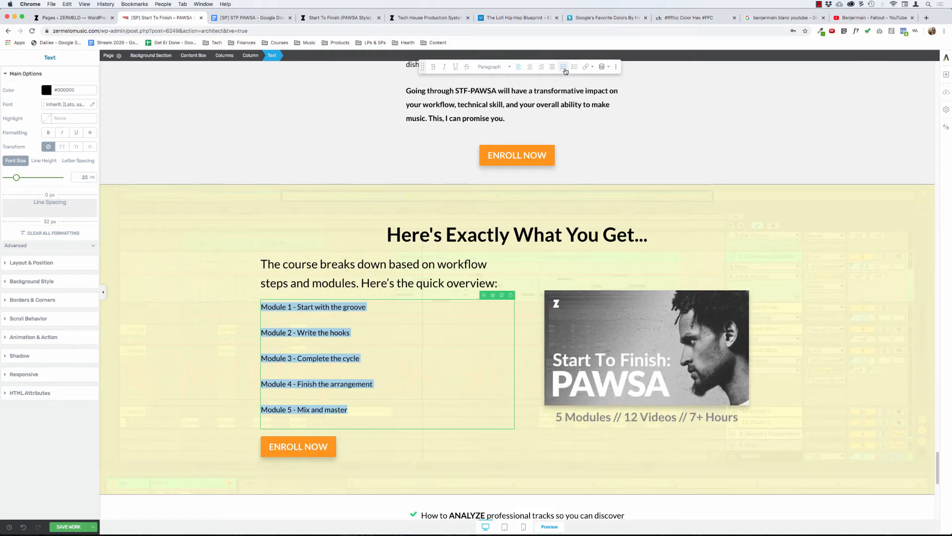
left_click(369, 411)
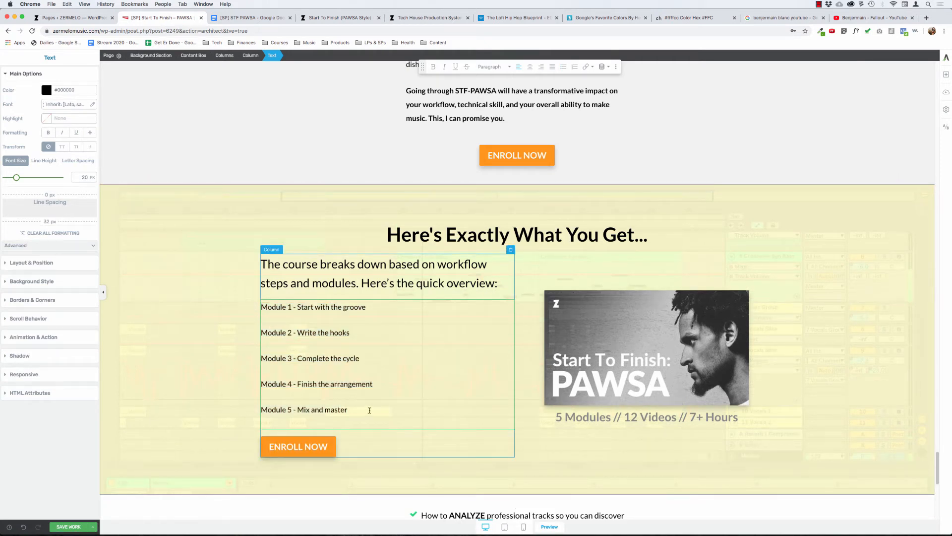
left_click_drag(50, 219, 61, 191)
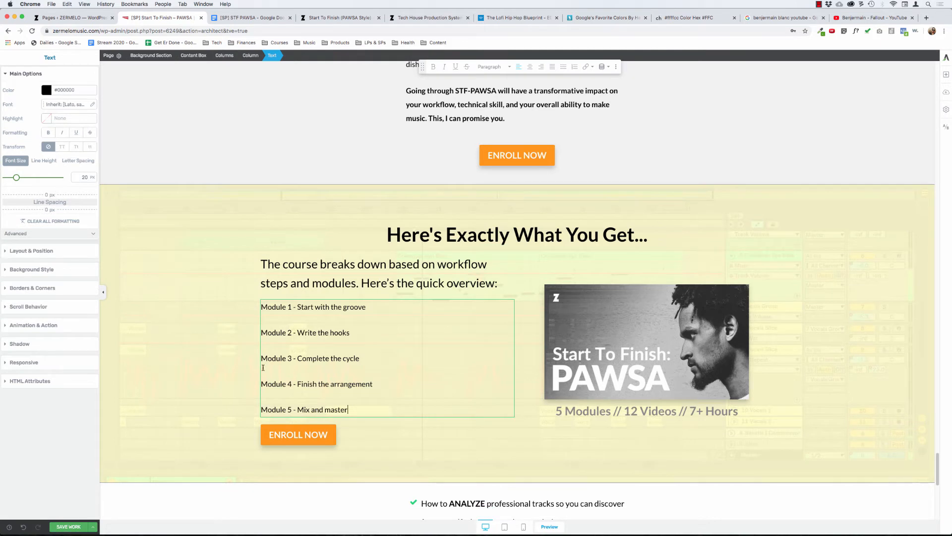
left_click_drag(353, 410, 260, 308)
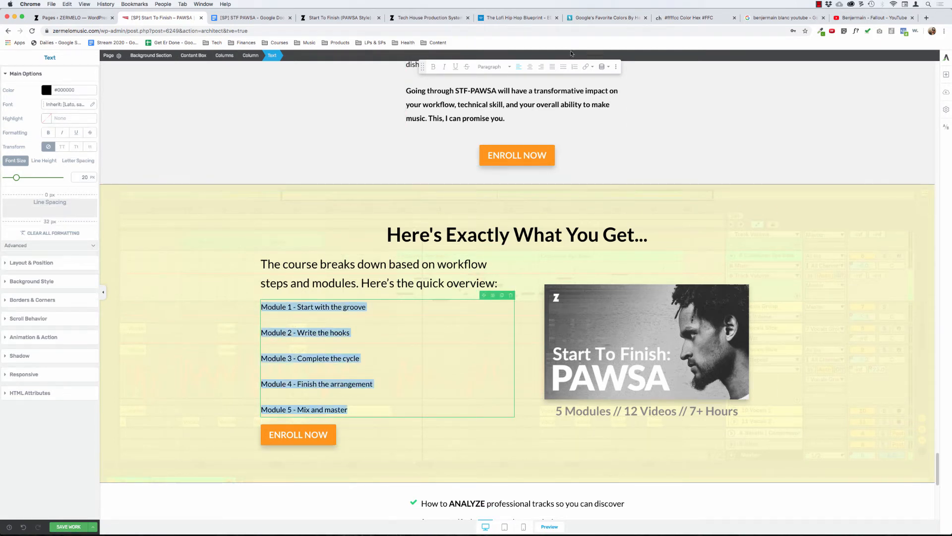
left_click(564, 67)
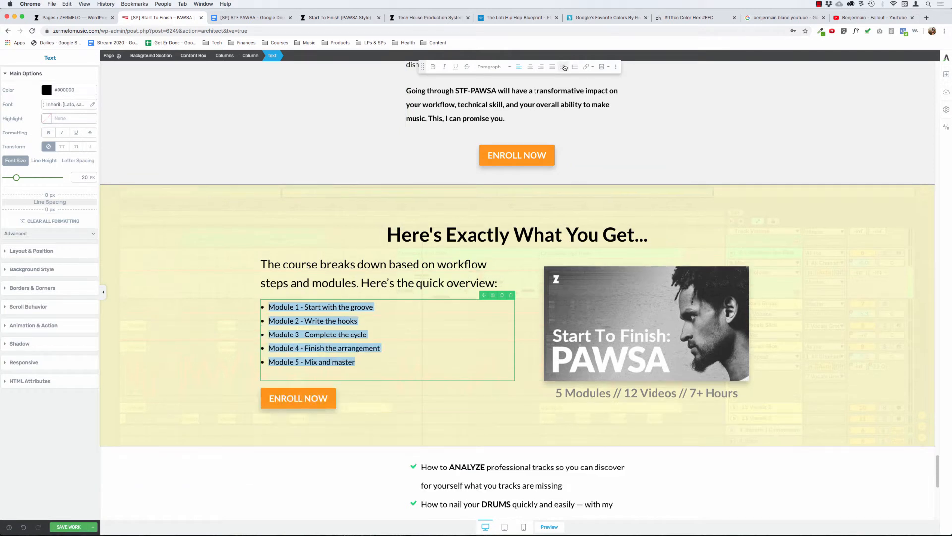
Set the top margin of the ENROLL NOW button below the module list to 0 px
left_click(264, 394)
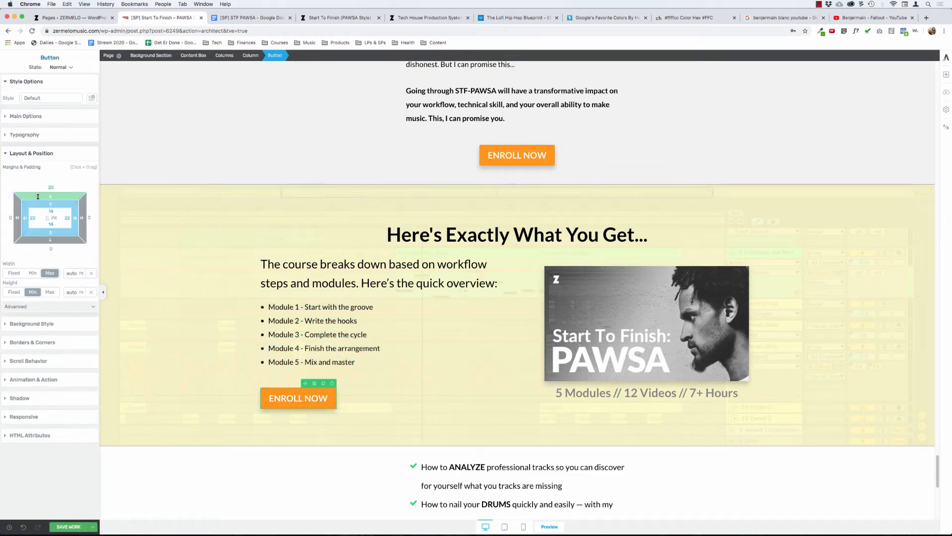
left_click(51, 187)
type("0")
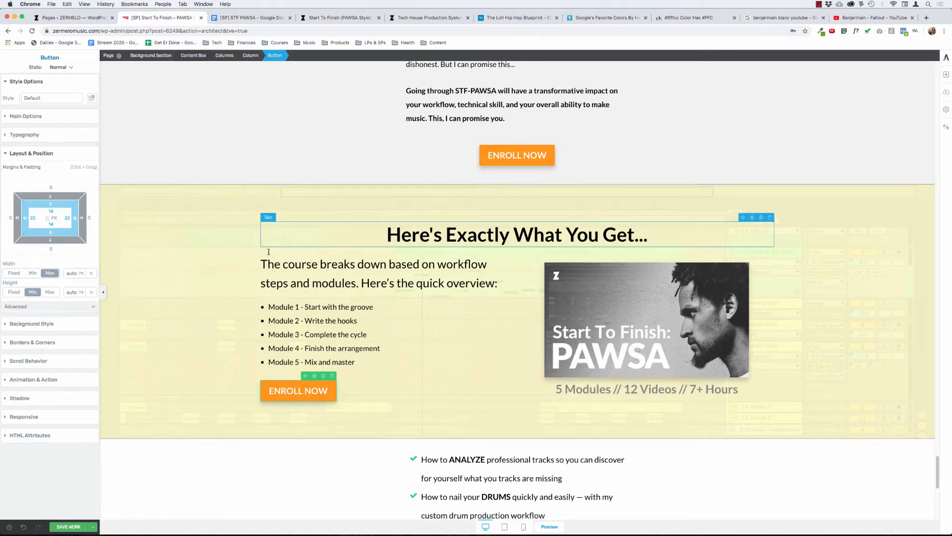
left_click(203, 216)
Check the margins and padding of the intro paragraph and the module list
left_click(266, 264)
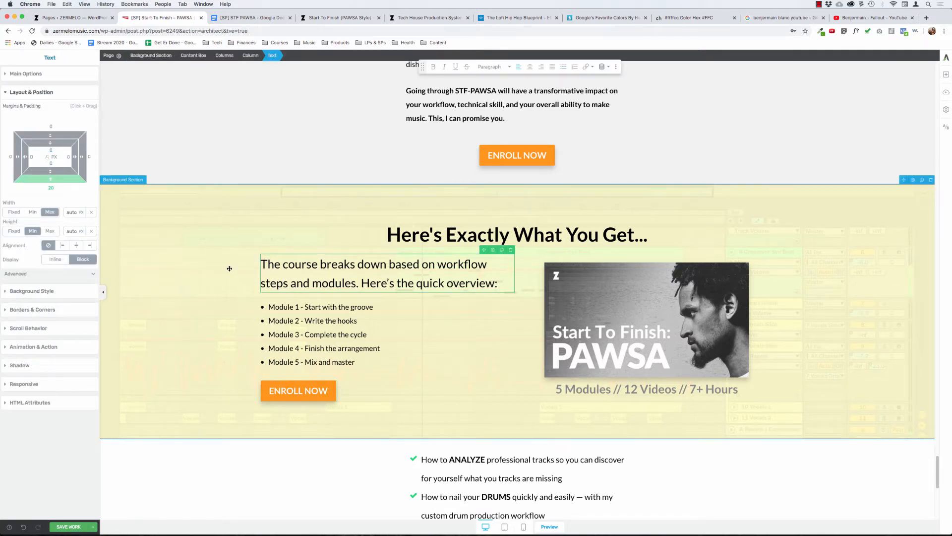
left_click(191, 255)
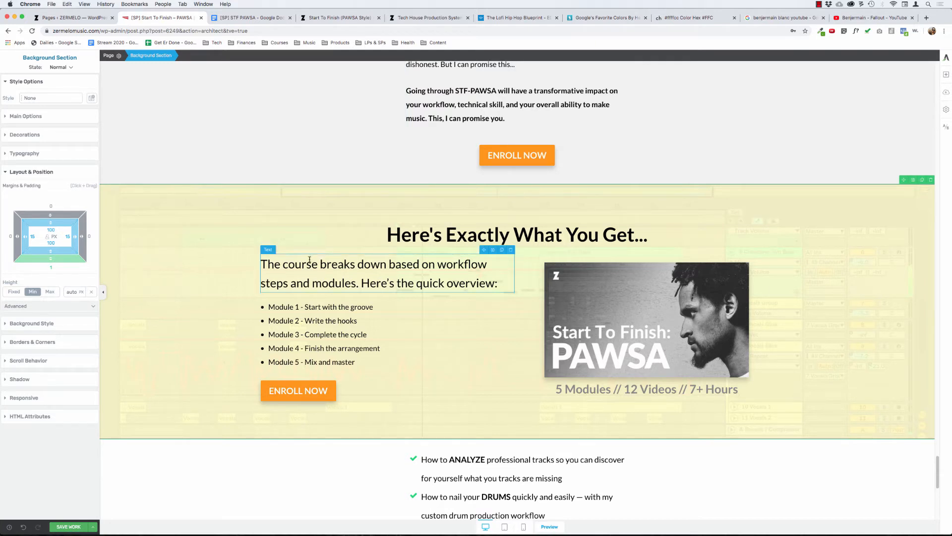
left_click(300, 305)
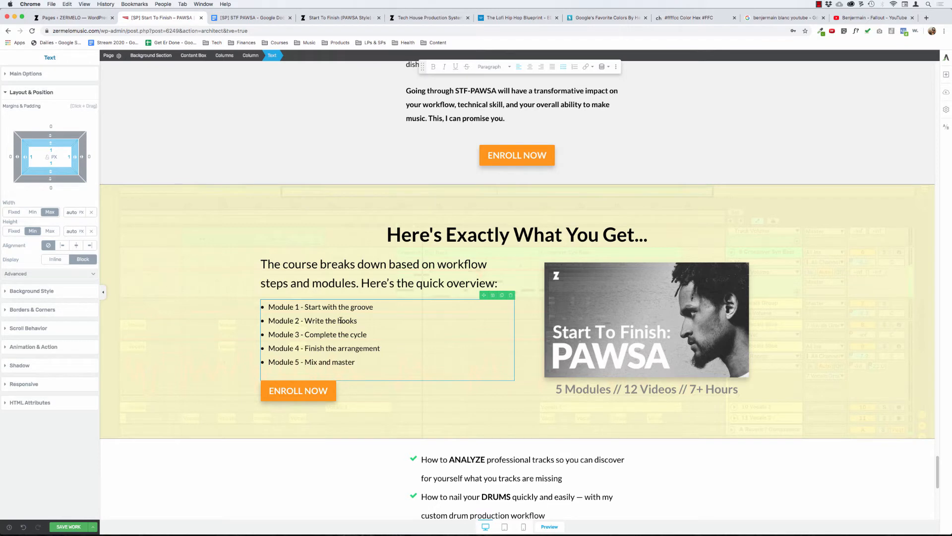
Bold the labels "Module 1" through "Module 5" at the start of each item in the module list
key("super+shift+Left")
key("super+b")
key("Down")
key("alt+Right")
key("super+shift+Left")
key("super+b")
key("Down")
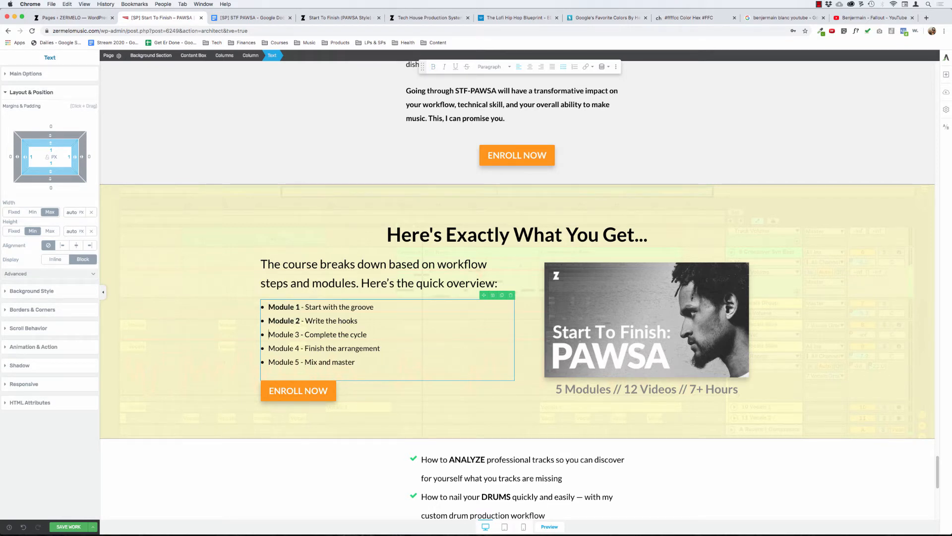
key("super+shift+Left")
key("super+b")
key("Down")
key("super+shift+Left")
key("super+b")
key("Down")
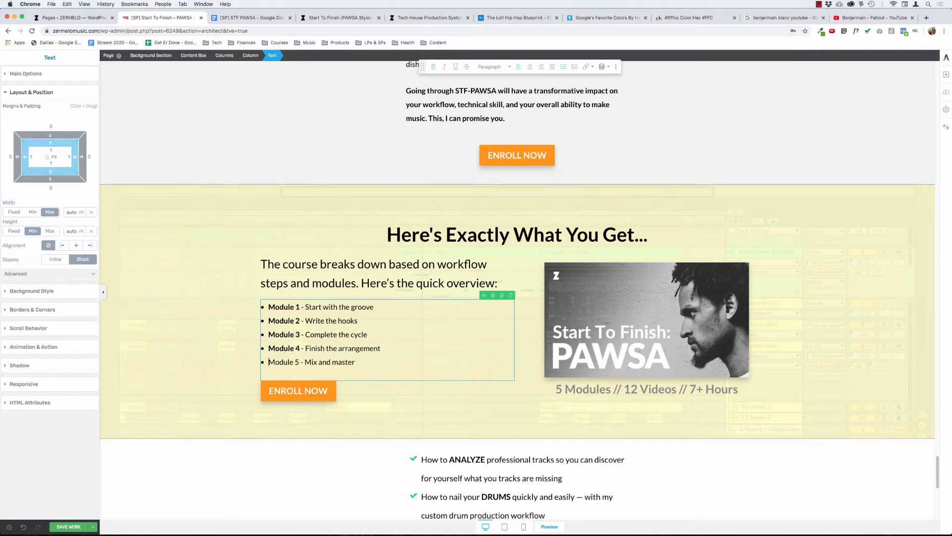
key("super+shift+Left")
key("super+b")
Examine the "Here's Exactly What You Get..." banner together with the sections directly above and below it
left_click(452, 241)
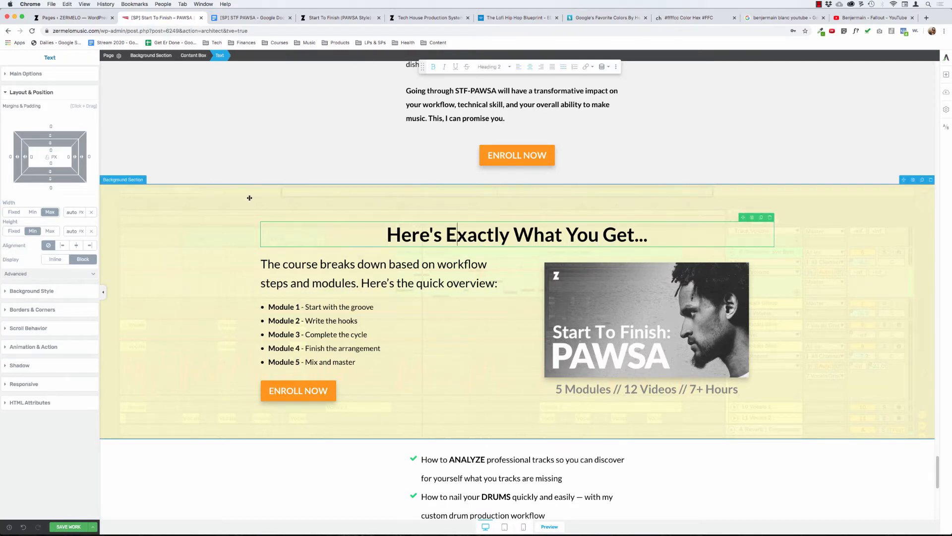
left_click(205, 236)
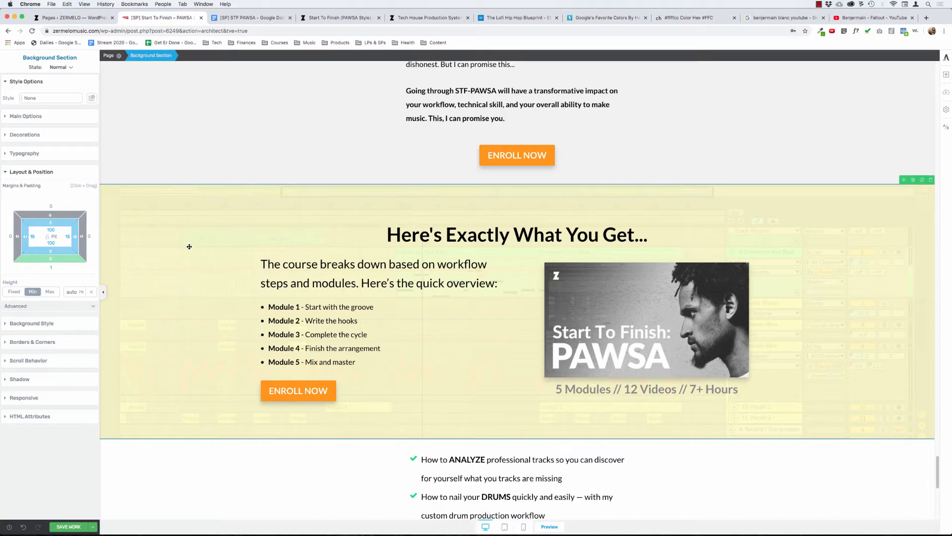
scroll(381, 329, "down", 3)
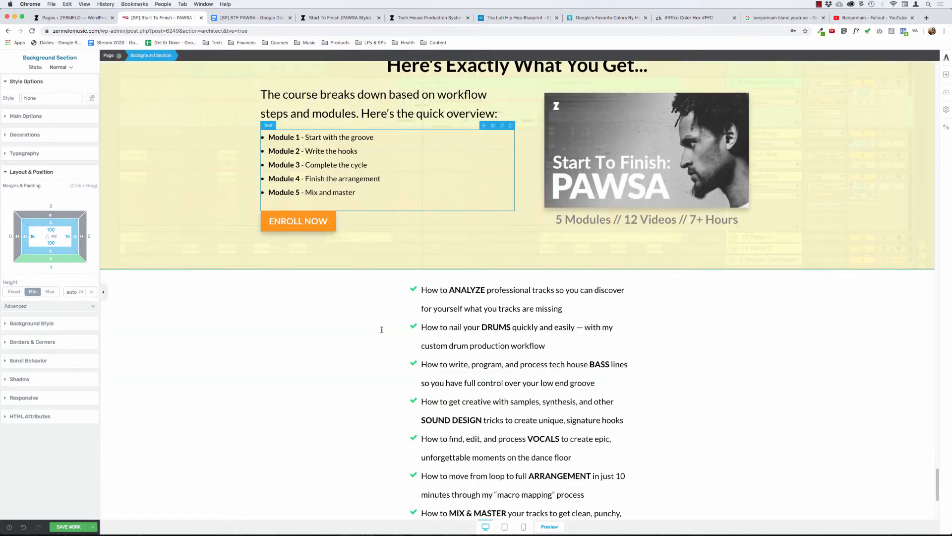
scroll(381, 329, "down", 4)
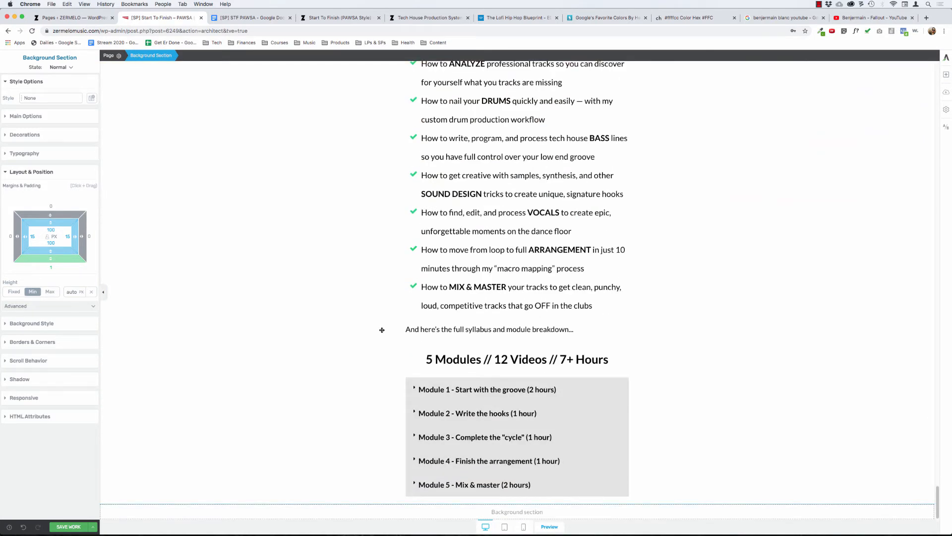
scroll(381, 330, "up", 16)
scroll(382, 330, "down", 8)
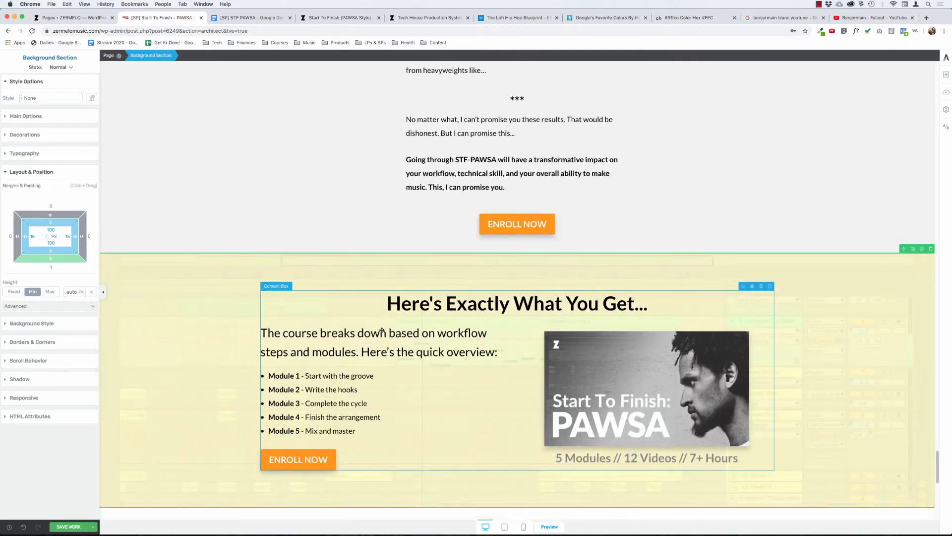
scroll(381, 329, "down", 2)
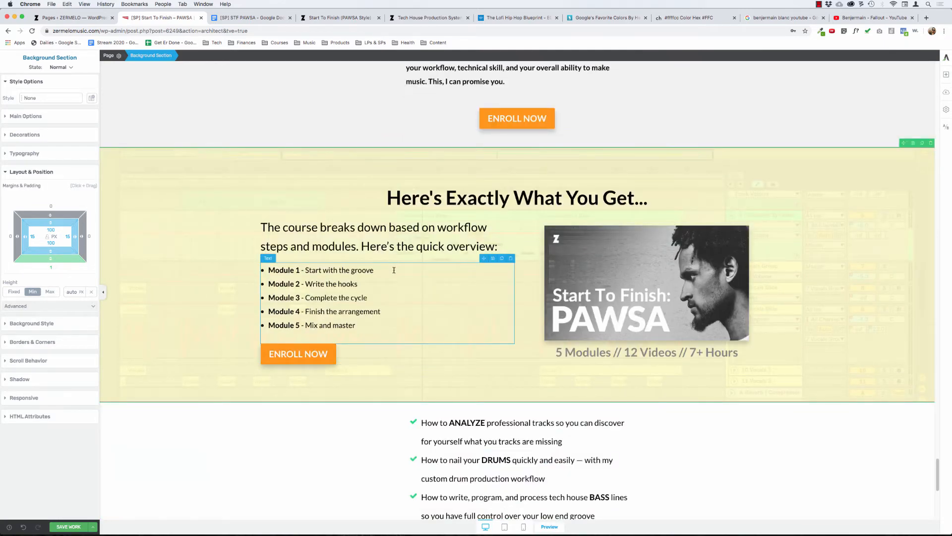
scroll(394, 270, "down", 1)
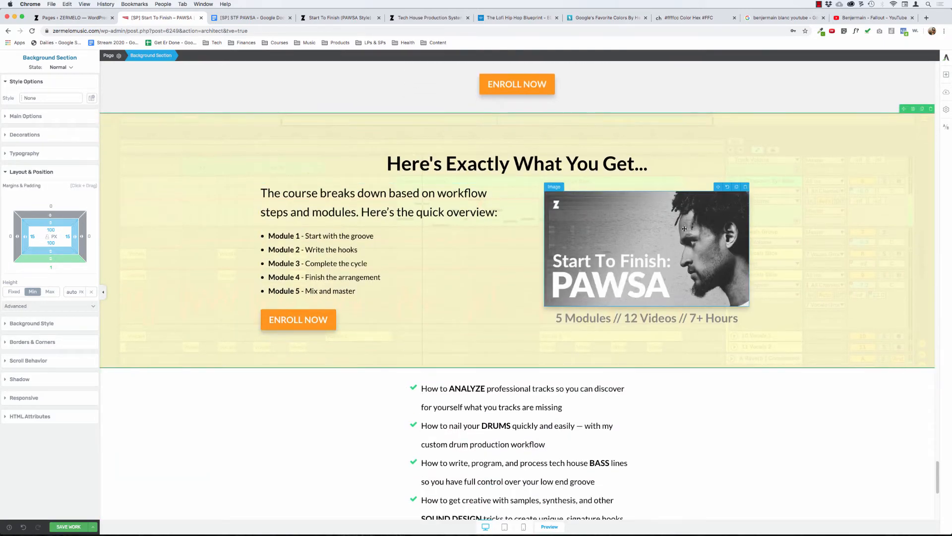
scroll(437, 182, "up", 7)
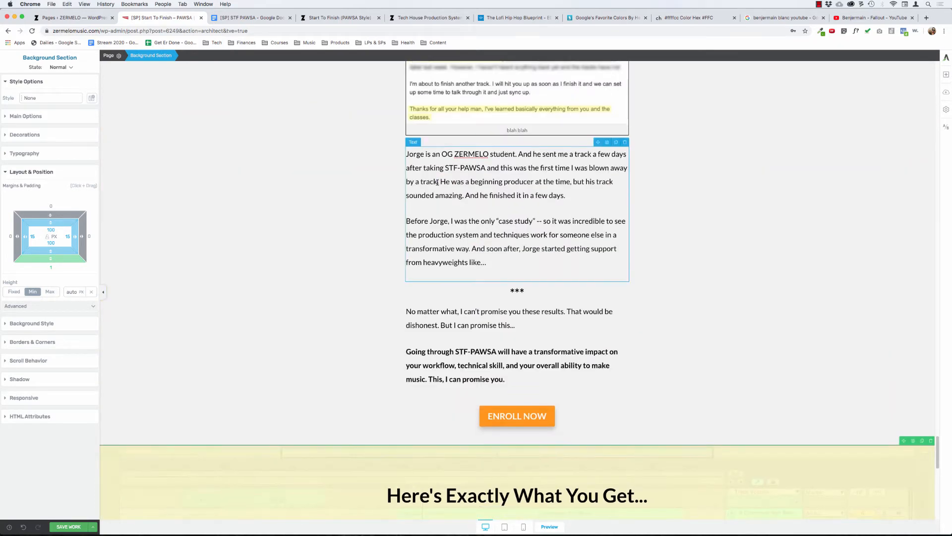
scroll(436, 182, "down", 1)
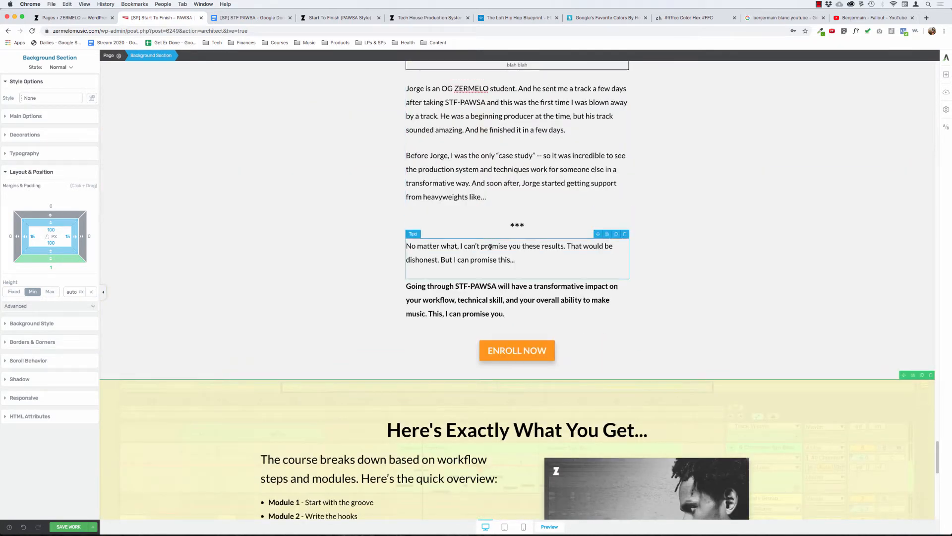
Delete the ENROLL NOW button below the bold "This, I can promise you." paragraph
left_click(511, 313)
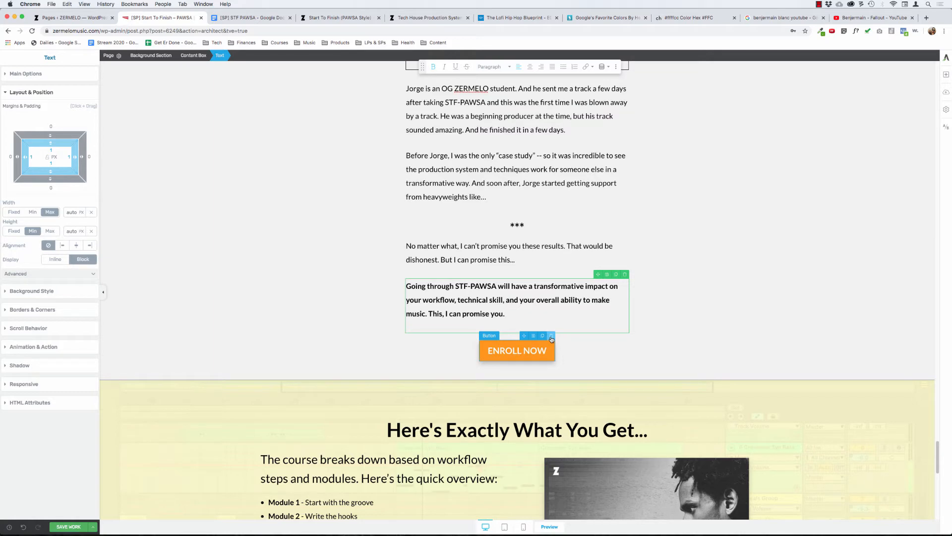
left_click(315, 225)
scroll(314, 225, "down", 6)
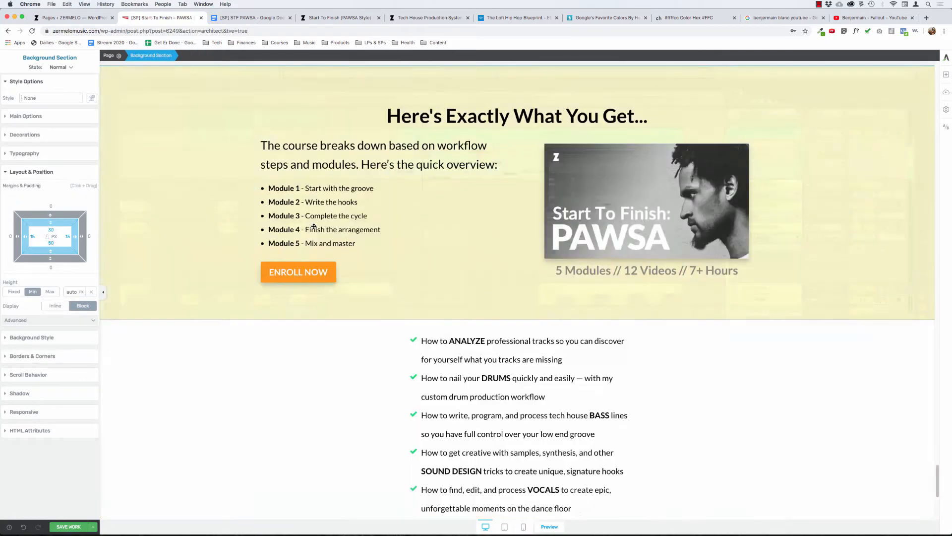
scroll(313, 225, "up", 7)
scroll(313, 226, "down", 5)
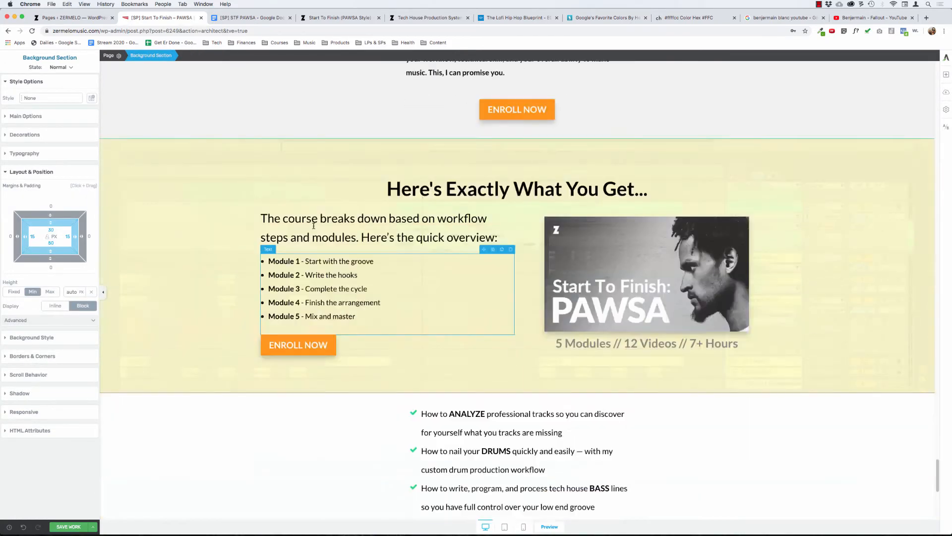
scroll(312, 227, "up", 3)
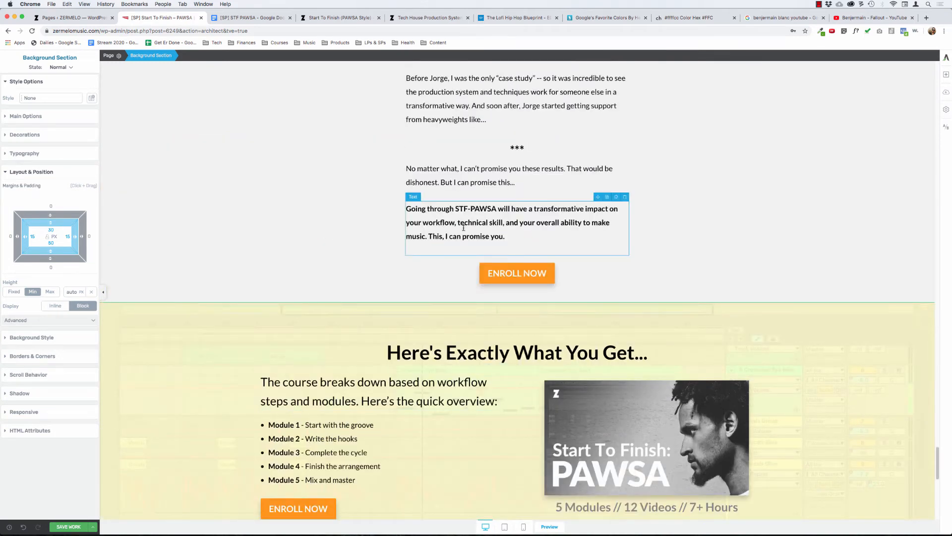
scroll(506, 263, "up", 7)
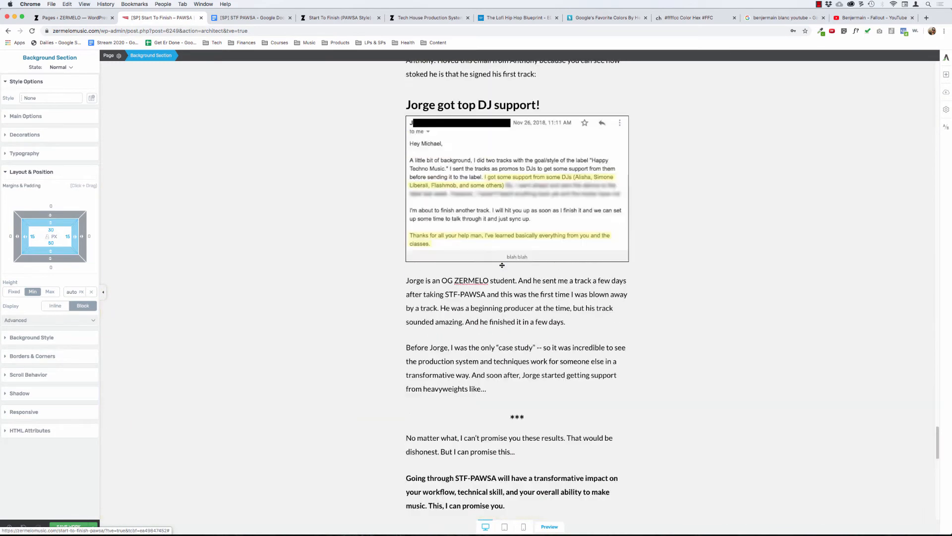
scroll(502, 265, "down", 2)
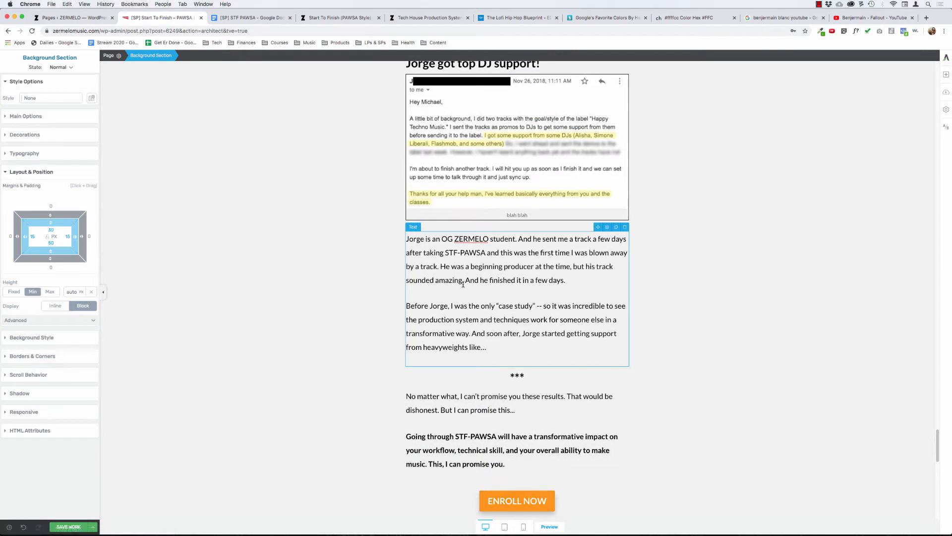
scroll(498, 348, "down", 2)
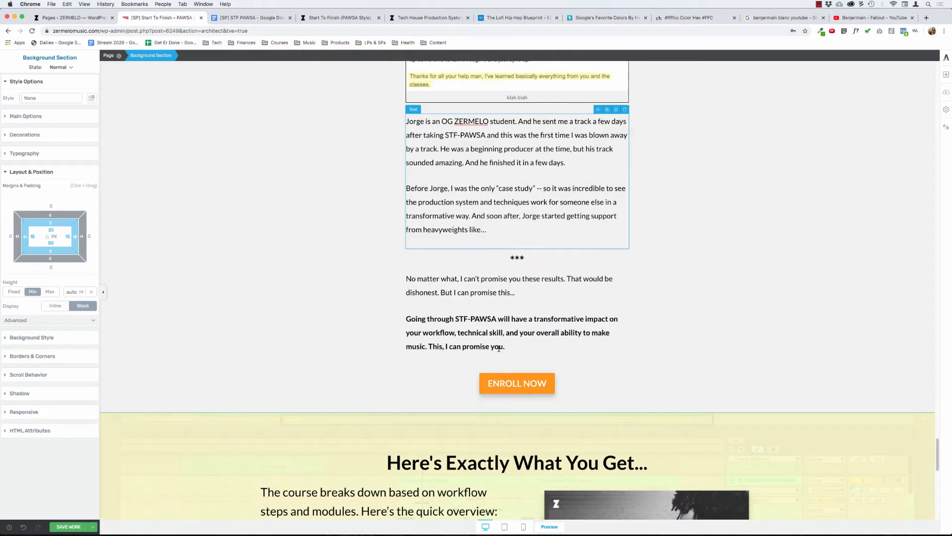
left_click(553, 374)
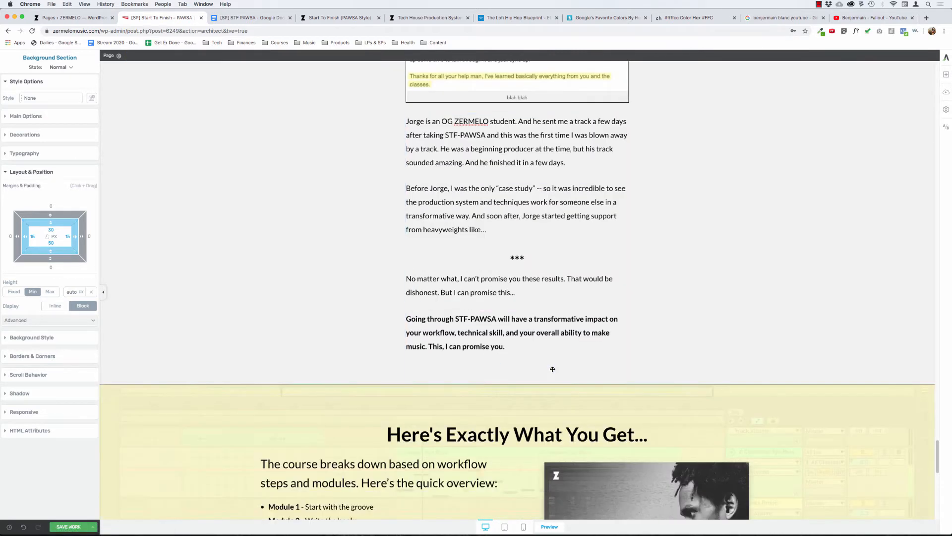
Switch to the STF PAWSA Google Doc and copy the line "So now let's check out exactly what's inside the course..."
left_click(510, 350)
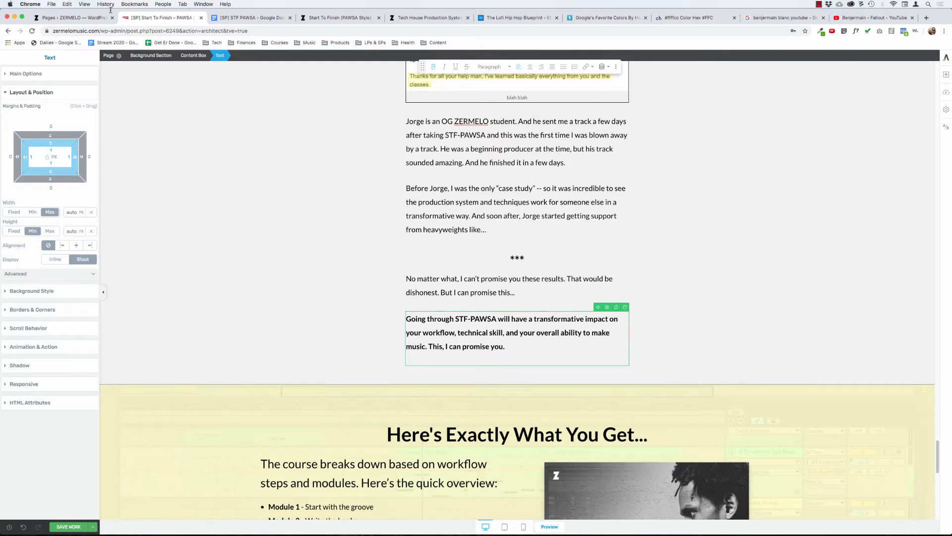
left_click(248, 18)
scroll(380, 303, "down", 1)
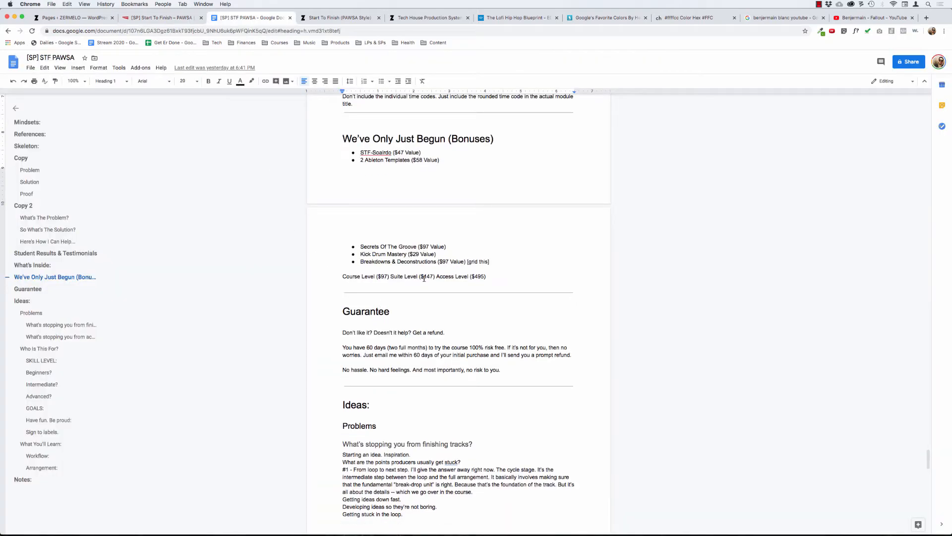
scroll(476, 353, "up", 3)
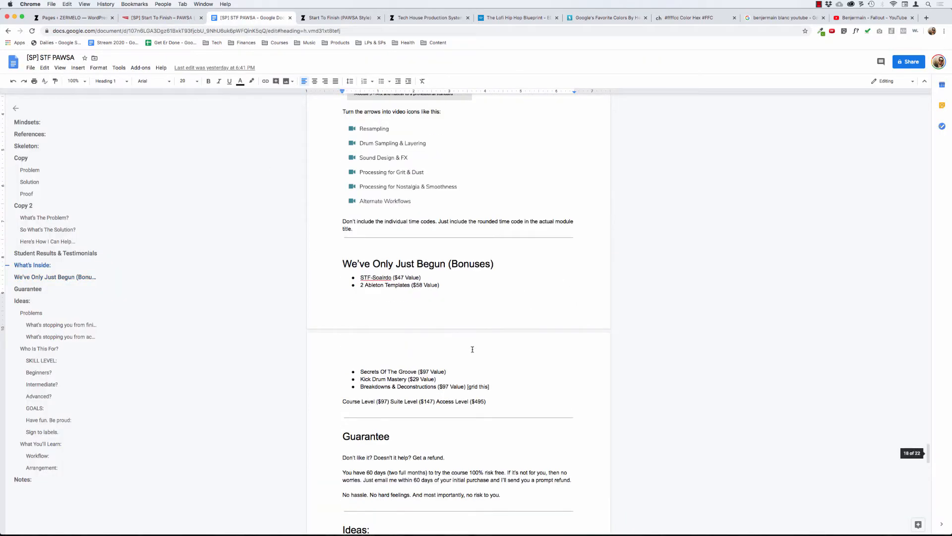
scroll(403, 298, "up", 10)
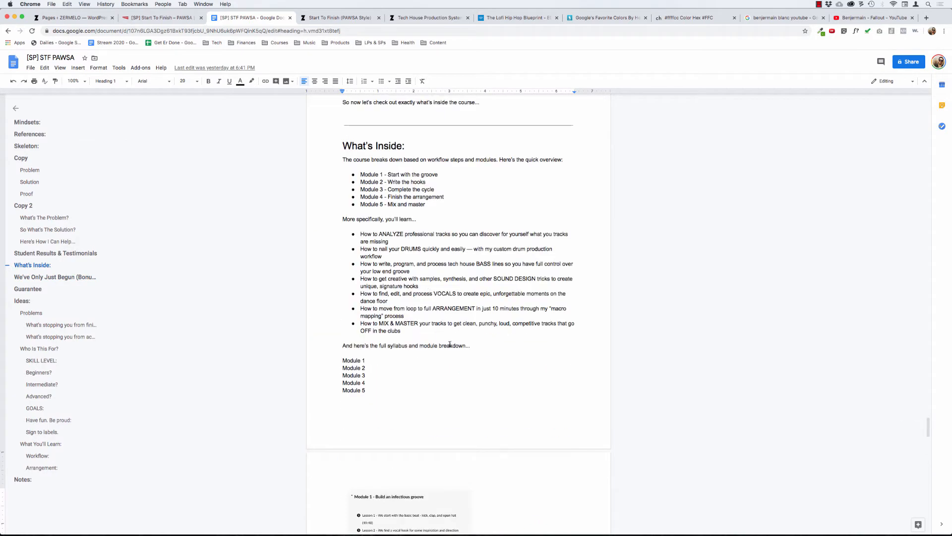
scroll(455, 377, "down", 1)
scroll(454, 376, "up", 3)
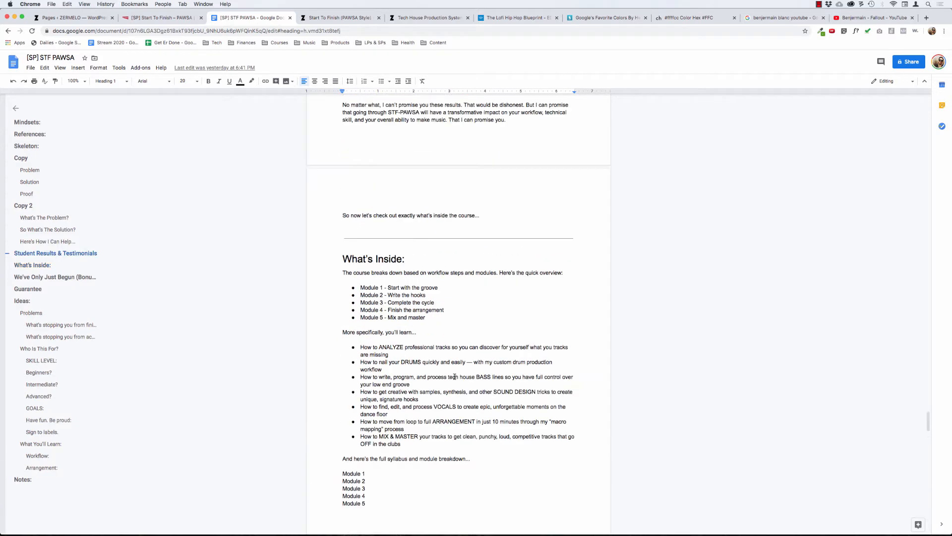
left_click(492, 218)
triple_click(492, 218)
key("super+c")
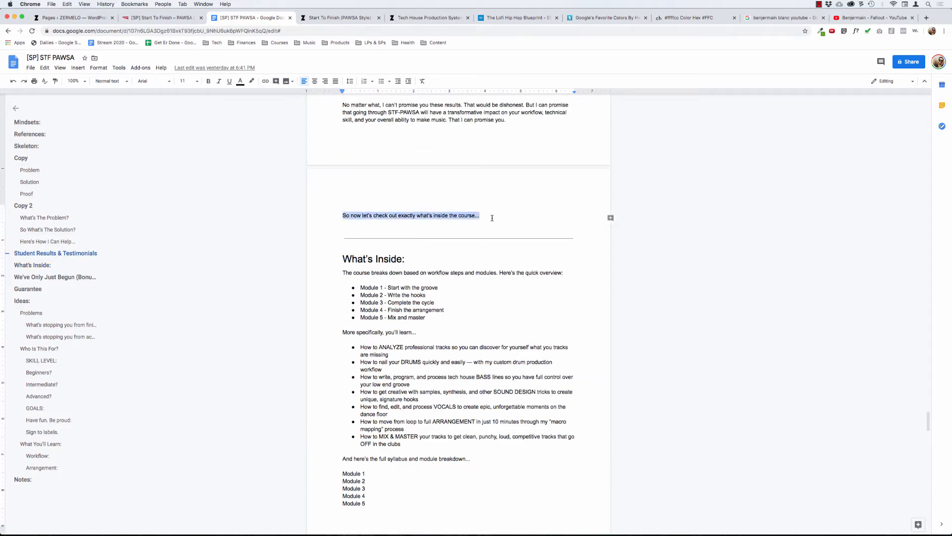
Back in Thrive Architect, paste the copied line as a new paragraph after "This, I can promise you." and remove its bold formatting
key("ctrl+shift+Tab")
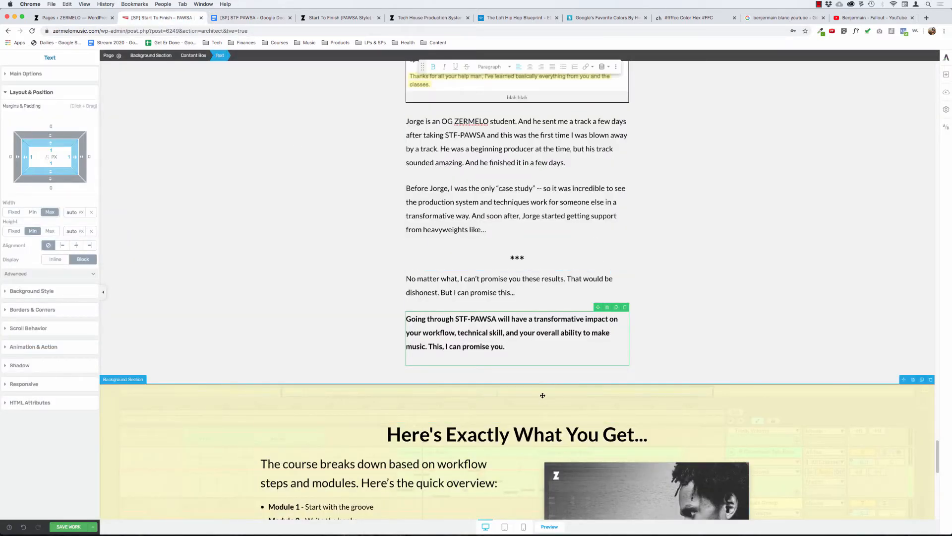
key("super+v")
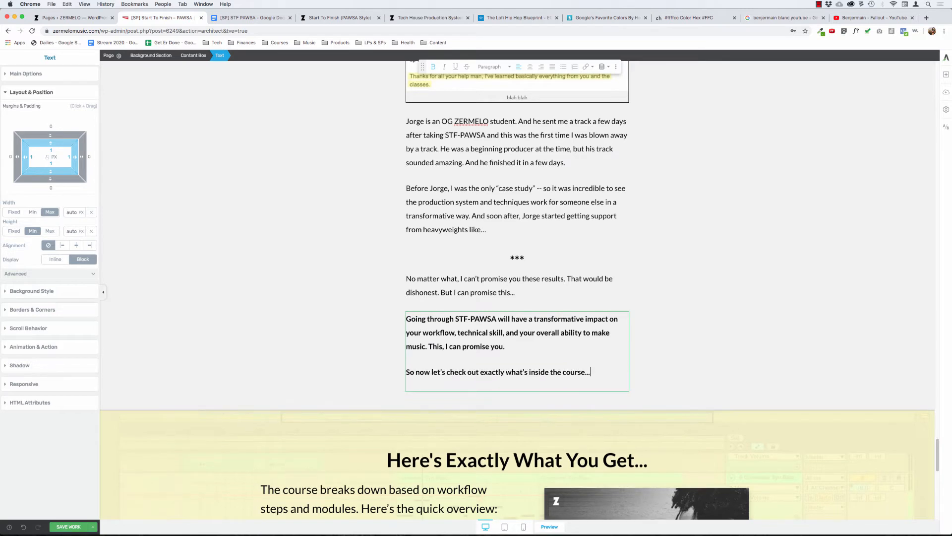
key("super+shift+Left")
key("super+b")
key("Right")
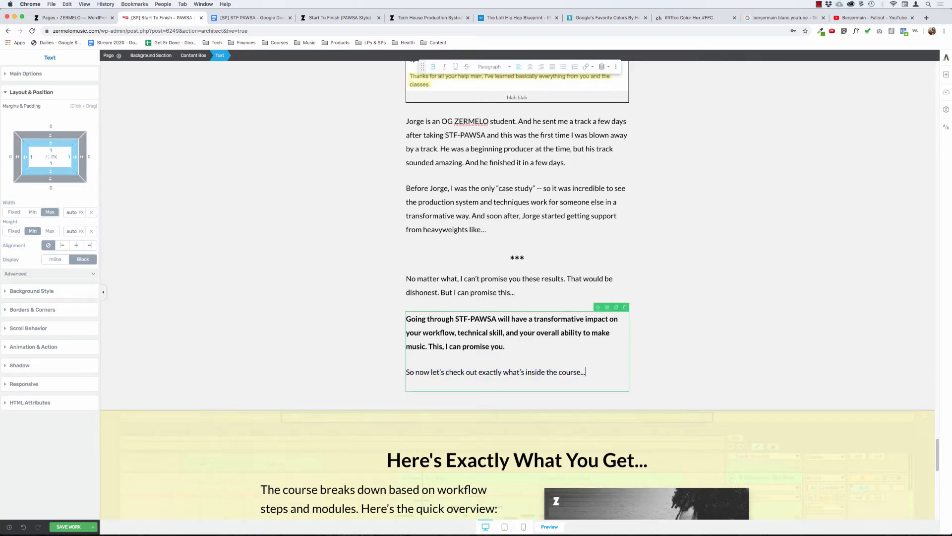
Compare the "Here's Exactly What You Get..." banner with the earlier INTRODUCING banner and examine the checklist below it
left_click(316, 204)
scroll(278, 220, "down", 3)
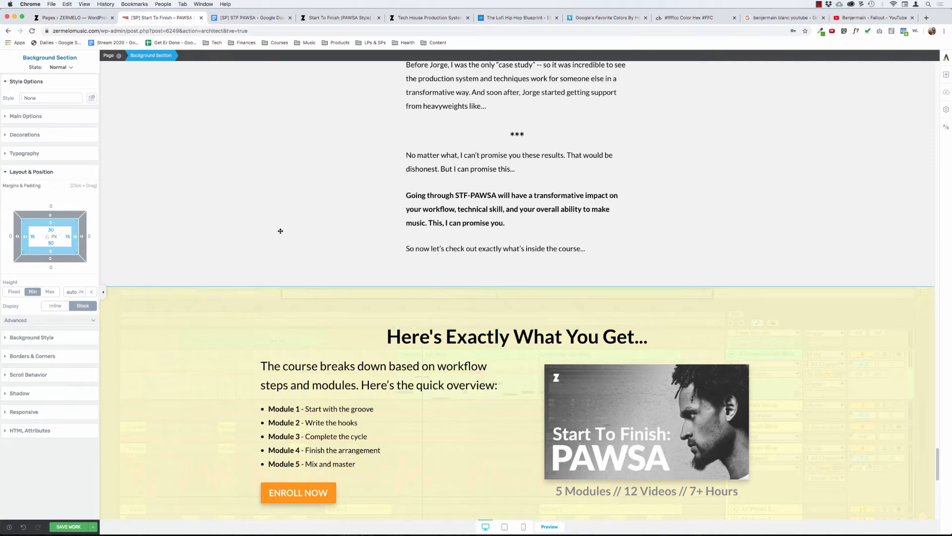
scroll(280, 230, "up", 20)
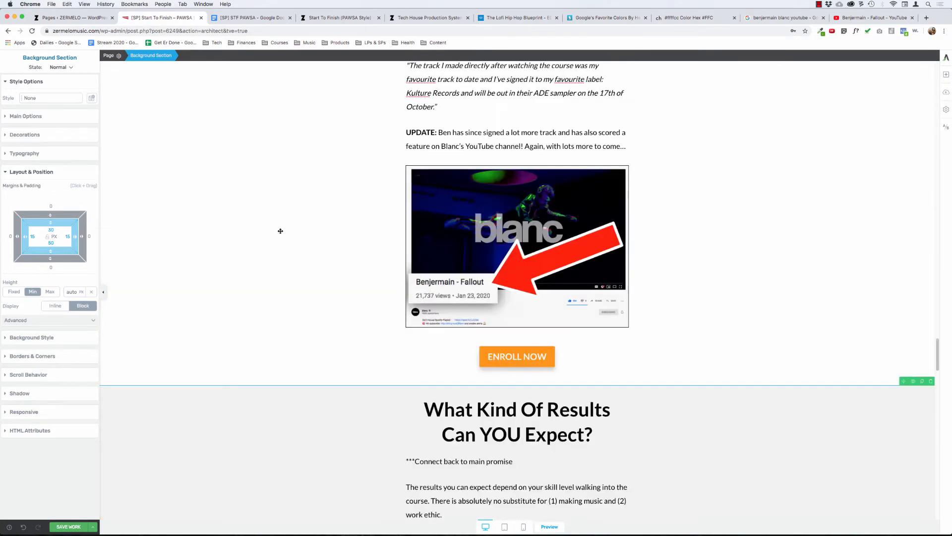
scroll(280, 230, "up", 15)
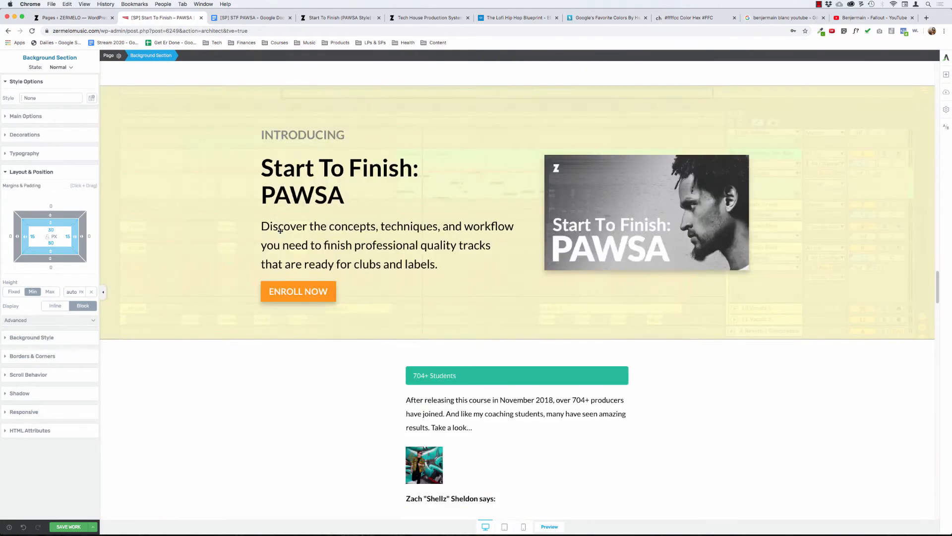
scroll(280, 230, "down", 20)
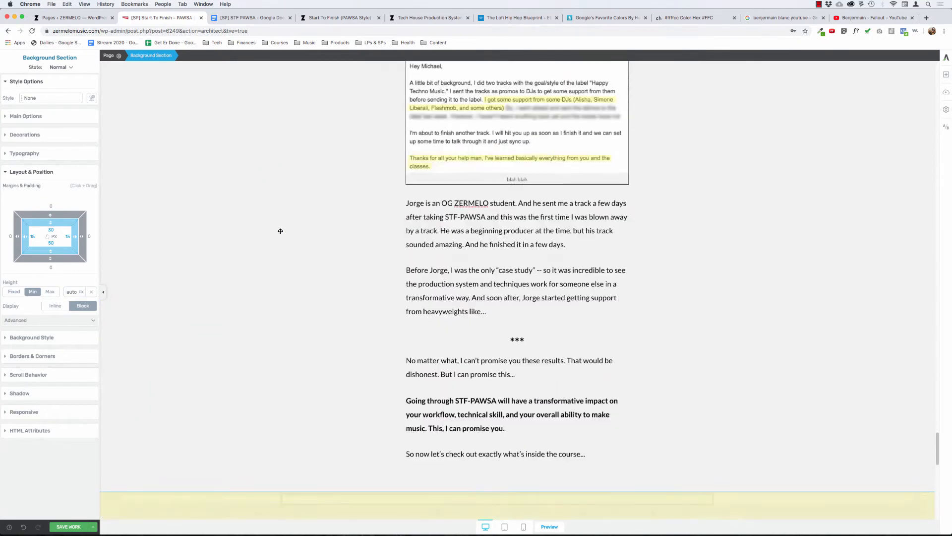
scroll(280, 231, "down", 10)
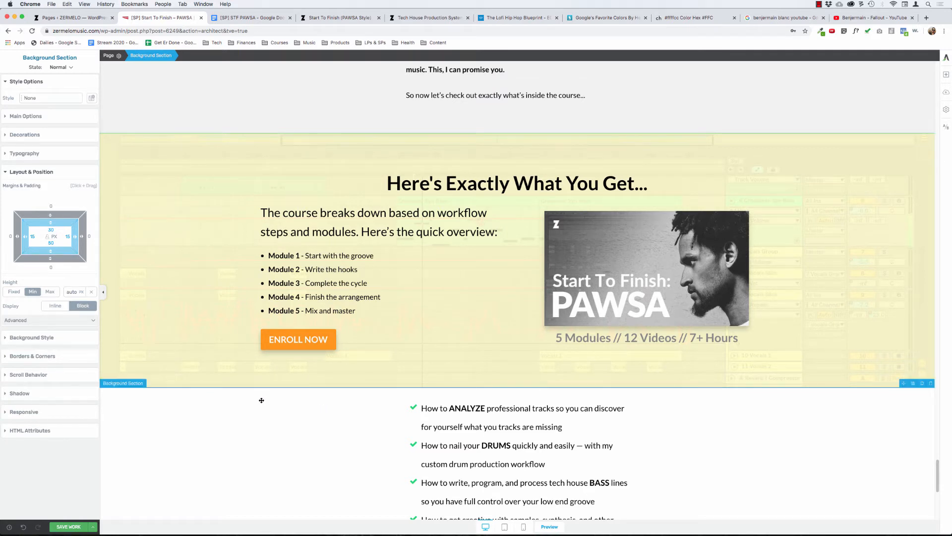
scroll(269, 400, "down", 2)
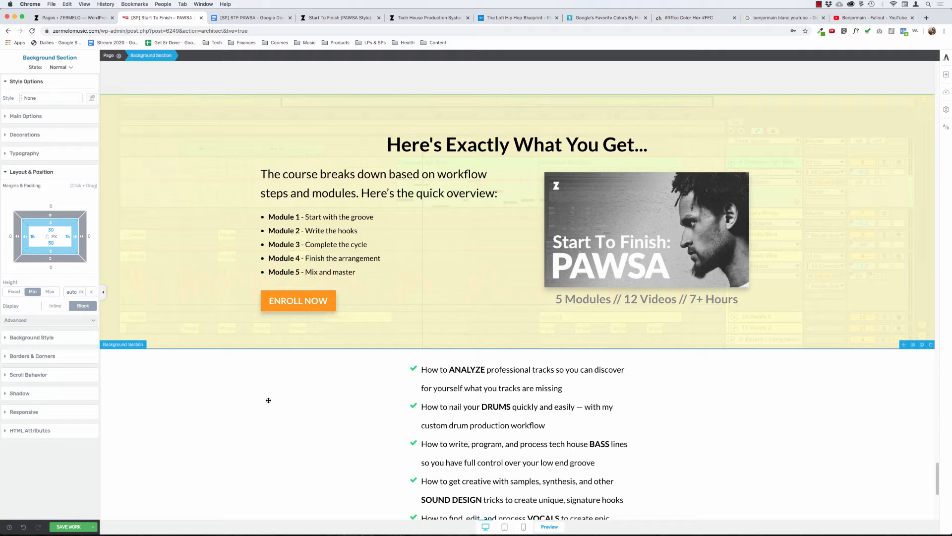
scroll(282, 399, "down", 6)
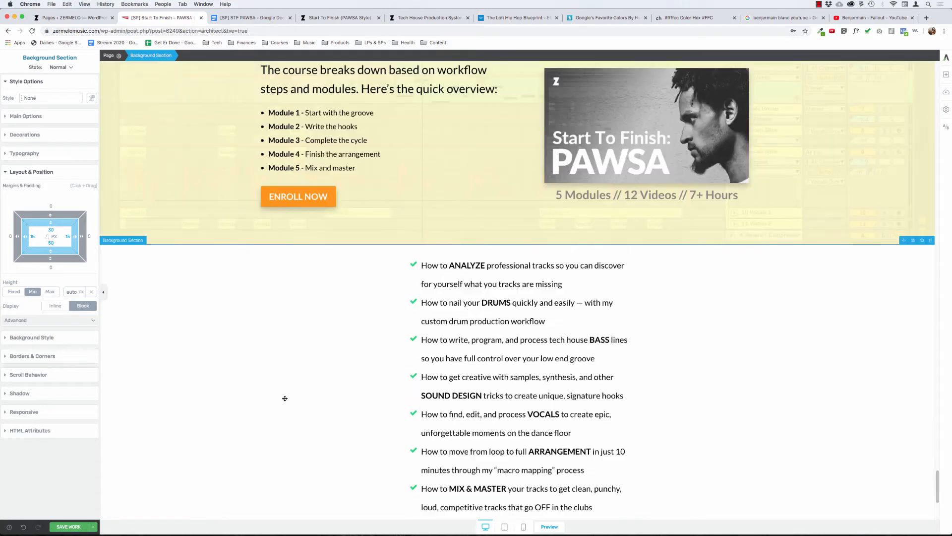
Examine how the "Here's Exactly What You Get..." banner leads into the checklist and the full syllabus breakdown below it
scroll(285, 398, "up", 4)
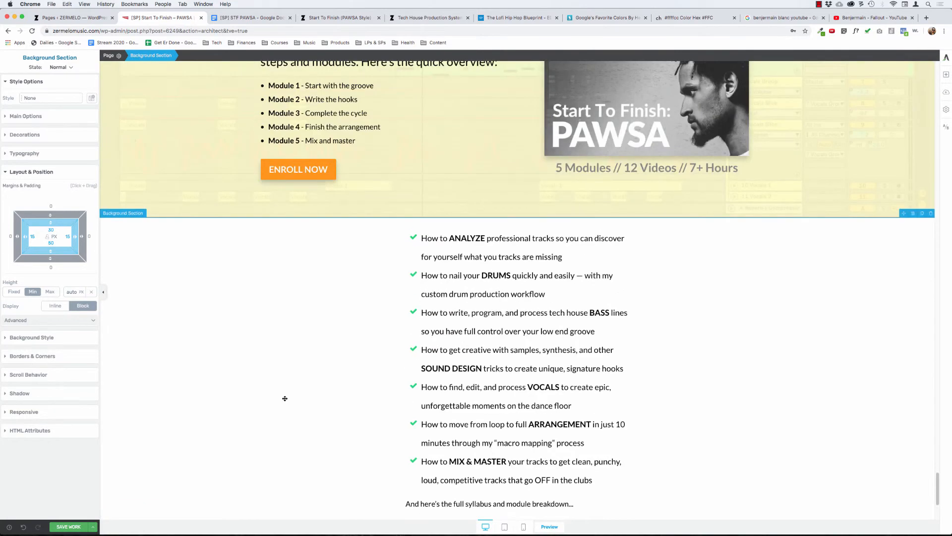
scroll(285, 398, "down", 3)
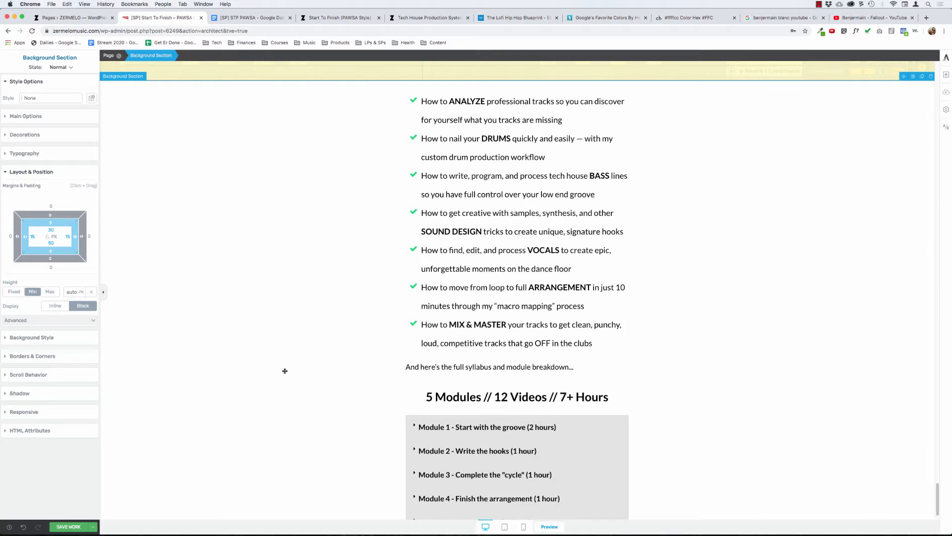
scroll(285, 370, "up", 3)
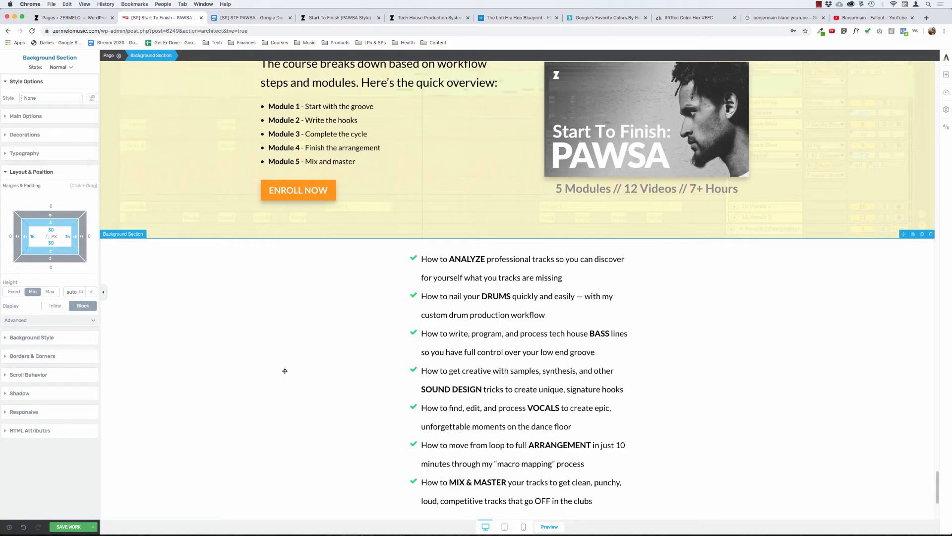
scroll(285, 370, "up", 4)
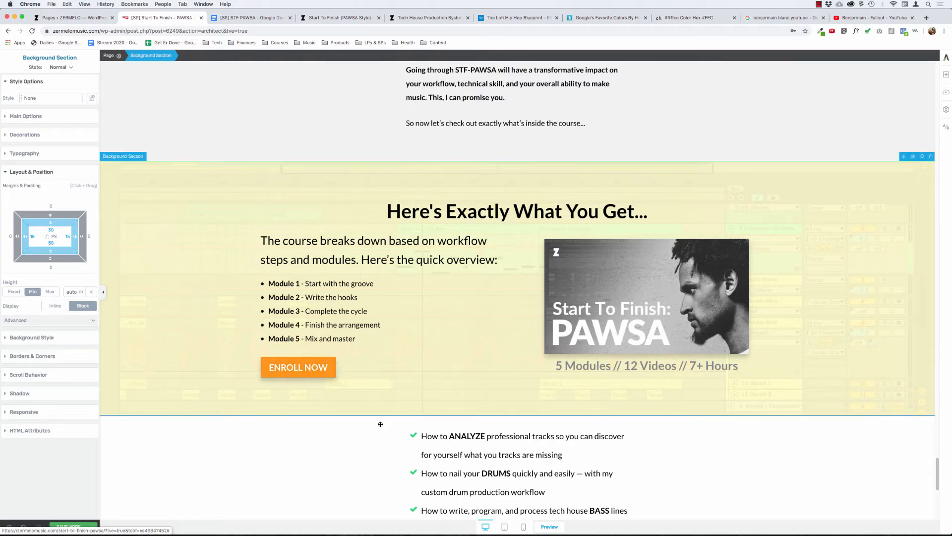
scroll(531, 417, "down", 5)
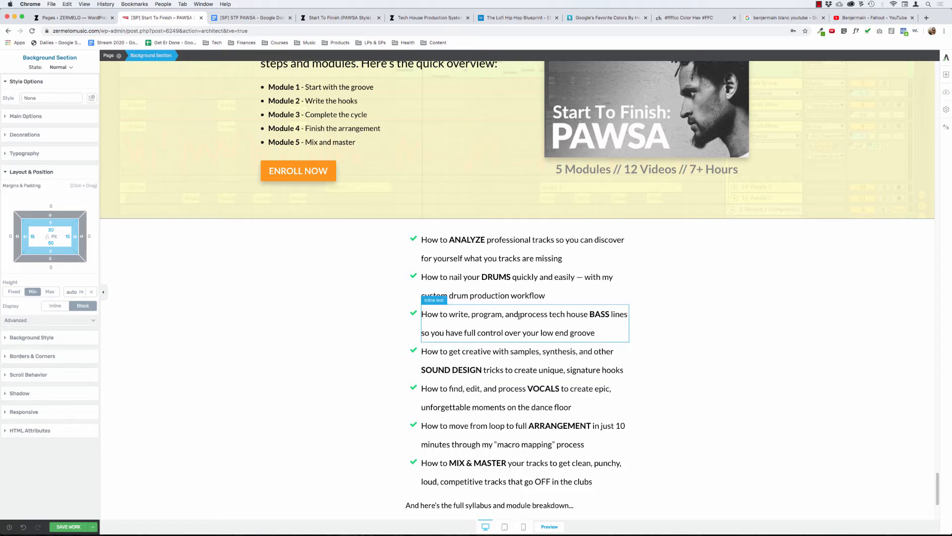
Switch to The Lofi Hip Hop Blueprint page and examine the order of its course banner, learning checklist and module syllabus
left_click(518, 20)
scroll(438, 278, "up", 10)
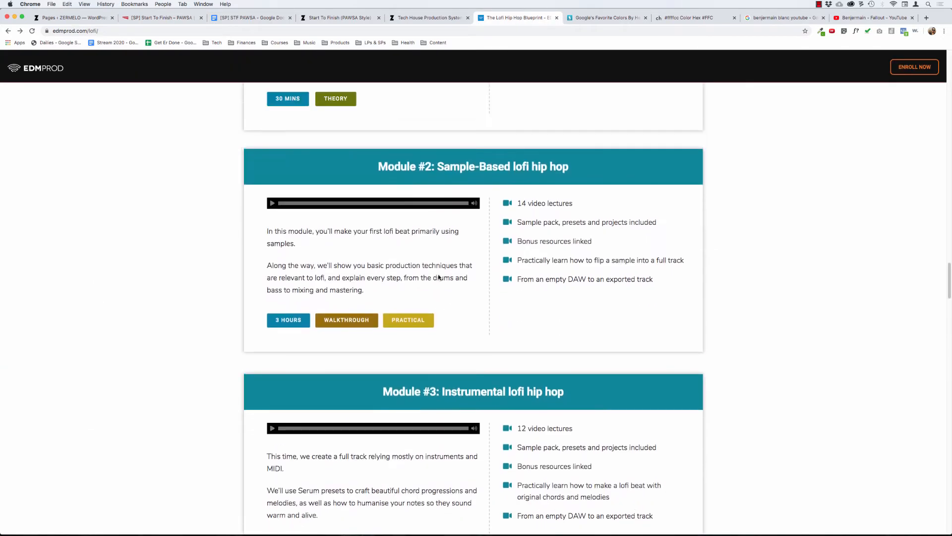
scroll(439, 277, "up", 10)
scroll(439, 277, "down", 4)
scroll(439, 276, "down", 1)
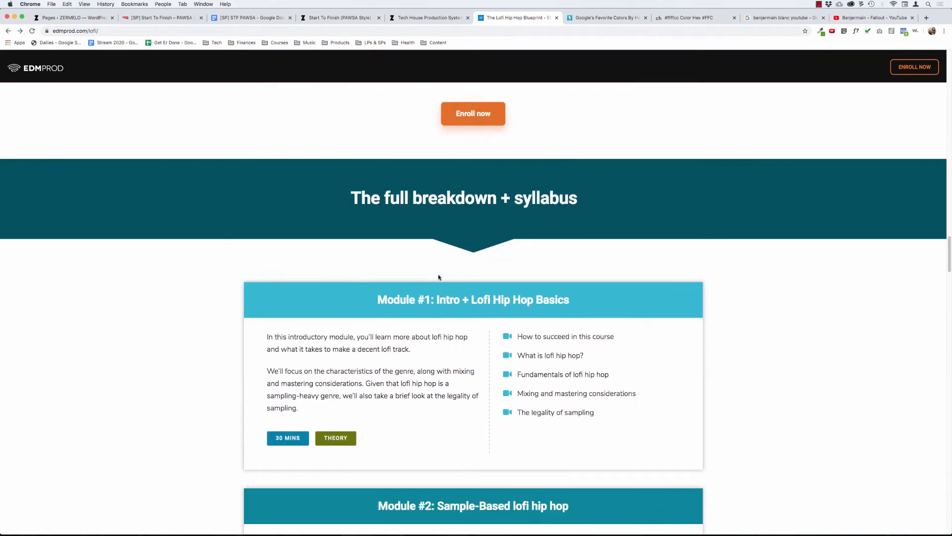
scroll(438, 277, "up", 10)
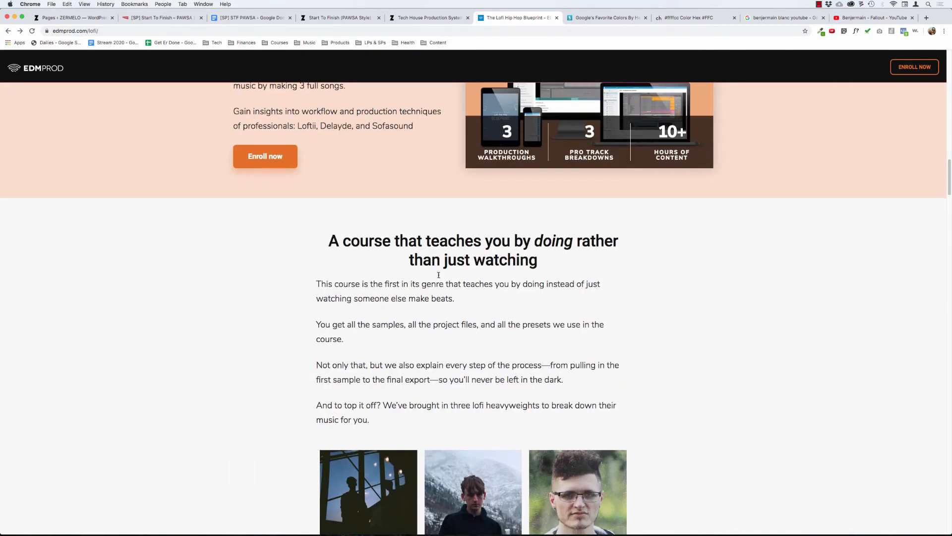
scroll(438, 275, "down", 4)
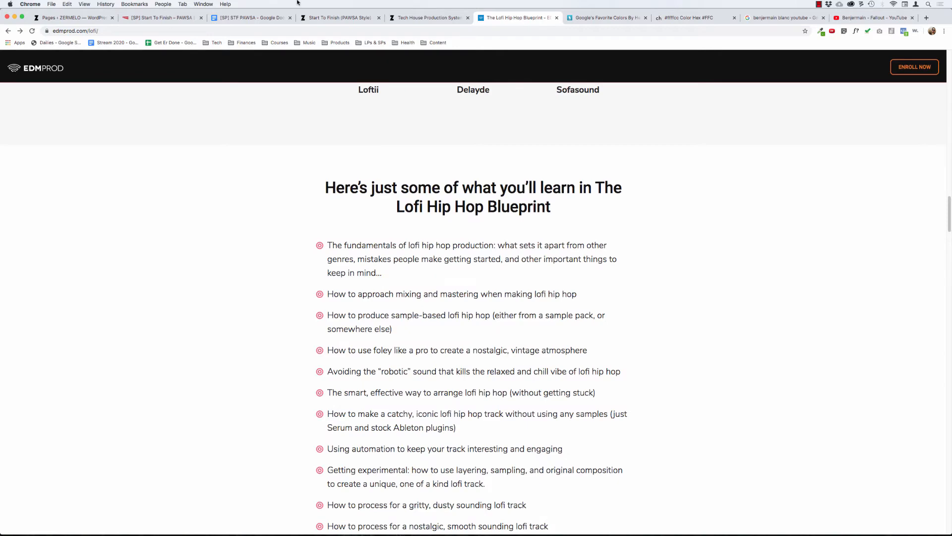
Return to the PAWSA page in Thrive Architect and review the earlier Start To Finish: PAWSA banner and the student testimonials below it
left_click(165, 18)
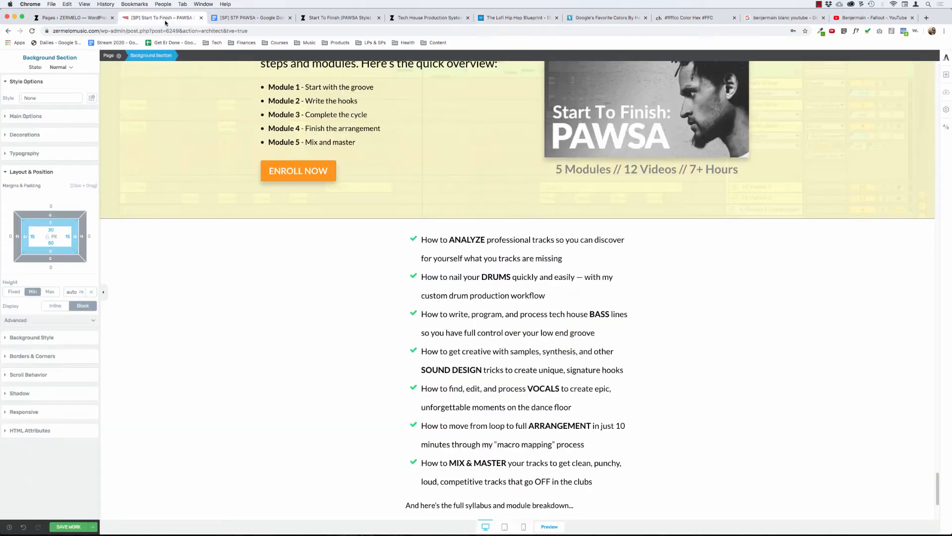
scroll(323, 220, "up", 10)
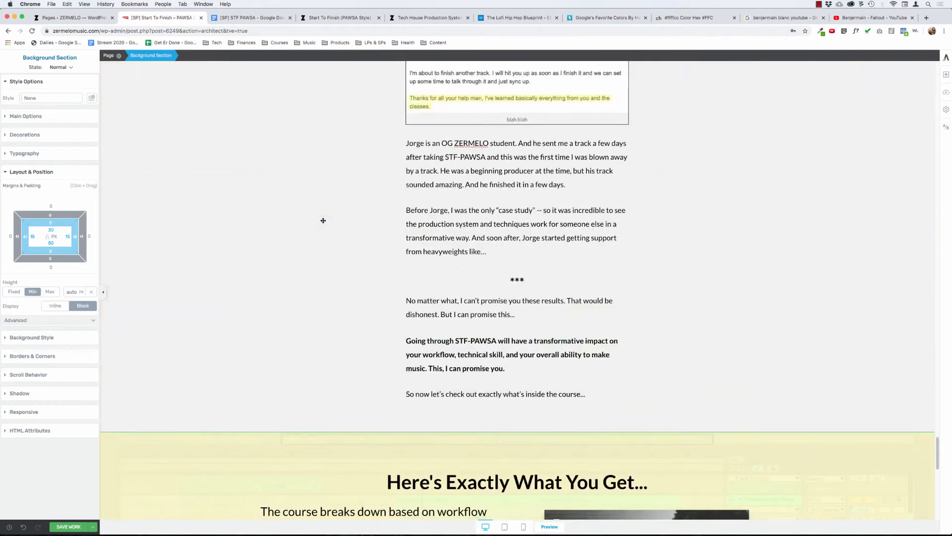
scroll(323, 221, "up", 20)
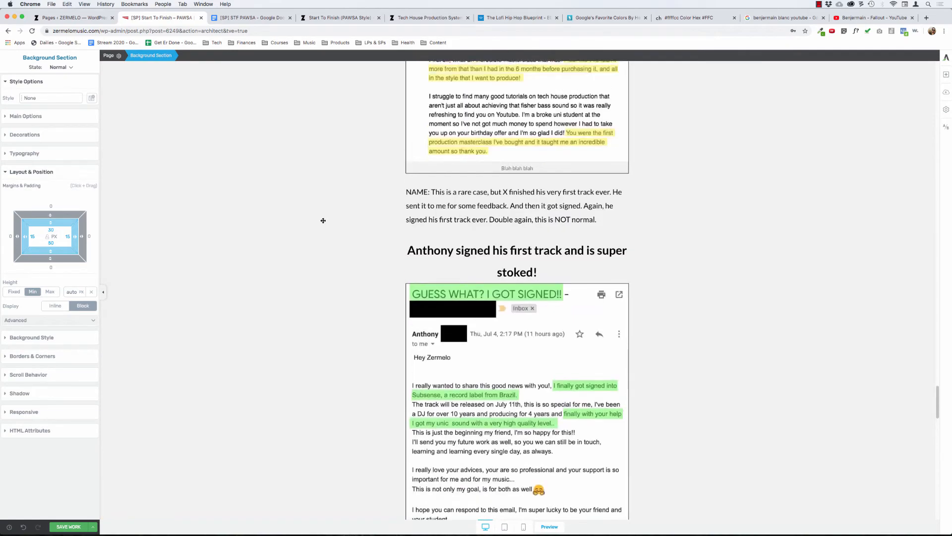
scroll(323, 220, "up", 20)
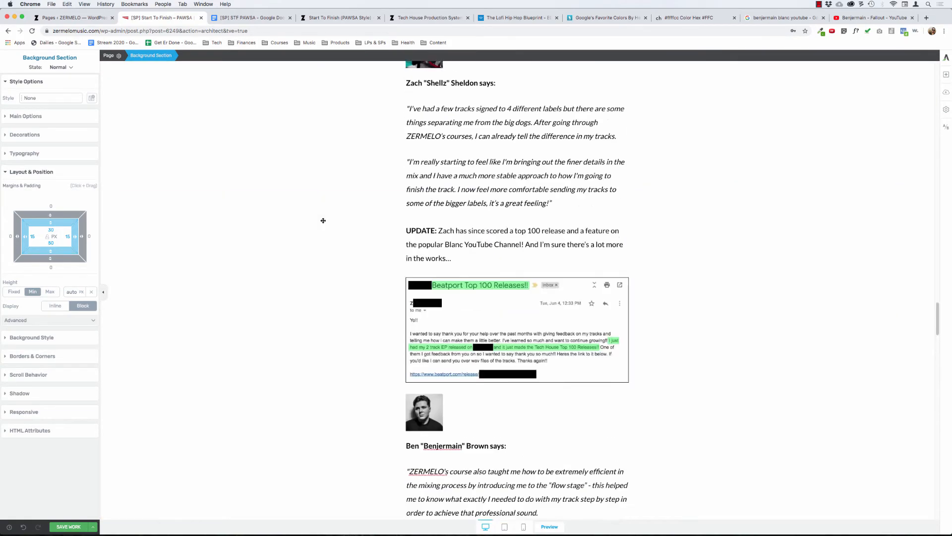
scroll(323, 220, "up", 5)
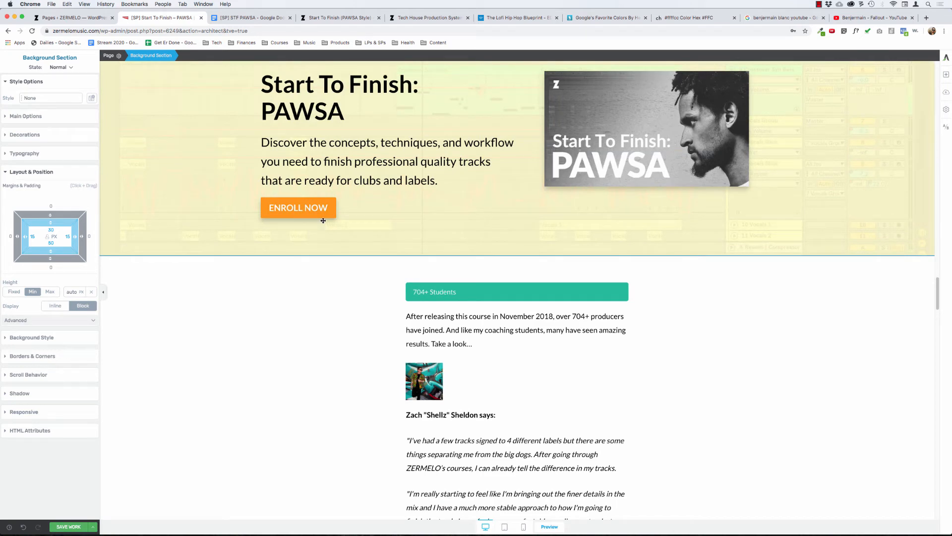
scroll(322, 220, "down", 10)
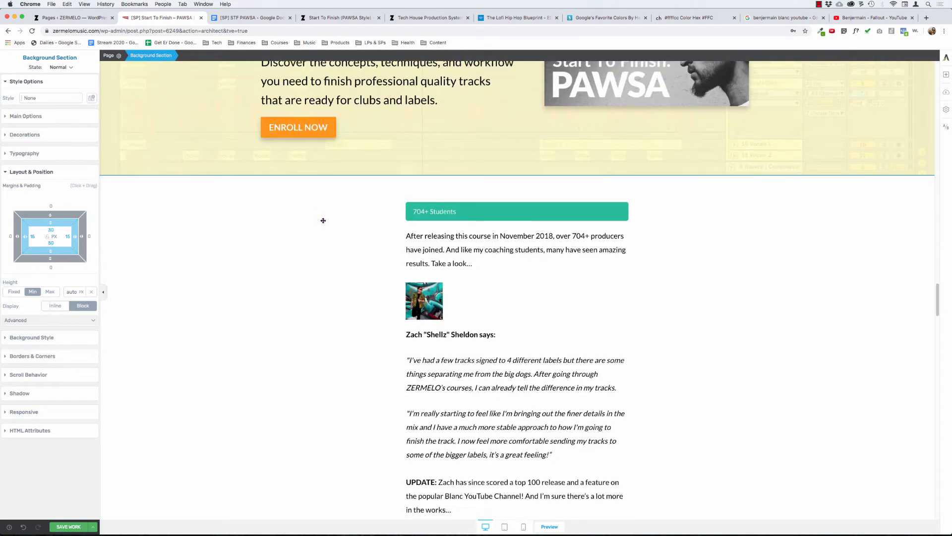
scroll(323, 220, "down", 5)
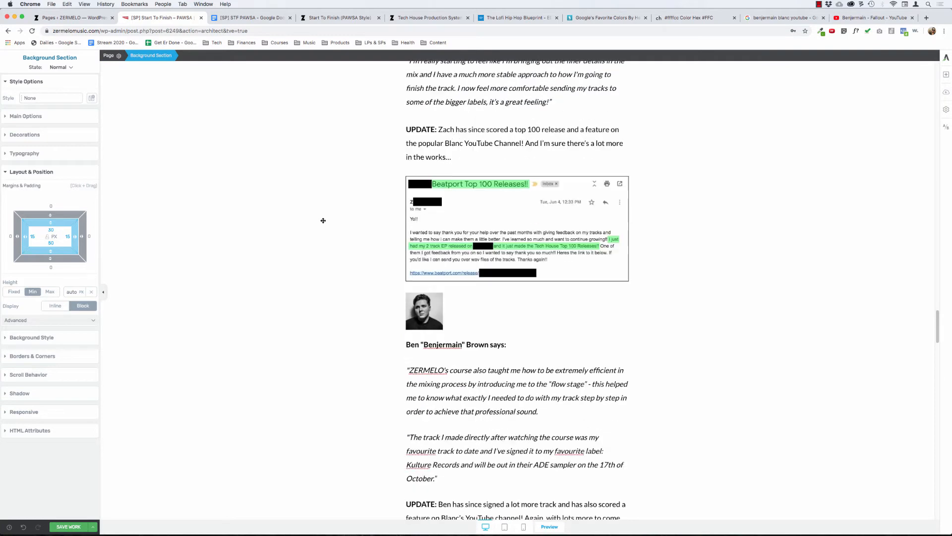
scroll(322, 220, "down", 4)
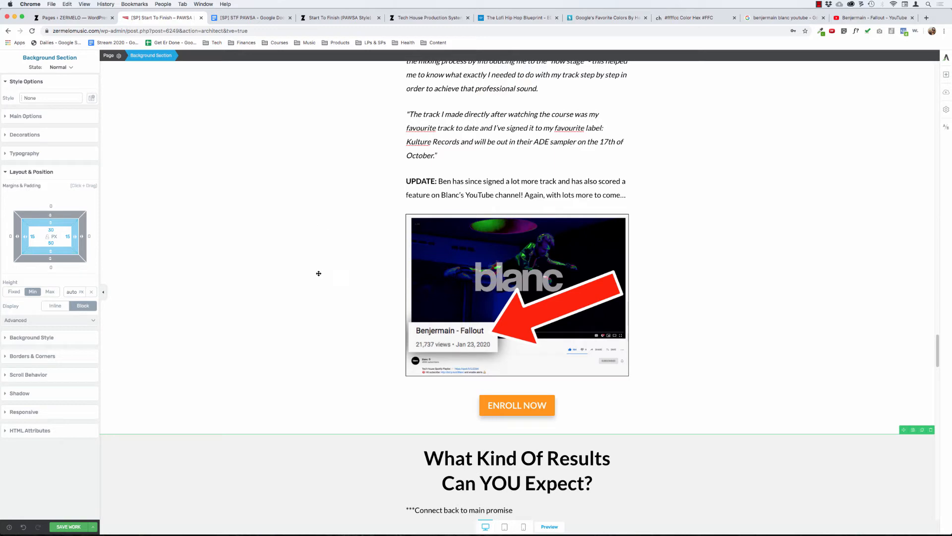
scroll(318, 282, "down", 1)
scroll(318, 281, "down", 1)
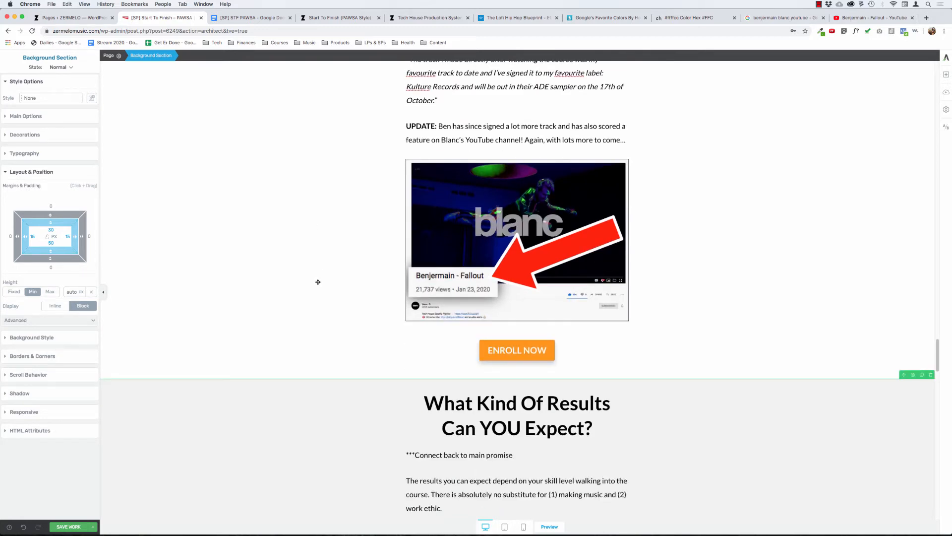
Review the "What Kind Of Results Can YOU Expect?" section through to the "Here's Exactly What You Get..." banner
scroll(318, 282, "down", 2)
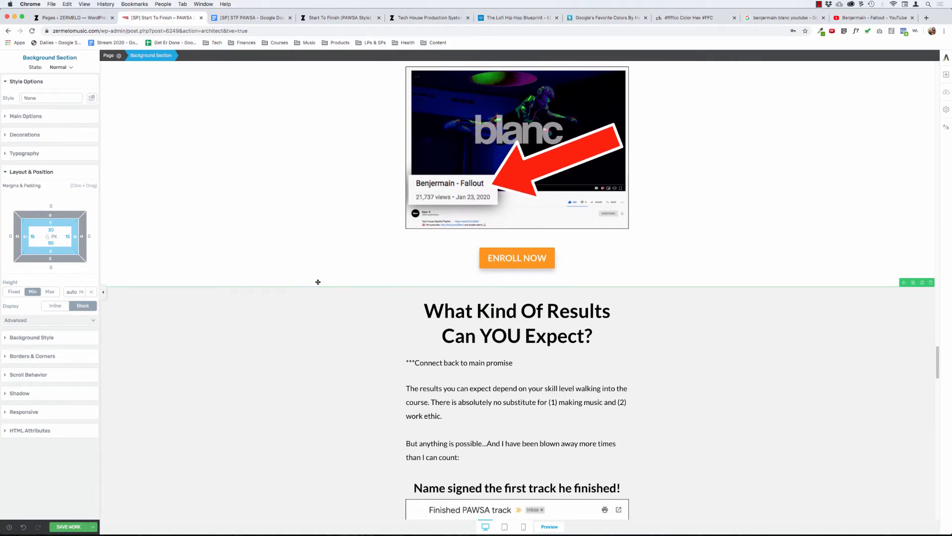
scroll(318, 281, "down", 1)
scroll(318, 282, "down", 2)
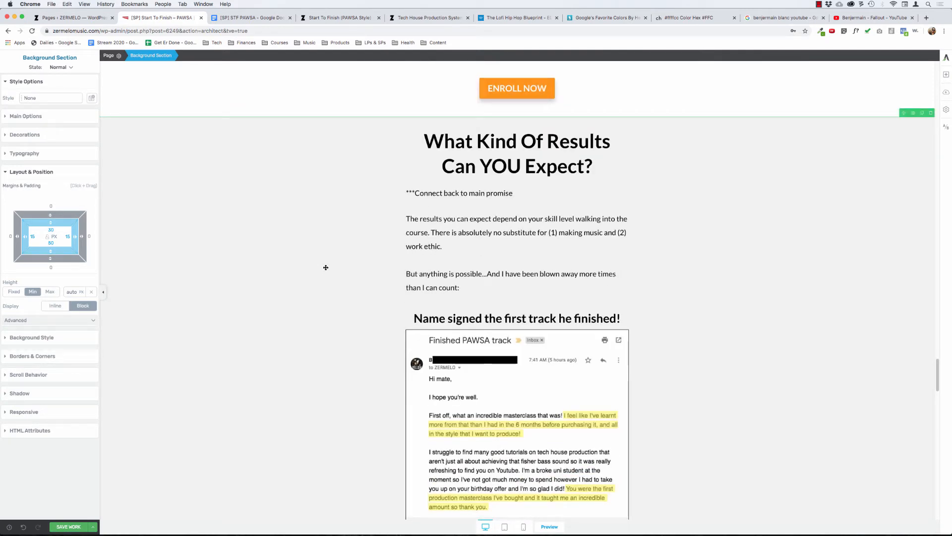
triple_click(425, 318)
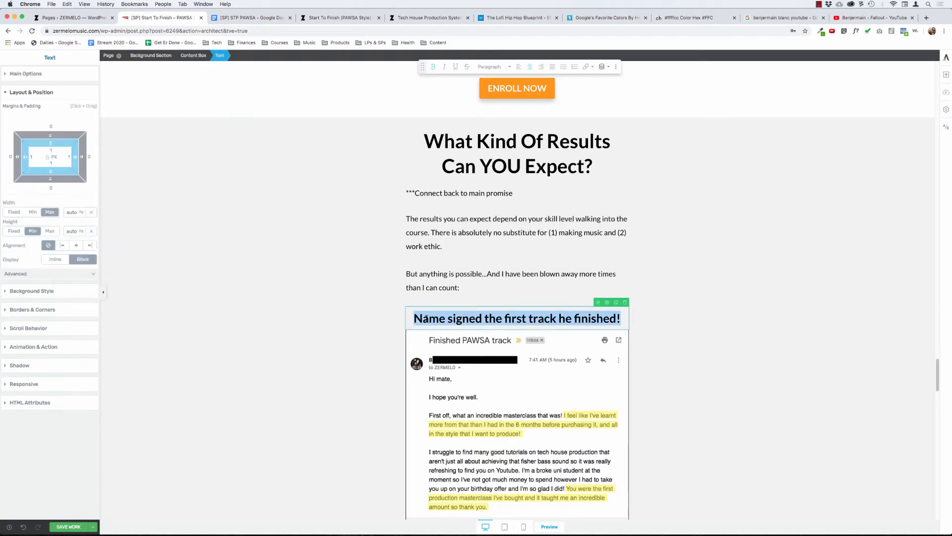
left_click(348, 275)
scroll(361, 300, "down", 1)
scroll(362, 300, "down", 8)
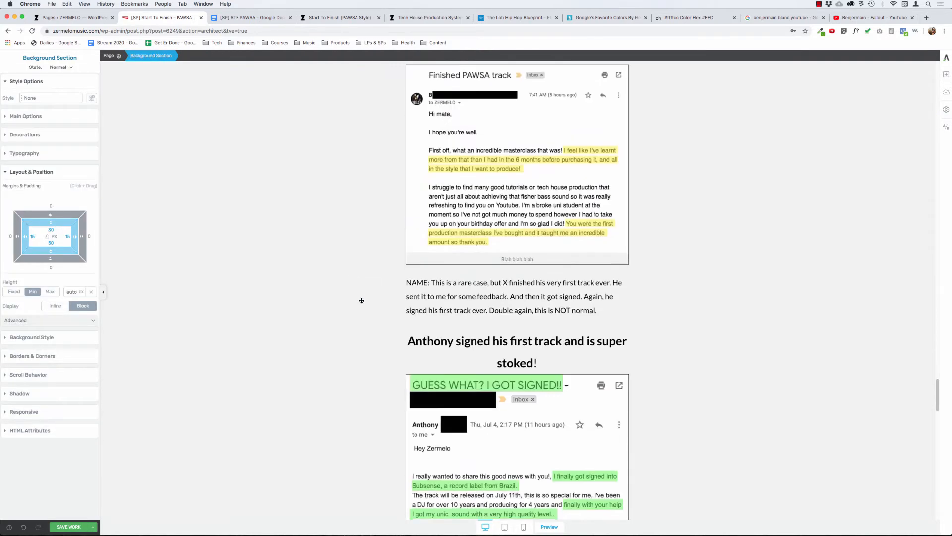
scroll(362, 300, "down", 15)
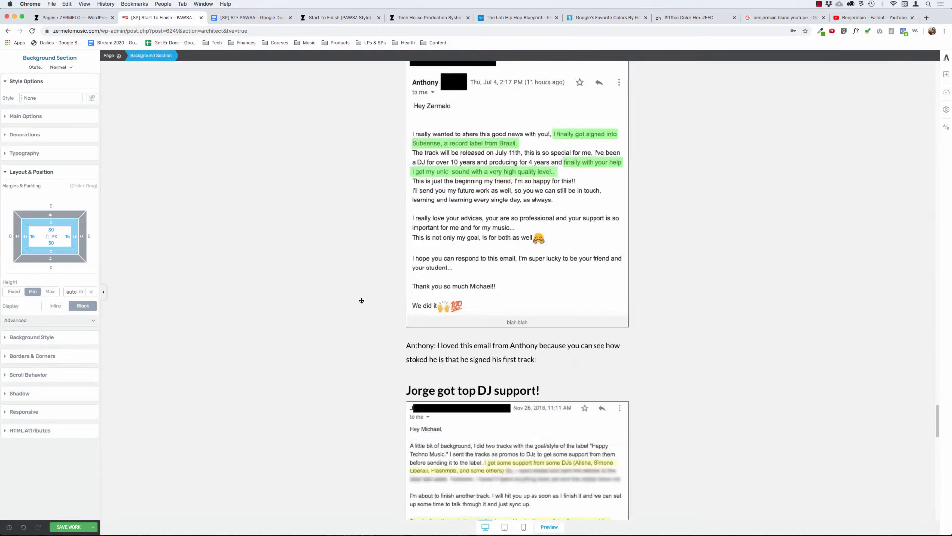
scroll(361, 300, "down", 2)
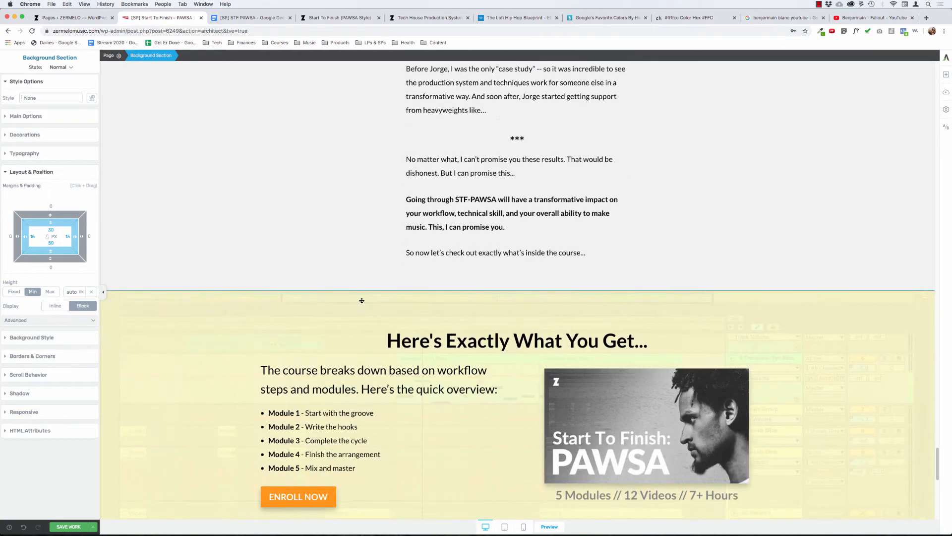
scroll(361, 300, "down", 2)
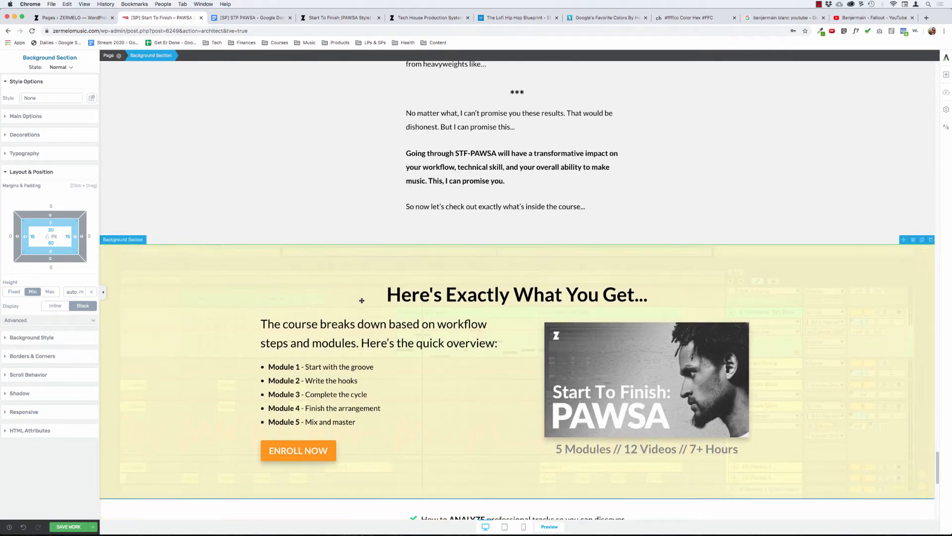
left_click(351, 358)
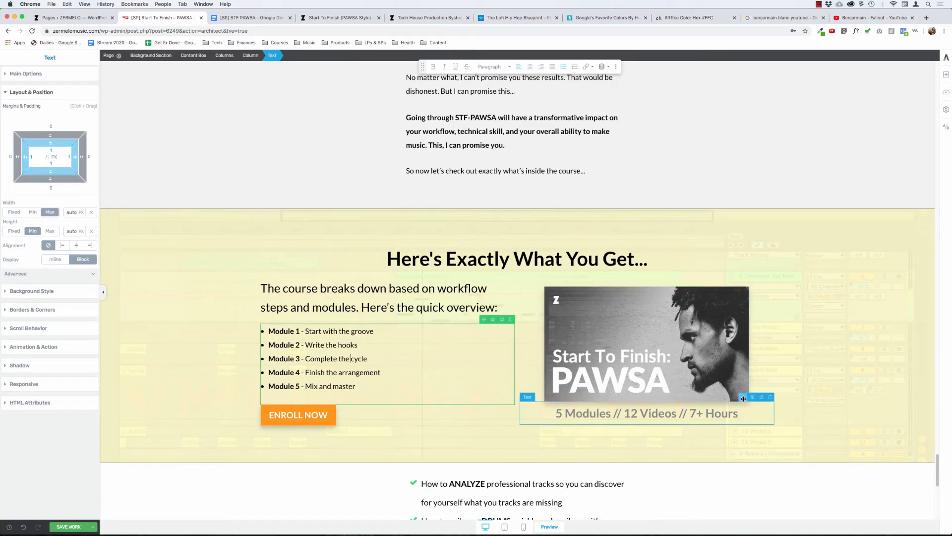
left_click_drag(740, 397, 516, 263)
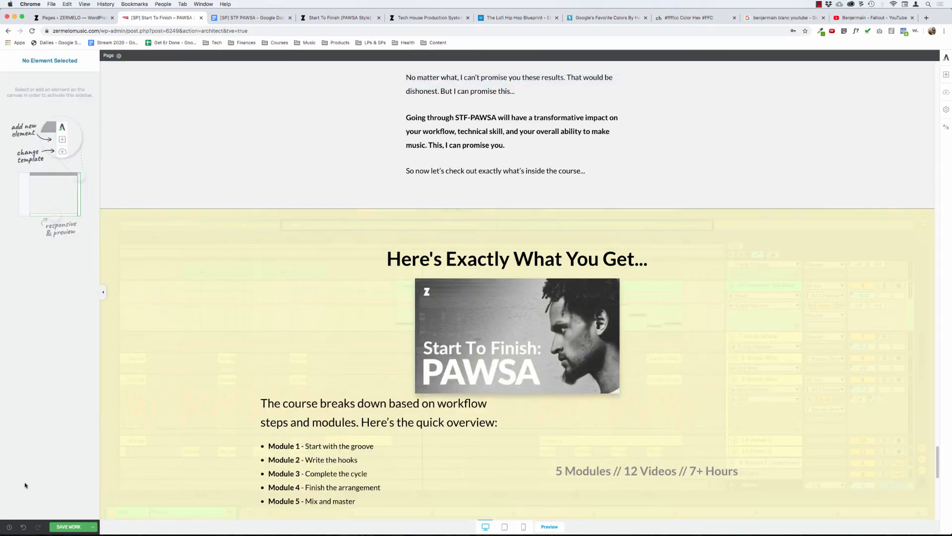
left_click(24, 527)
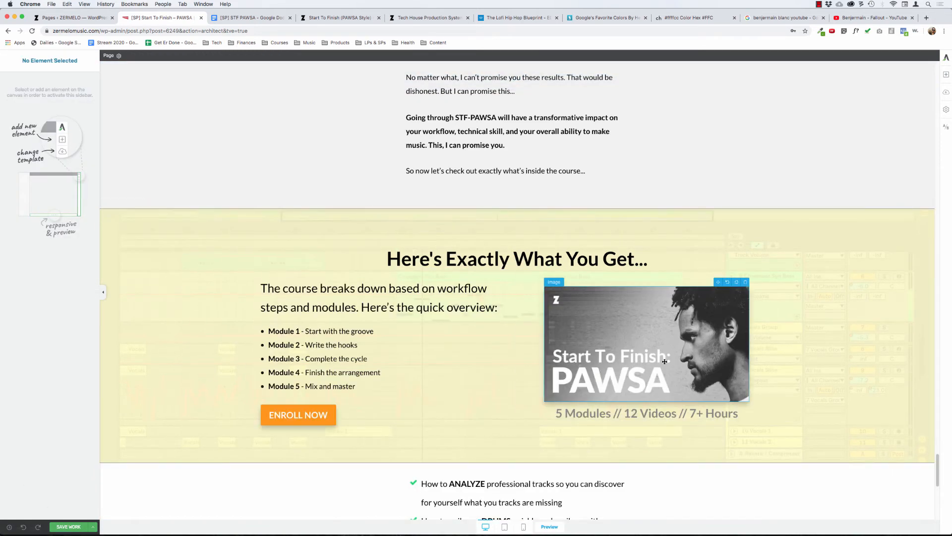
Move the "5 Modules // 12 Videos // 7+ Hours" line directly under the banner heading and set the heading's bottom line spacing to 0 px
left_click_drag(741, 399, 518, 267)
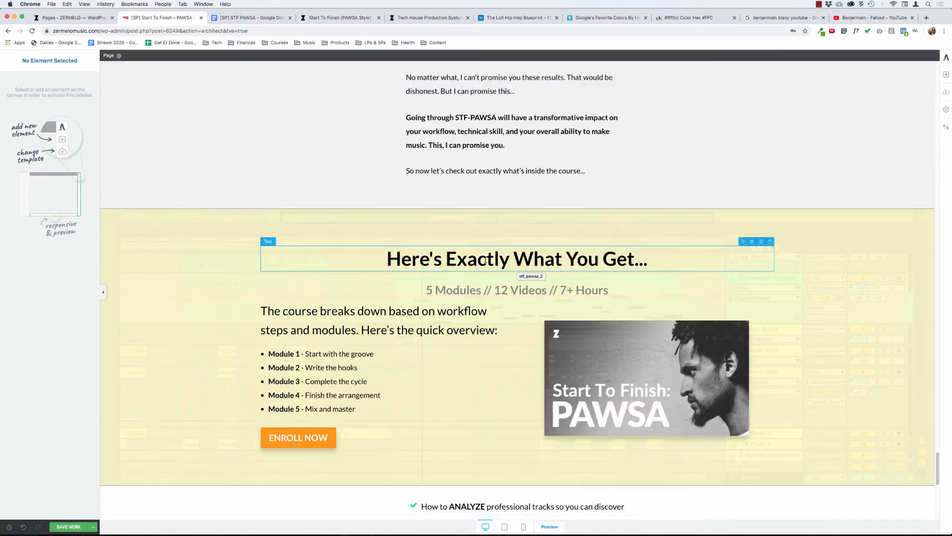
left_click(22, 93)
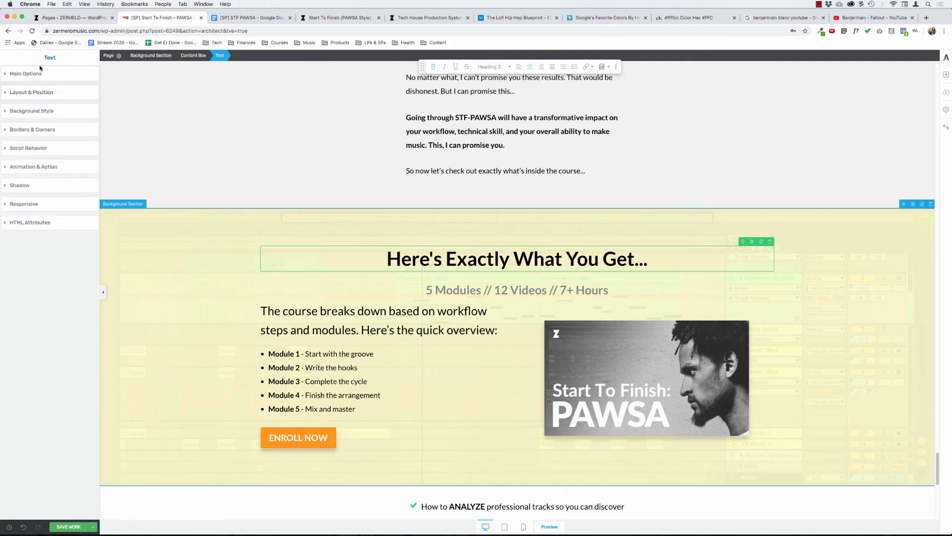
left_click(27, 74)
left_click_drag(52, 213, 52, 205)
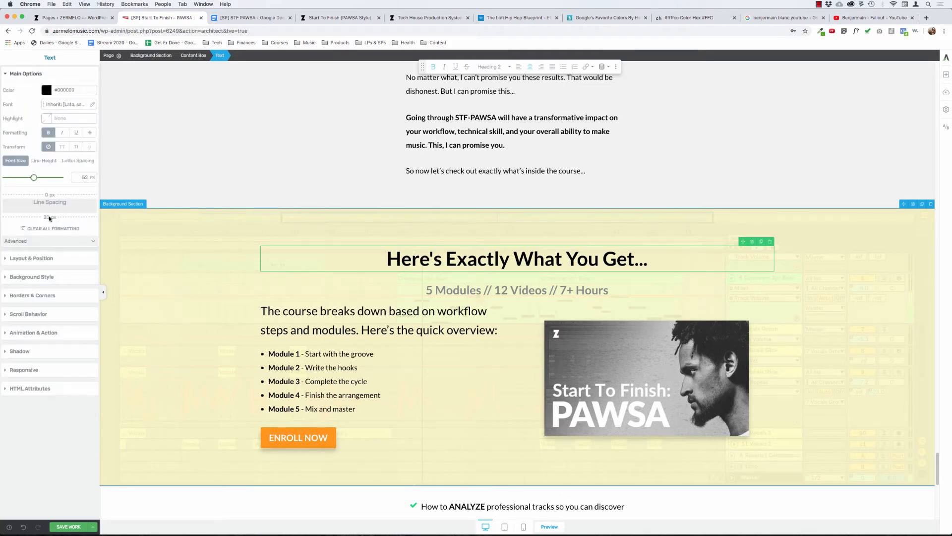
left_click(495, 155)
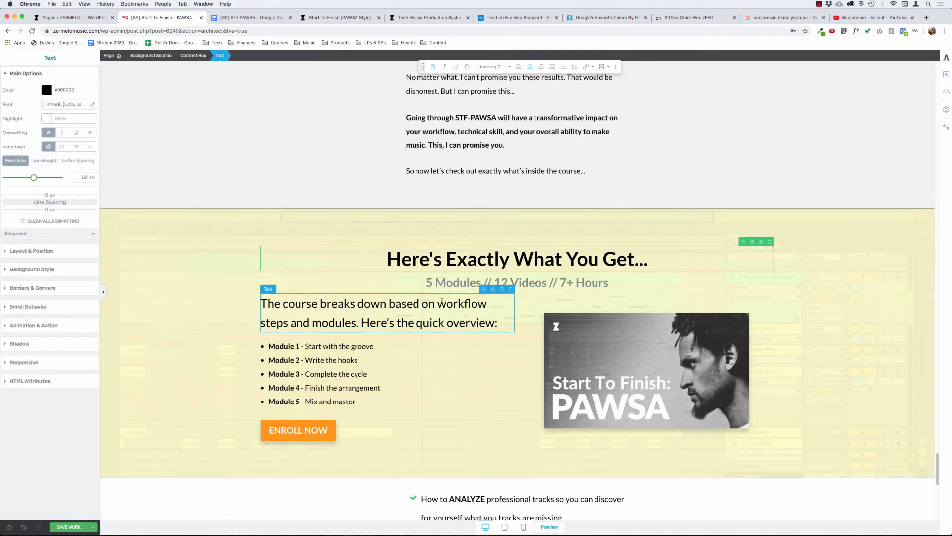
Add a bottom margin to the "5 Modules // 12 Videos // 7+ Hours" line to separate it from the columns below
left_click(465, 283)
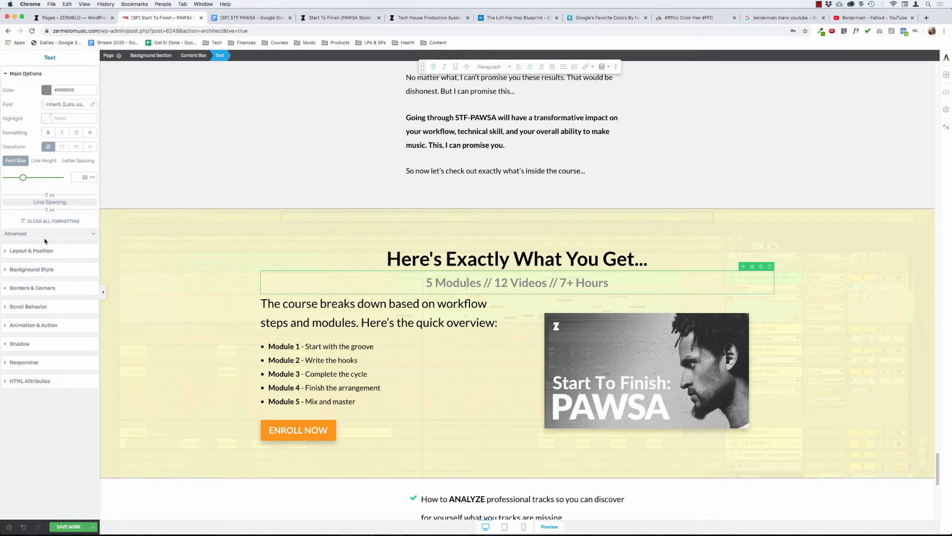
left_click(36, 252)
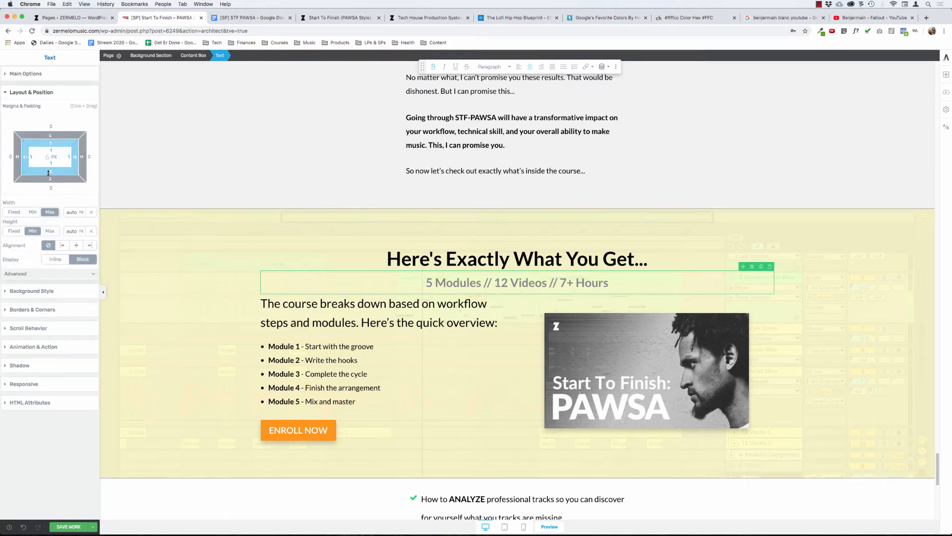
left_click(47, 157)
left_click_drag(51, 150, 56, 195)
left_click(47, 157)
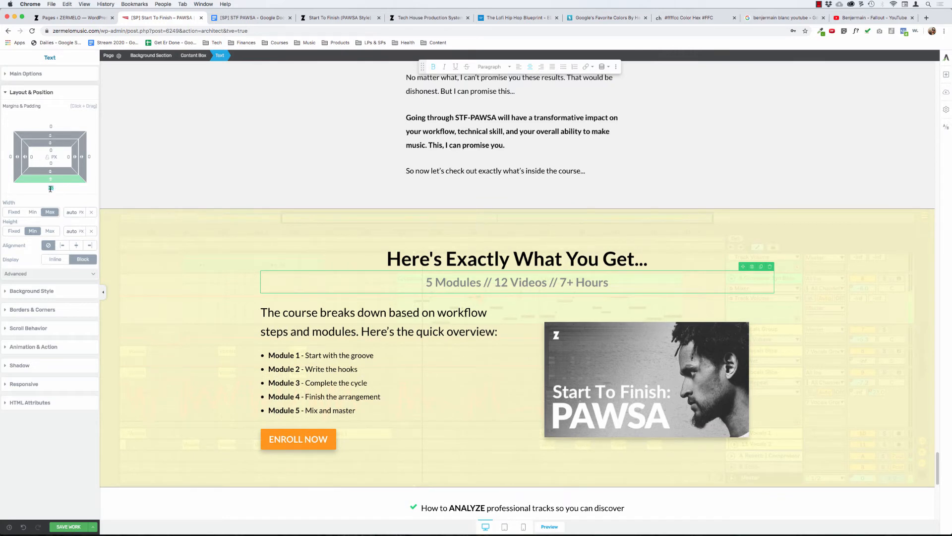
Fine-tune the bottom margin of the "5 Modules // 12 Videos // 7+ Hours" line to adjust its gap from the columns
left_click(51, 189)
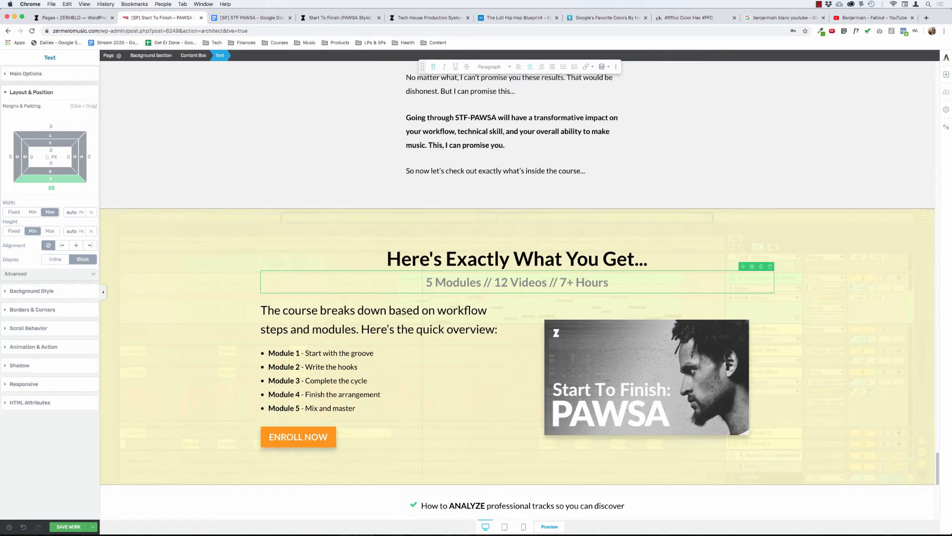
left_click(506, 144)
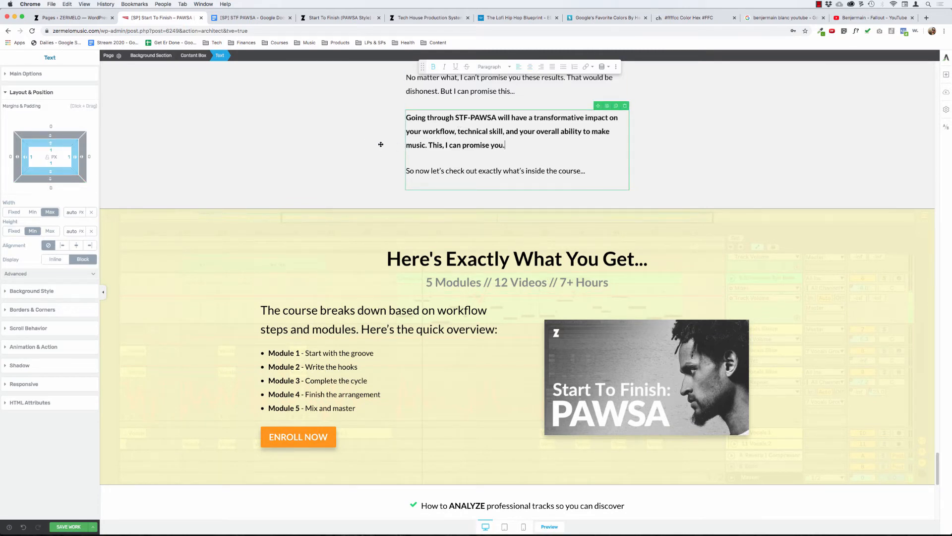
left_click(445, 282)
left_click(52, 188)
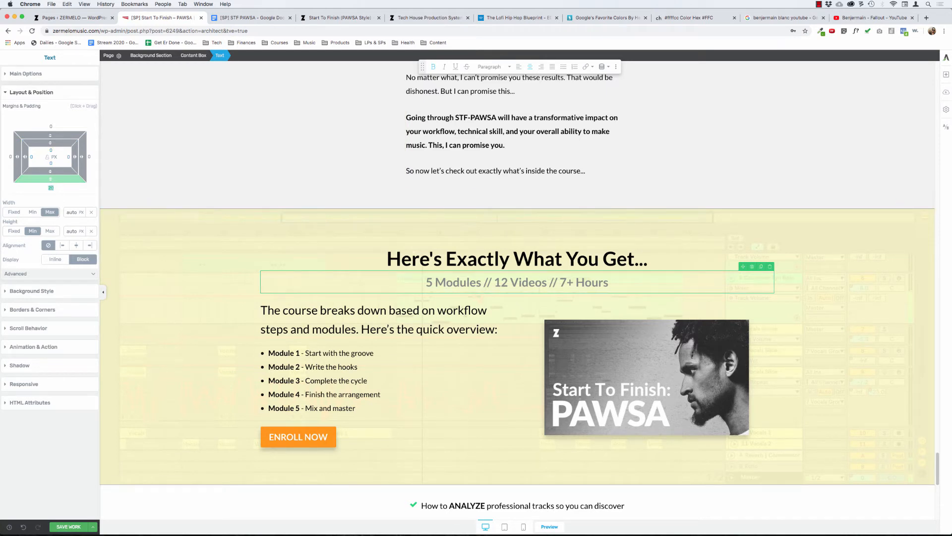
left_click(172, 325)
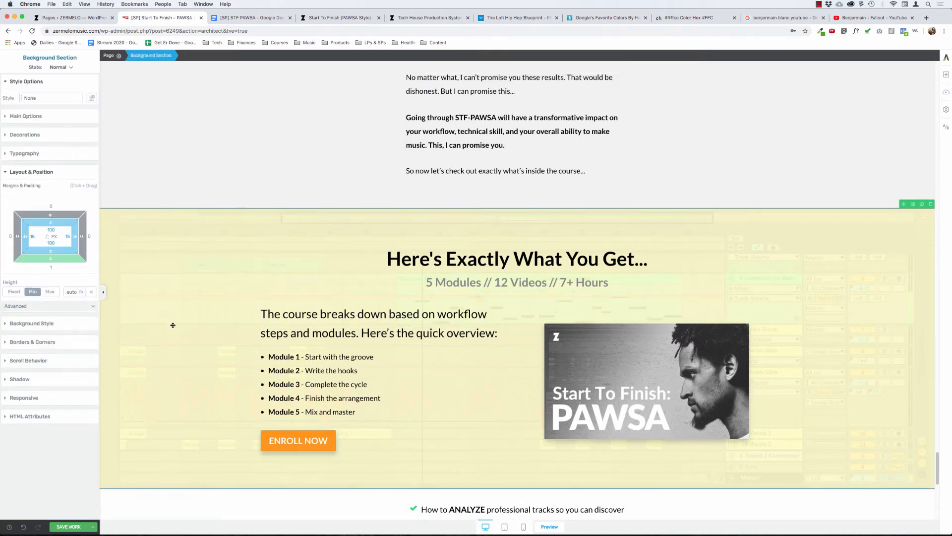
Replace "The course" at the start of the banner's intro text with "Start To Finish: PAWSA" in italics
scroll(172, 325, "down", 1)
scroll(172, 325, "down", 1)
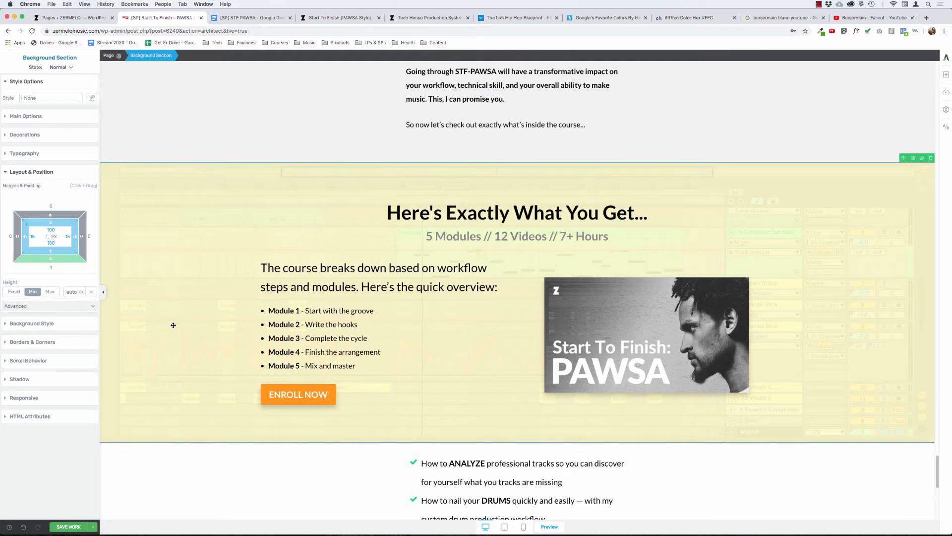
left_click(320, 268)
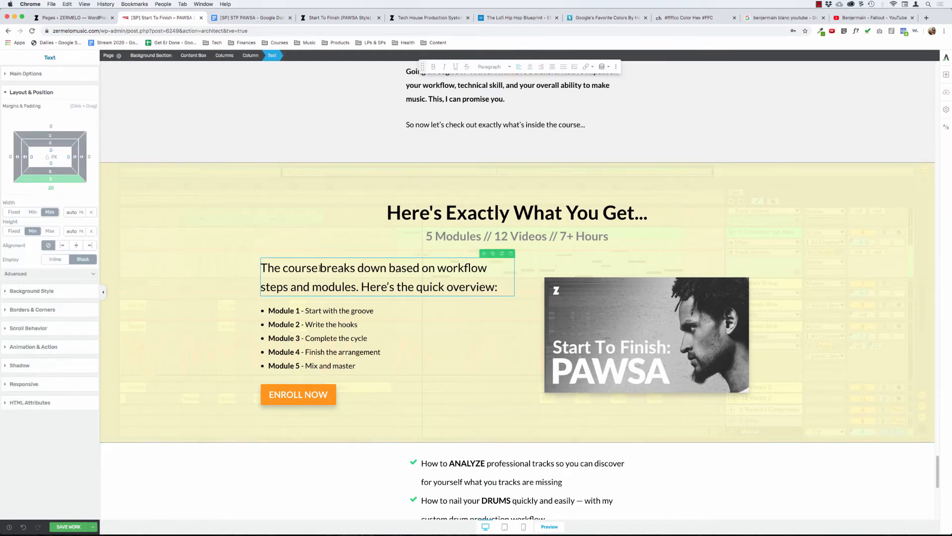
key("alt+BackSpace")
key("alt+BackSpace")
type("Start To ")
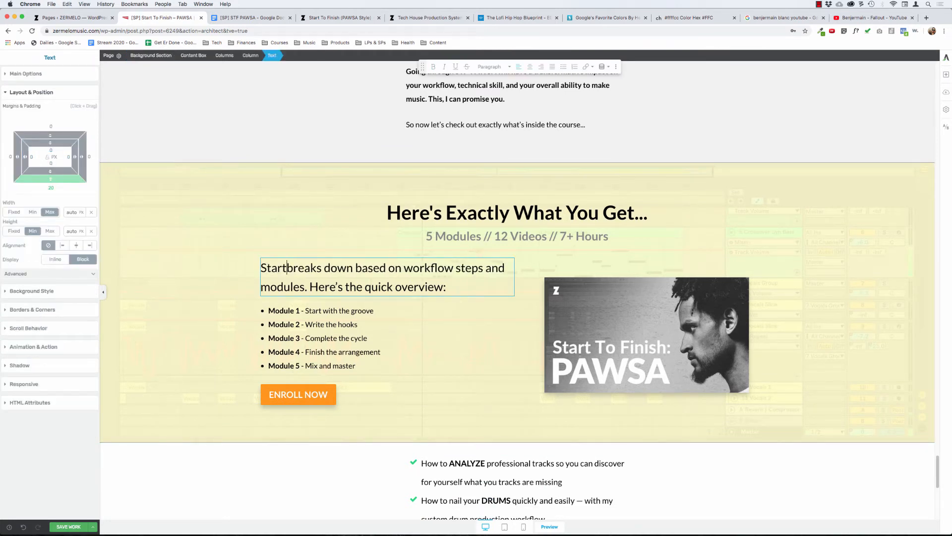
type("Finish")
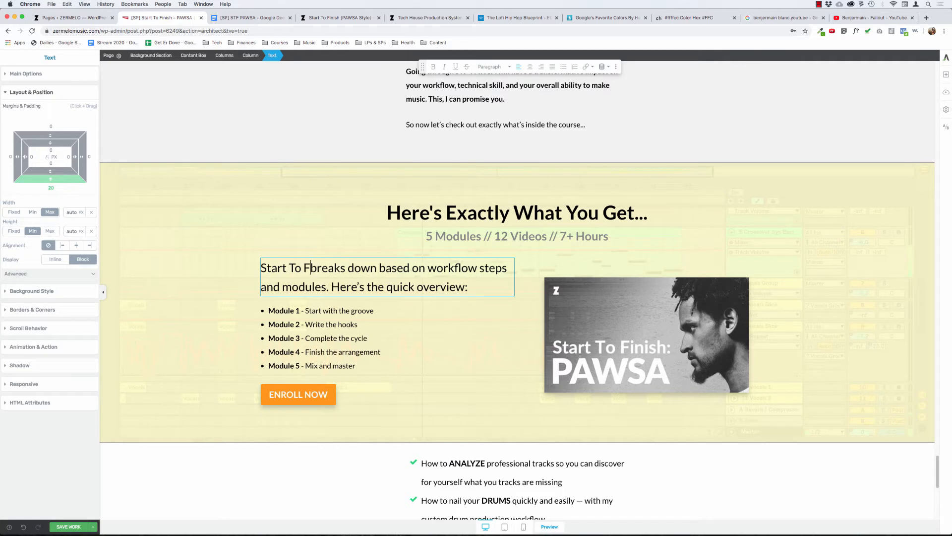
key("BackSpace")
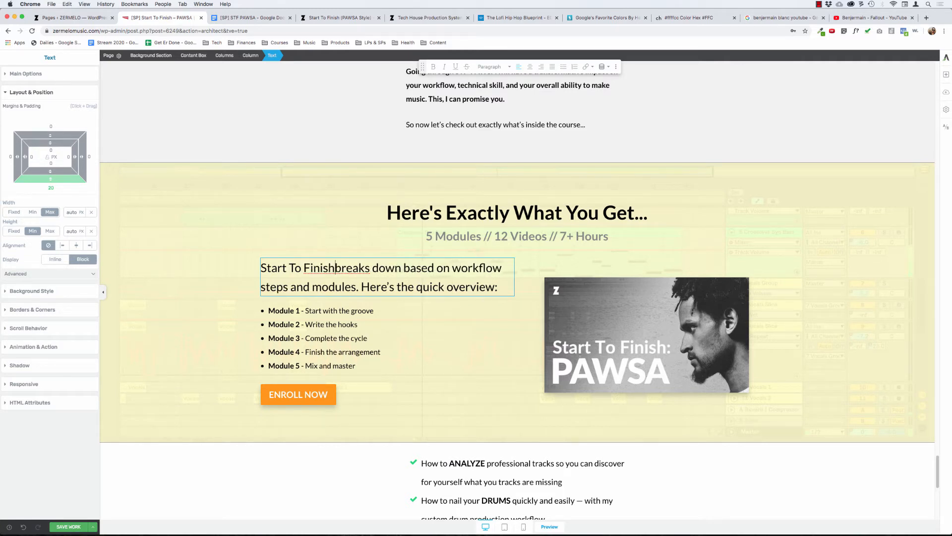
type(": PAWSA")
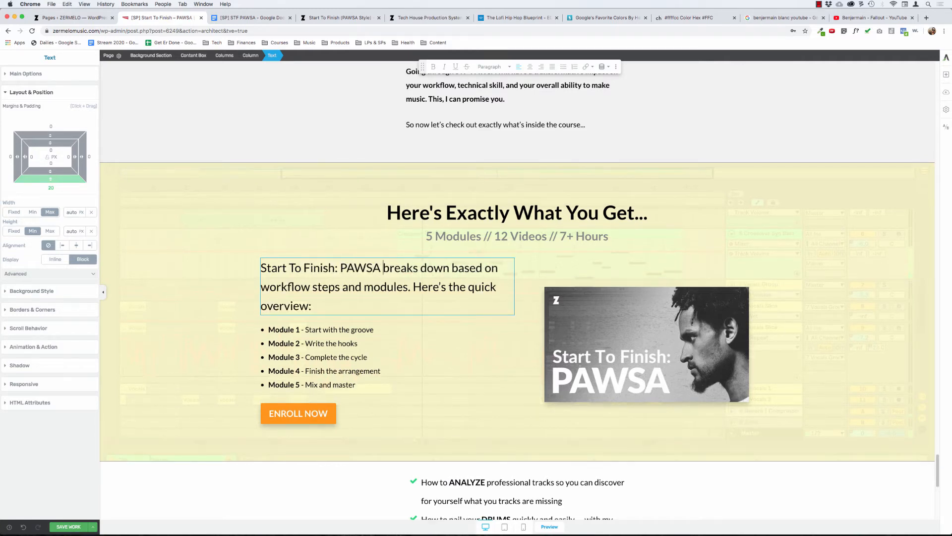
key("shift+super+Left")
key("super+i")
key("Right")
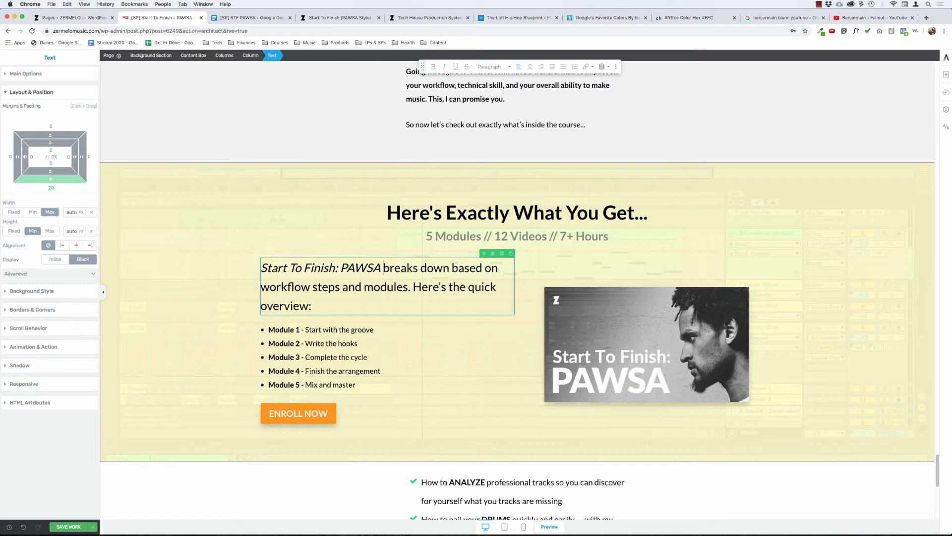
Replace "breaks down based" in the intro text with non-italic "is neatly organized based"
type("is neatly or")
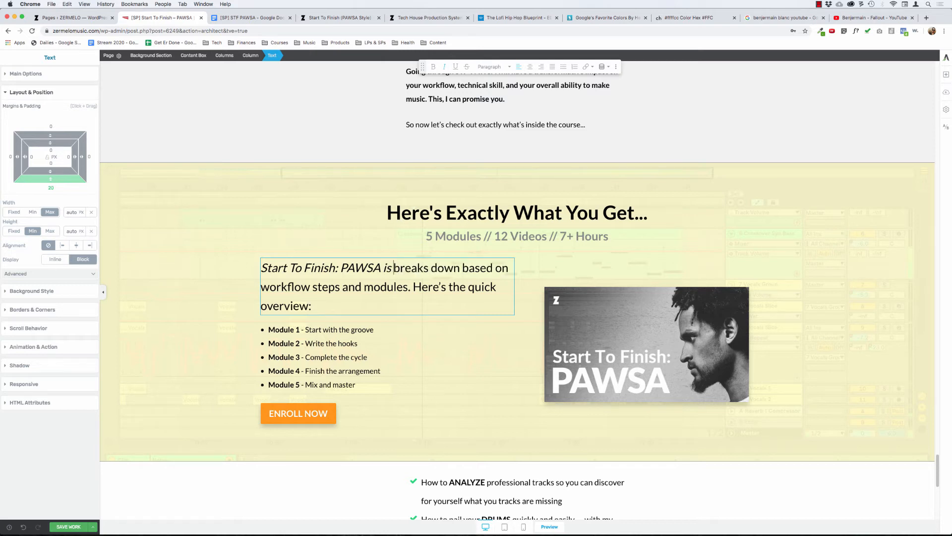
key("BackSpace")
key("BackSpace")
key("BackSpace")
key("BackSpace")
key("BackSpace")
key("BackSpace")
key("BackSpace")
key("BackSpace")
key("BackSpace")
key("BackSpace")
key("BackSpace")
key("BackSpace")
type("is neatly or")
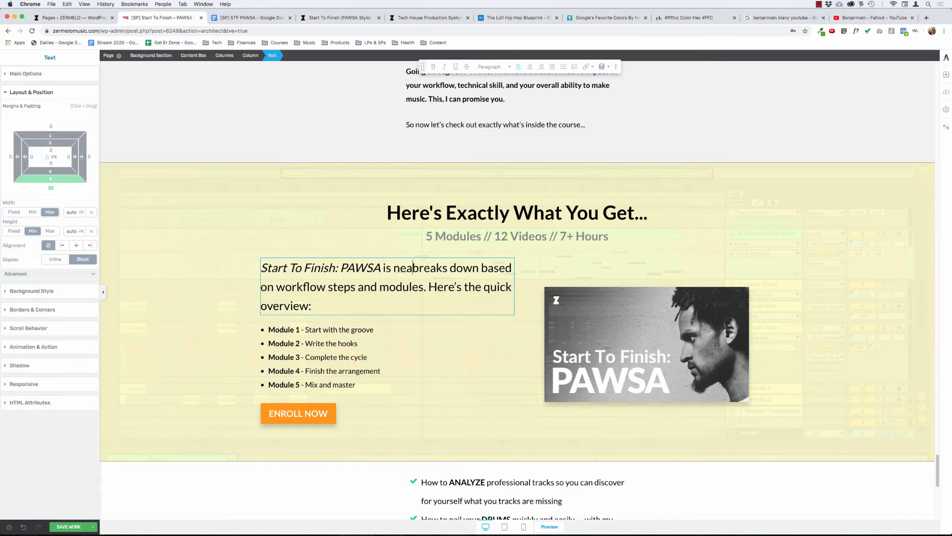
type("ganized ")
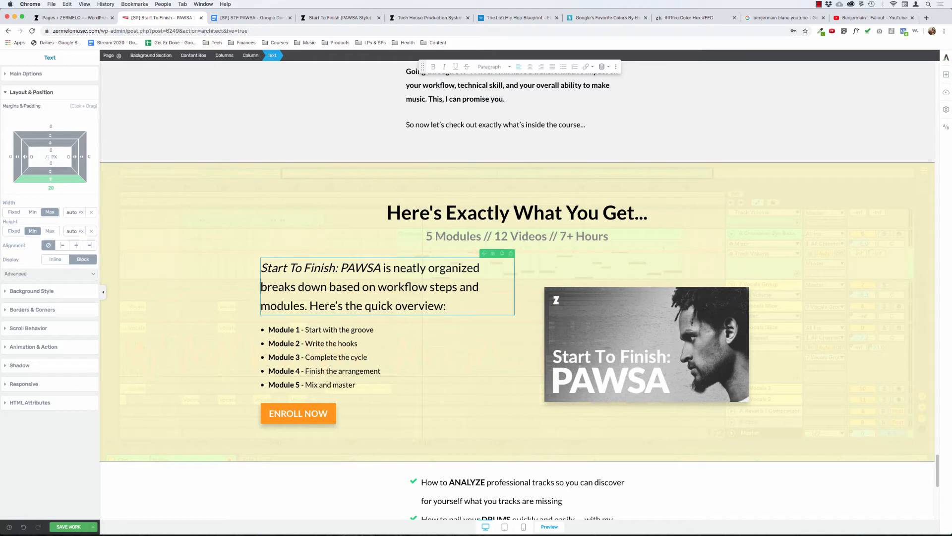
type("based")
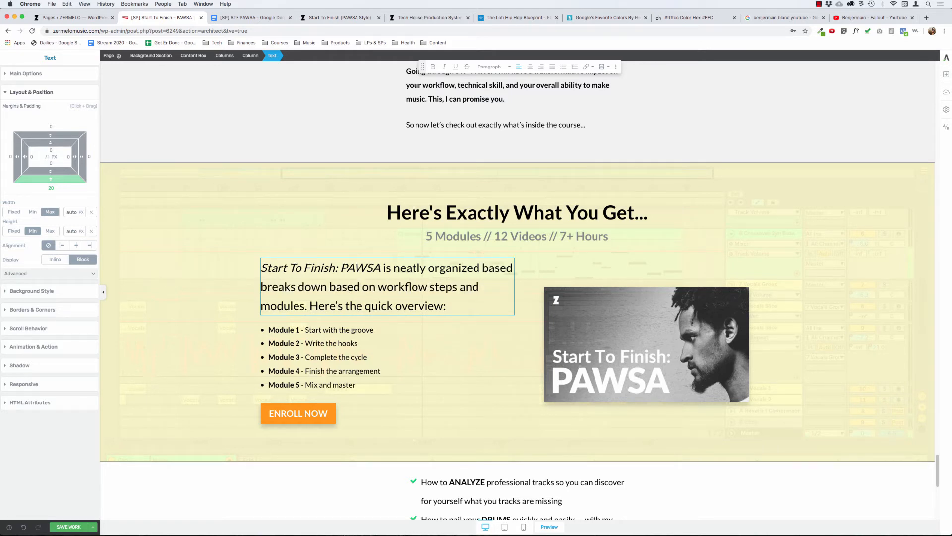
key("shift+alt+Right")
key("shift+alt+Right")
key("shift+alt+Right")
key("shift+Right")
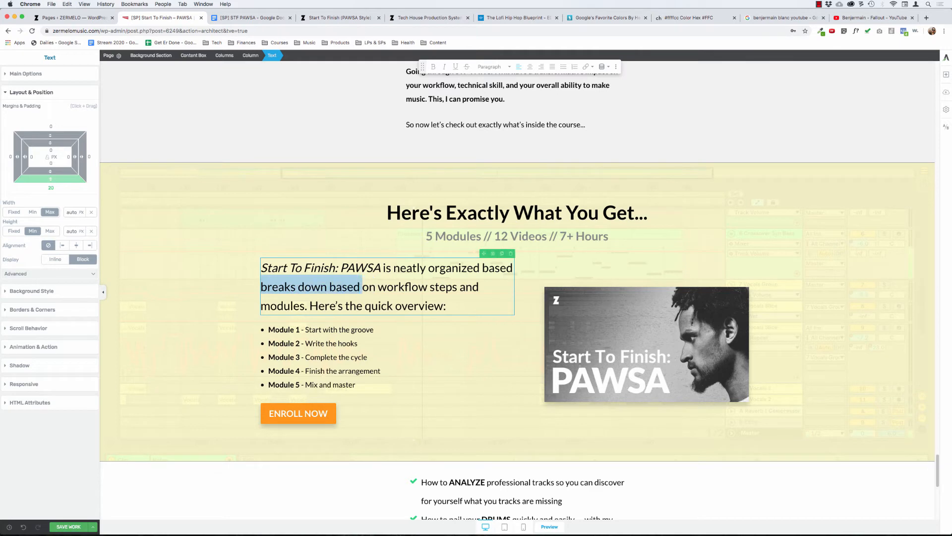
key("BackSpace")
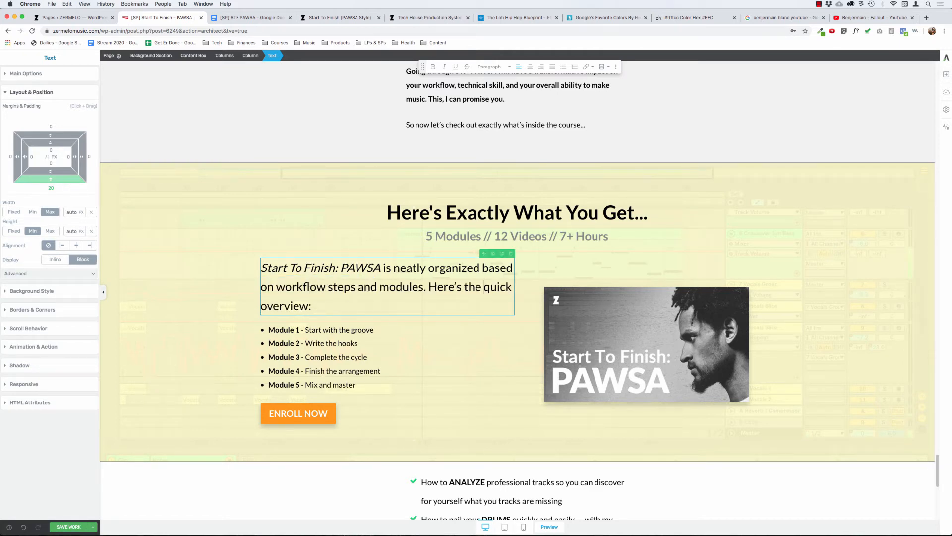
Shorten the intro's second sentence from "Here's the quick overview:" to "Quick overview:"
key("alt+BackSpace")
key("alt+BackSpace")
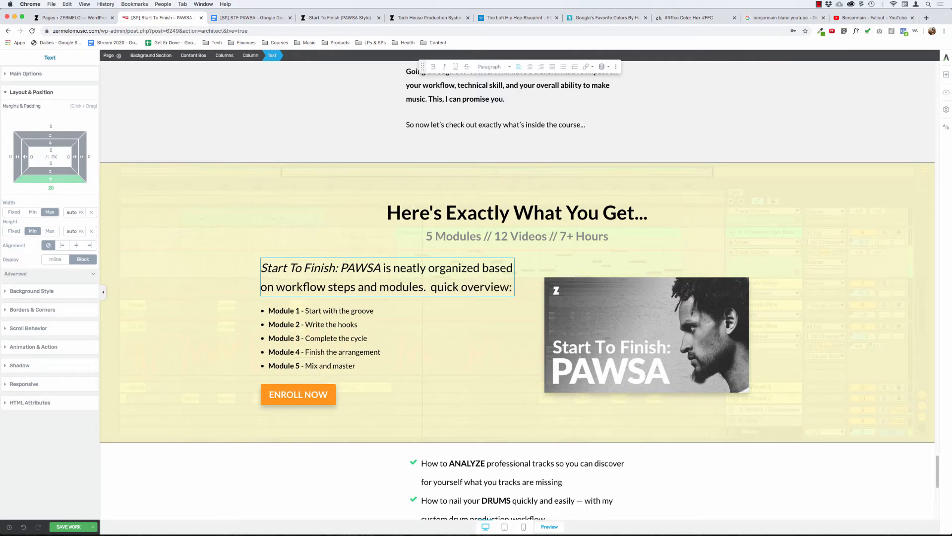
key("BackSpace")
key("Delete")
type("Q")
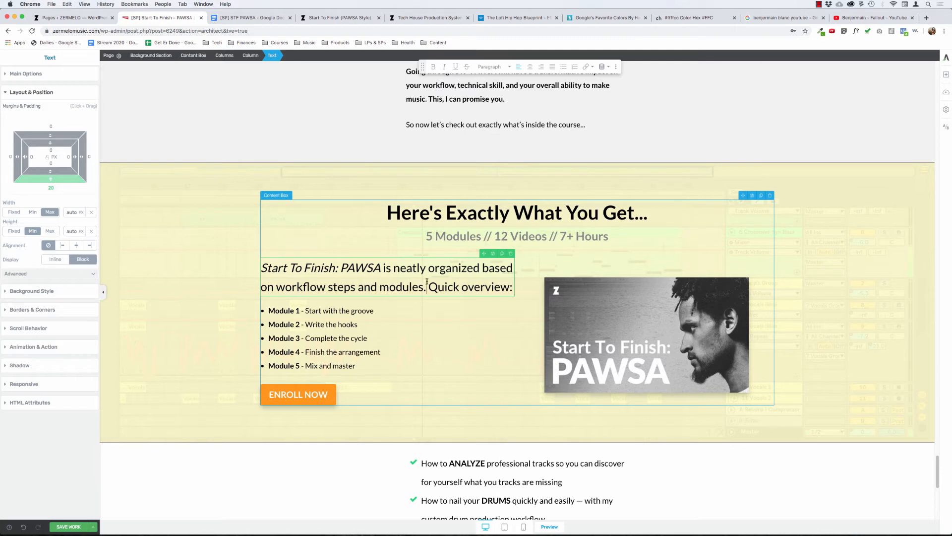
Delete the "Quick overview" sentence and end the intro text with "modules:"
left_click_drag(424, 287, 513, 287)
key("BackSpace")
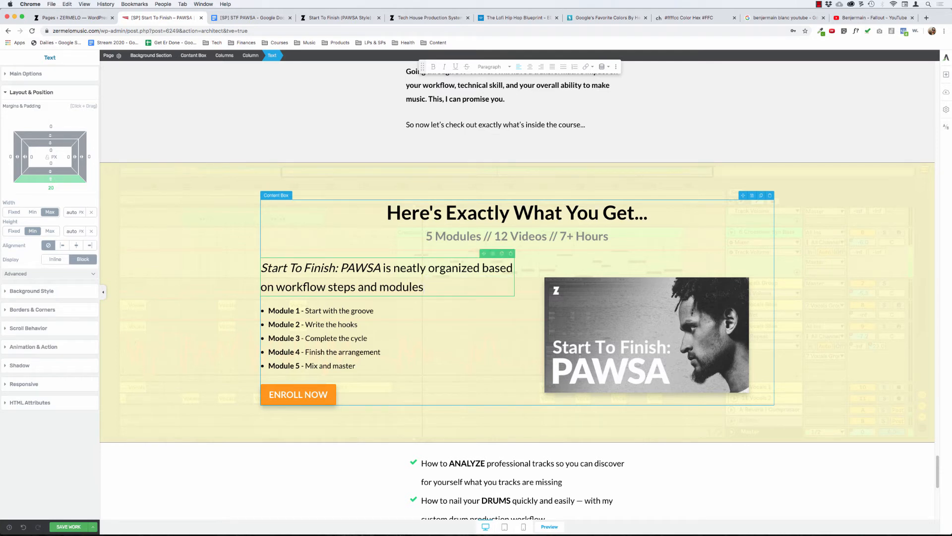
type(":")
left_click(232, 307)
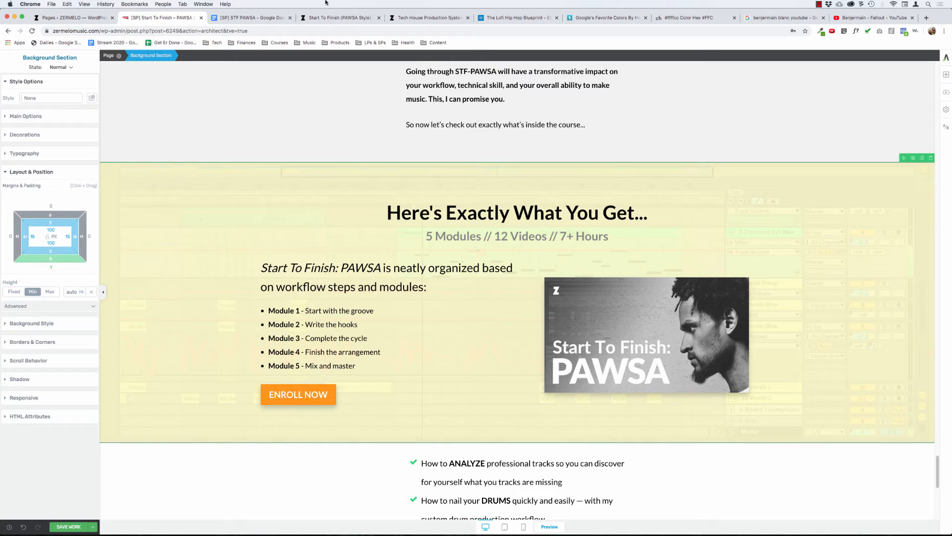
Switch to color-hex, go back to the #ff9900 color page and copy its #ffeacc tint code
left_click(673, 19)
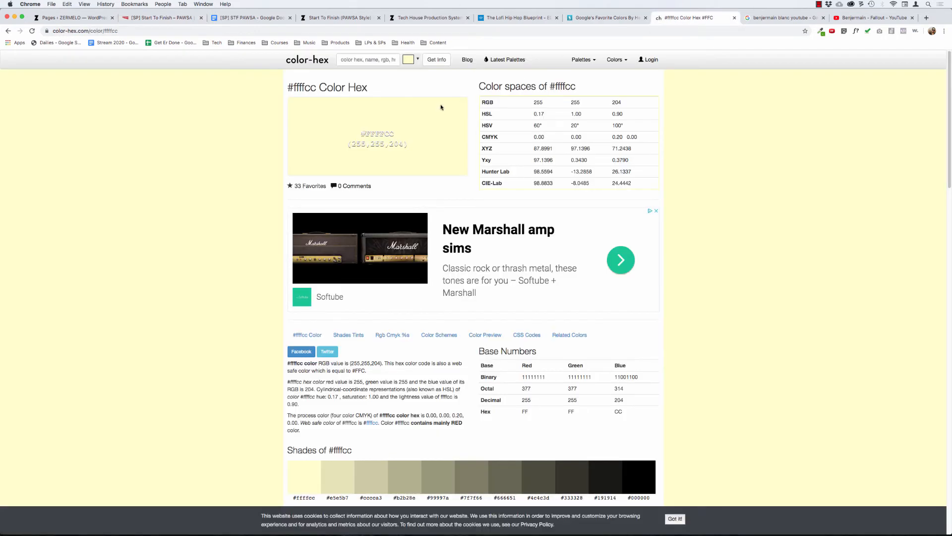
left_click(369, 60)
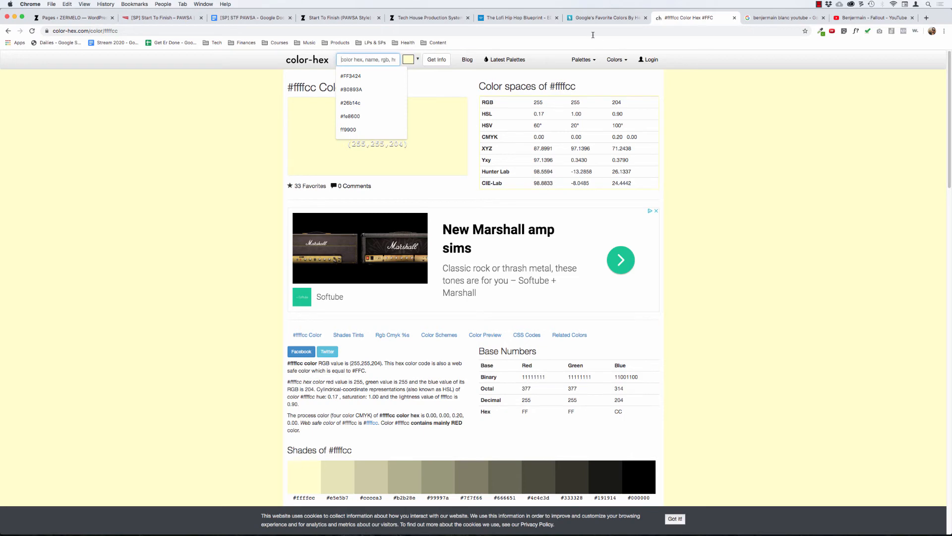
scroll(250, 248, "down", 7)
scroll(251, 248, "up", 7)
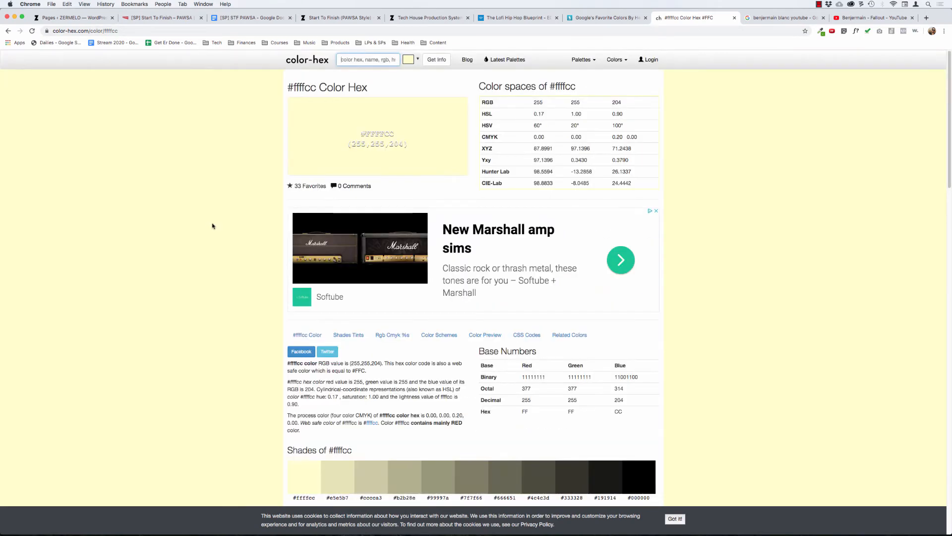
key("super+[")
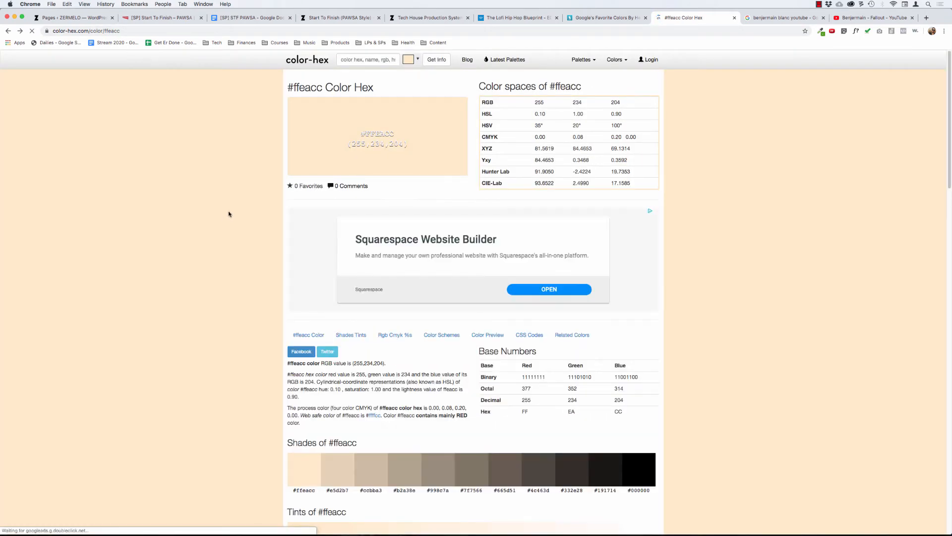
key("super+[")
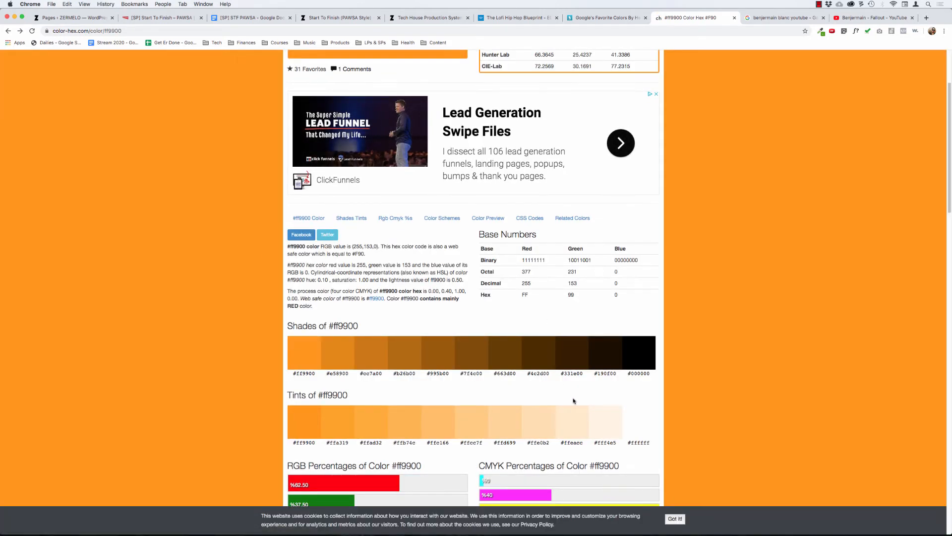
left_click_drag(587, 442, 559, 442)
key("super+c")
Back in Thrive Architect, set the banner background's solid color layer to #ffeacc
left_click(137, 17)
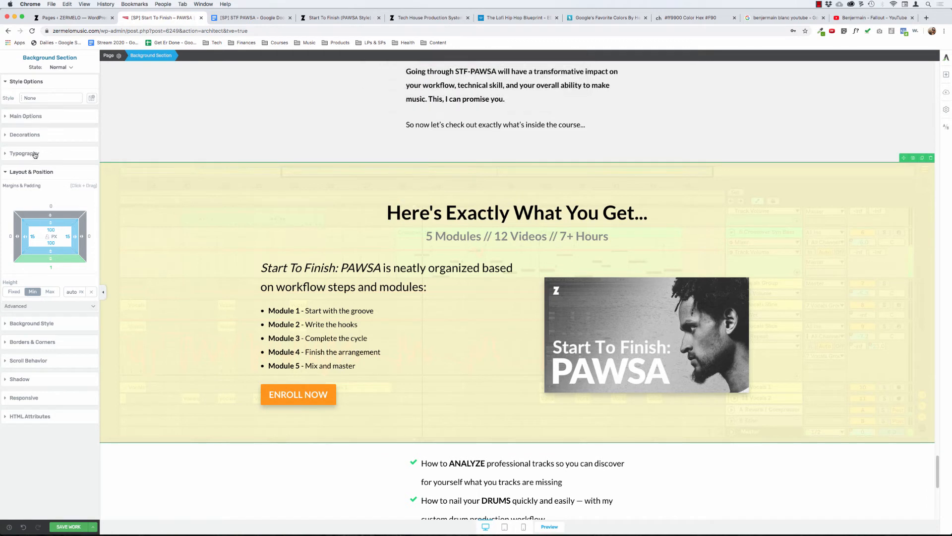
left_click(37, 325)
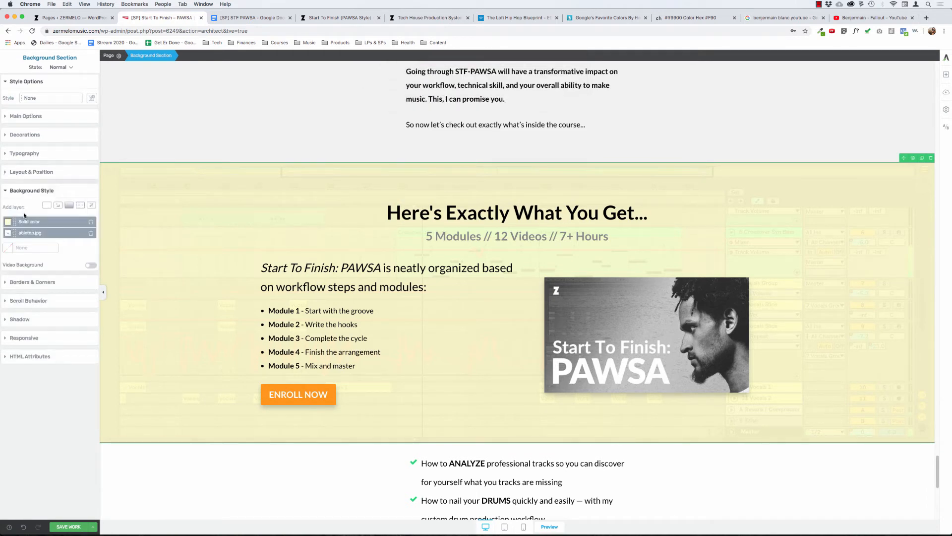
left_click(29, 224)
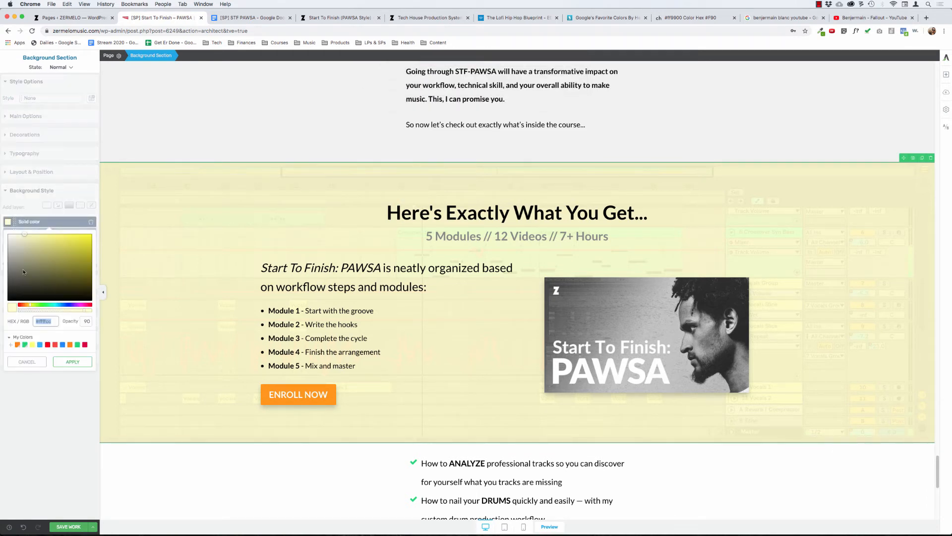
left_click(54, 321)
key("super+v")
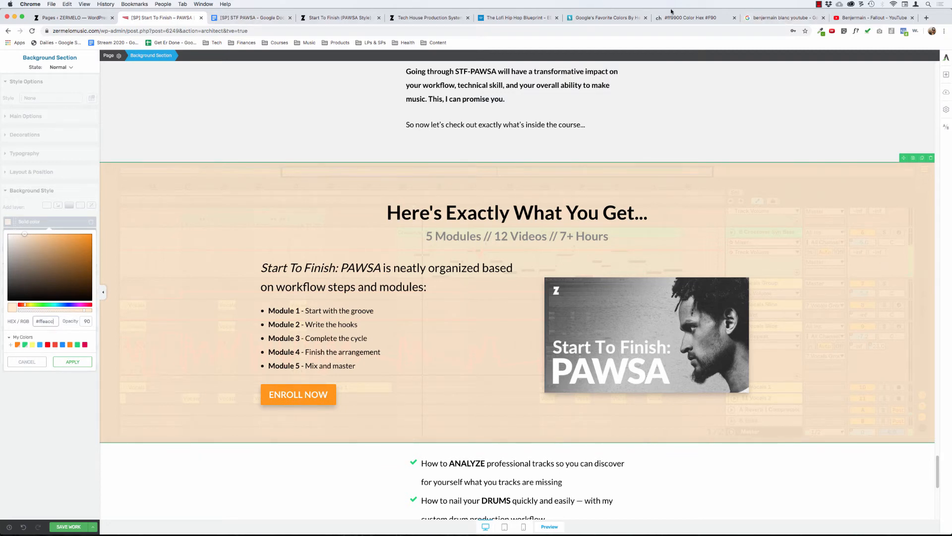
Return to color-hex and examine the lighter #fff4e5 tint of #ff9900 and its web-safe color #ffffcc
left_click(687, 19)
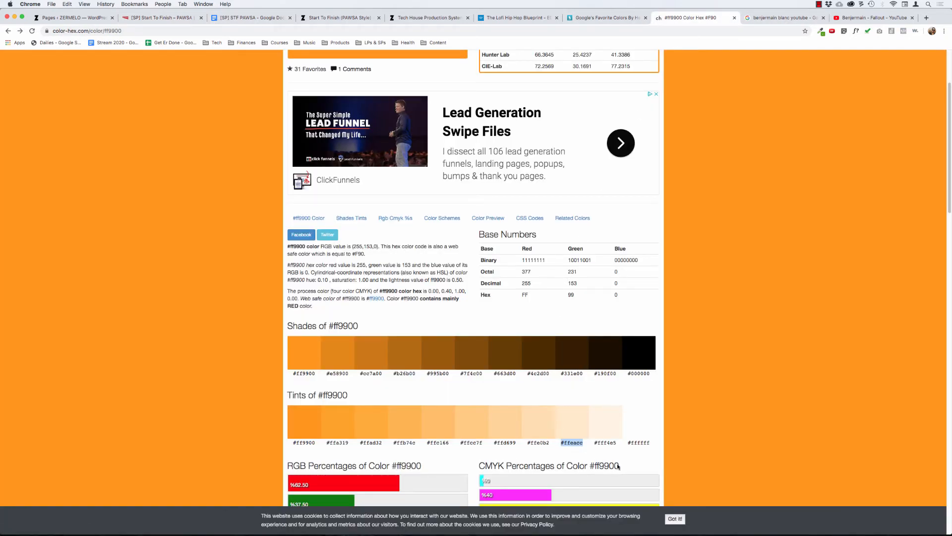
left_click_drag(619, 445, 588, 445)
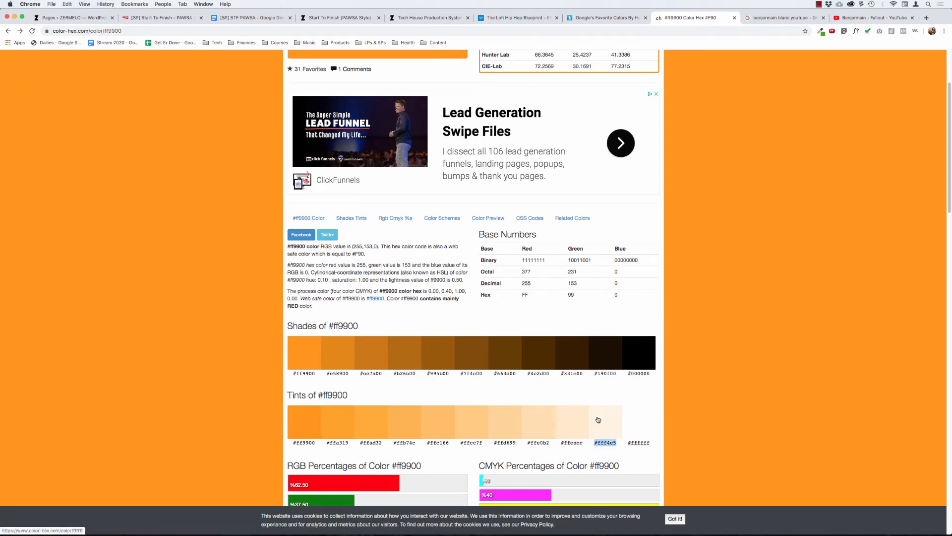
left_click(605, 441)
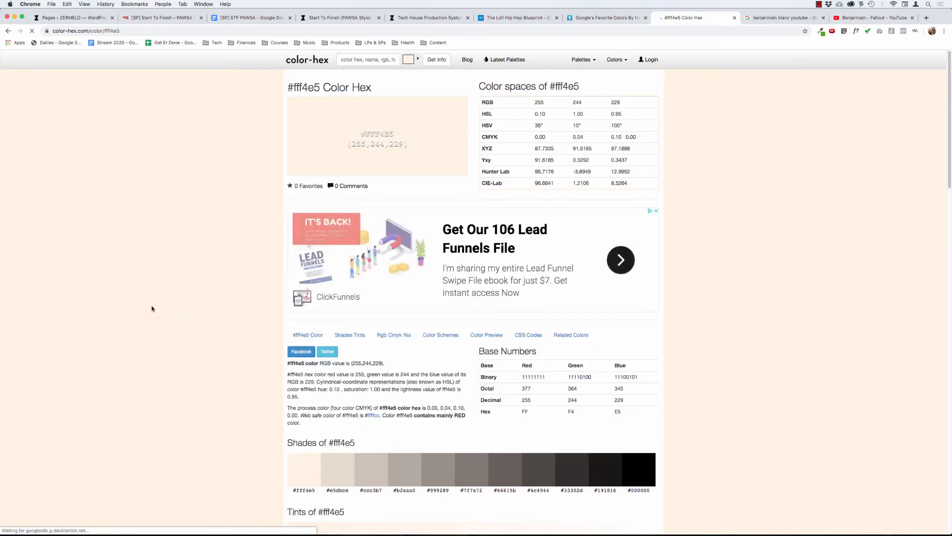
scroll(208, 368, "down", 2)
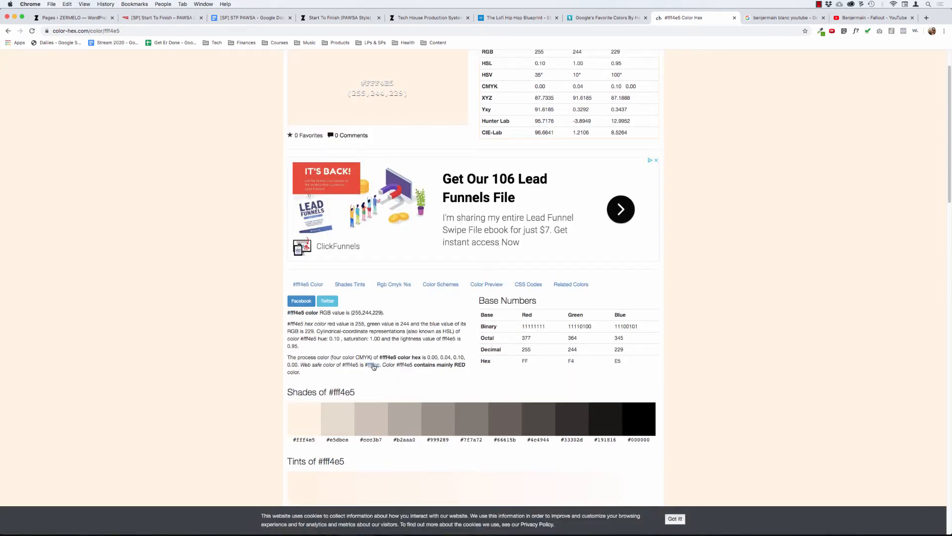
left_click(372, 365)
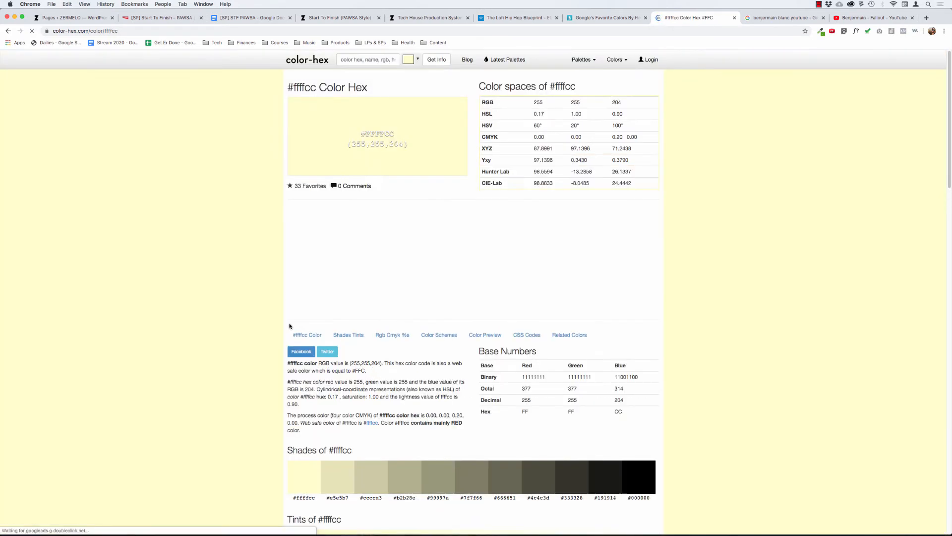
Copy the #fff4e5 code from its color-hex page and try it on the banner's solid color layer in Thrive Architect
key("super+Left")
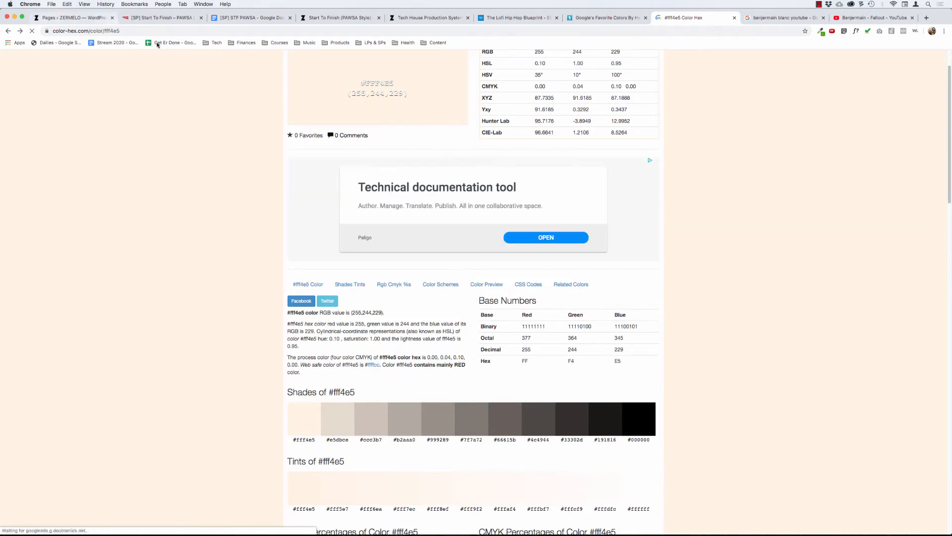
scroll(346, 238, "up", 2)
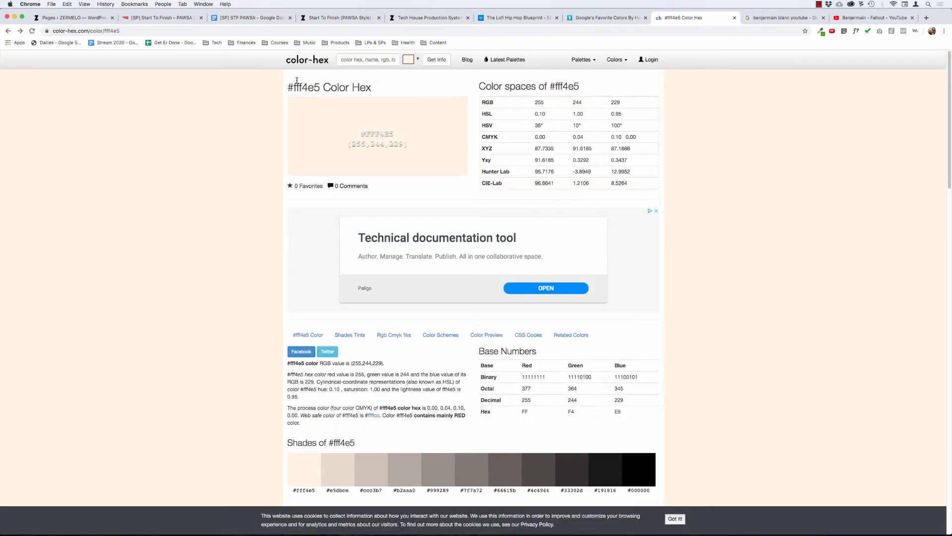
left_click_drag(320, 87, 273, 90)
key("super+c")
left_click(153, 18)
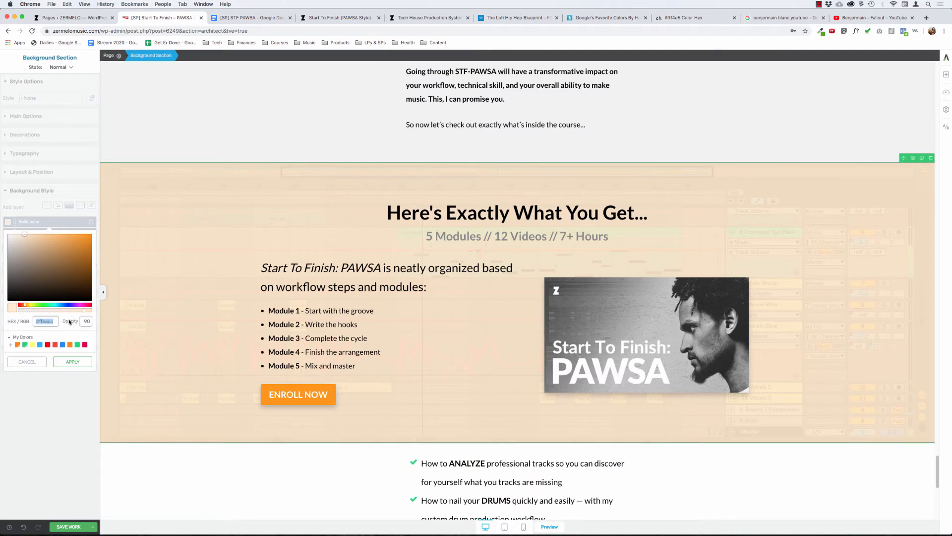
key("super+v")
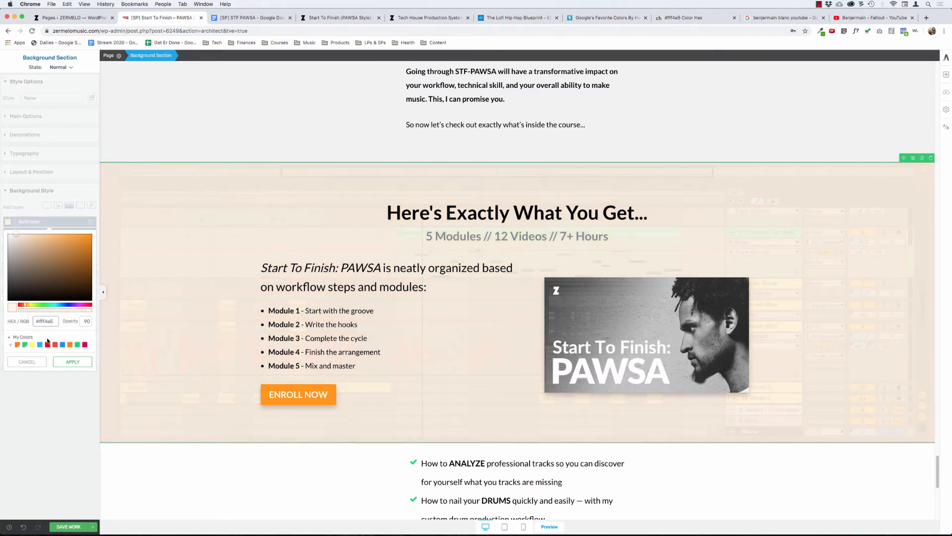
key("super+z")
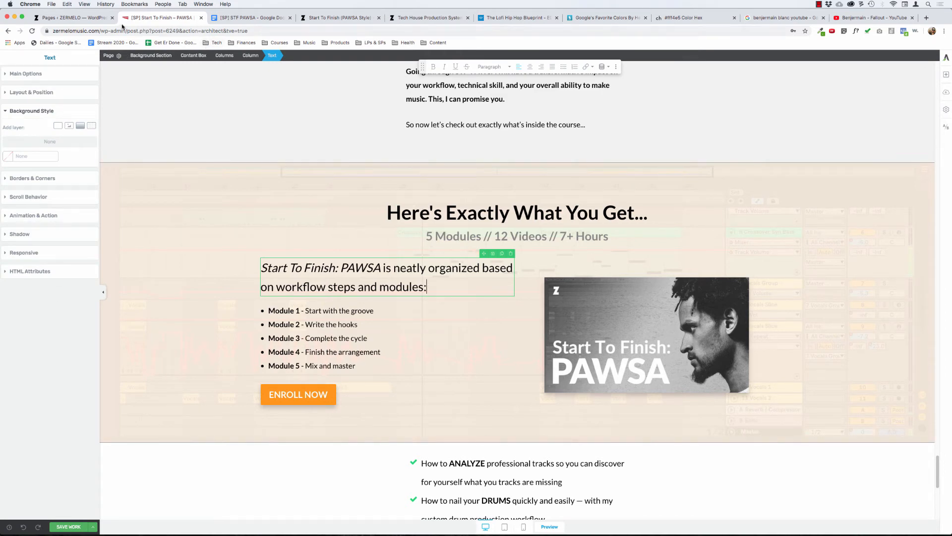
Switch to color-hex and compare the #ffeacc and #ffe0b2 tints of #ff9900
left_click(690, 17)
key("super+Left")
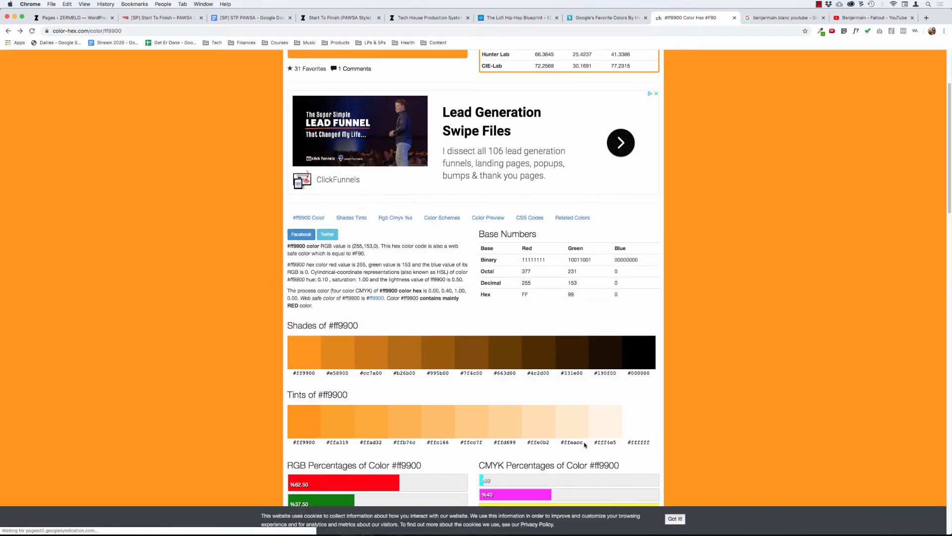
left_click_drag(584, 444, 561, 443)
left_click(568, 434)
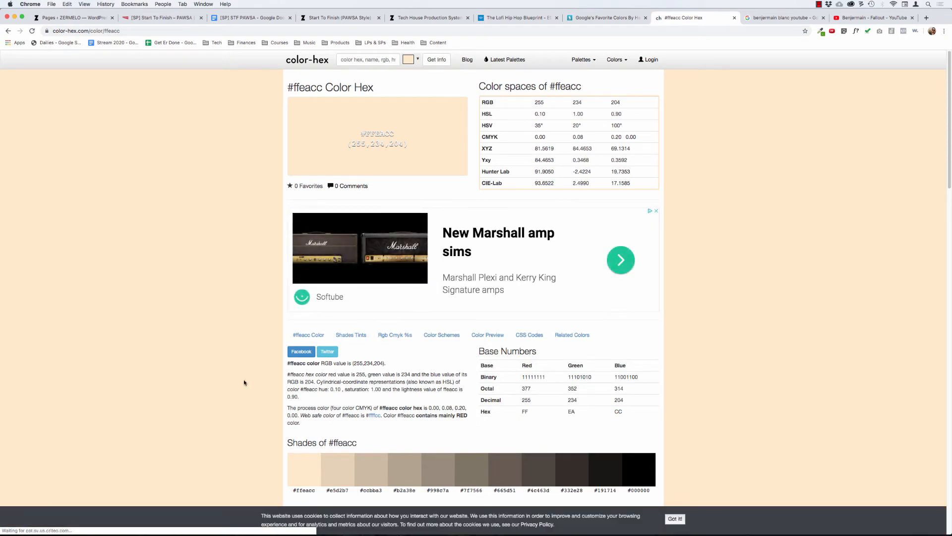
key("super+Left")
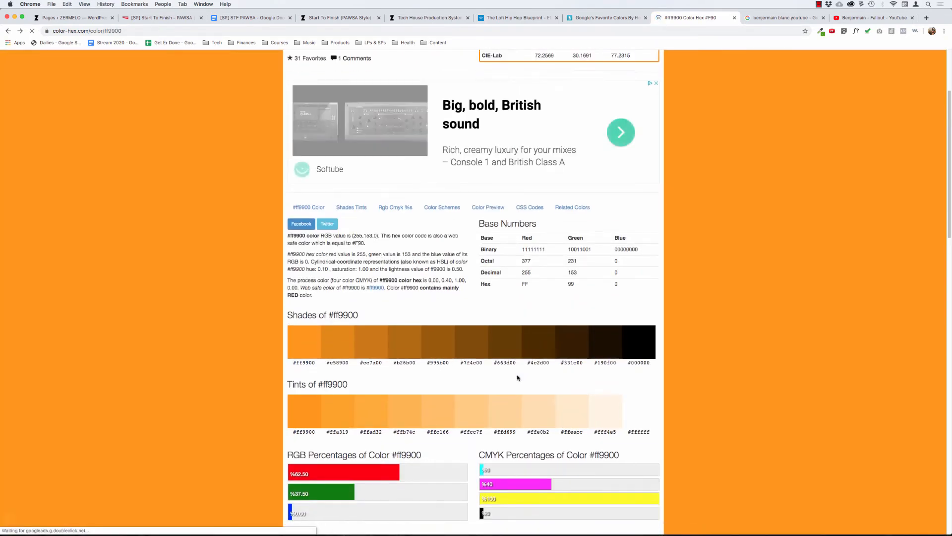
left_click(542, 434)
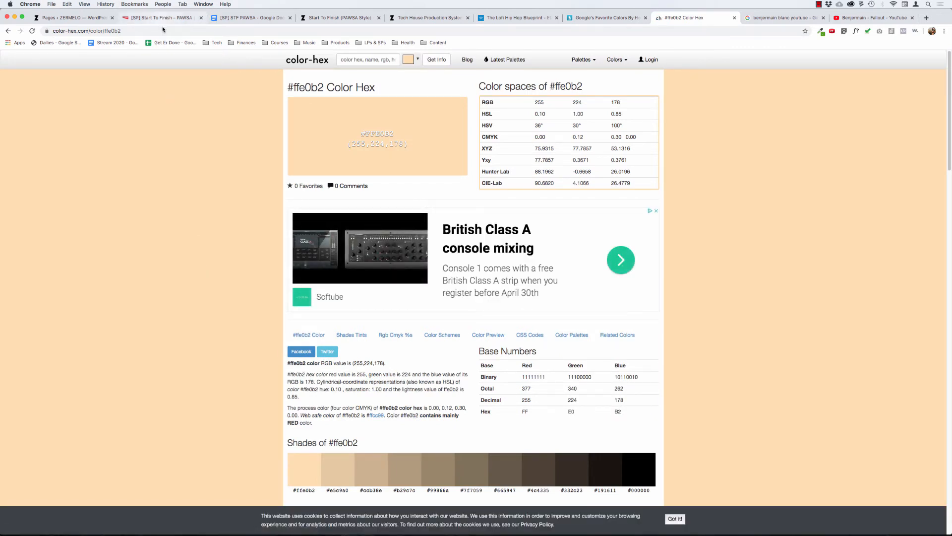
Copy the #ffeacc tint code from the #ff9900 page and apply it to the "Here's Exactly What You Get..." banner's solid color layer in Thrive Architect
key("super+Left")
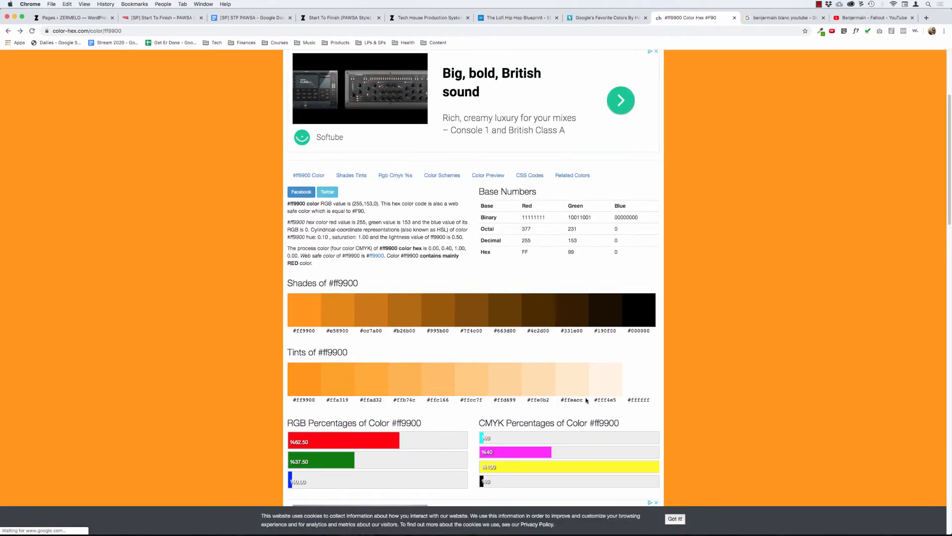
left_click_drag(584, 400, 560, 400)
key("super+c")
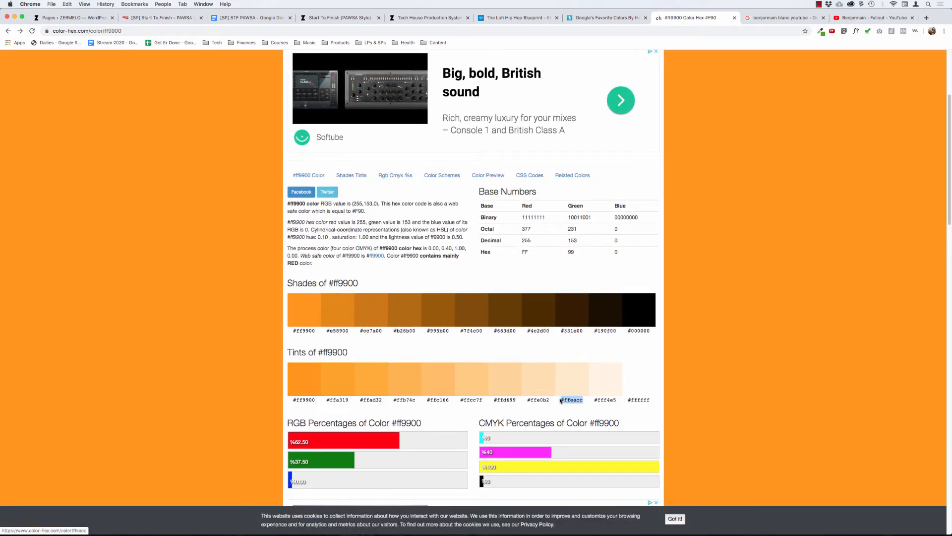
left_click(158, 19)
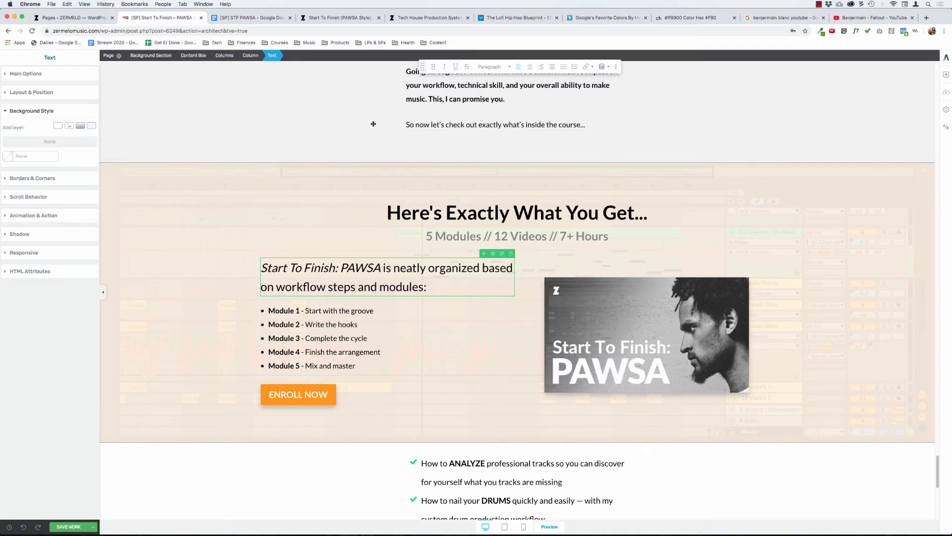
left_click(184, 238)
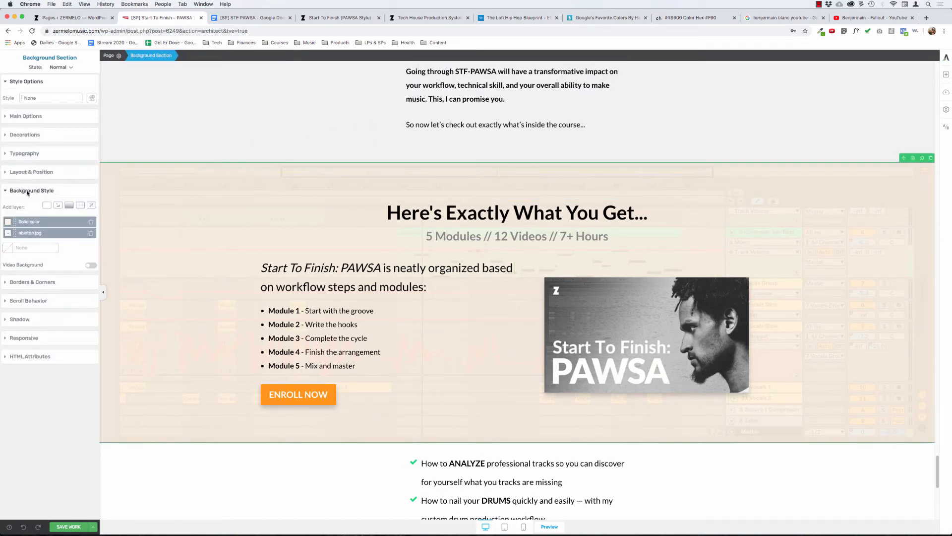
left_click(25, 227)
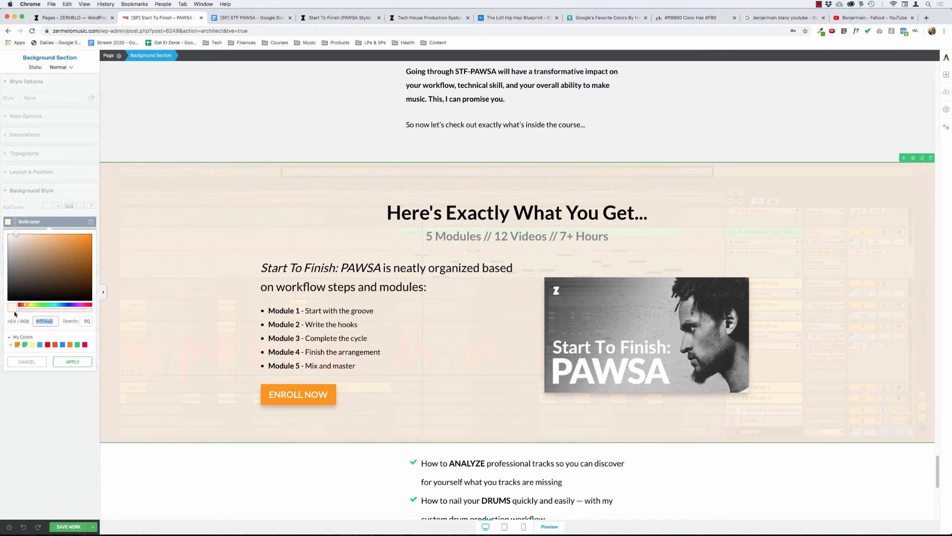
left_click(73, 361)
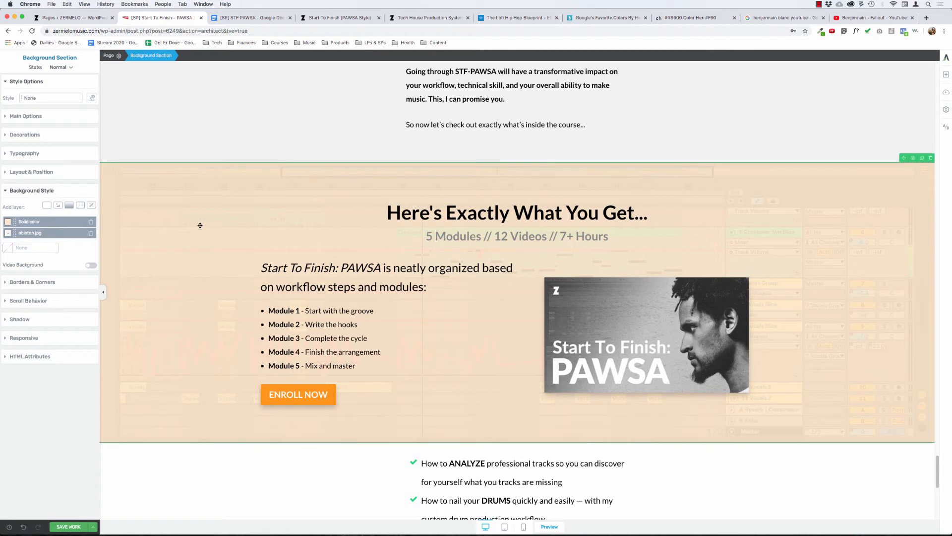
Set the solid color background layer of the "Introducing Start To Finish: PAWSA" banner to #ffeacc
left_click(418, 102)
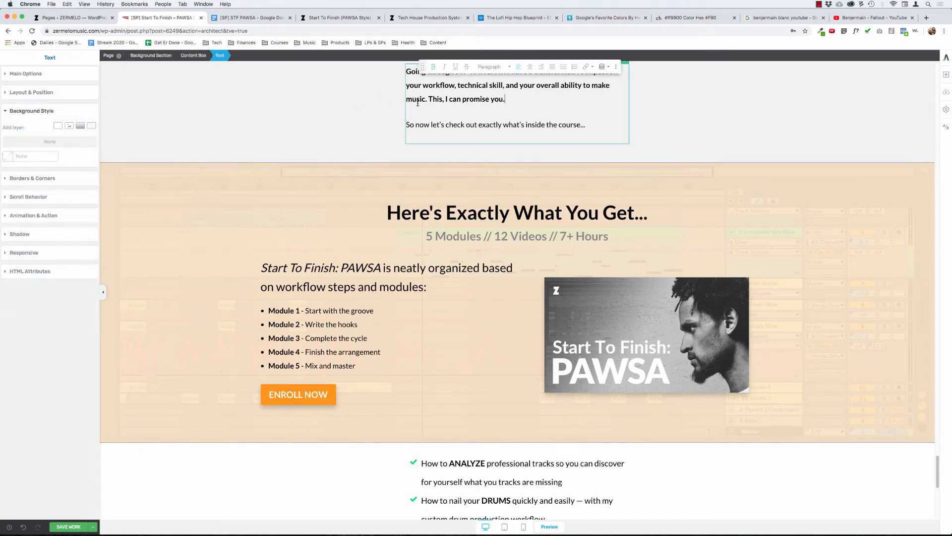
scroll(276, 191, "up", 15)
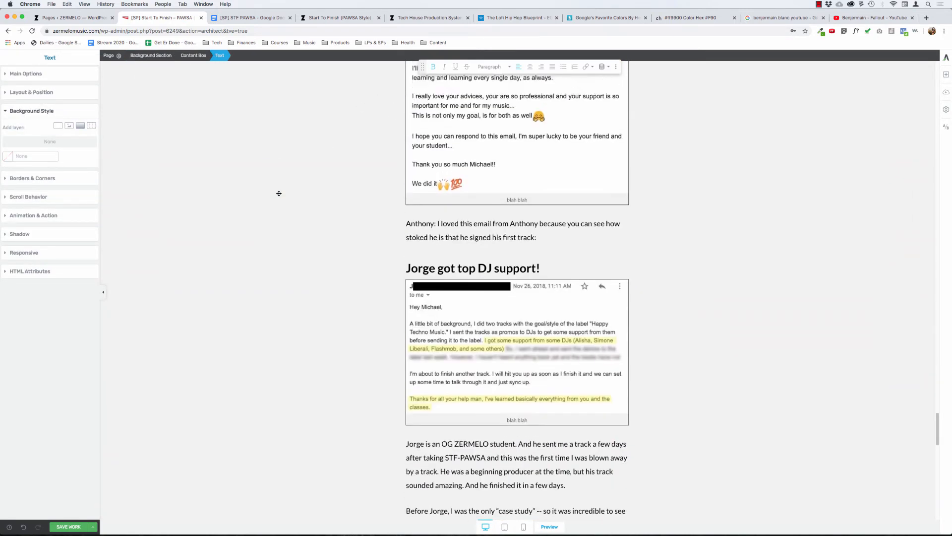
scroll(278, 193, "up", 10)
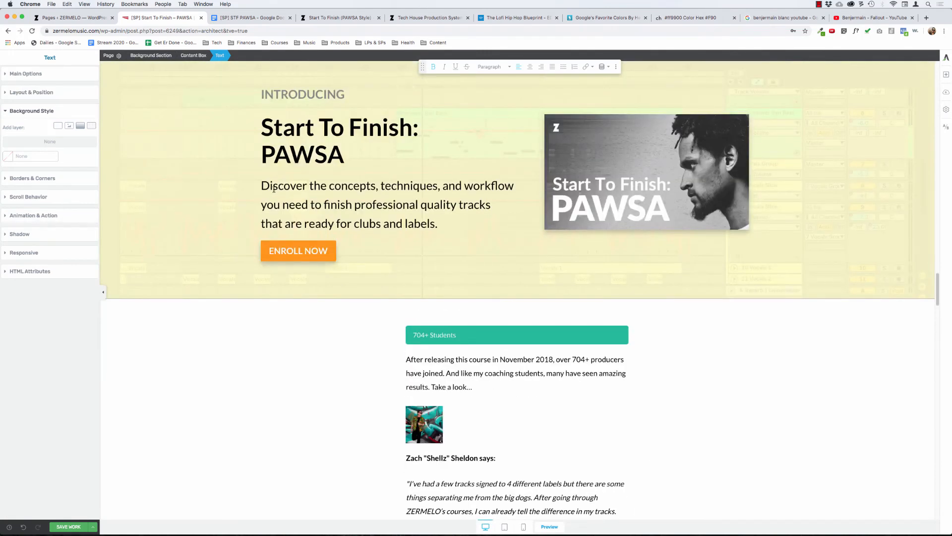
left_click(175, 129)
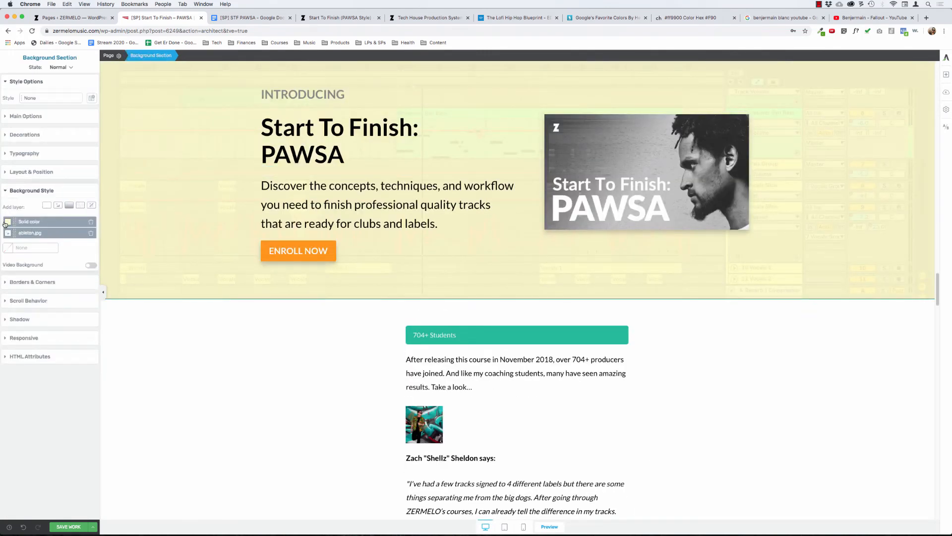
left_click(7, 222)
left_click(54, 321)
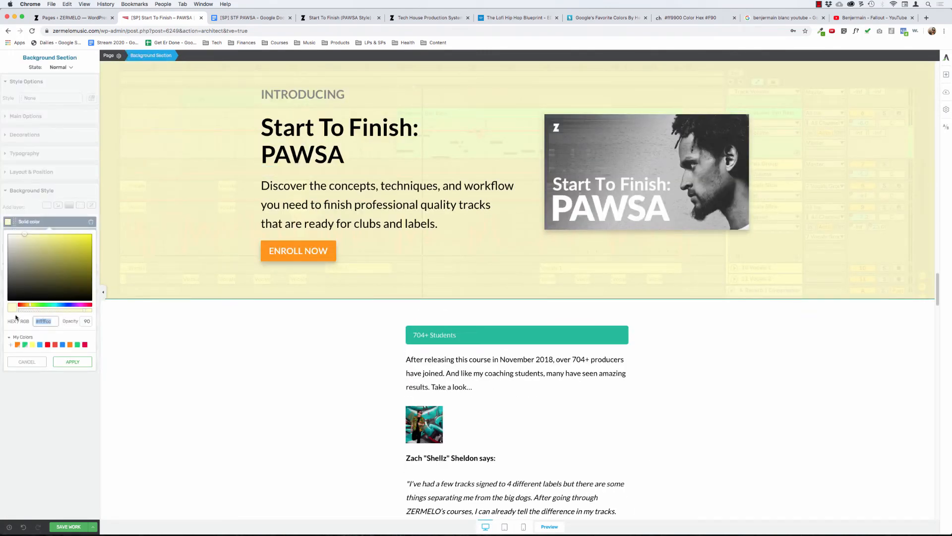
key("super+v")
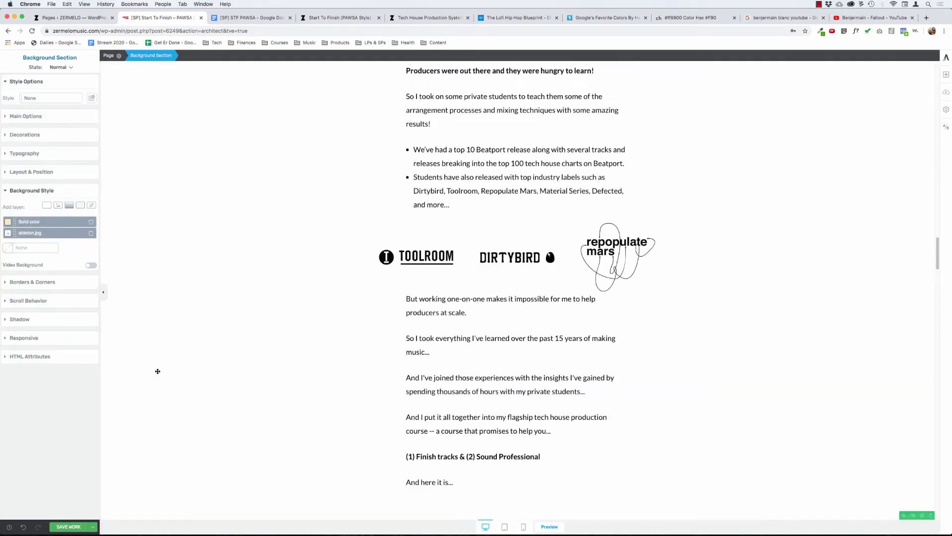
Copy the green color code #339933 from the "Answer:" text in the "And The Solution Is...?" section
scroll(155, 369, "down", 10)
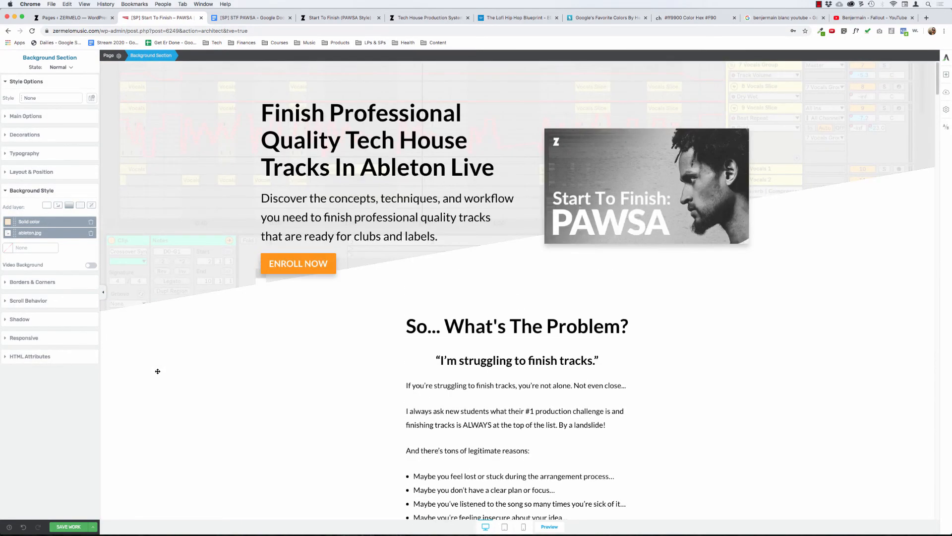
scroll(188, 396, "down", 15)
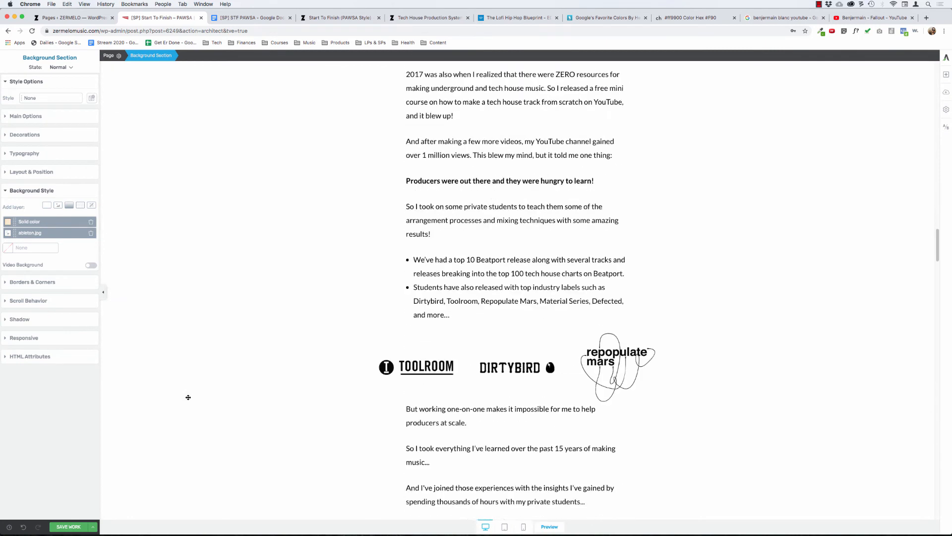
scroll(188, 397, "down", 7)
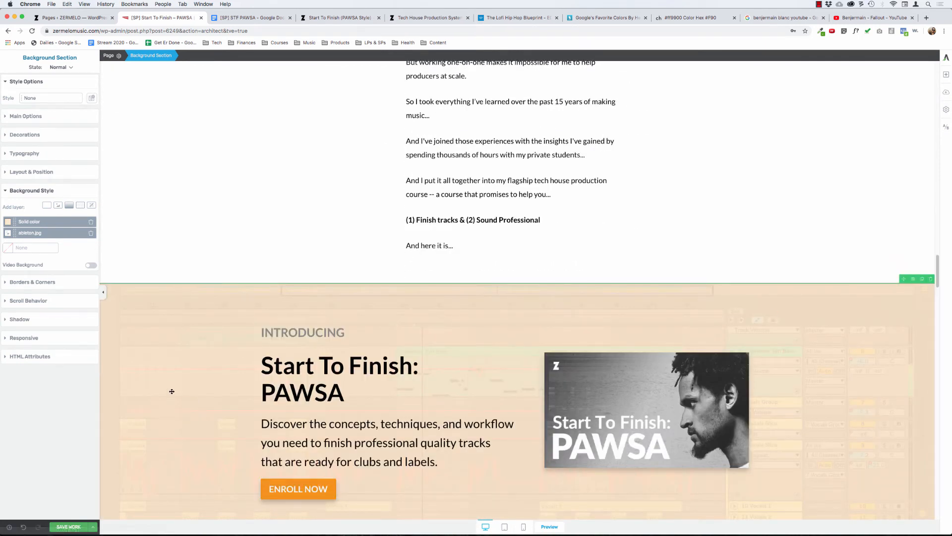
scroll(172, 392, "down", 4)
scroll(167, 373, "down", 2)
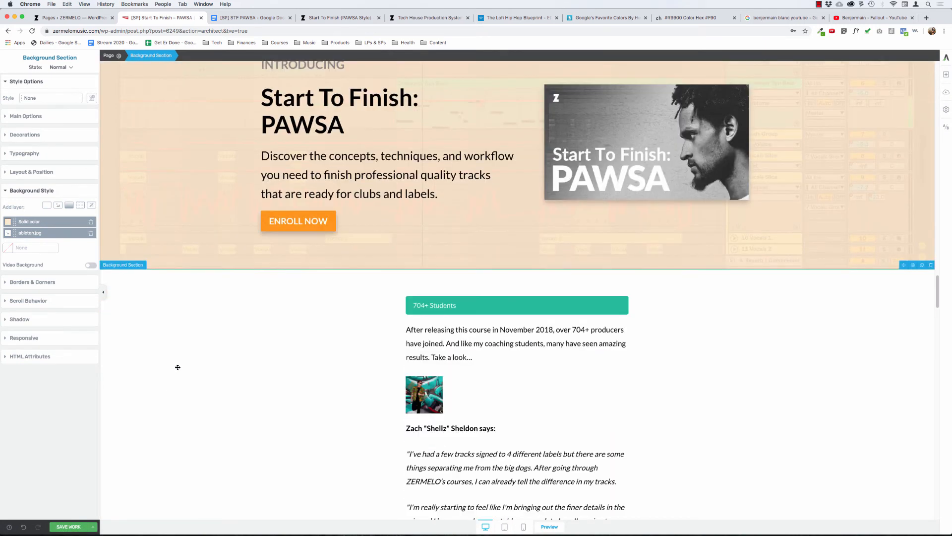
left_click(499, 306)
scroll(473, 217, "up", 20)
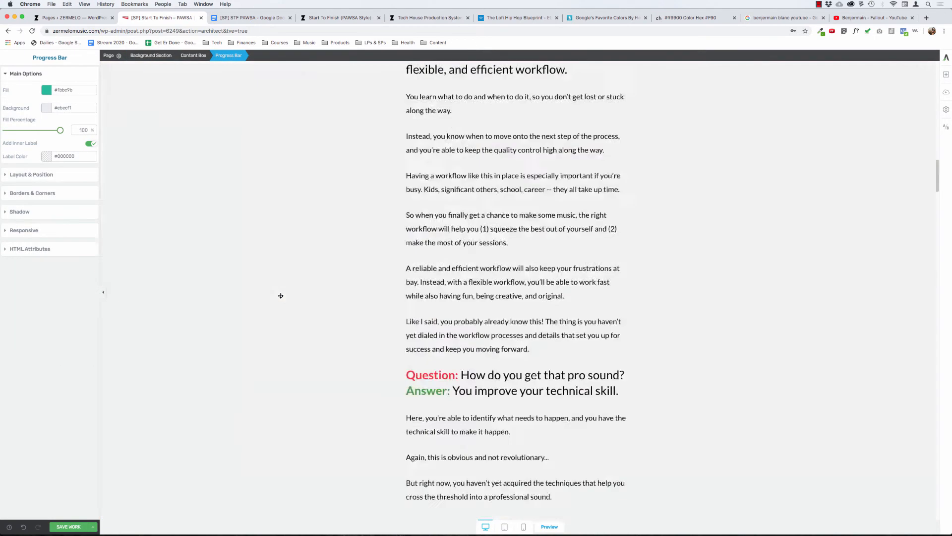
scroll(473, 217, "down", 8)
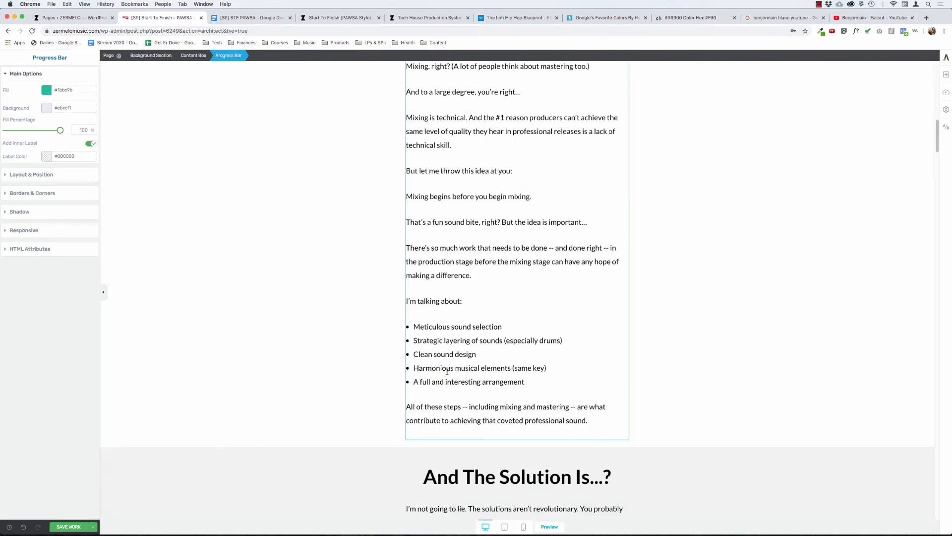
scroll(446, 371, "down", 6)
left_click(431, 285)
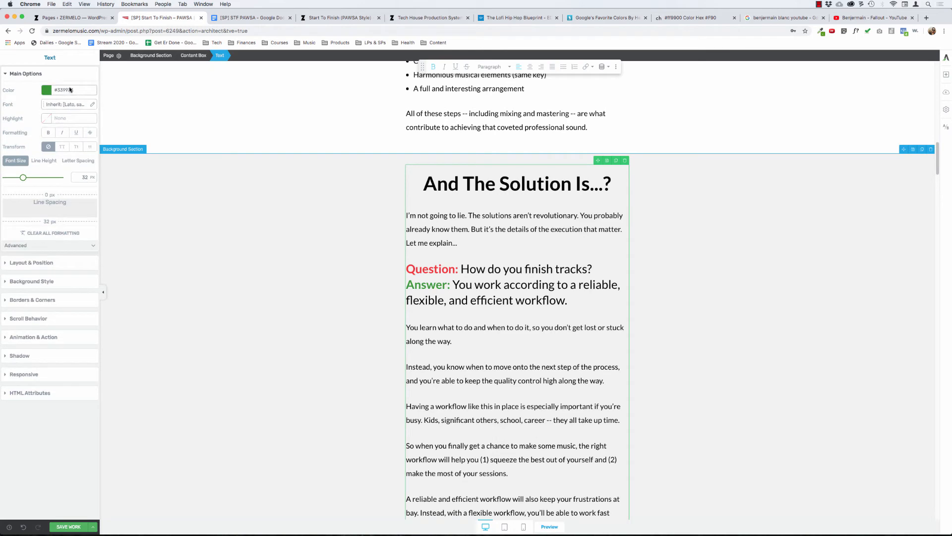
left_click(60, 90)
key("super+c")
Set the fill color of the "704+ Students" progress bar to #339933 and deselect the bar
scroll(338, 255, "down", 15)
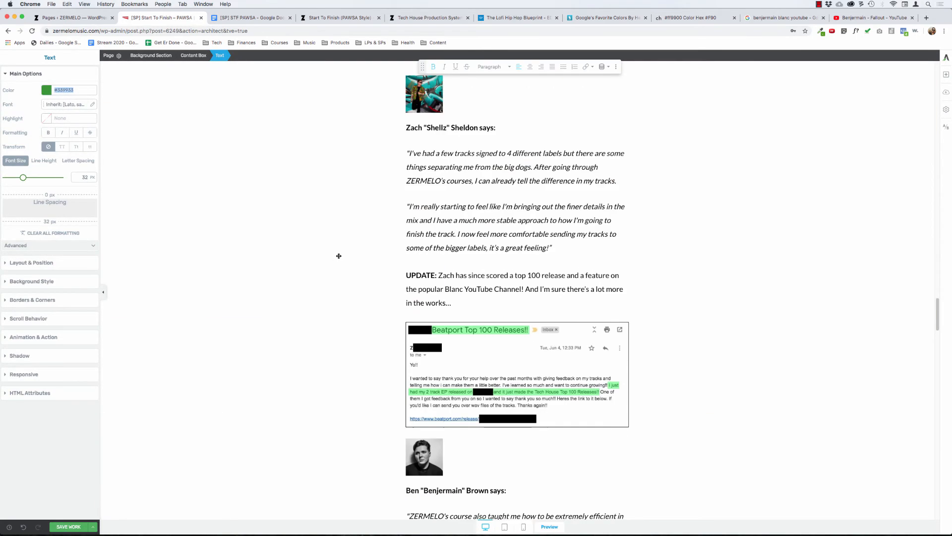
scroll(339, 256, "up", 7)
left_click(510, 335)
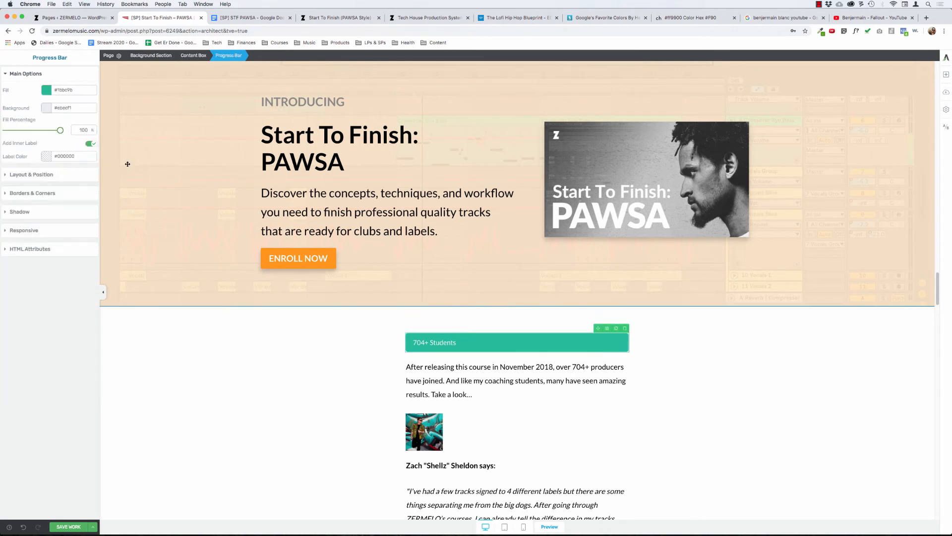
left_click(47, 89)
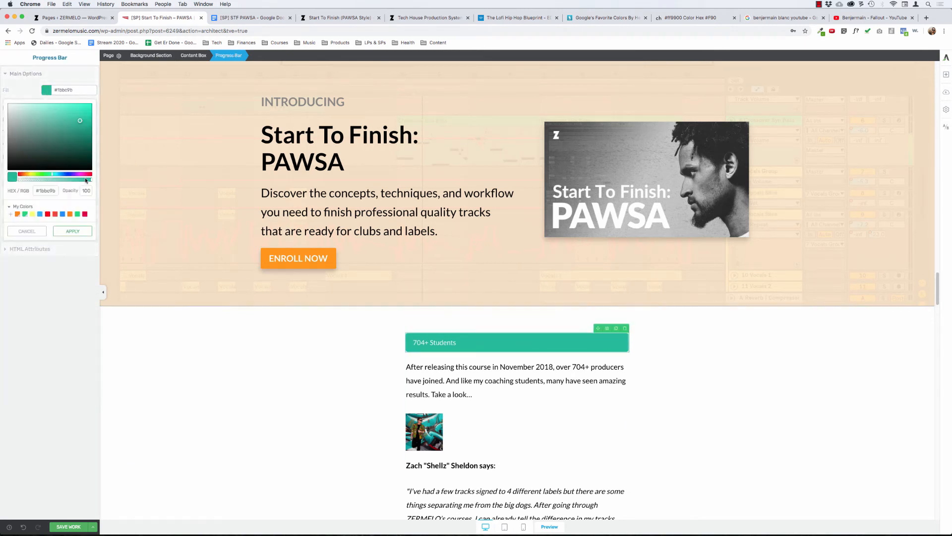
left_click(45, 191)
key("super+v")
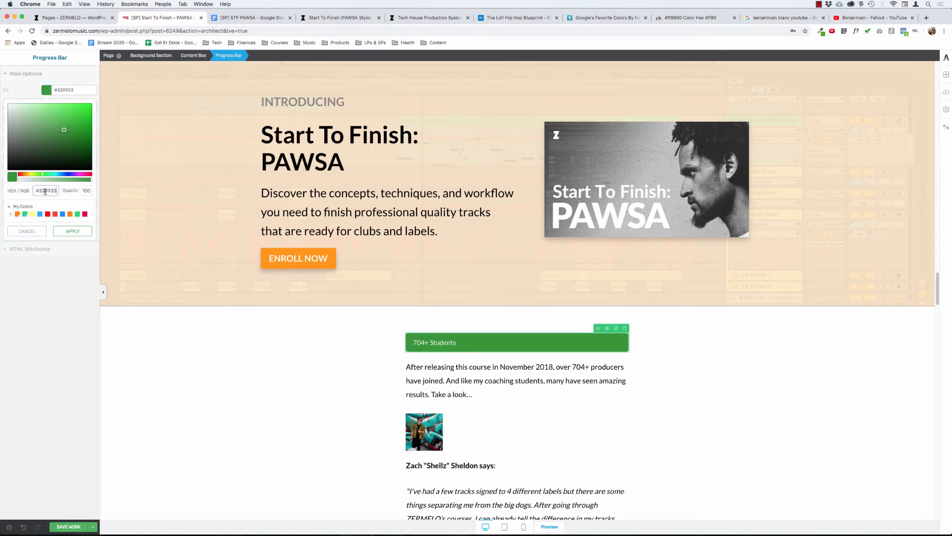
left_click(73, 231)
left_click(446, 367)
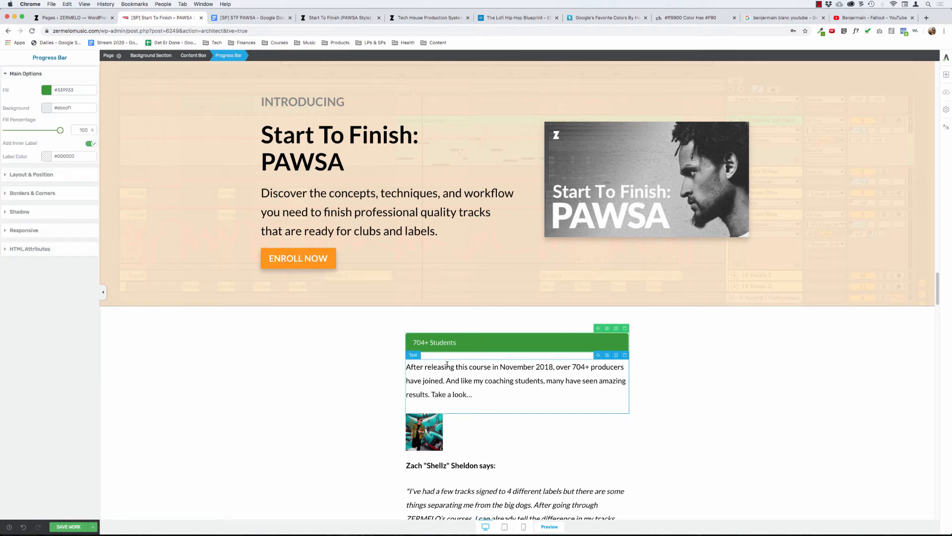
left_click(327, 360)
scroll(327, 374, "down", 9)
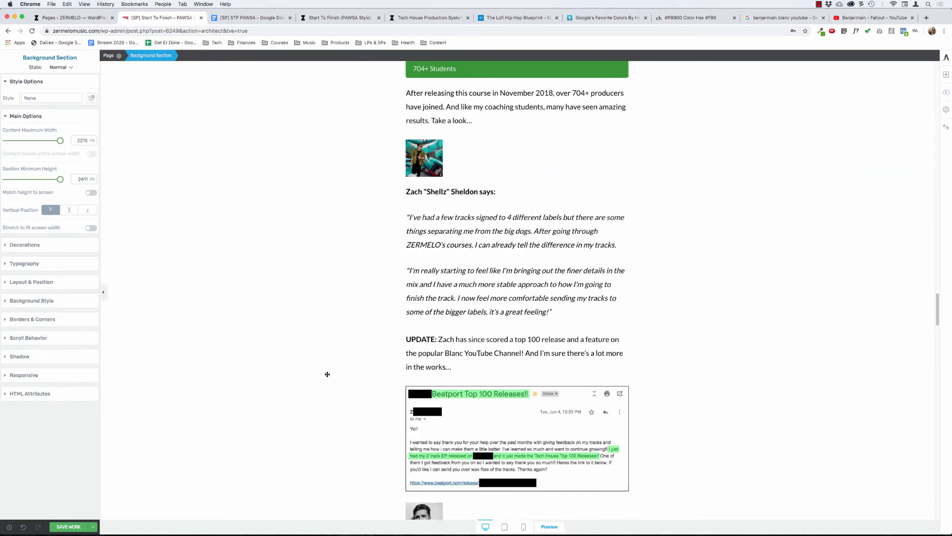
scroll(328, 374, "down", 9)
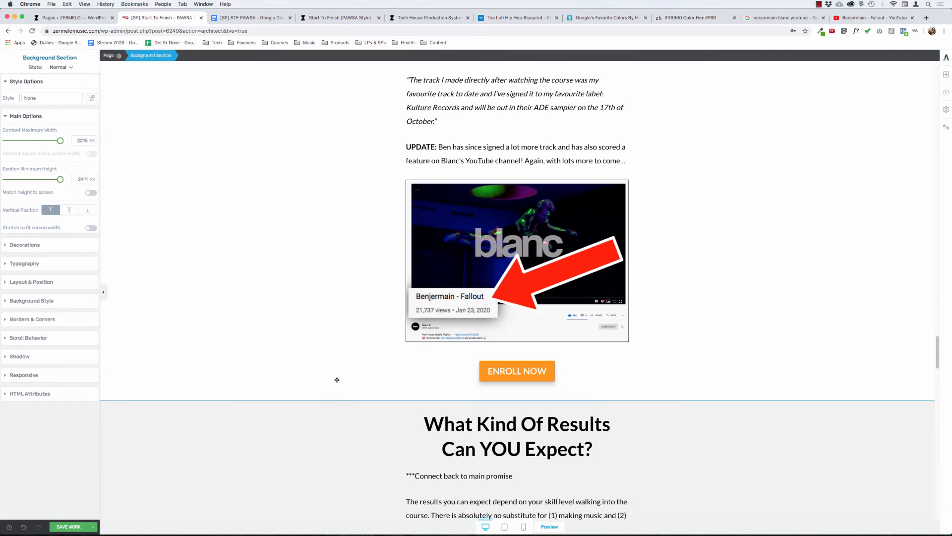
Append "(2 hours)" to Module 1 and "(1 hour)" to Module 2 in the "Here's Exactly What You Get..." bullet list
scroll(336, 379, "down", 9)
scroll(336, 380, "down", 20)
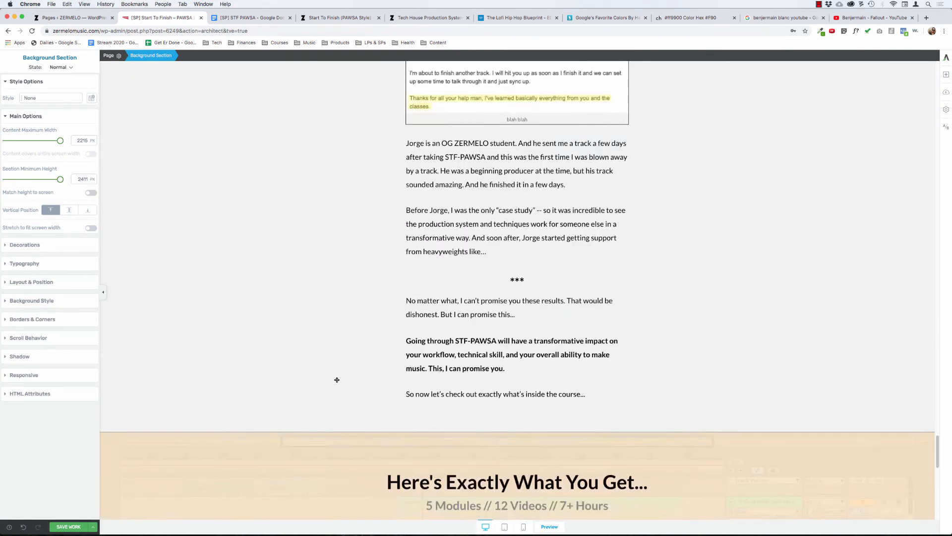
scroll(336, 379, "down", 5)
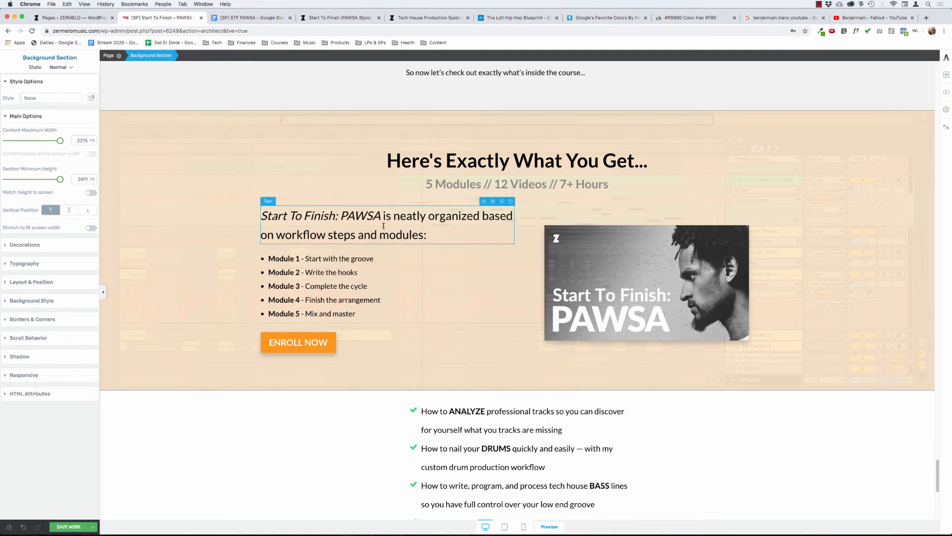
left_click(282, 259)
left_click_drag(277, 260, 320, 270)
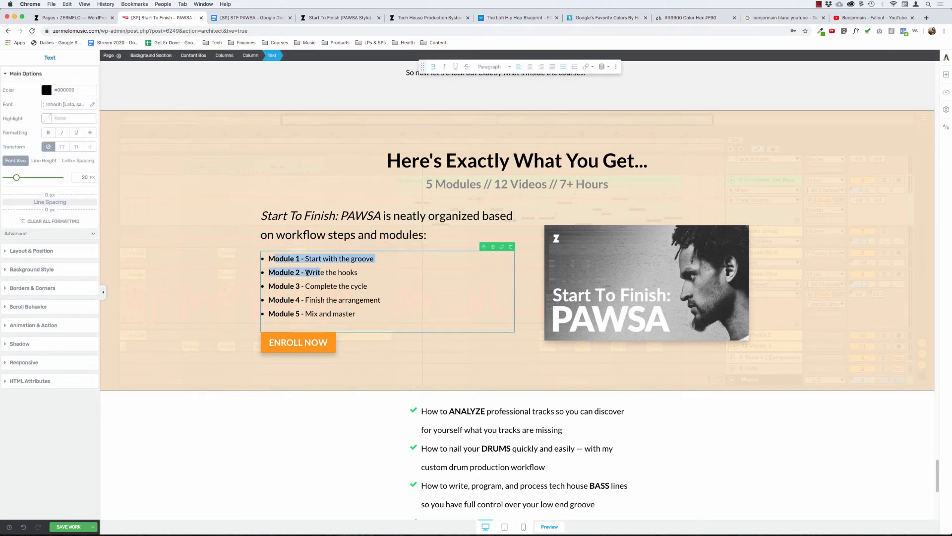
left_click(306, 273)
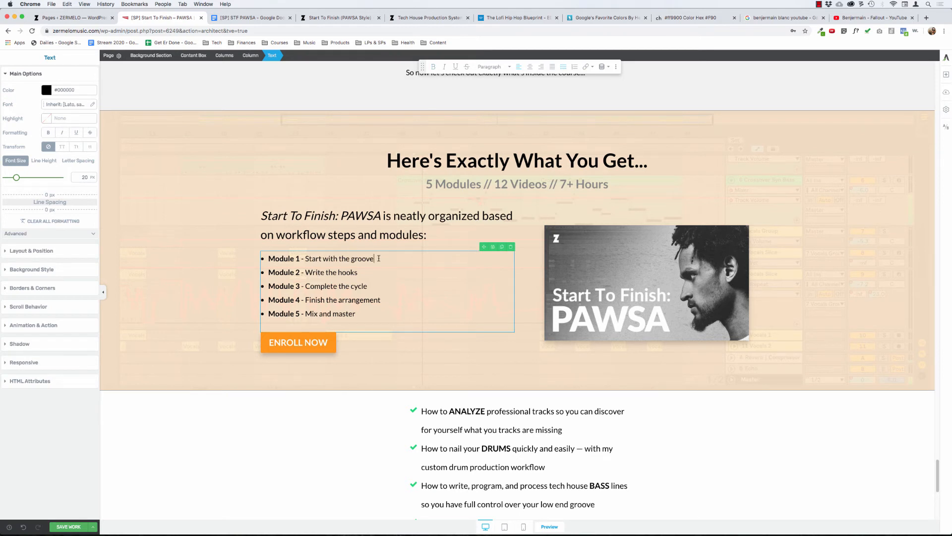
type("(")
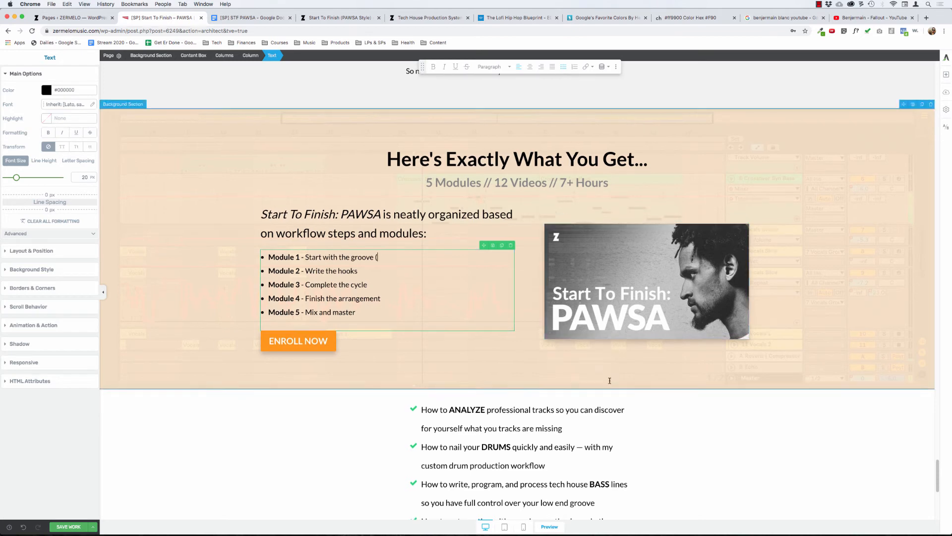
scroll(598, 371, "down", 10)
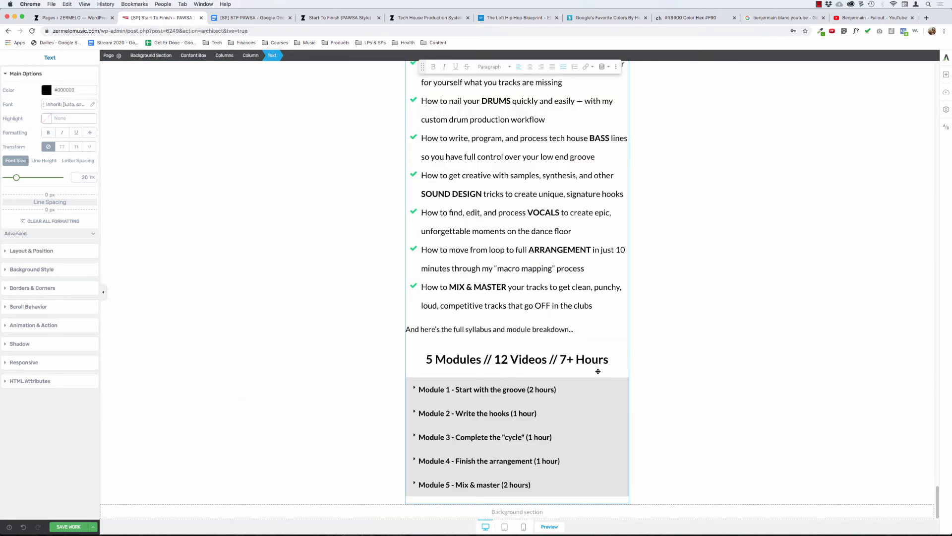
scroll(599, 371, "up", 12)
scroll(516, 364, "down", 2)
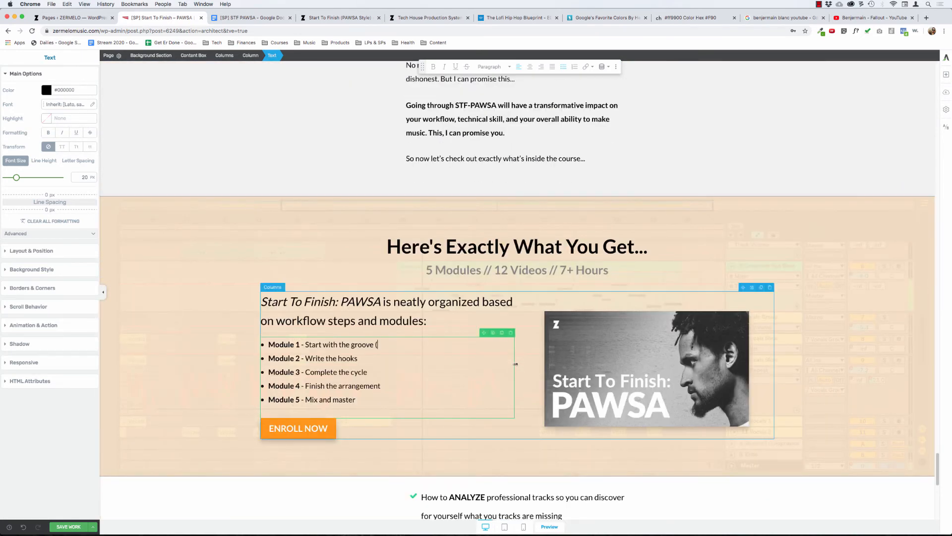
type("2 hours")
type(" (1 hour)")
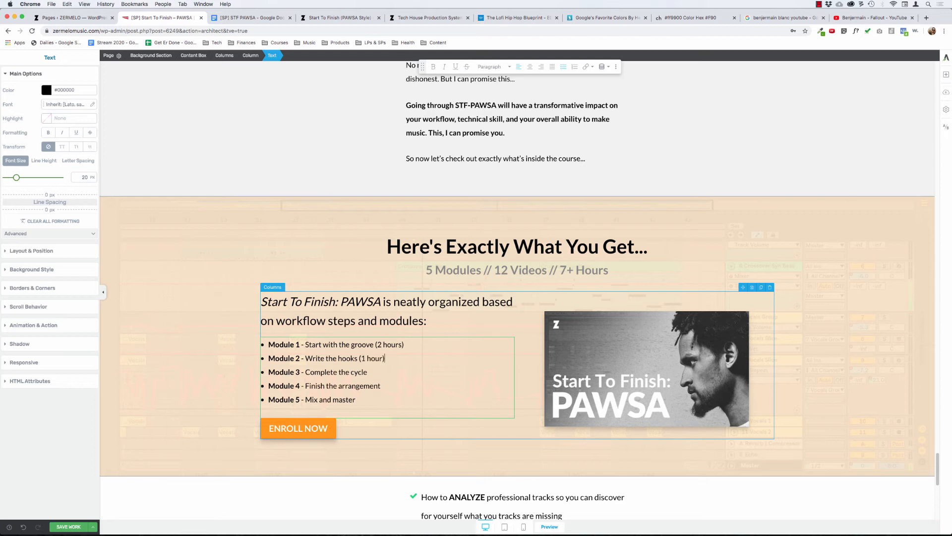
Append "(1 hour)" to the Module 3 line of the module bullet list
left_click(368, 372)
type("(1 houtr")
key("BackSpace")
type("r)")
Undo the durations added to the module bullet list
key("ctrl+z")
key("ctrl+z")
key("ctrl+z")
key("ctrl+z")
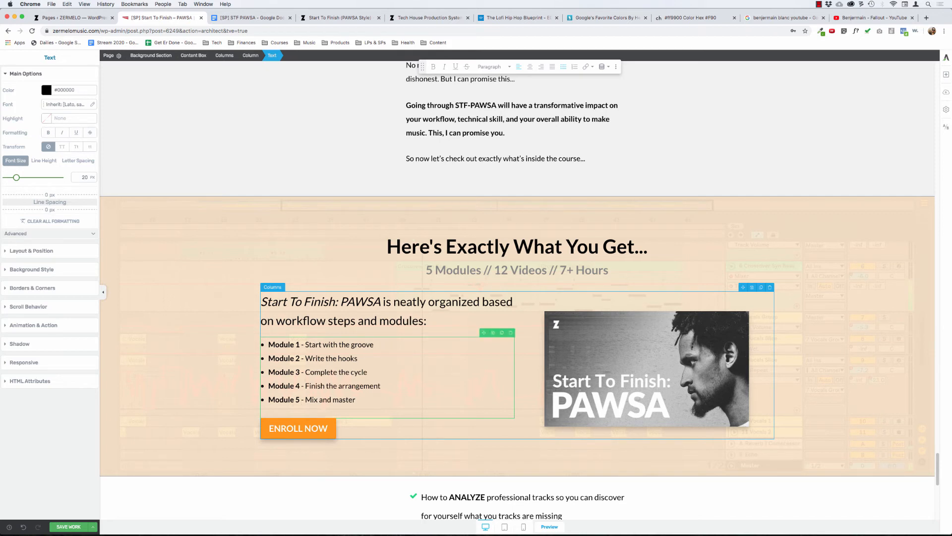
Move the five-module syllabus toggle under the "neatly organized" text in the "Here's Exactly What You Get..." banner and delete the old module bullet list
scroll(221, 292, "down", 5)
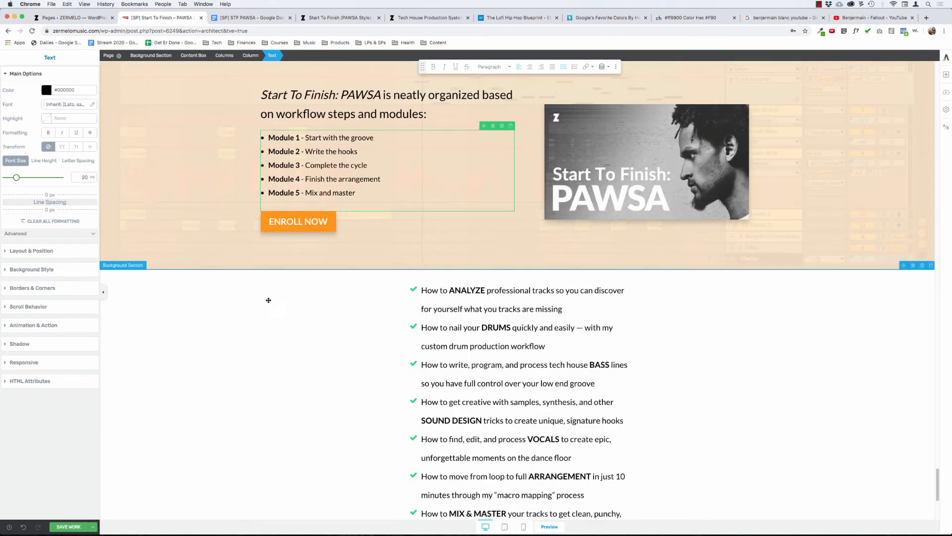
scroll(255, 320, "up", 1)
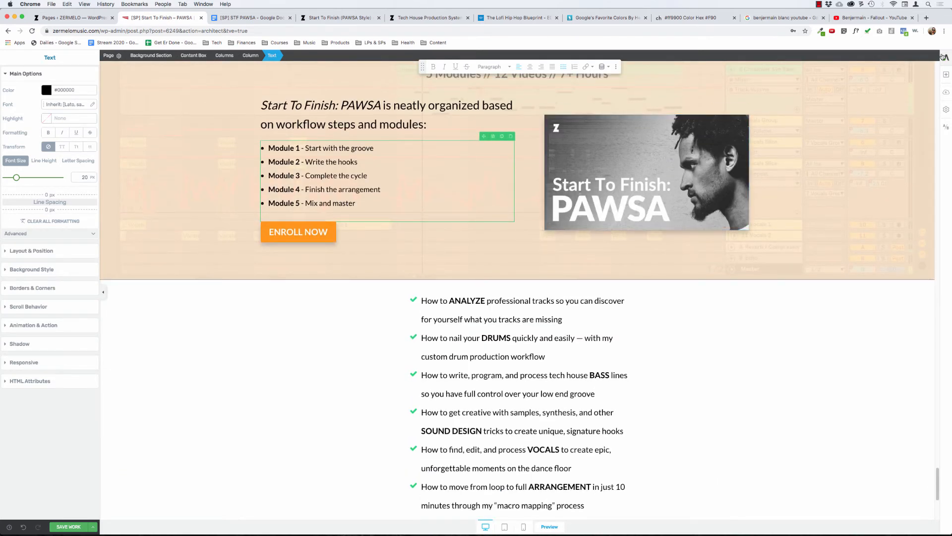
scroll(695, 344, "up", 4)
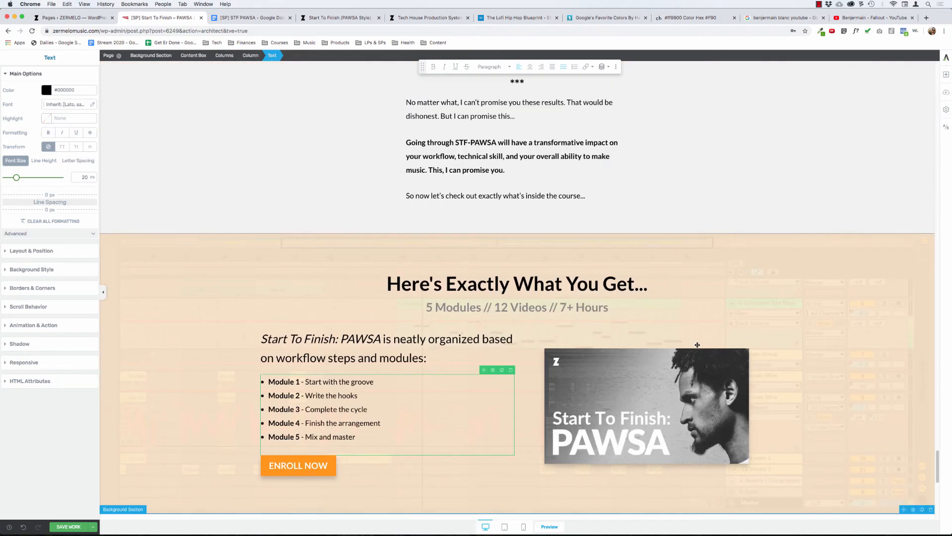
scroll(697, 345, "down", 1)
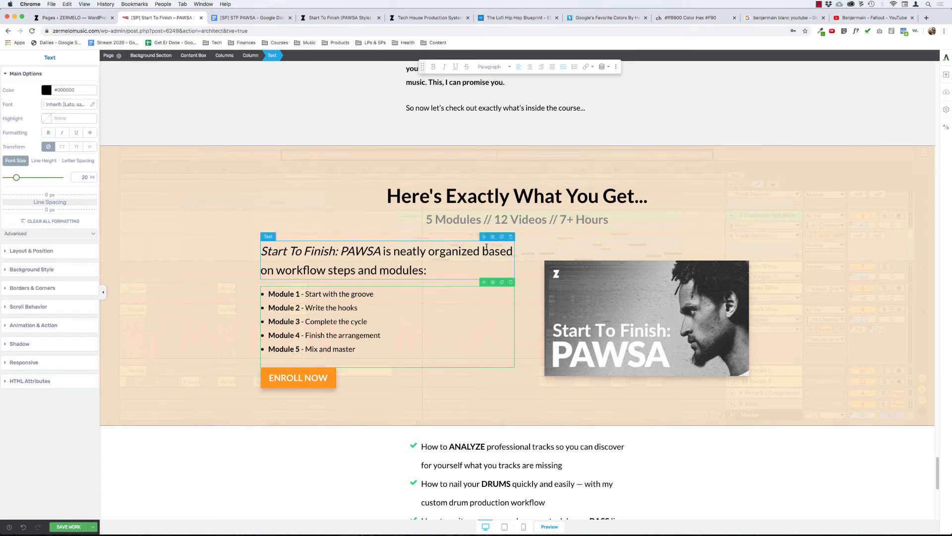
scroll(526, 334, "down", 10)
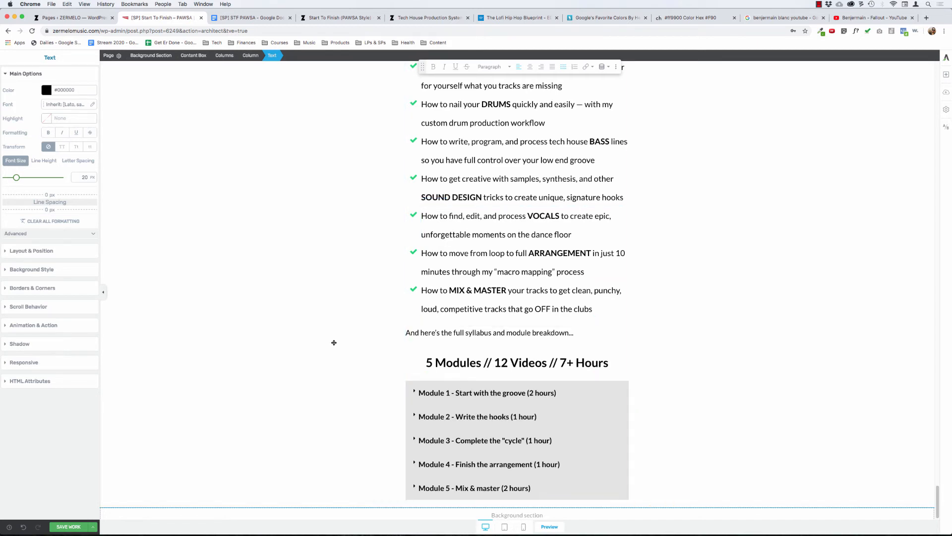
scroll(334, 327, "up", 6)
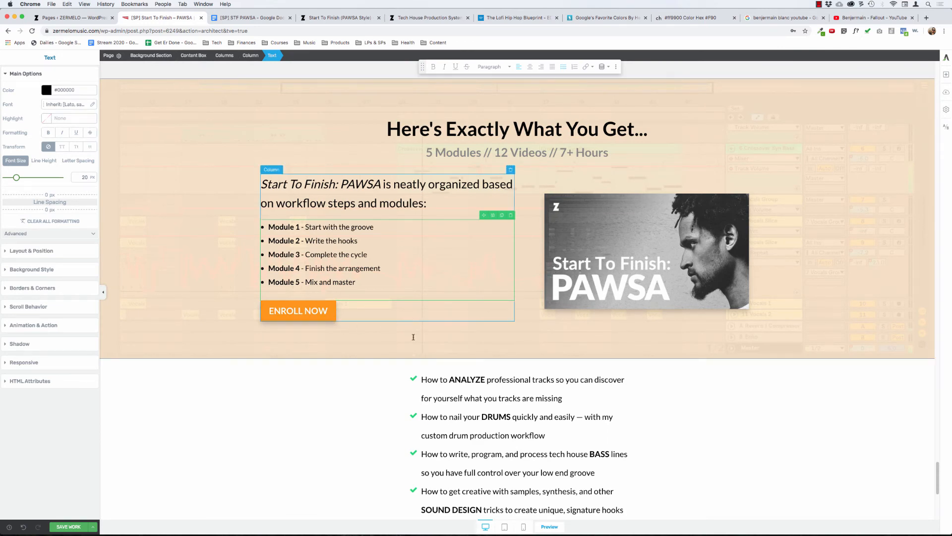
scroll(413, 333, "down", 6)
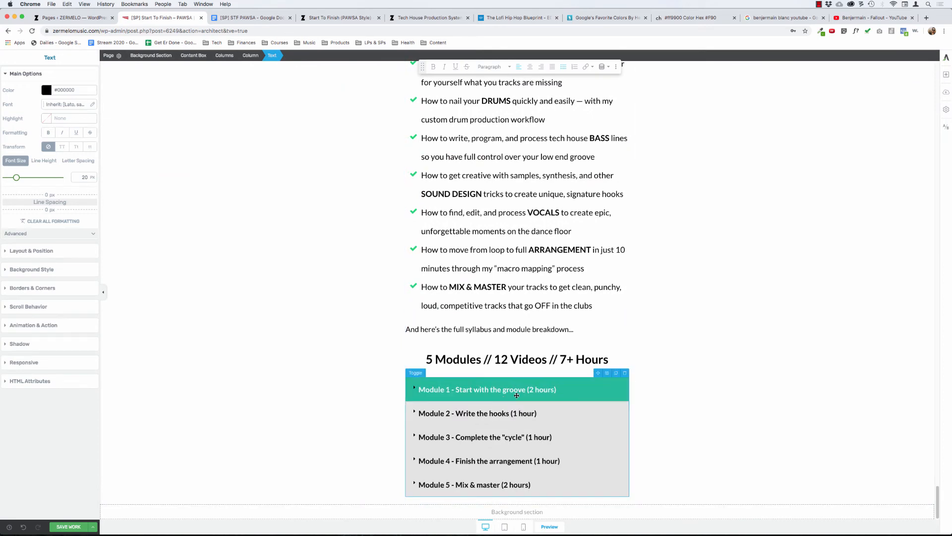
mouse_move(599, 373)
left_mouse_down()
mouse_move(434, 181)
mouse_move(392, 85)
mouse_move(372, 80)
mouse_move(359, 191)
mouse_move(387, 237)
mouse_move(346, 249)
left_mouse_up()
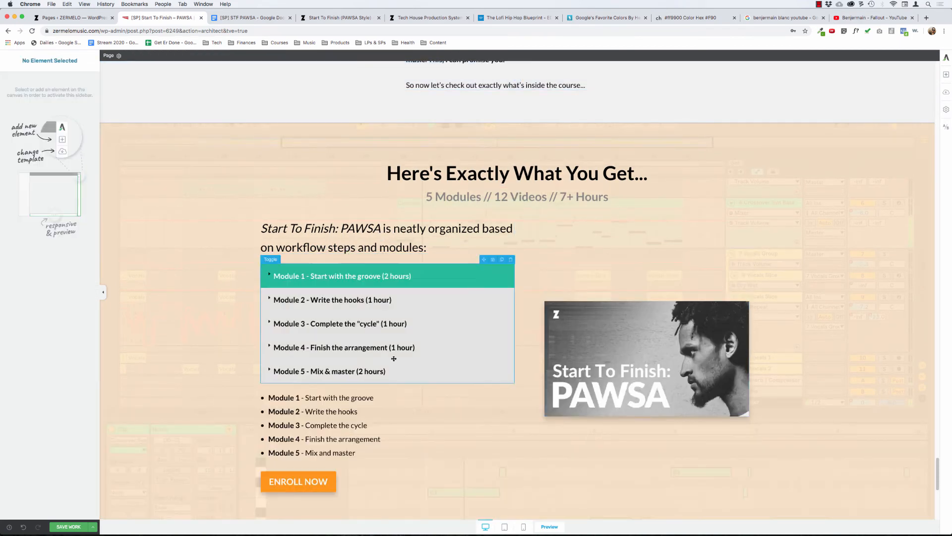
left_click(510, 386)
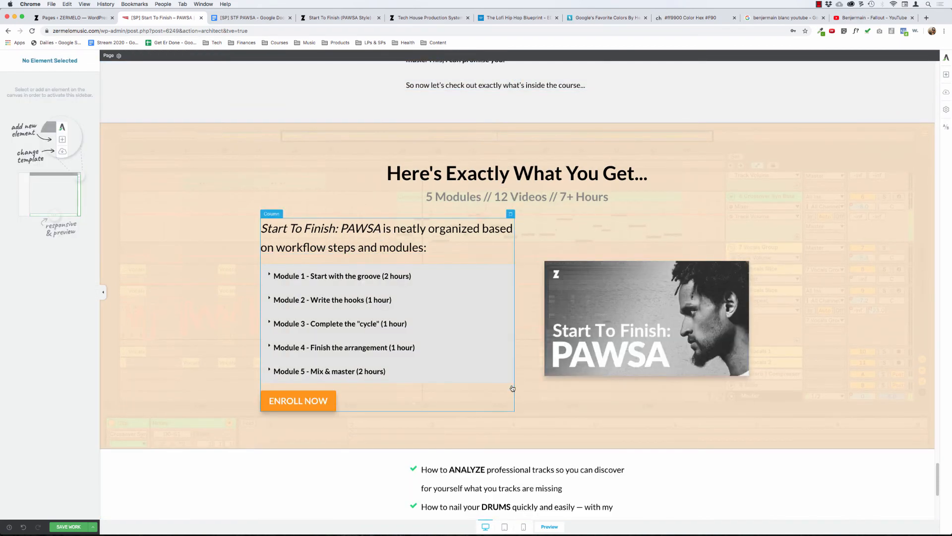
left_click(211, 105)
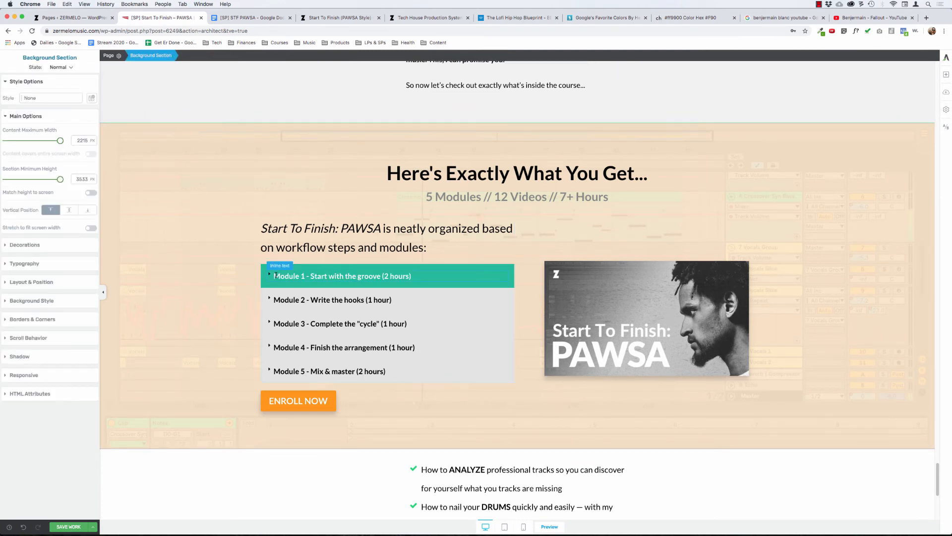
Expand and collapse Module 1 and Module 2 in the syllabus toggle to check their lesson lists
left_click(268, 274)
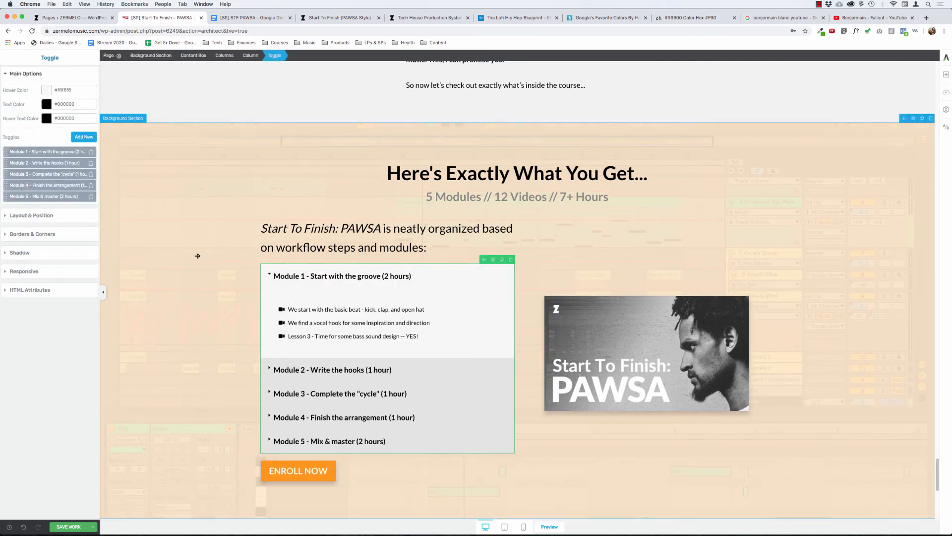
left_click(268, 273)
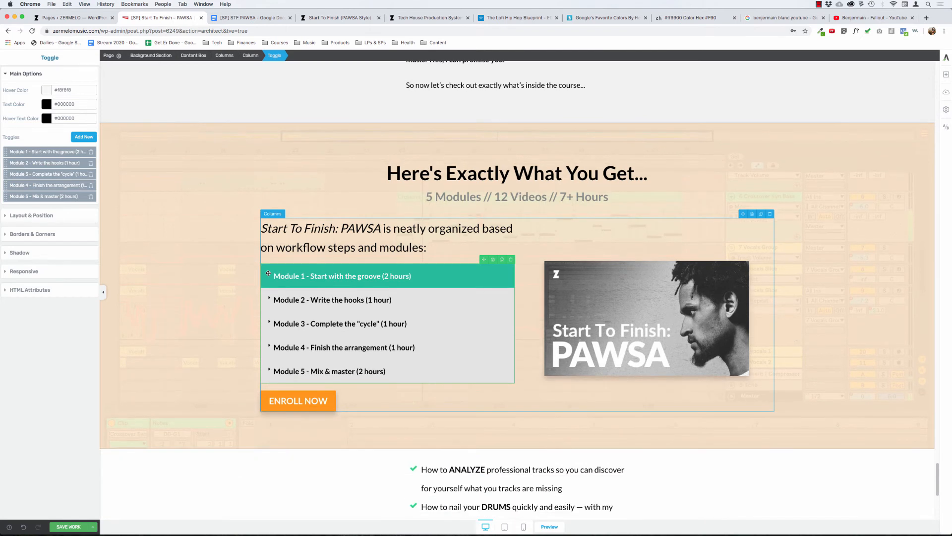
left_click(268, 298)
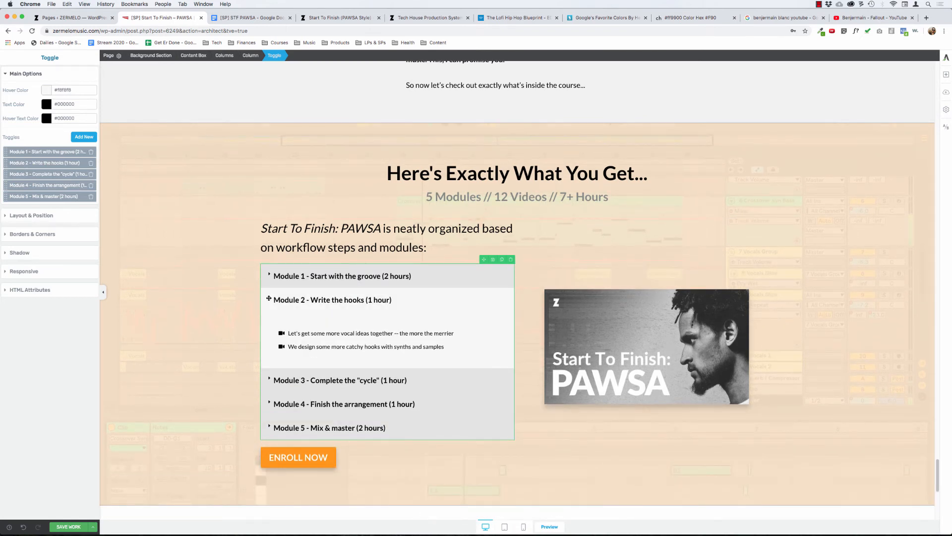
left_click(268, 298)
Change the grouped lesson icons under Module 3 in the syllabus toggle to the solid video icon and save the page
left_click(269, 323)
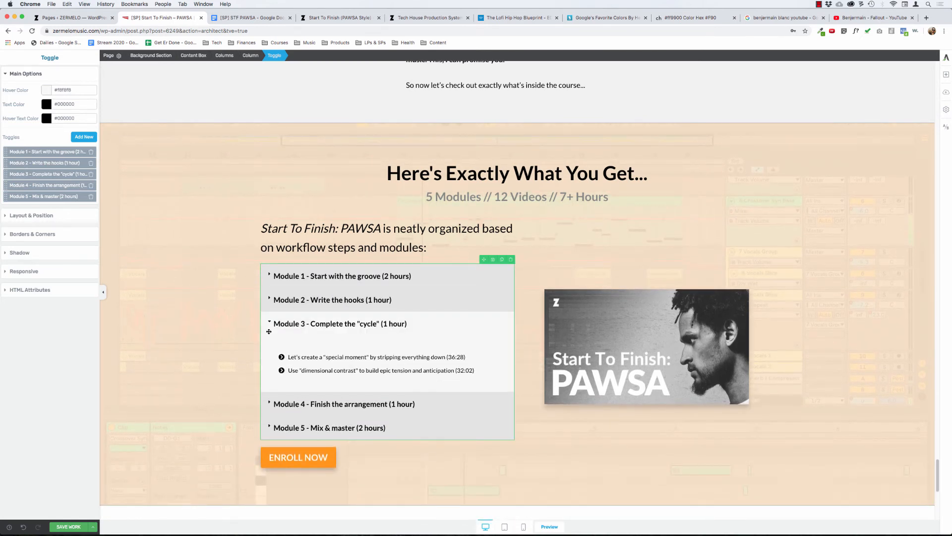
left_click(281, 357)
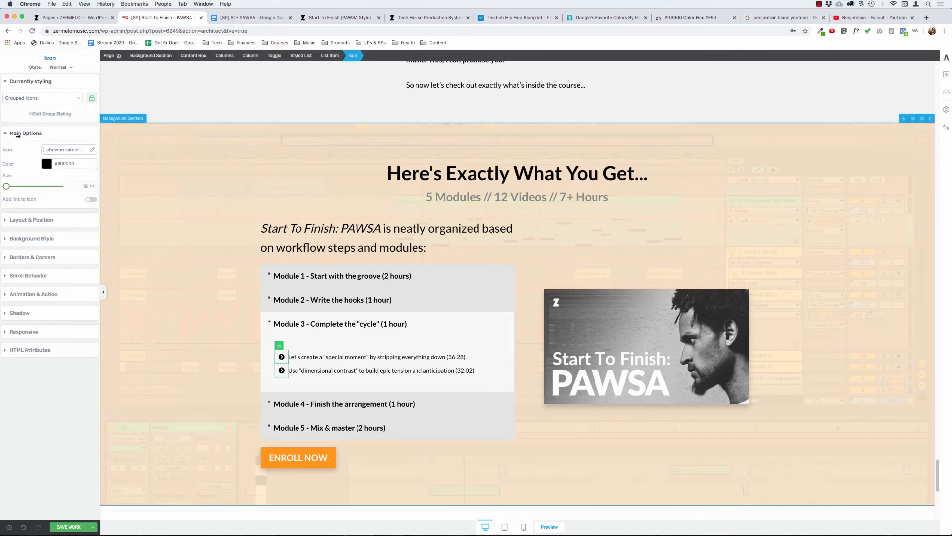
left_click(93, 150)
left_click(761, 185)
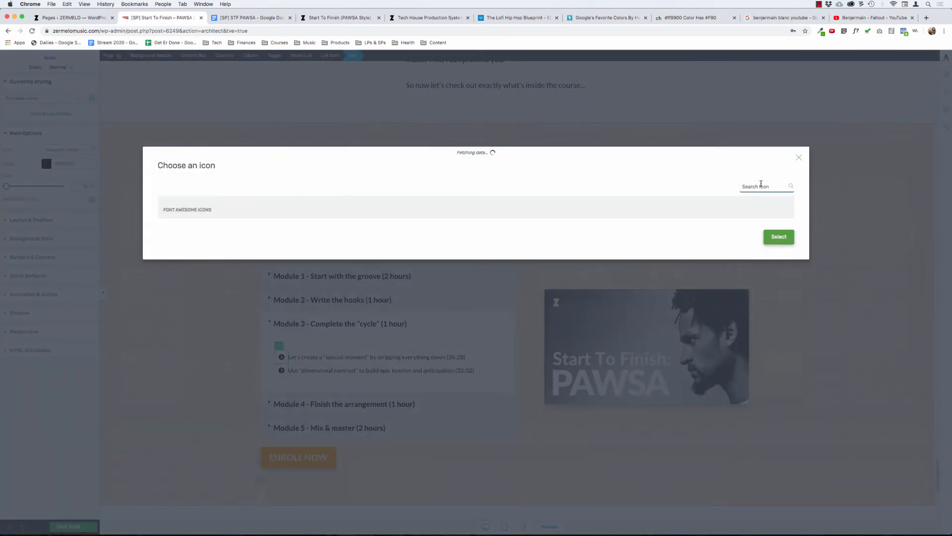
type("video")
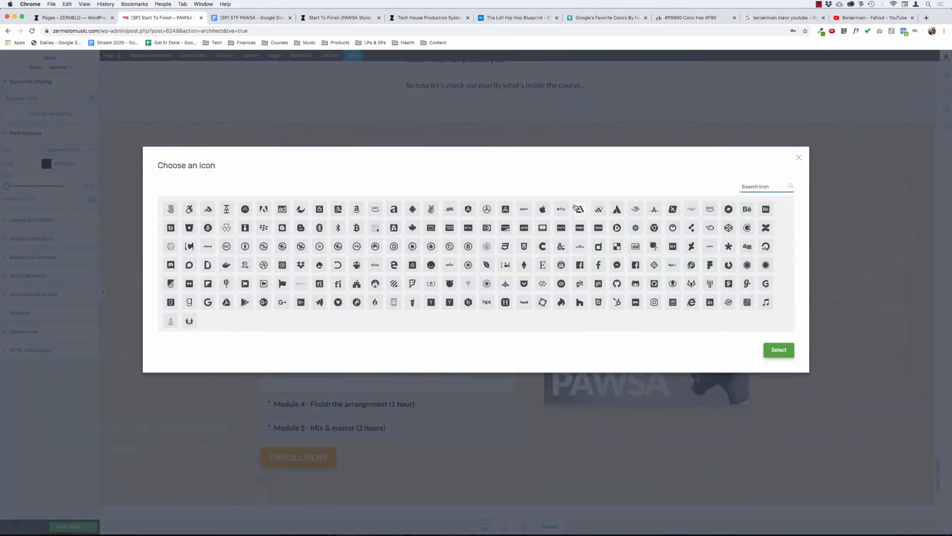
left_click(756, 186)
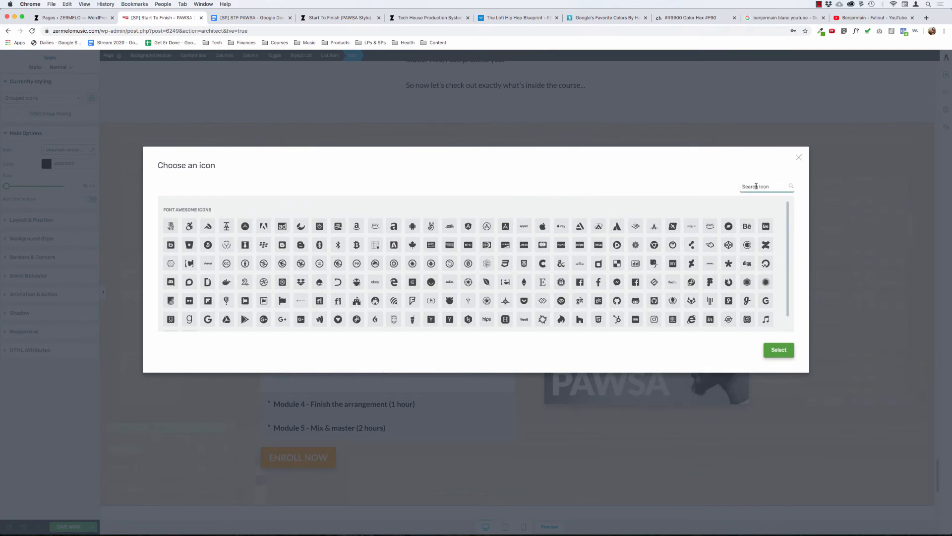
type("video")
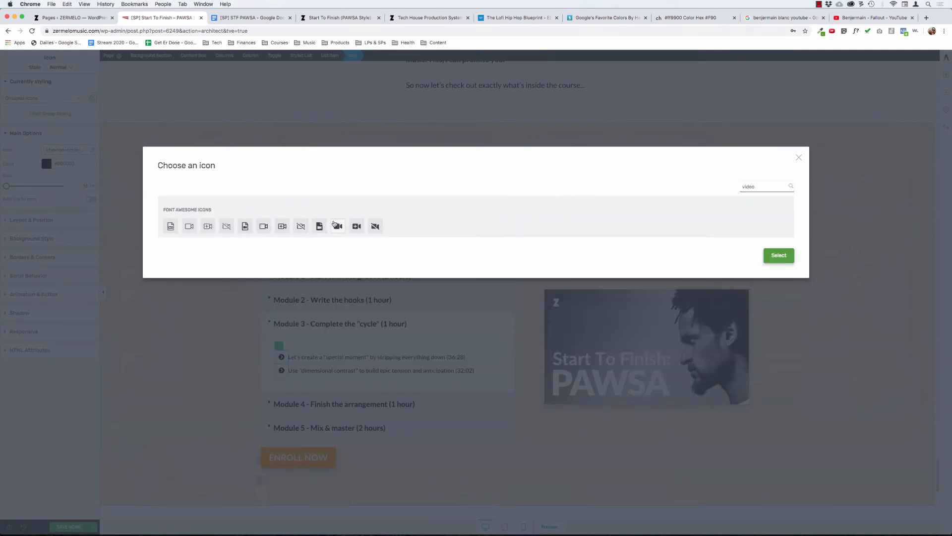
left_click(335, 225)
left_click(787, 258)
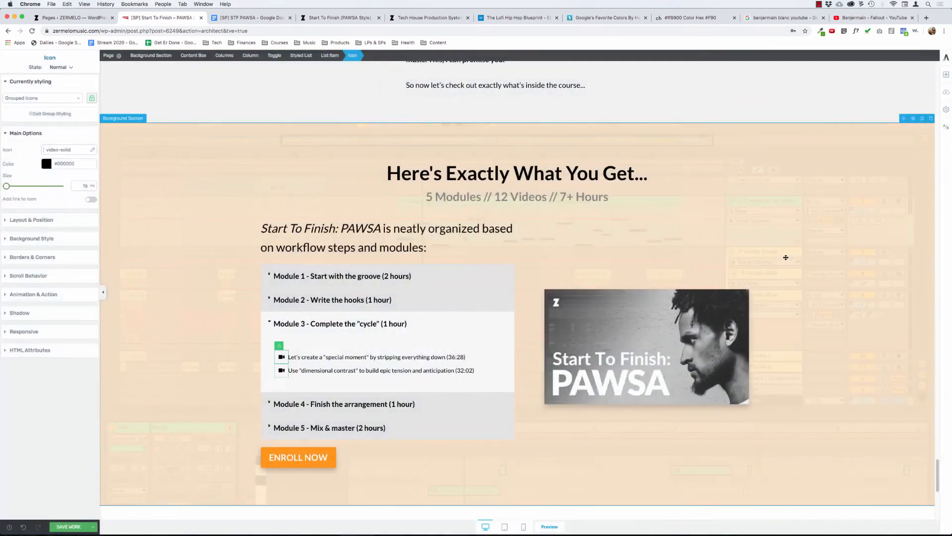
left_click(69, 526)
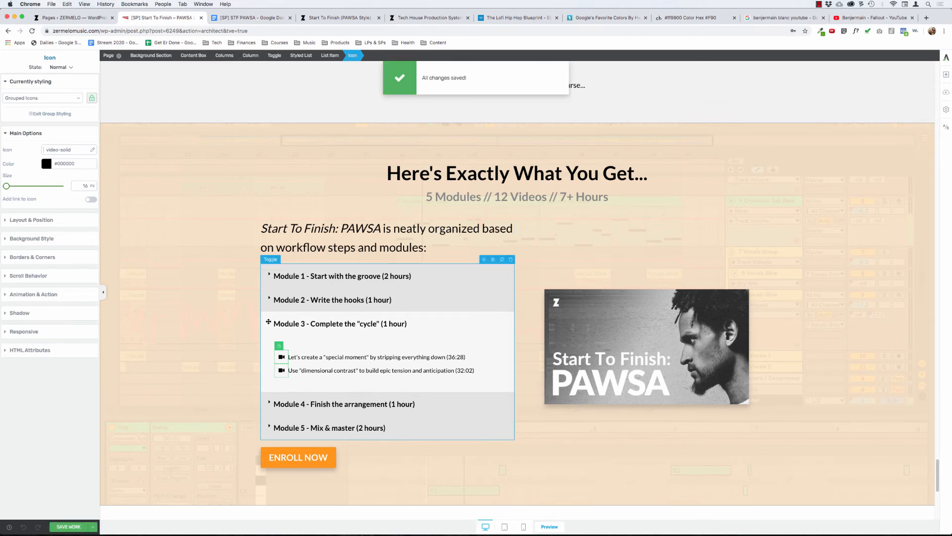
Collapse the Module 3 entry of the syllabus toggle
left_click(268, 322)
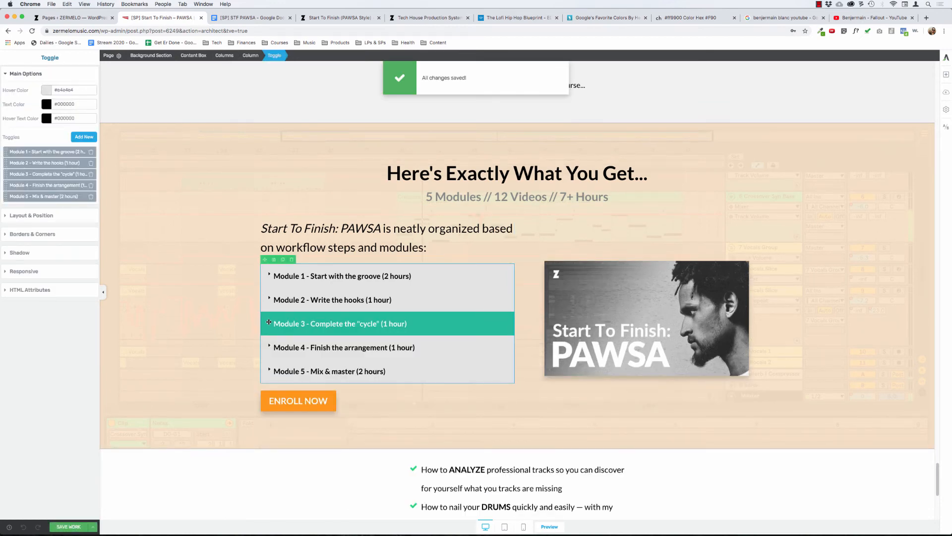
left_click(212, 321)
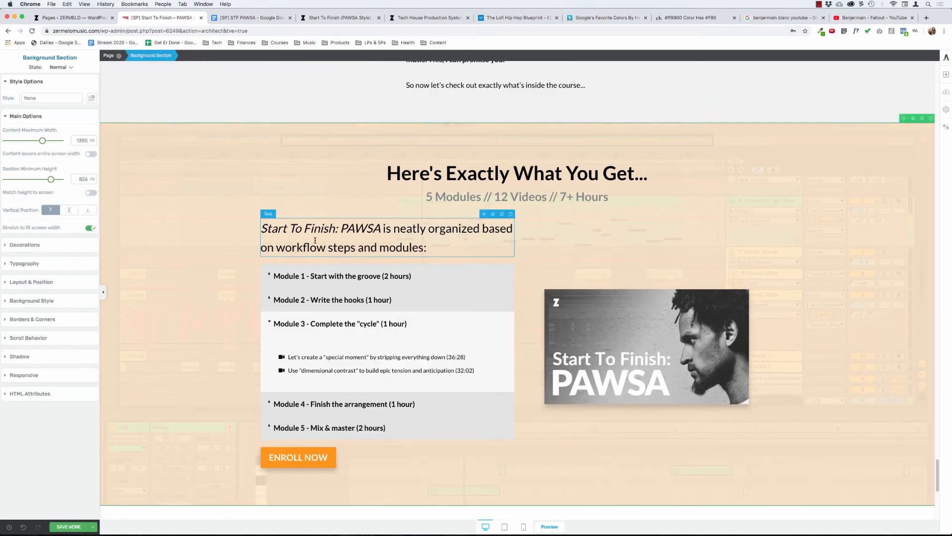
left_click(270, 322)
left_click(270, 322)
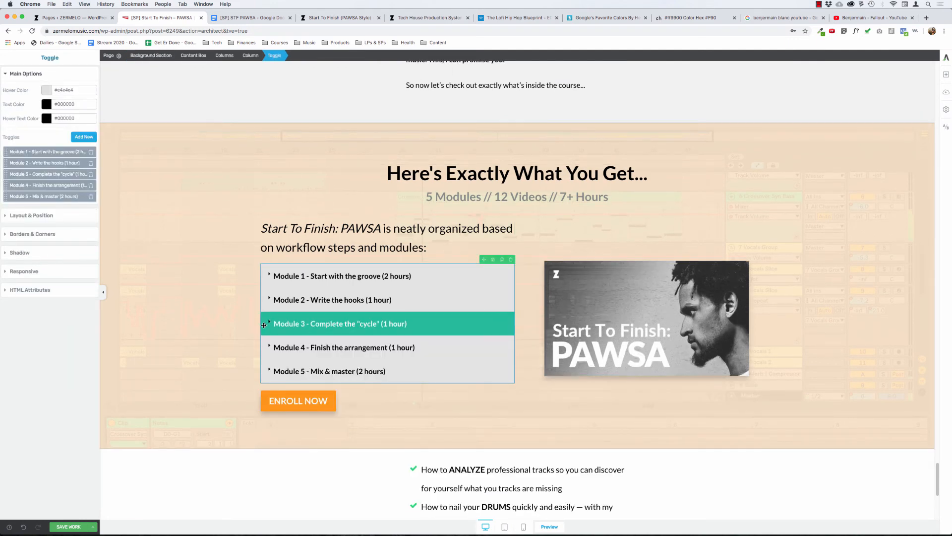
Check the course outline in the STF PAWSA Google Doc against the content below the sales page banner and save the page
scroll(258, 354, "down", 7)
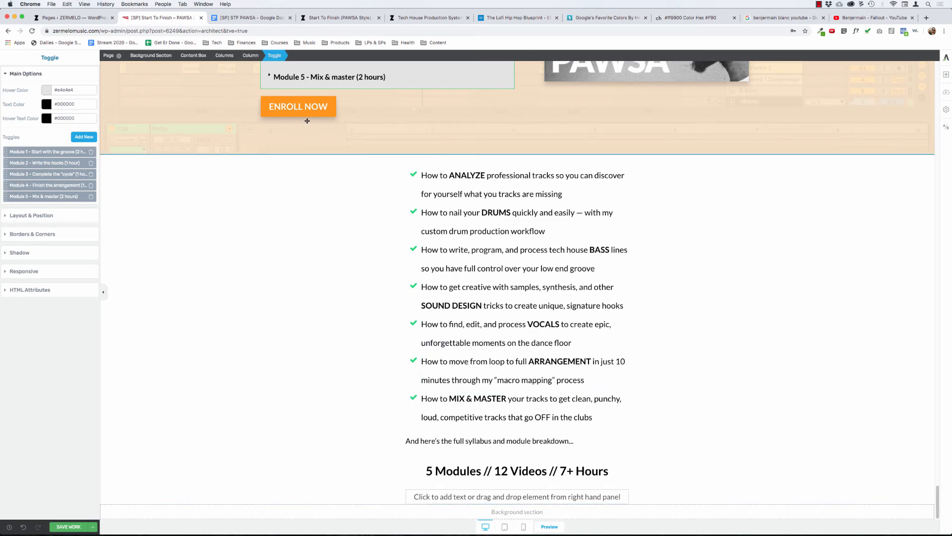
left_click(240, 19)
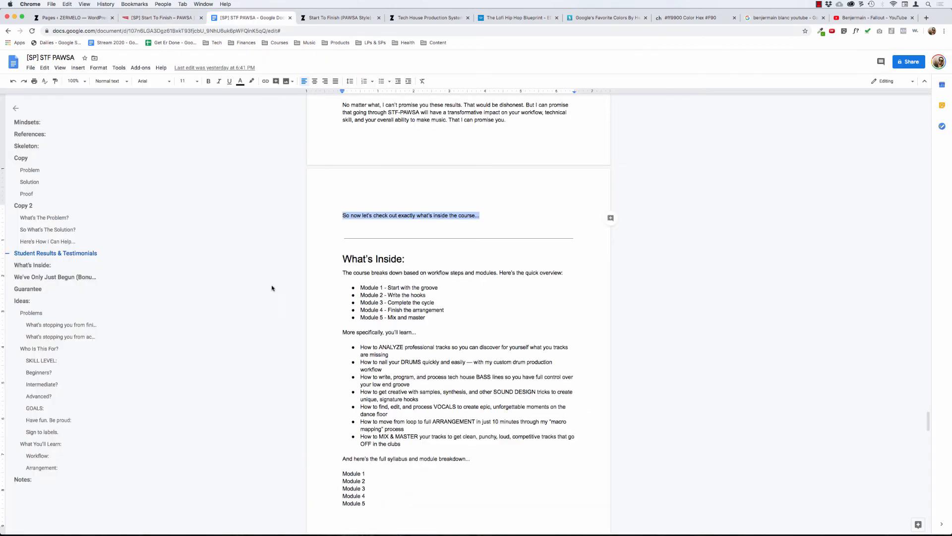
scroll(363, 266, "down", 10)
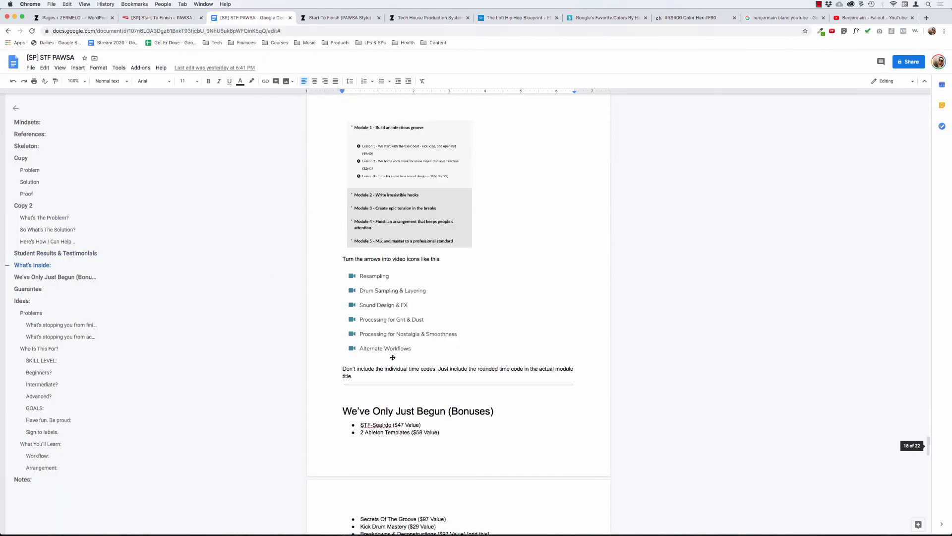
left_click(162, 18)
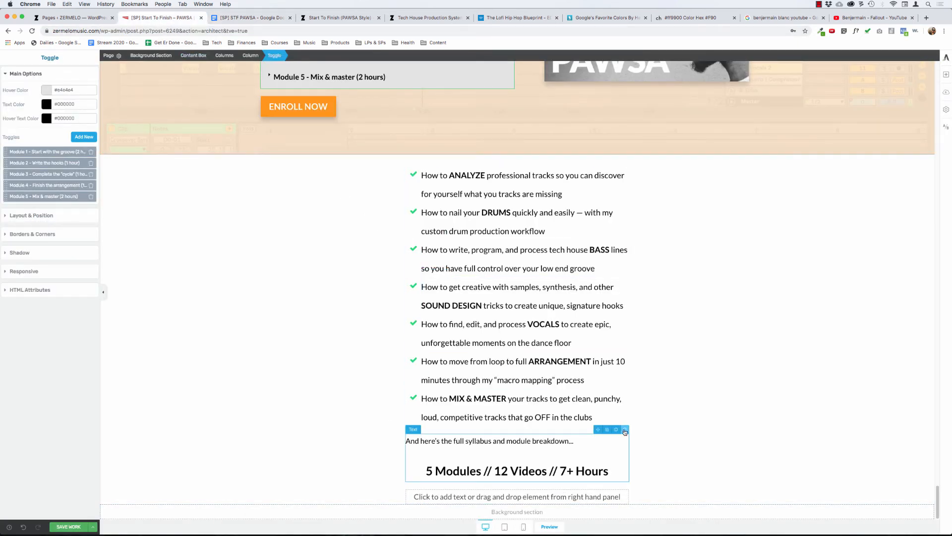
scroll(445, 361, "up", 5)
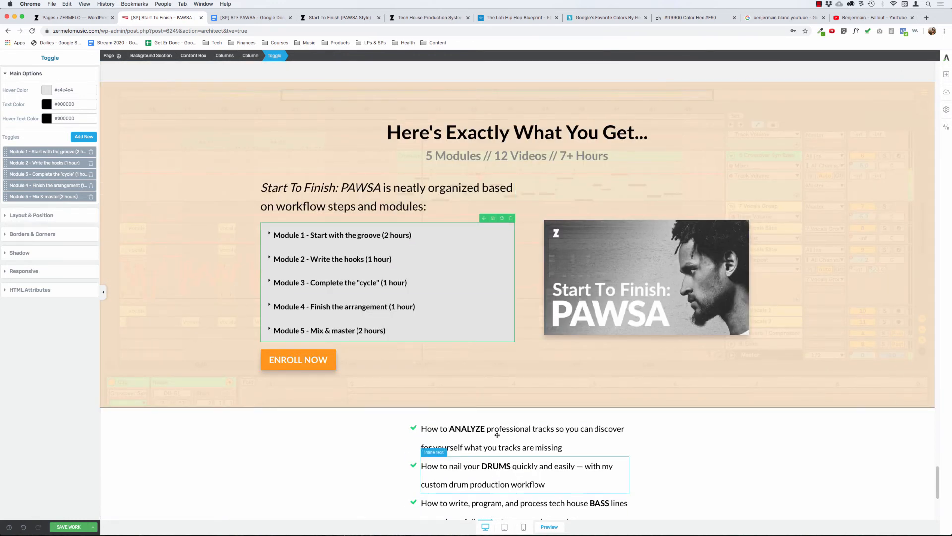
left_click(77, 527)
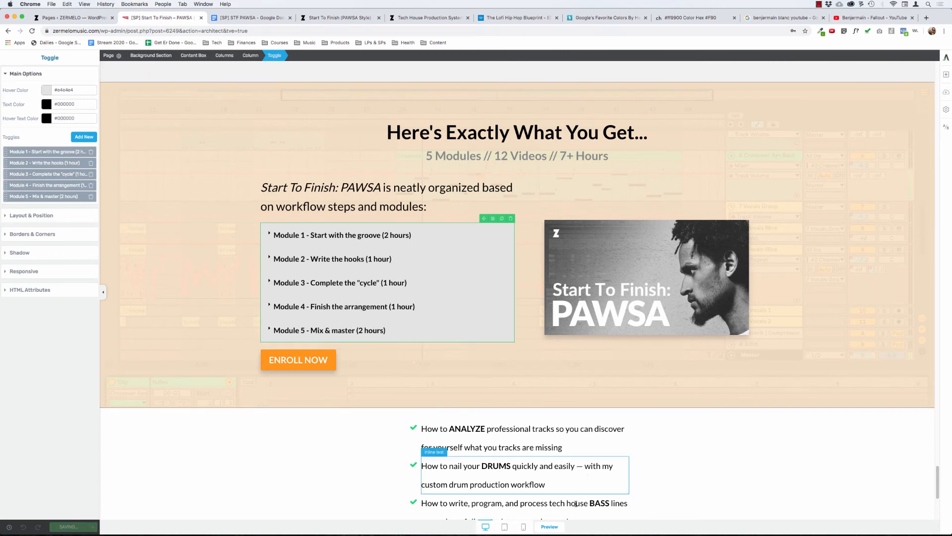
Review the "Here's Exactly What You Get..." banner and its syllabus toggle in the mobile layout and return to the desktop layout
left_click(523, 527)
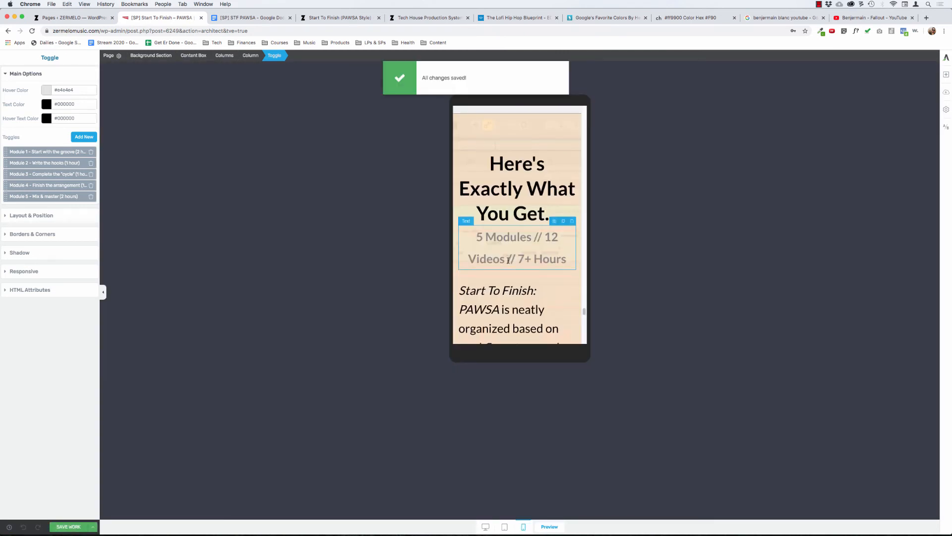
scroll(508, 262, "down", 1)
scroll(509, 261, "down", 10)
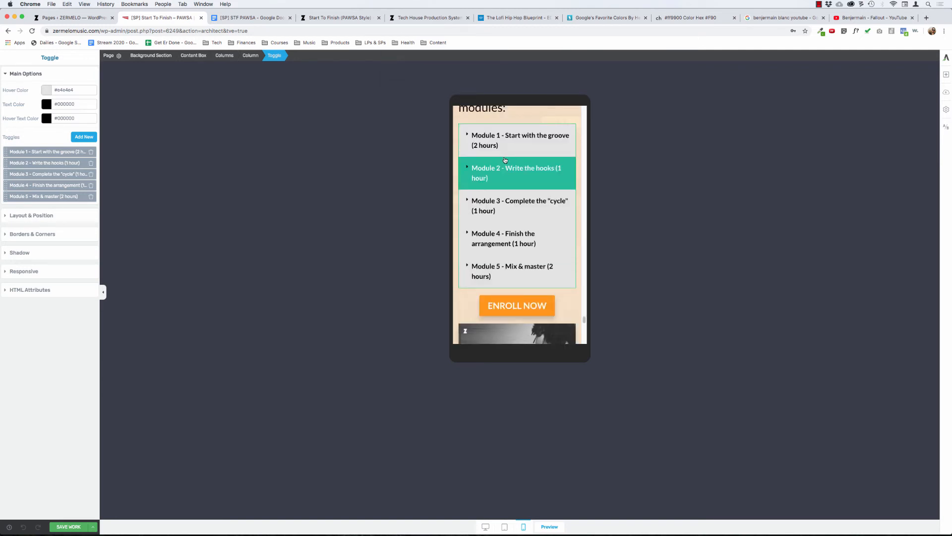
scroll(514, 228, "down", 5)
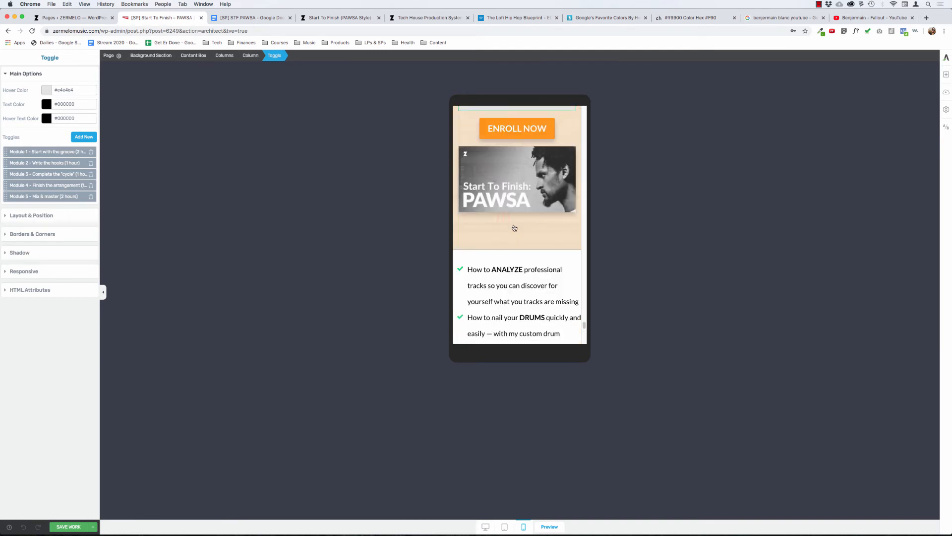
scroll(514, 228, "up", 6)
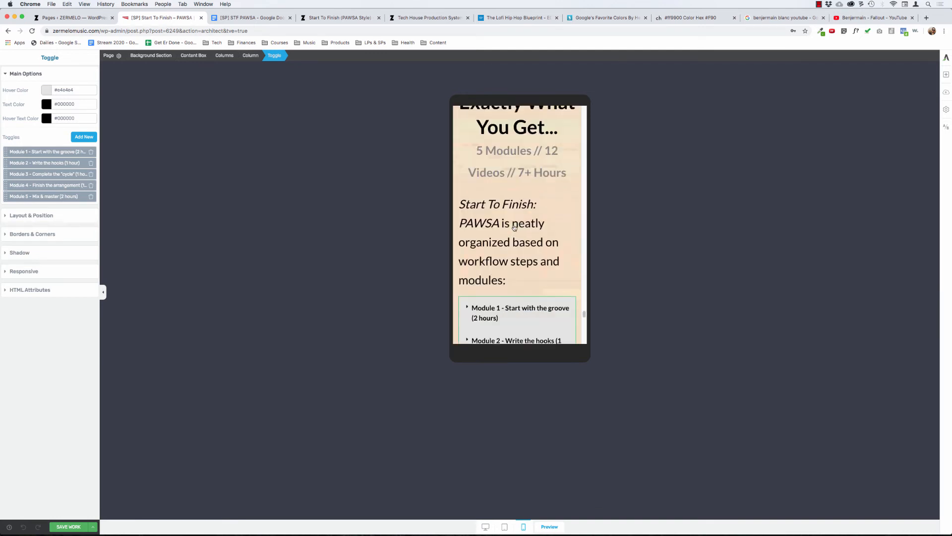
scroll(514, 227, "down", 3)
scroll(514, 227, "up", 3)
scroll(514, 225, "down", 2)
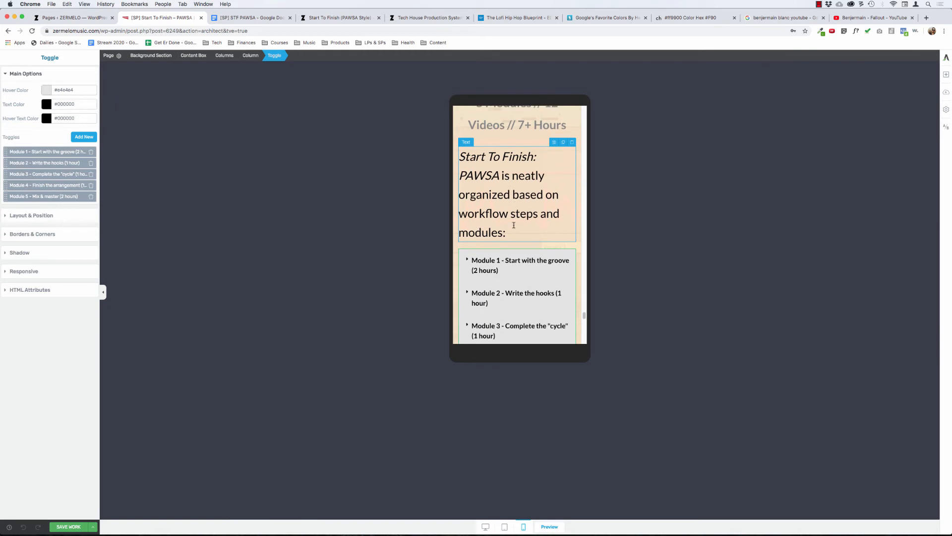
scroll(514, 225, "down", 2)
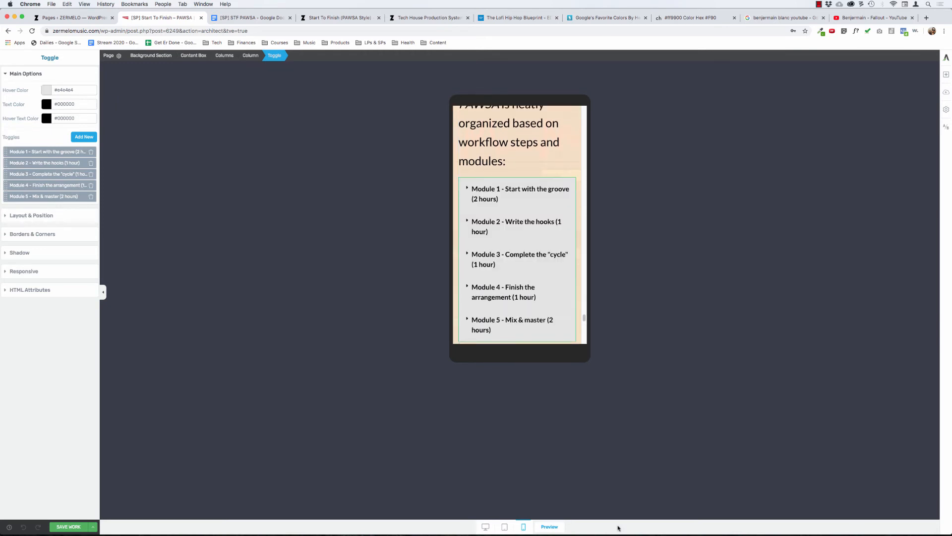
left_click(486, 527)
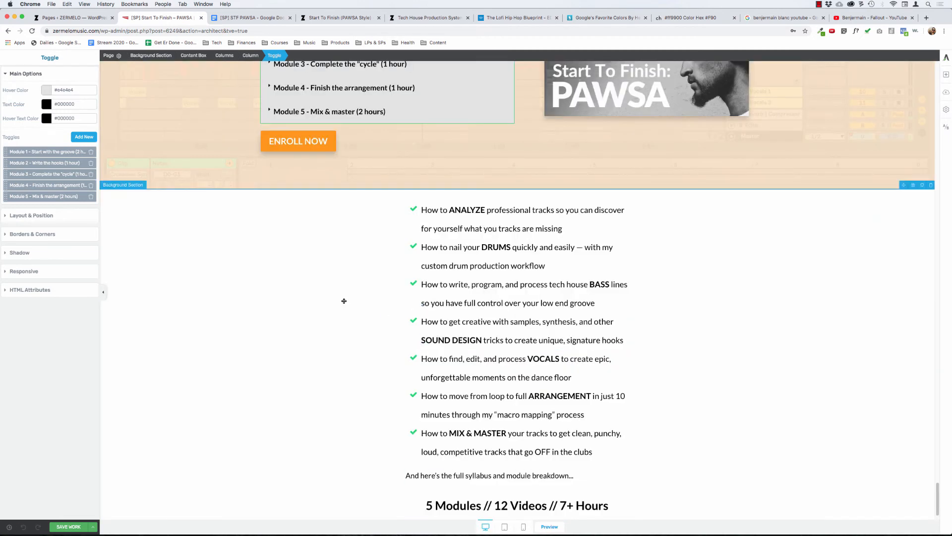
Move the syllabus toggle out of the banner to below the lower "5 Modules // 12 Videos // 7+ Hours" heading and save the page
scroll(343, 300, "up", 5)
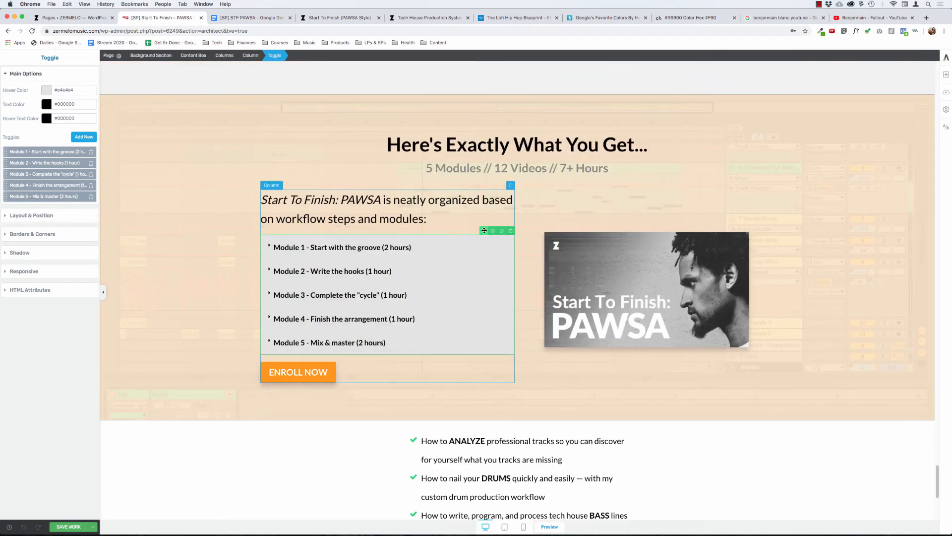
scroll(474, 240, "down", 6)
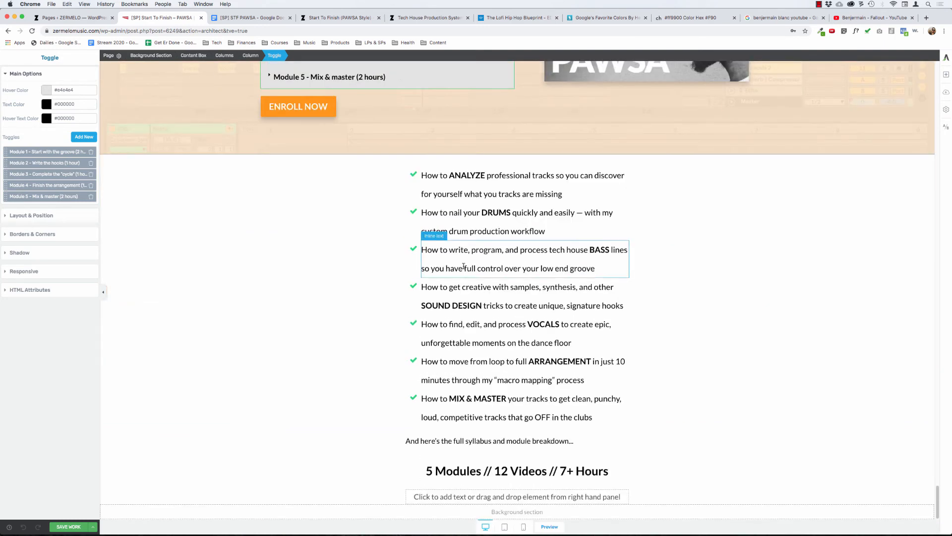
scroll(464, 266, "up", 5)
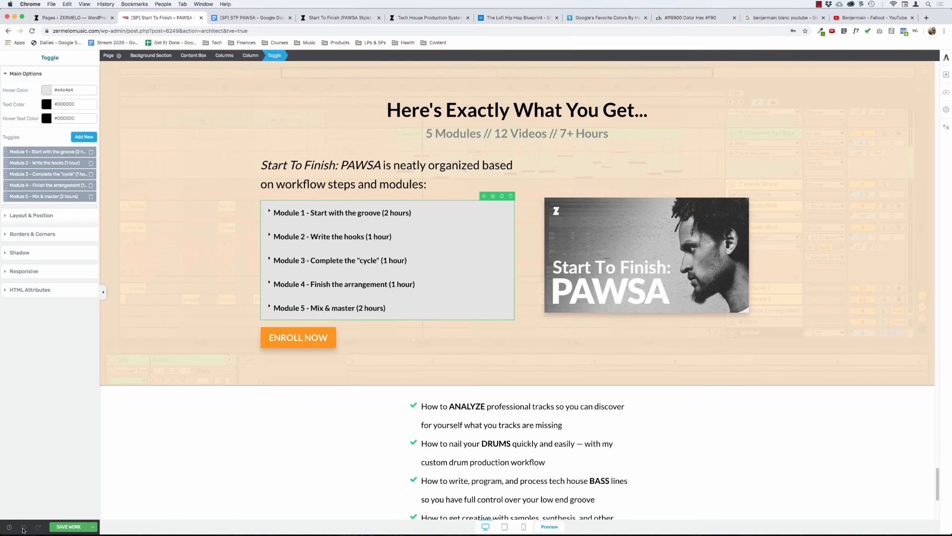
mouse_move(484, 196)
left_mouse_down()
mouse_move(516, 397)
mouse_move(515, 502)
mouse_move(502, 506)
left_mouse_up()
scroll(302, 310, "down", 2)
scroll(312, 323, "up", 15)
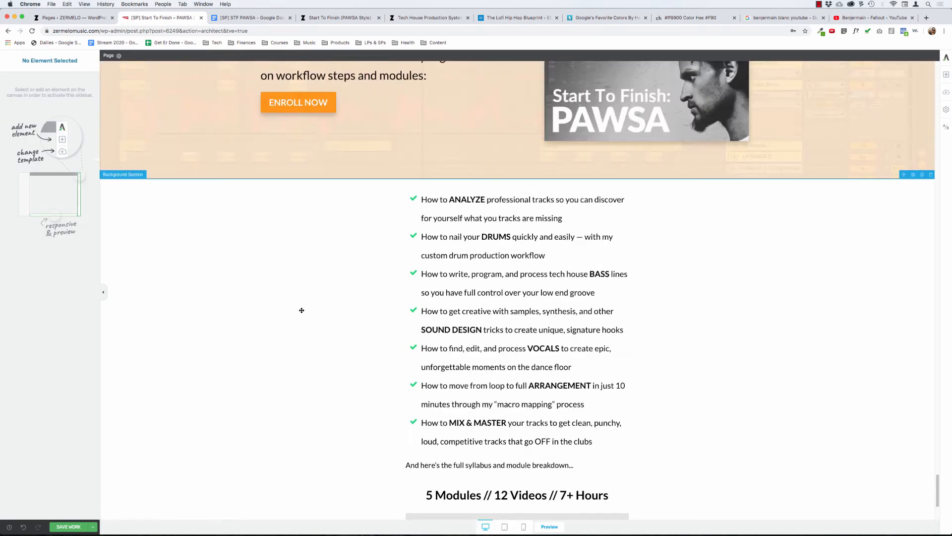
scroll(206, 450, "down", 15)
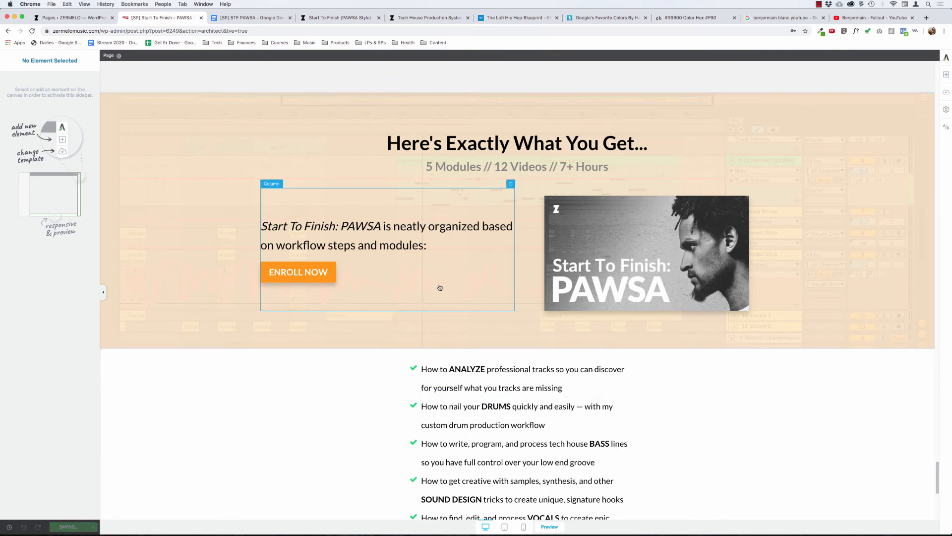
Add a text element above the banner's ENROLL NOW button and fill it with the five module titles copied from the STF PAWSA Google Doc
left_click(946, 74)
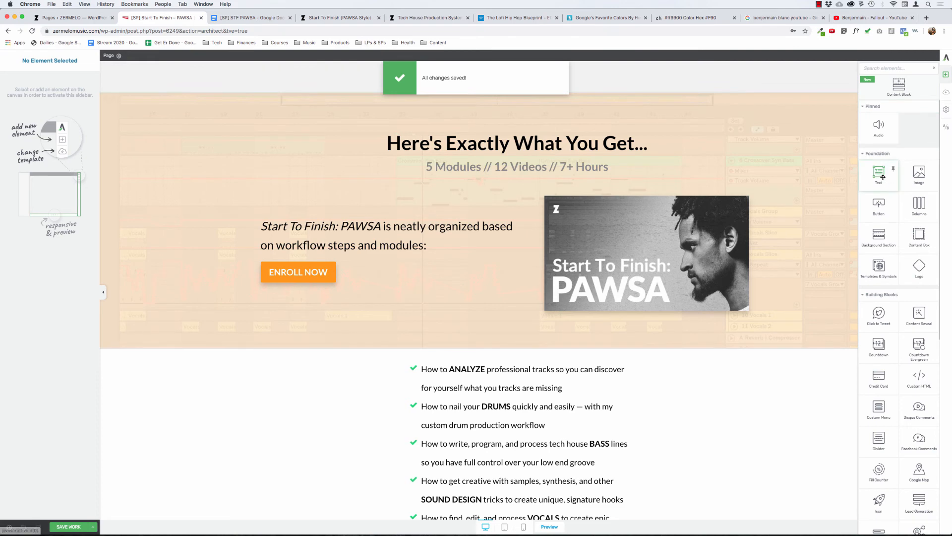
left_click_drag(883, 177, 380, 235)
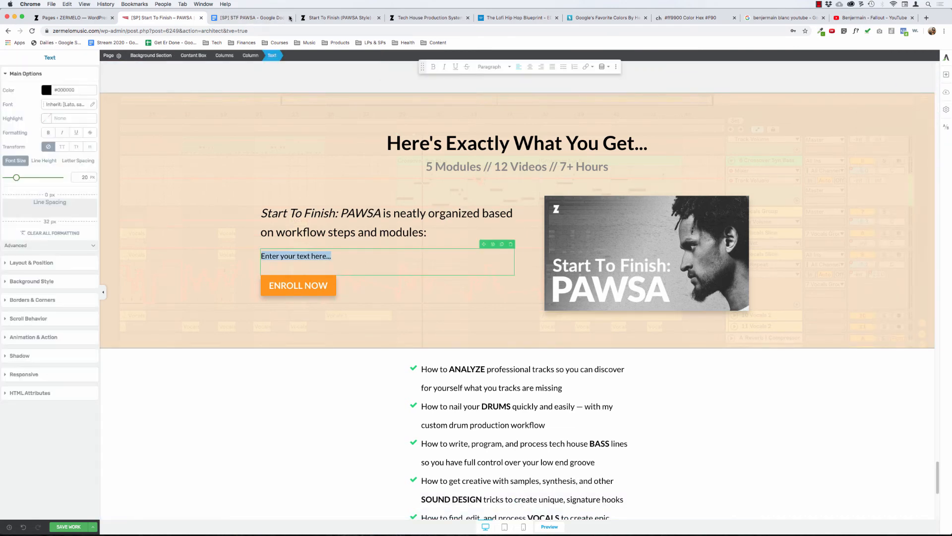
left_click(265, 22)
scroll(385, 243, "up", 10)
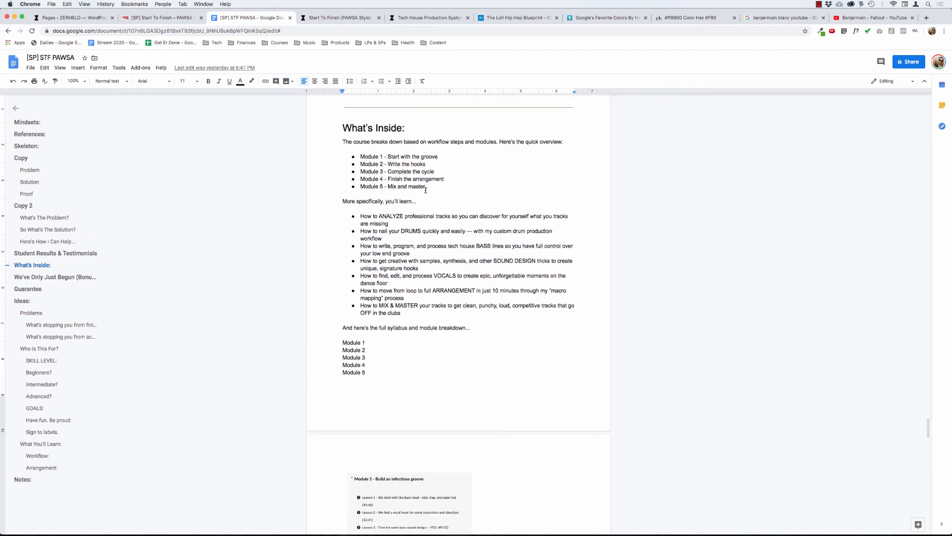
left_click_drag(426, 187, 360, 157)
key("super+c")
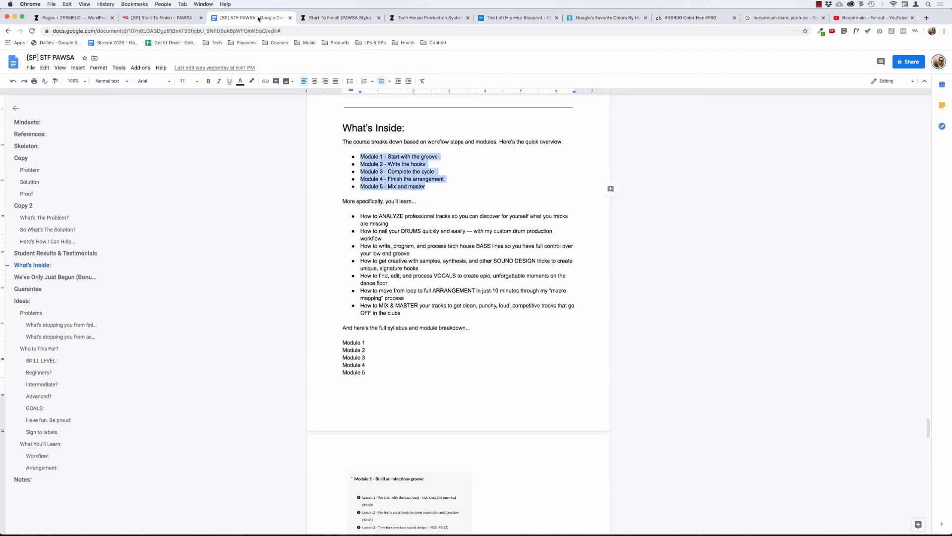
left_click(155, 18)
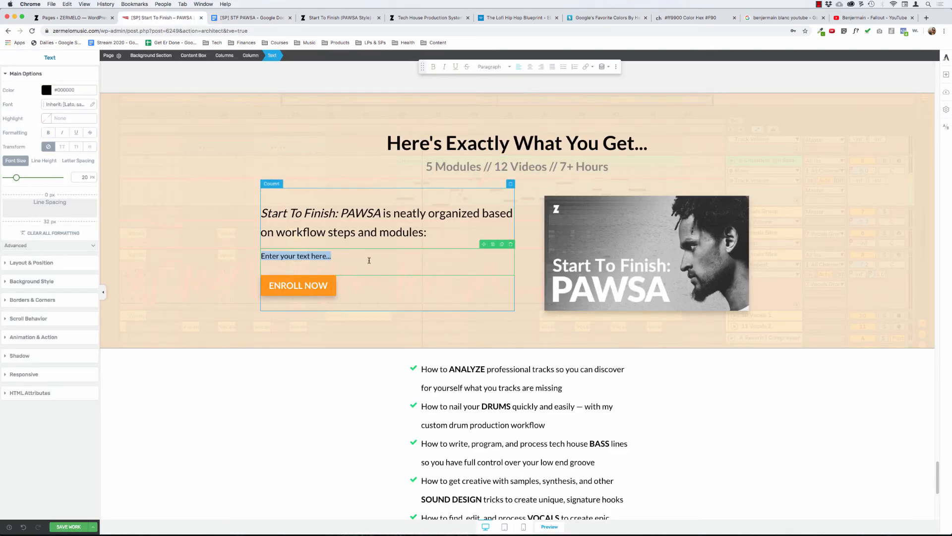
key("super+v")
Format the pasted module titles as a bulleted list with a separate bullet for each of the five modules
left_click_drag(360, 296, 247, 242)
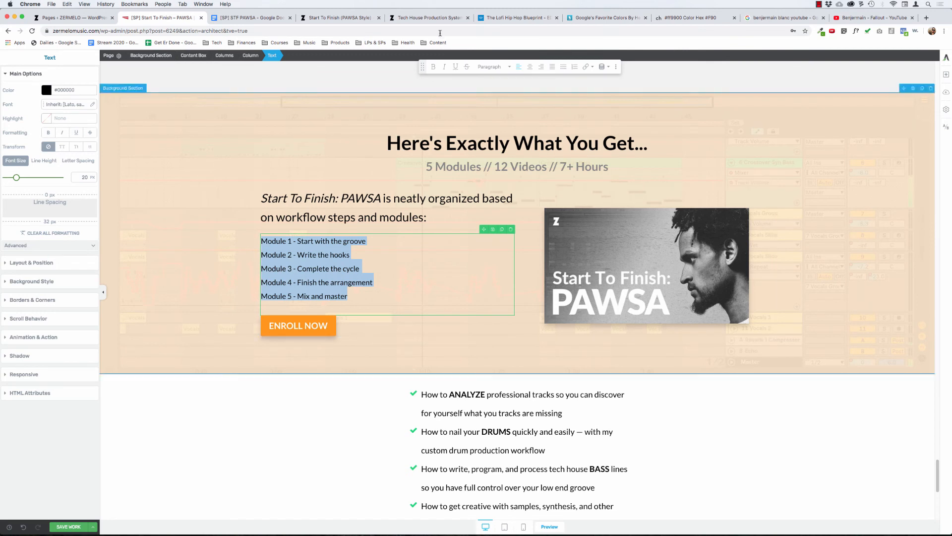
left_click(564, 68)
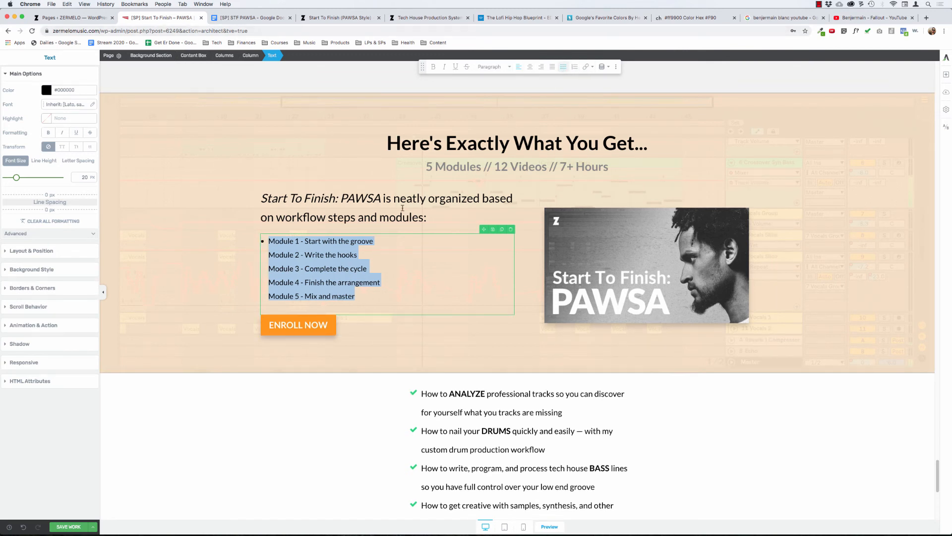
left_click(351, 242)
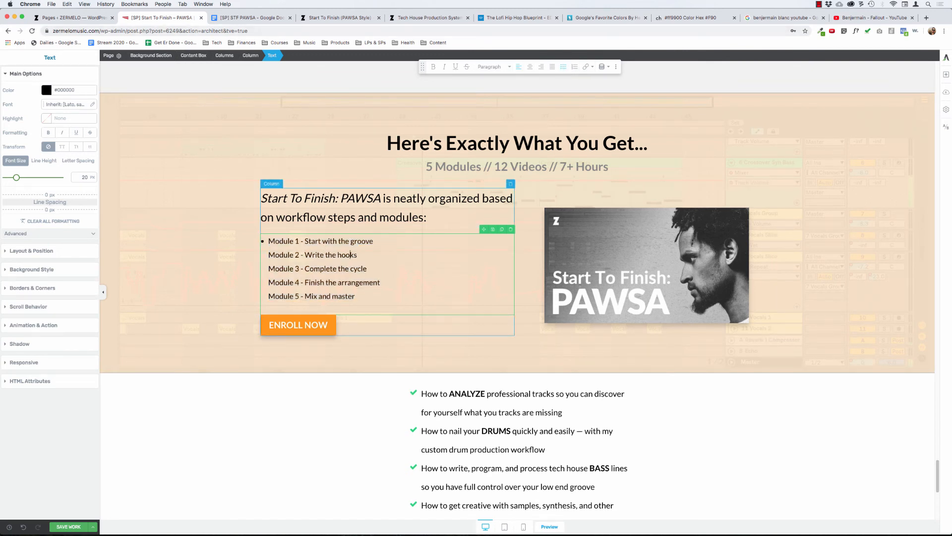
key("super+Left")
key("BackSpace")
key("Return")
key("Down")
key("BackSpace")
key("Return")
key("Down")
key("BackSpace")
key("Return")
key("Down")
key("BackSpace")
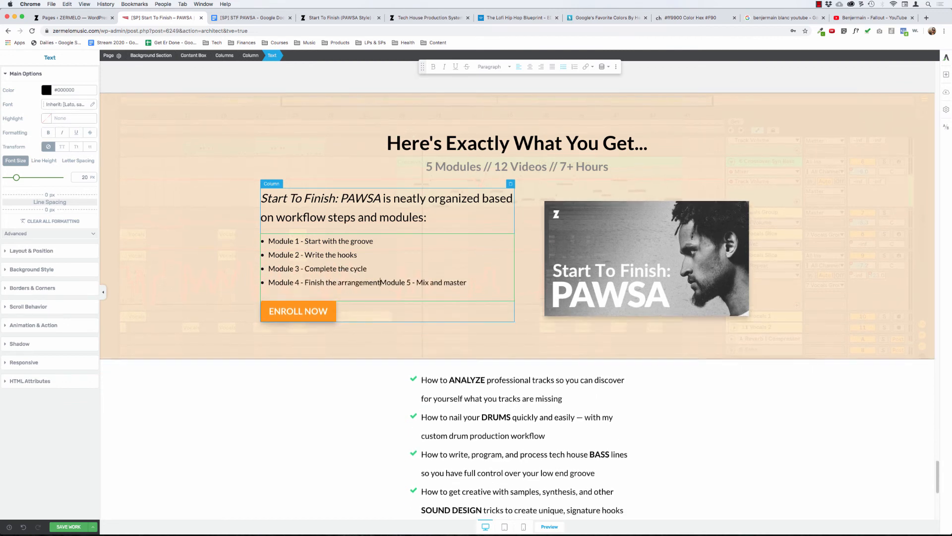
key("Return")
left_click(194, 276)
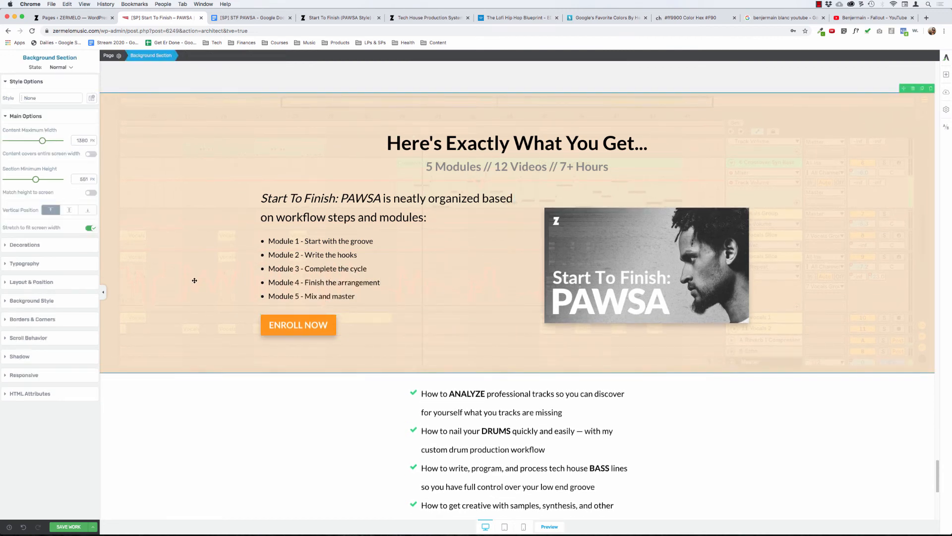
Bold the labels "Module 1" through "Module 5" at the start of each bullet in the banner
left_click(294, 241)
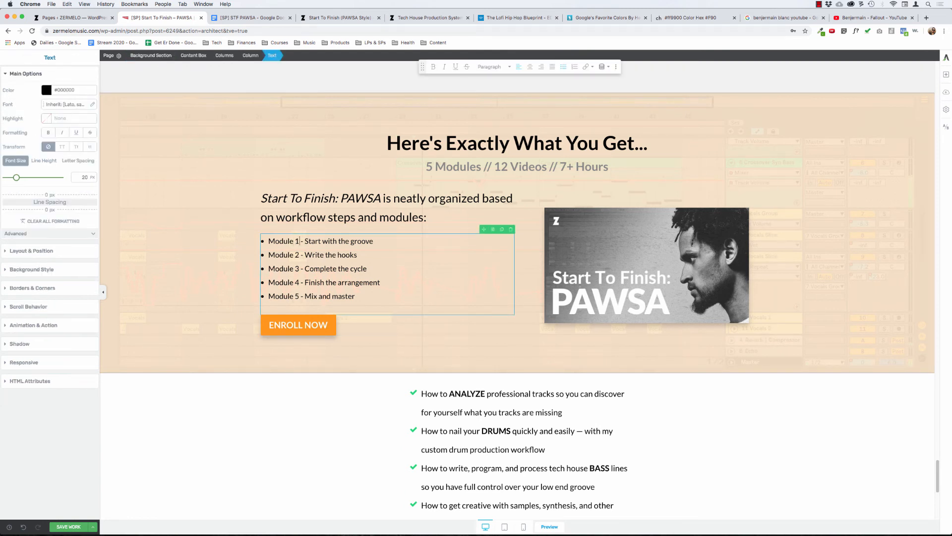
key("super+shift+Left")
key("super+b")
key("Down")
key("alt+shift+Right")
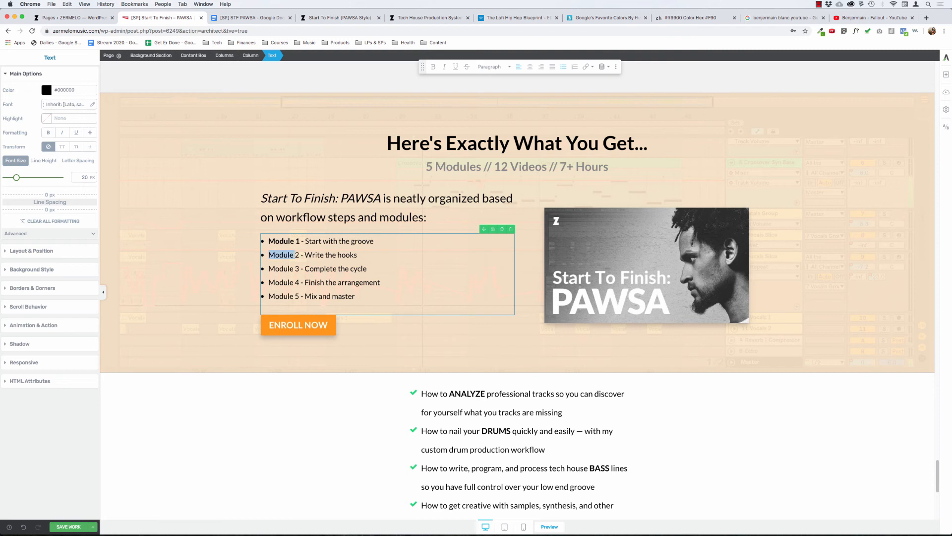
key("super+b")
key("Down")
key("alt+shift+Right")
key("alt+shift+Right")
key("super+b")
key("Right")
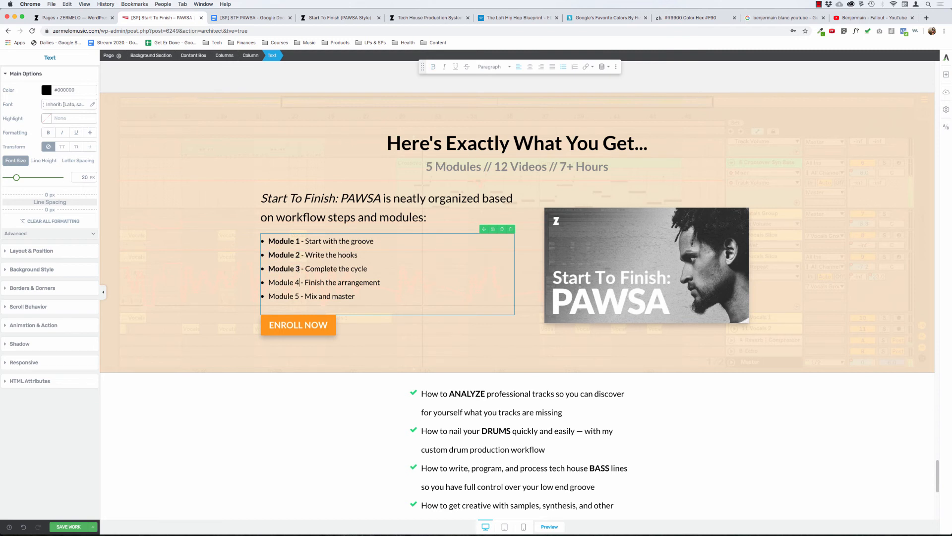
key("alt+shift+Left")
key("alt+shift+Left")
key("super+b")
key("Right")
key("alt+shift+Left")
key("alt+shift+Left")
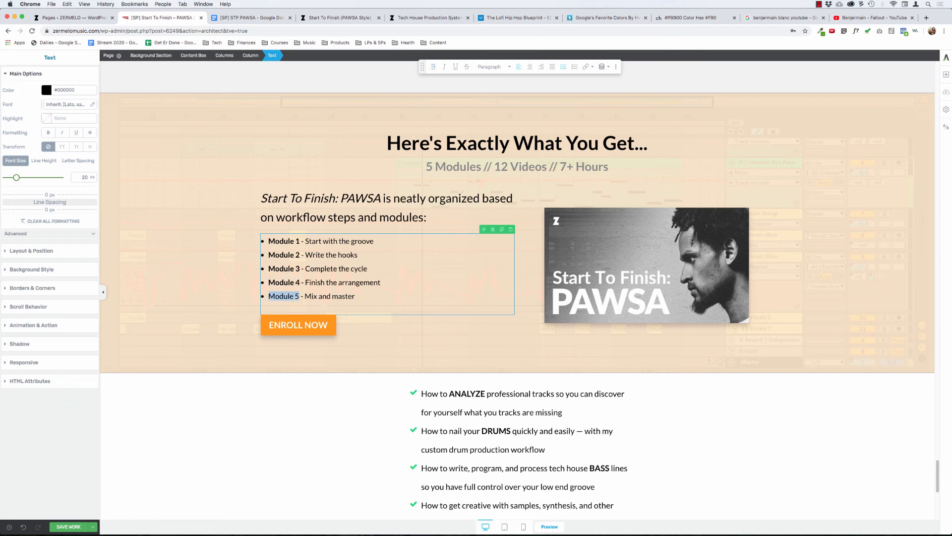
key("super+b")
left_click(144, 178)
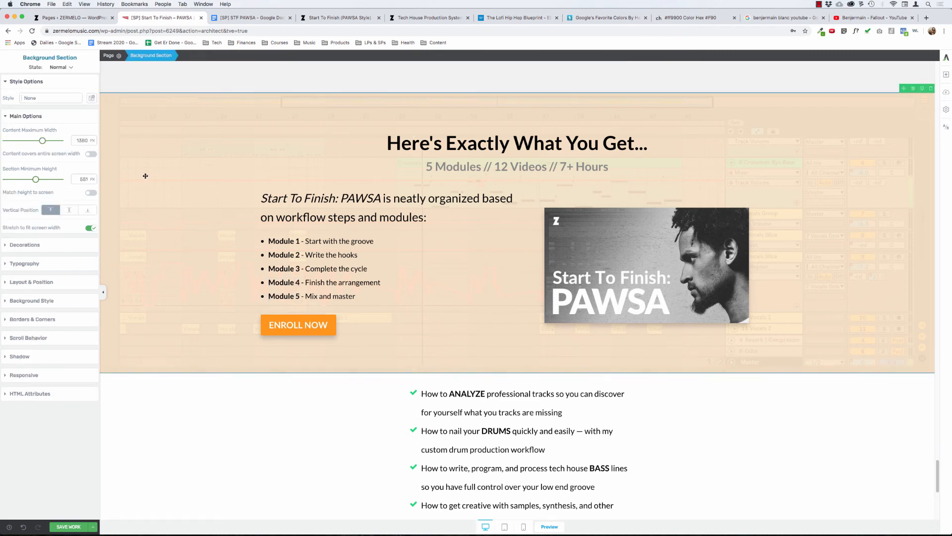
Change "Start To Finish: PAWSA" in the banner's "neatly organized" text from italic to bold
left_click(382, 196)
key("alt+shift+Left")
key("alt+shift+Left")
key("alt+shift+Left")
key("alt+shift+Left")
key("super+i")
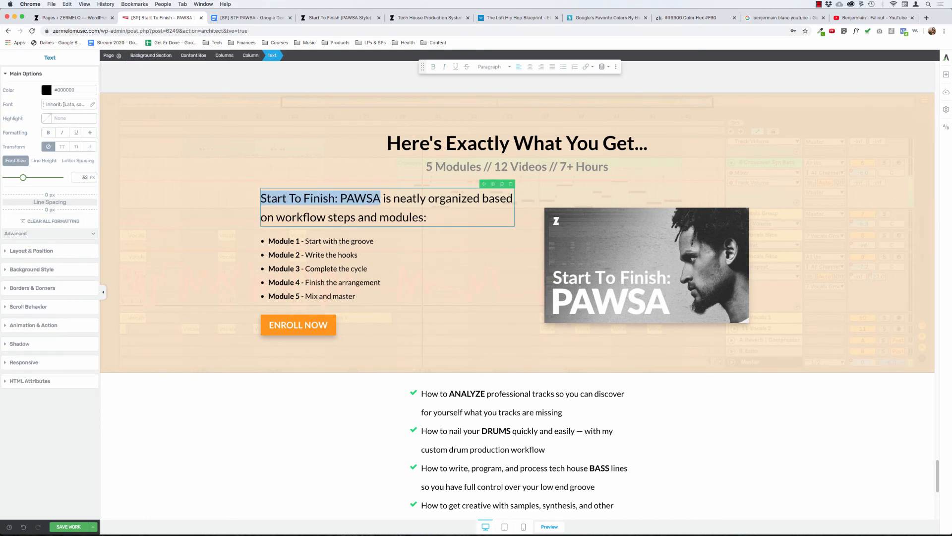
key("super+b")
left_click(220, 218)
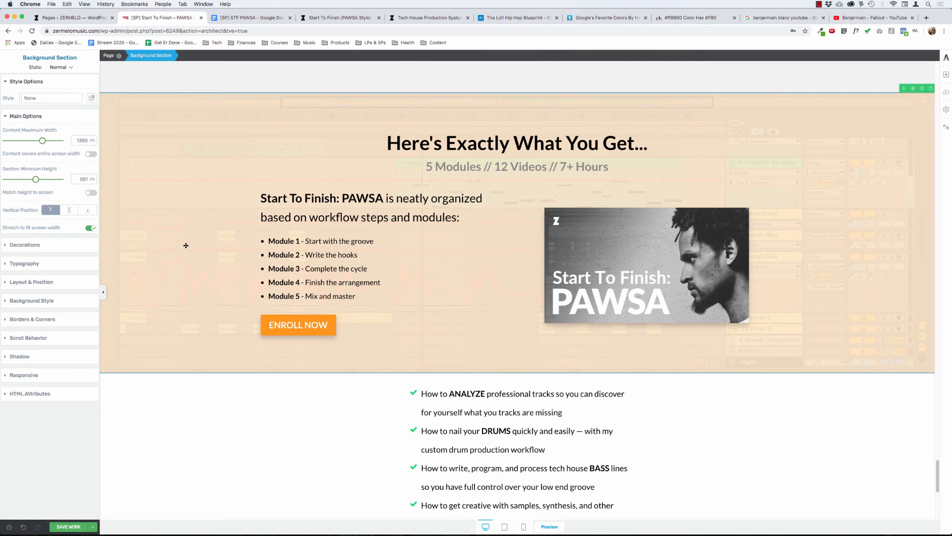
Save the page and add a text element reading "You'll also learn..." between the banner and the checkmark list
left_click(77, 525)
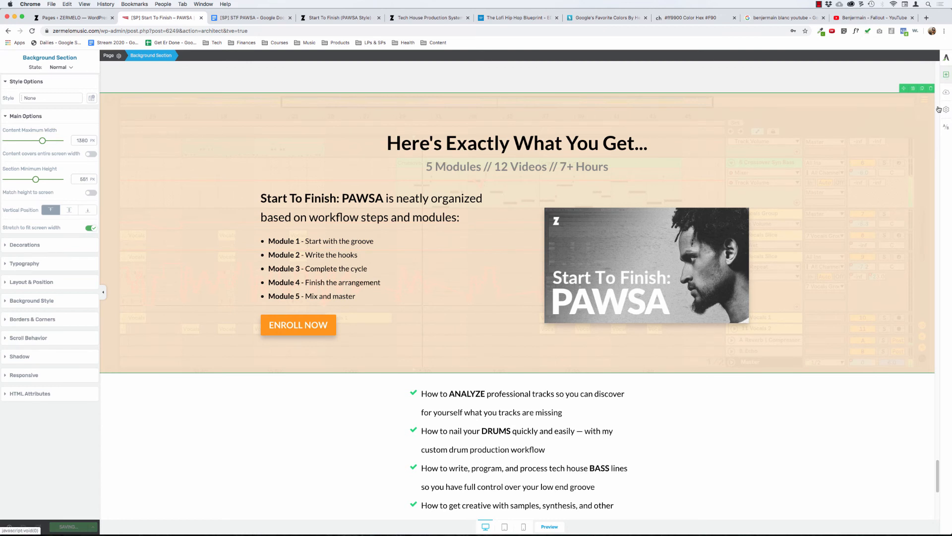
left_click(946, 74)
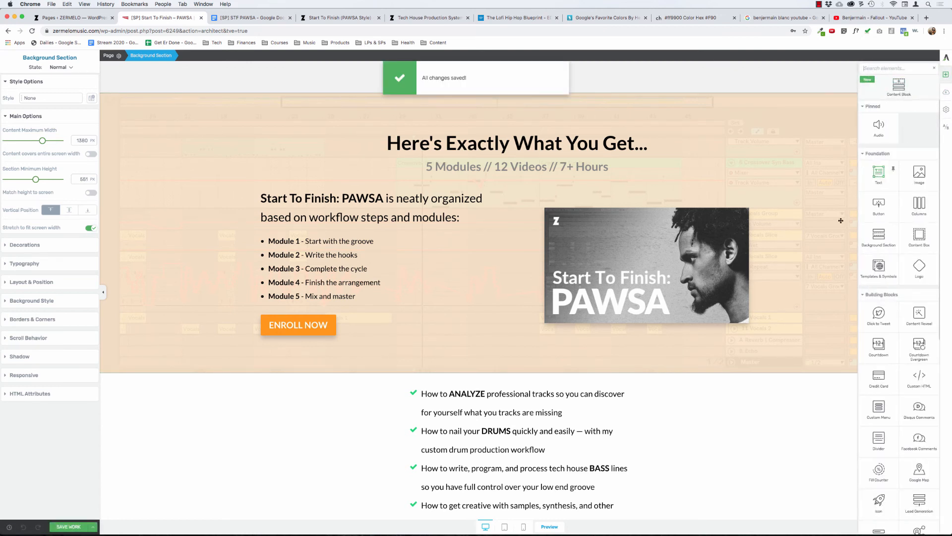
mouse_move(490, 380)
left_mouse_down()
mouse_move(535, 385)
mouse_move(489, 388)
left_mouse_up()
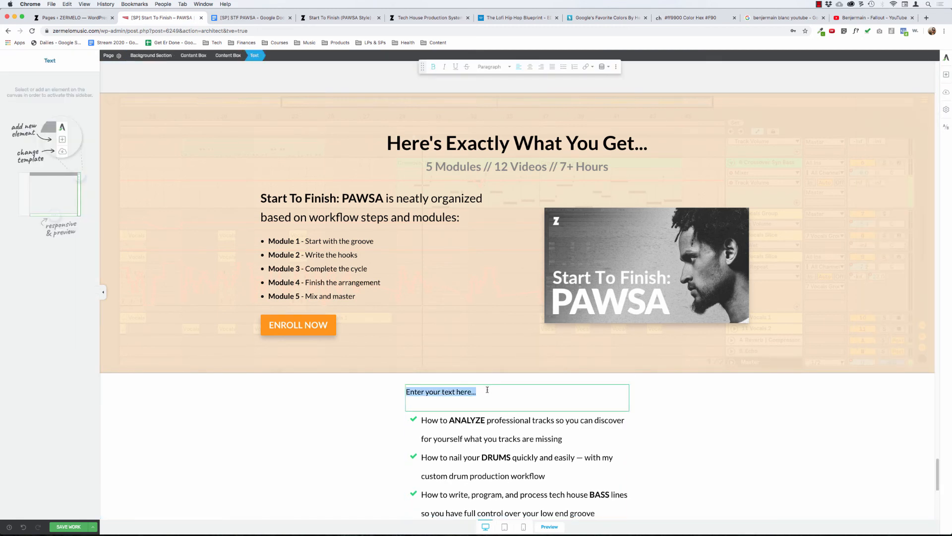
type("You")
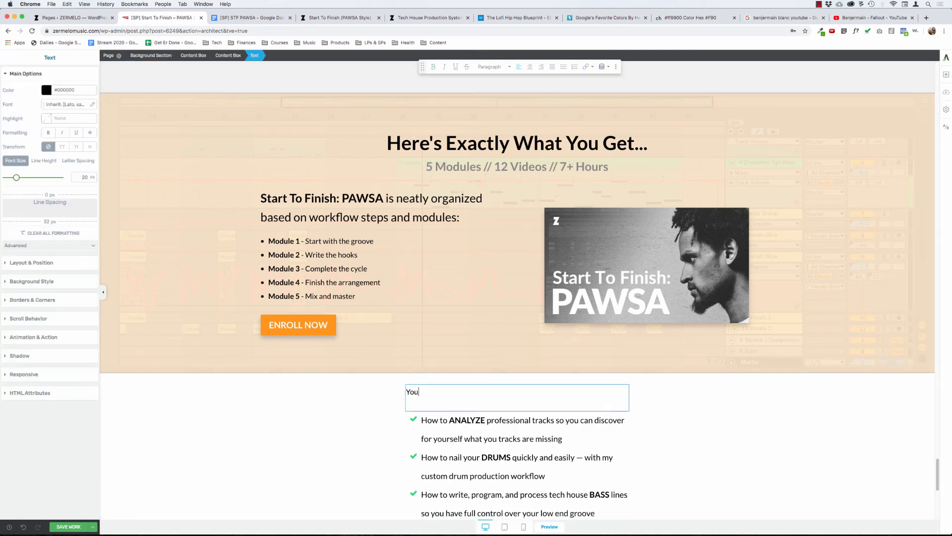
type("'ll also learn....")
key("super+a")
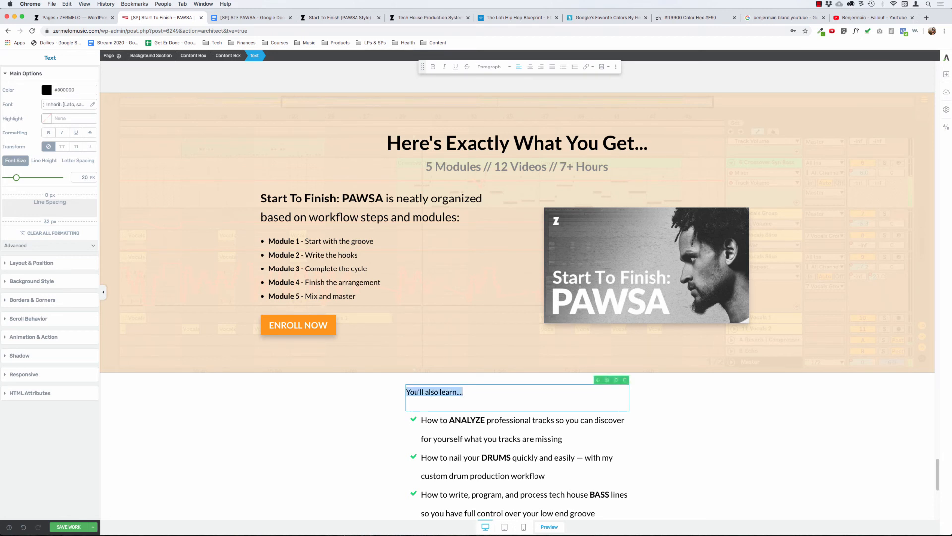
key("Right")
key("BackSpace")
Make the "You'll also learn..." text bold and set its font size to 32 px
key("super+a")
key("super+b")
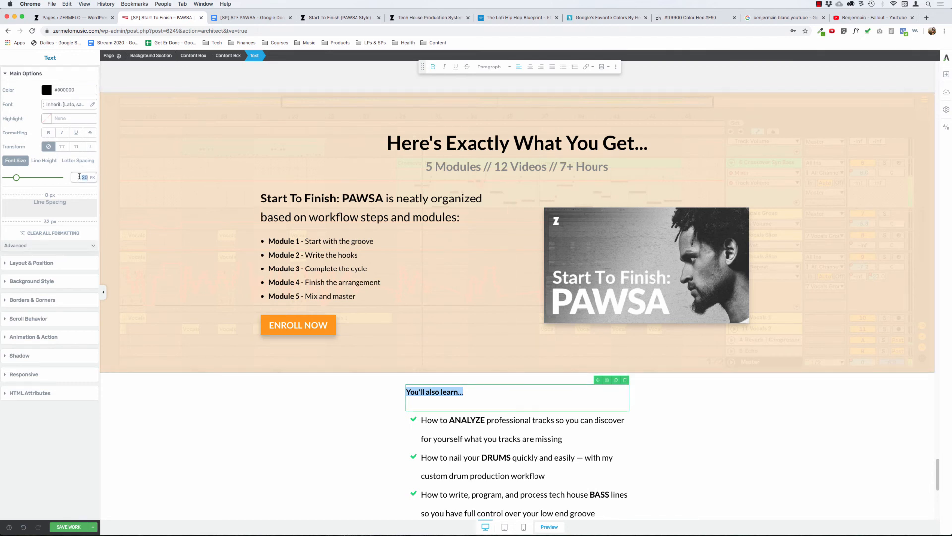
type("32")
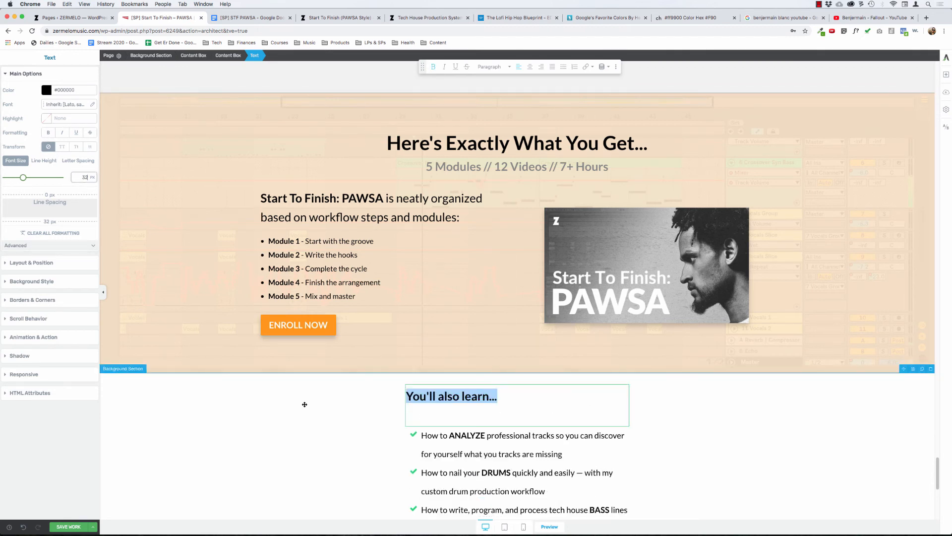
left_click(305, 404)
Delete the empty content box beneath the Module 5 toggle of the syllabus and save the page
scroll(319, 448, "down", 5)
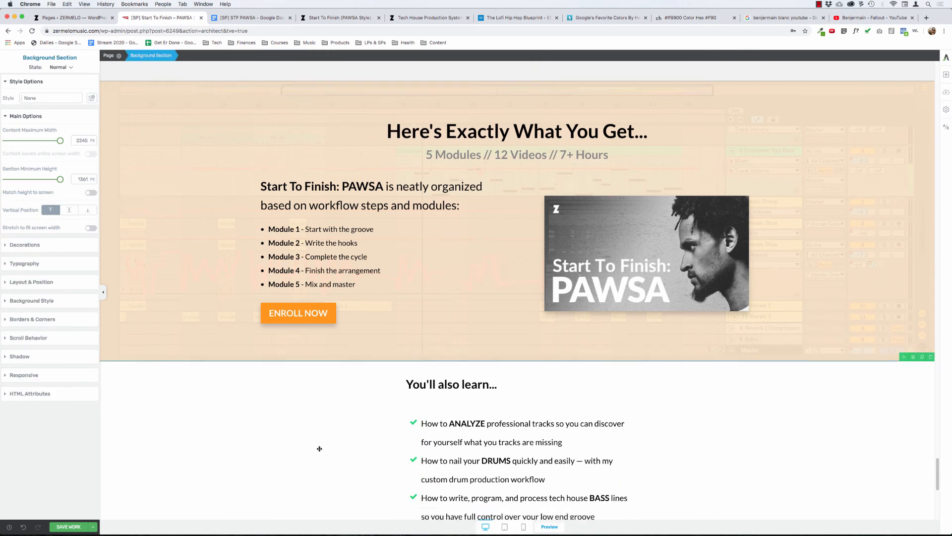
scroll(319, 449, "down", 10)
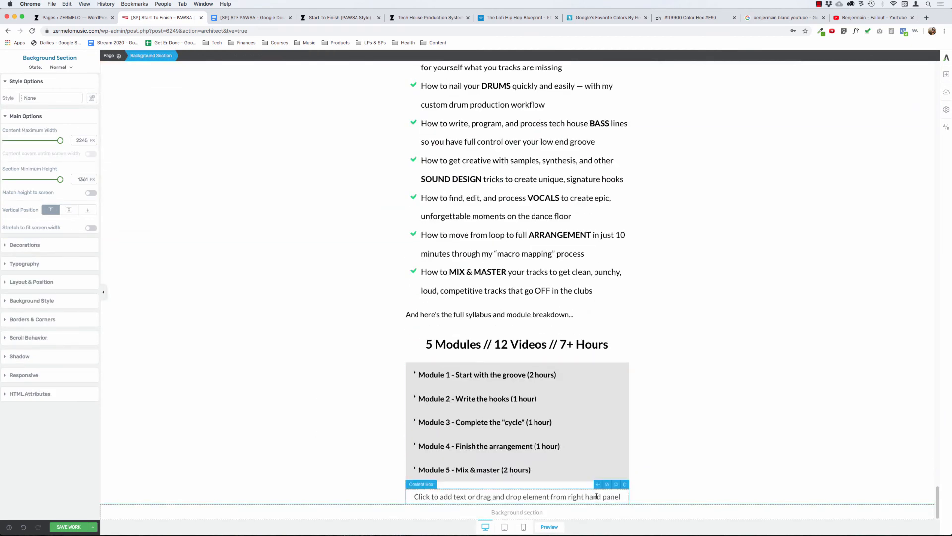
left_click(625, 485)
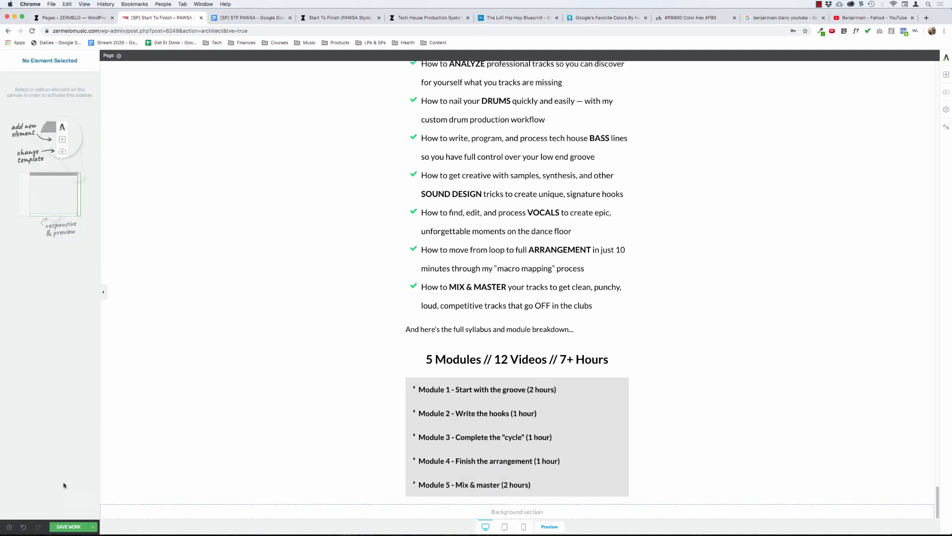
left_click(77, 527)
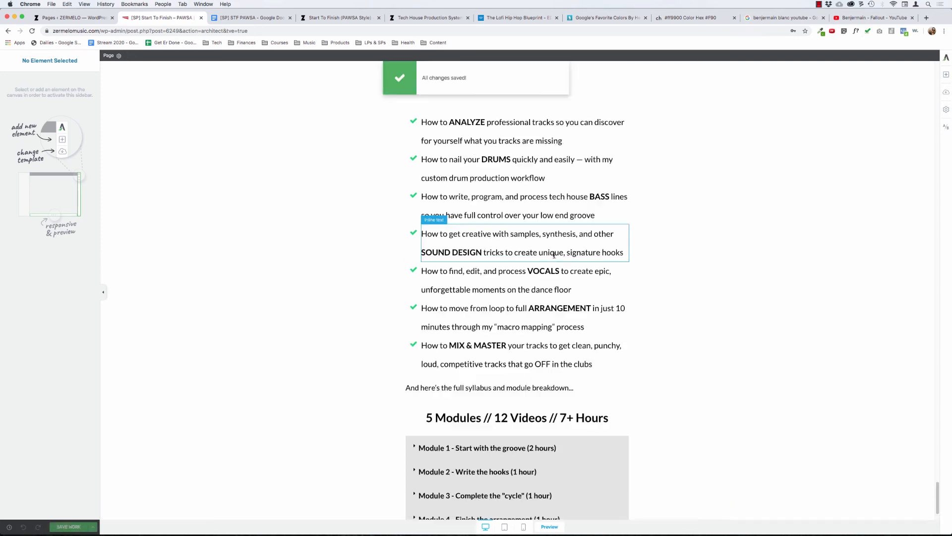
Save the page again and open it in preview with Save and Preview
scroll(413, 235, "up", 10)
scroll(496, 190, "down", 7)
scroll(465, 193, "up", 3)
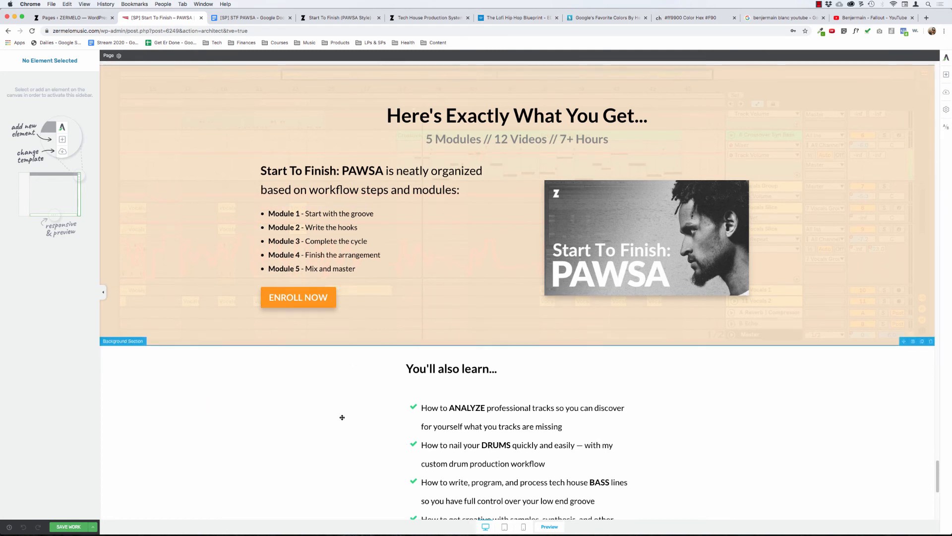
scroll(322, 432, "down", 1)
left_click(74, 527)
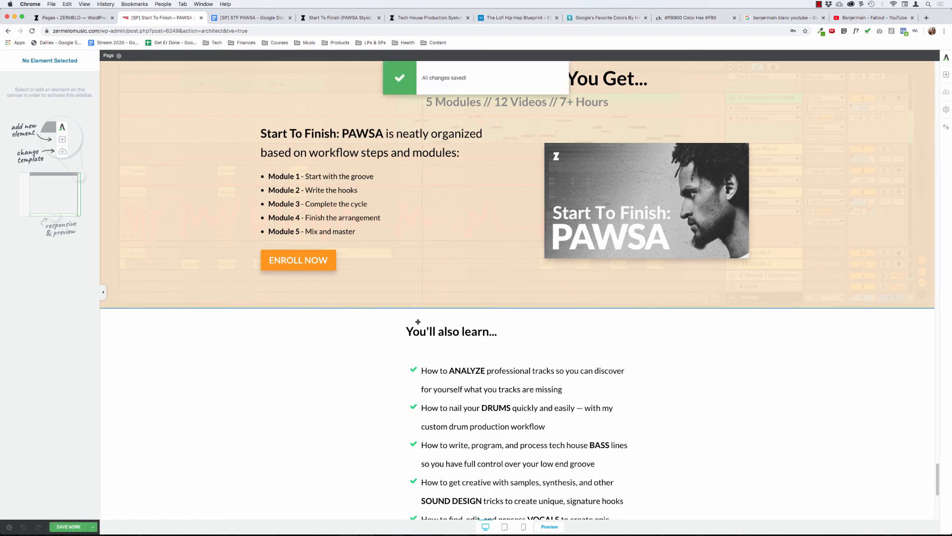
scroll(323, 393, "down", 3)
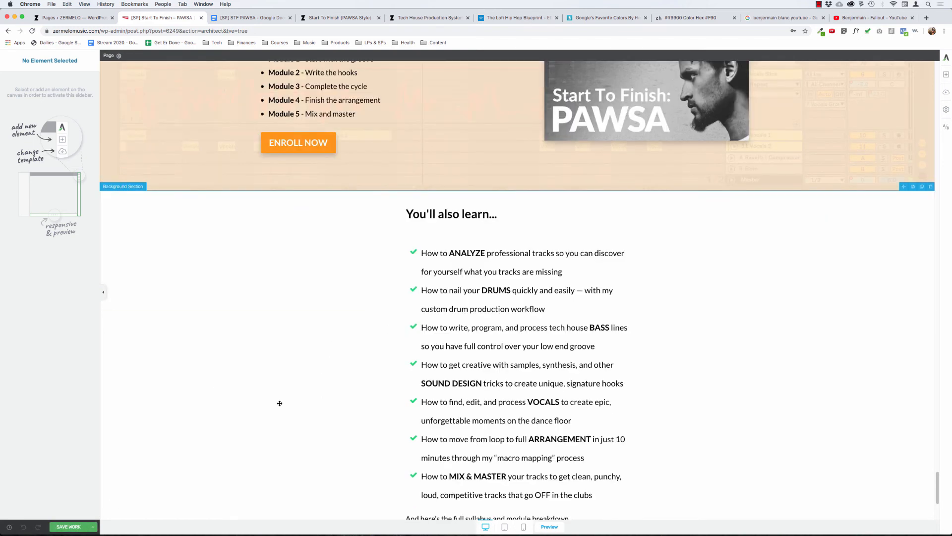
left_click(95, 529)
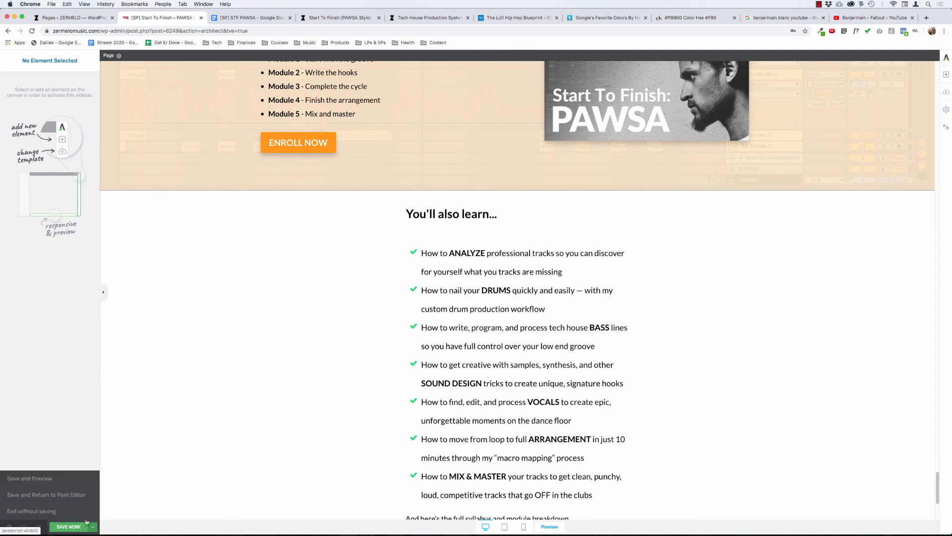
left_click(44, 480)
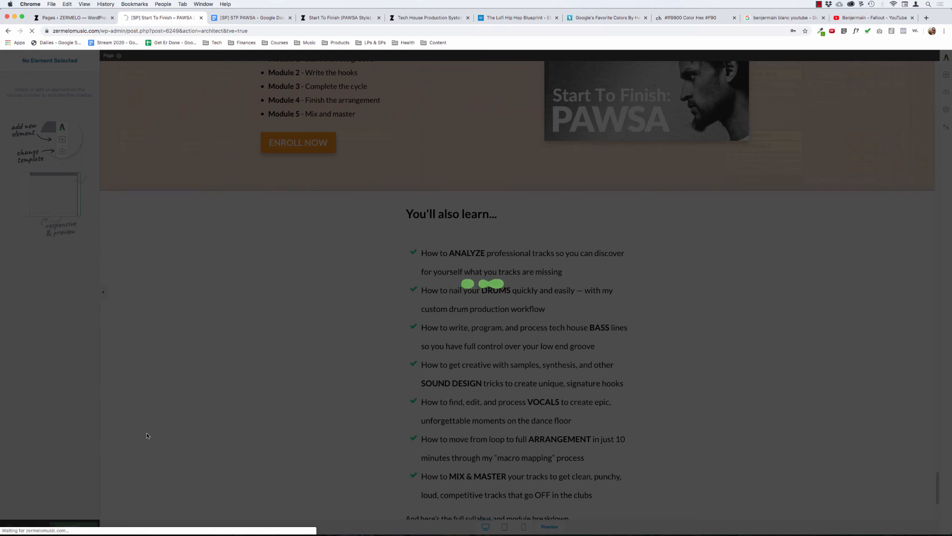
Review the previewed sales page from the opening problem section through the testimonials down to the "You'll also learn..." checklist
scroll(323, 329, "down", 15)
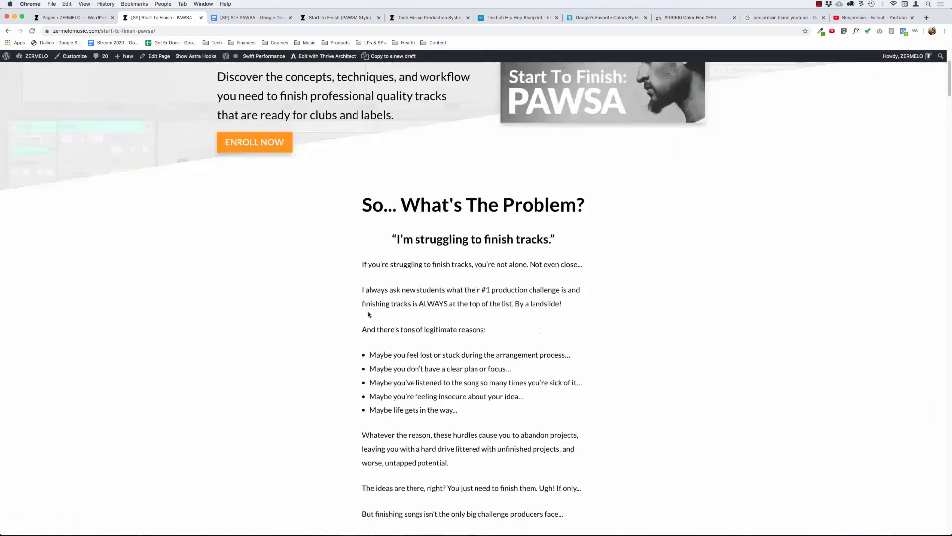
scroll(368, 315, "down", 5)
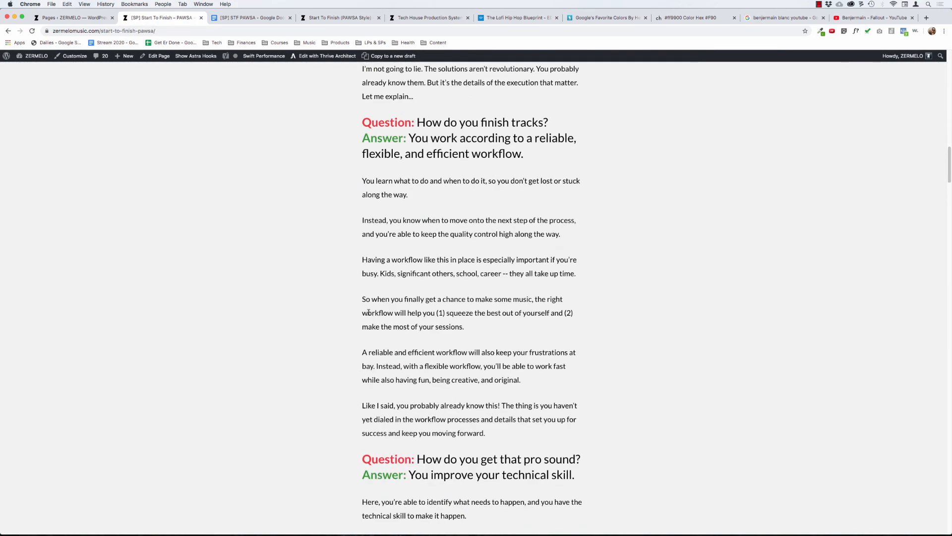
scroll(434, 338, "down", 15)
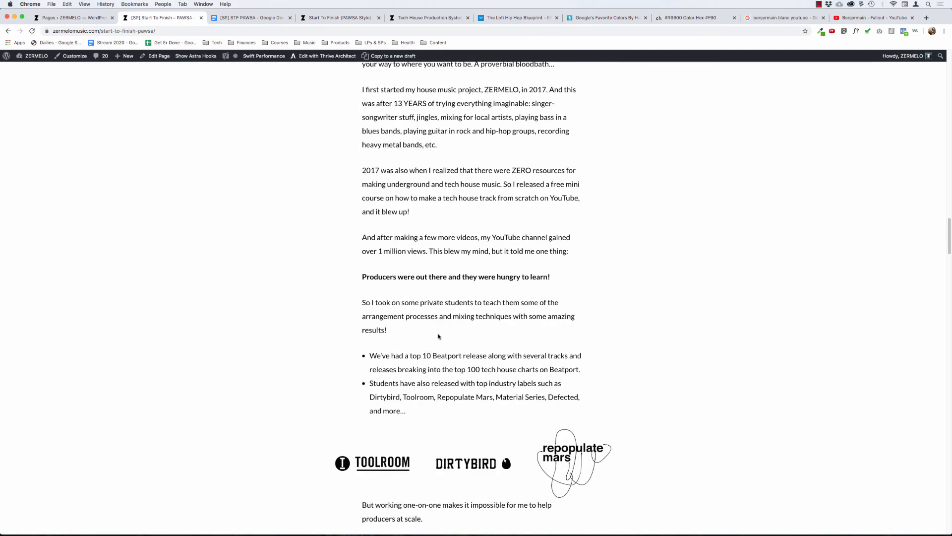
scroll(438, 335, "down", 10)
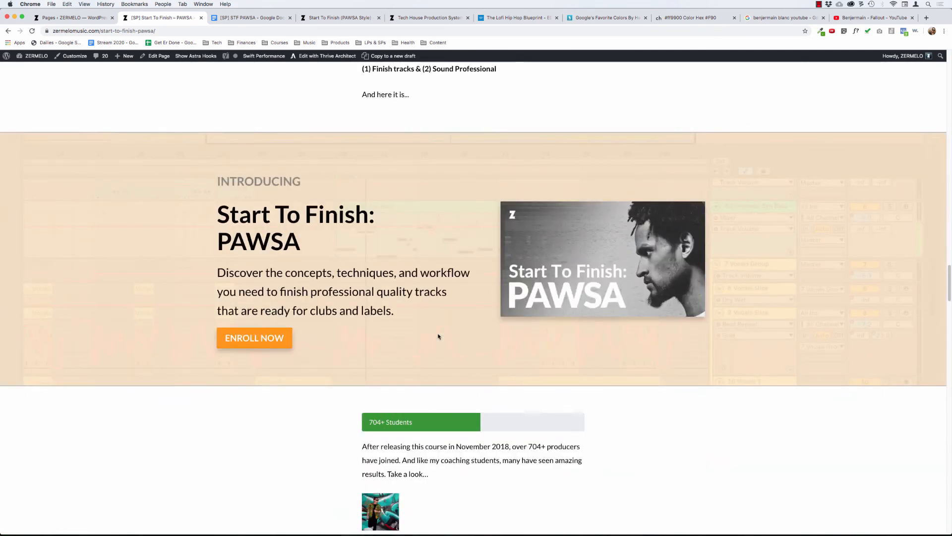
scroll(439, 335, "down", 3)
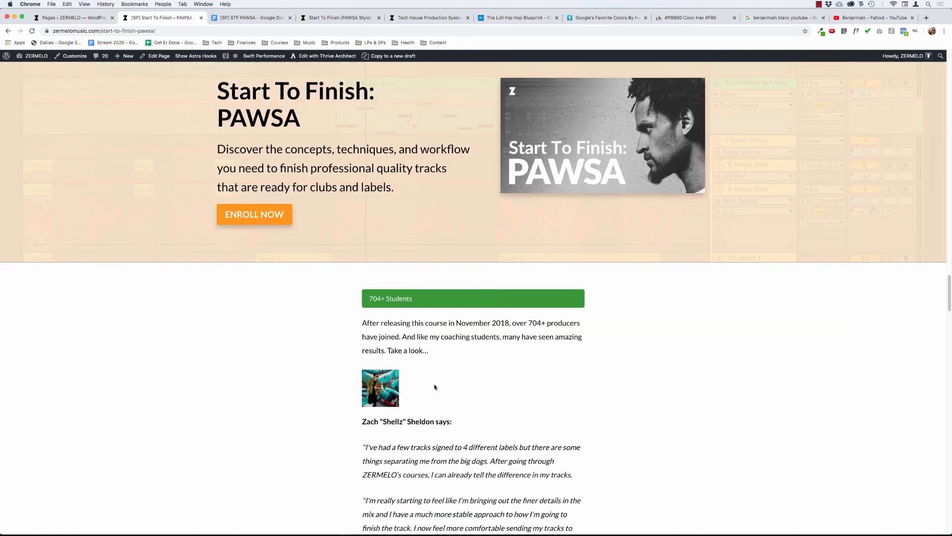
scroll(434, 385, "down", 4)
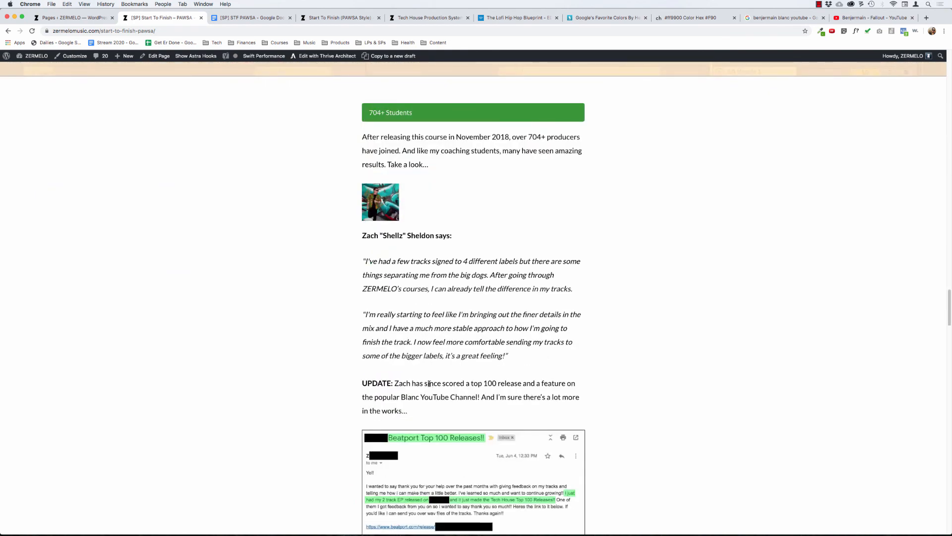
scroll(429, 384, "down", 4)
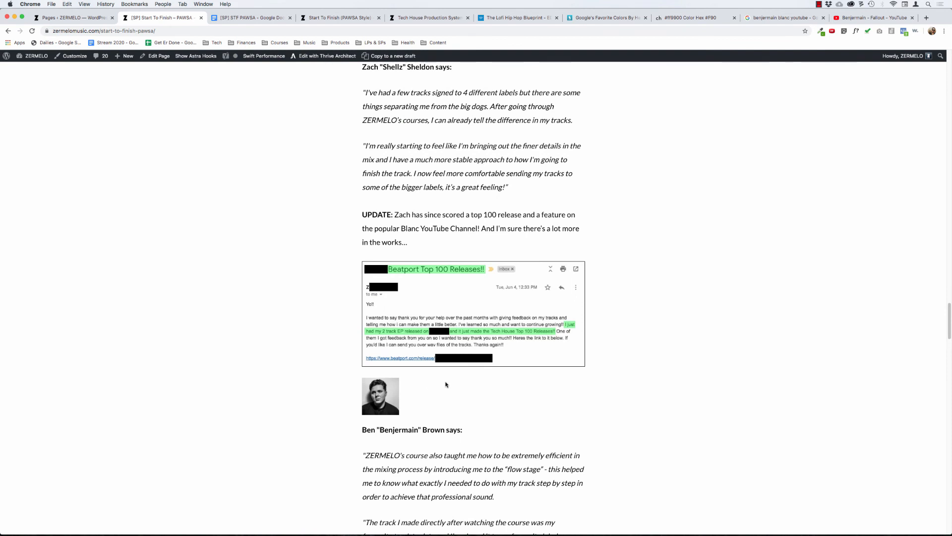
scroll(446, 385, "down", 3)
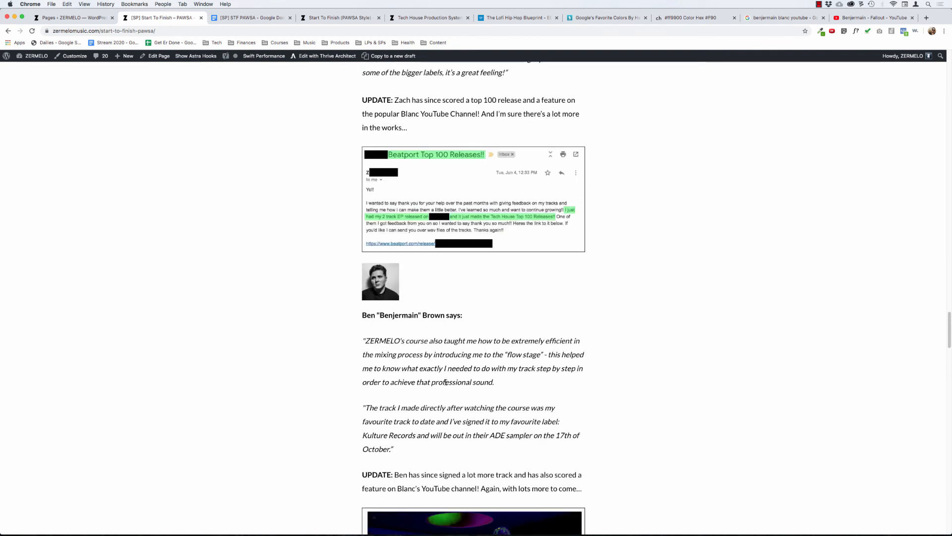
scroll(439, 370, "down", 5)
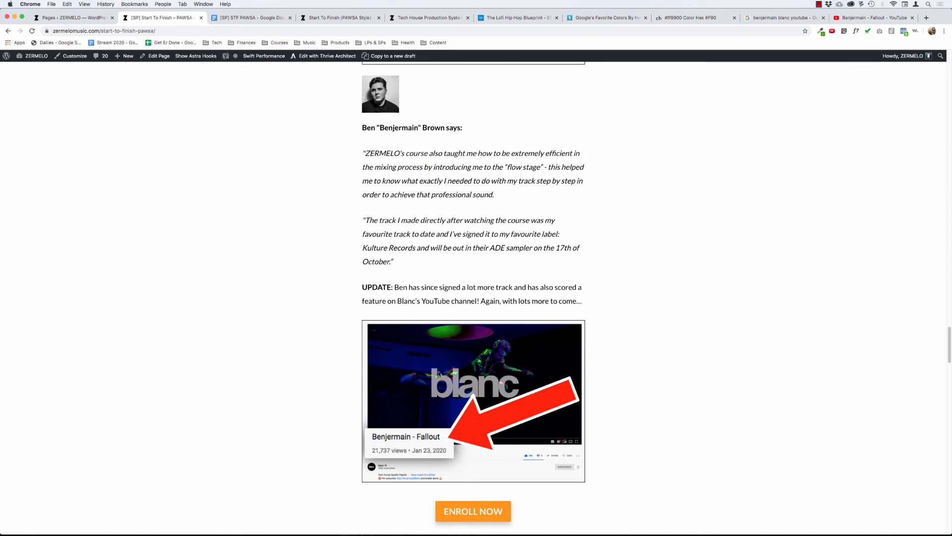
scroll(438, 364, "down", 3)
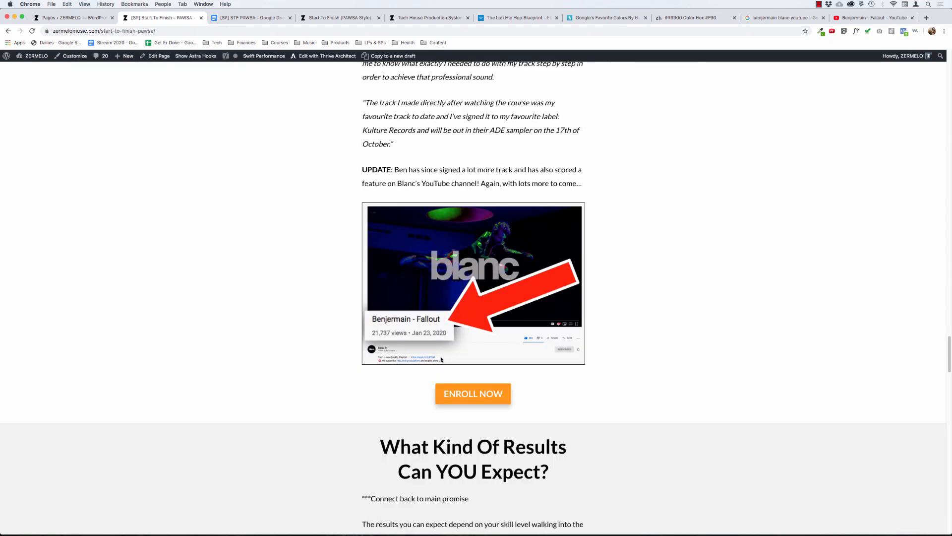
scroll(441, 359, "down", 13)
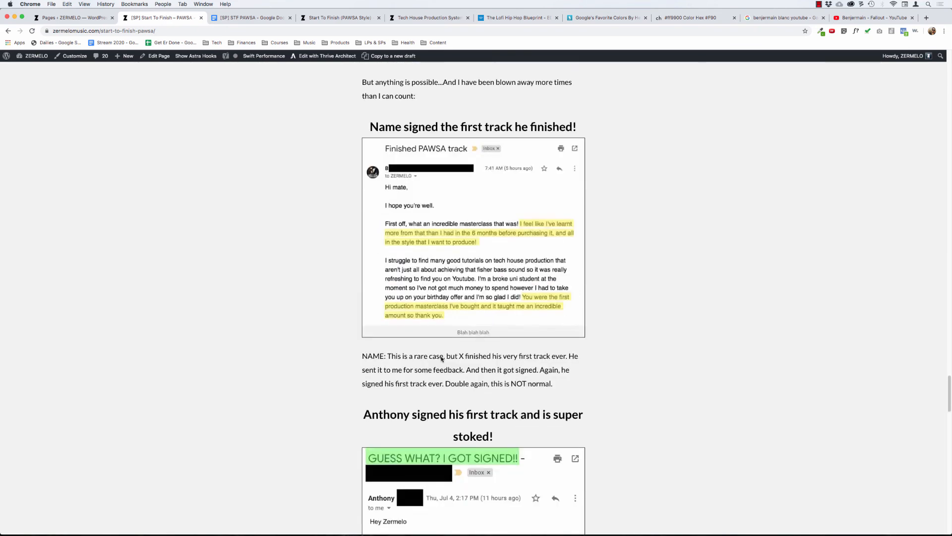
scroll(441, 359, "down", 20)
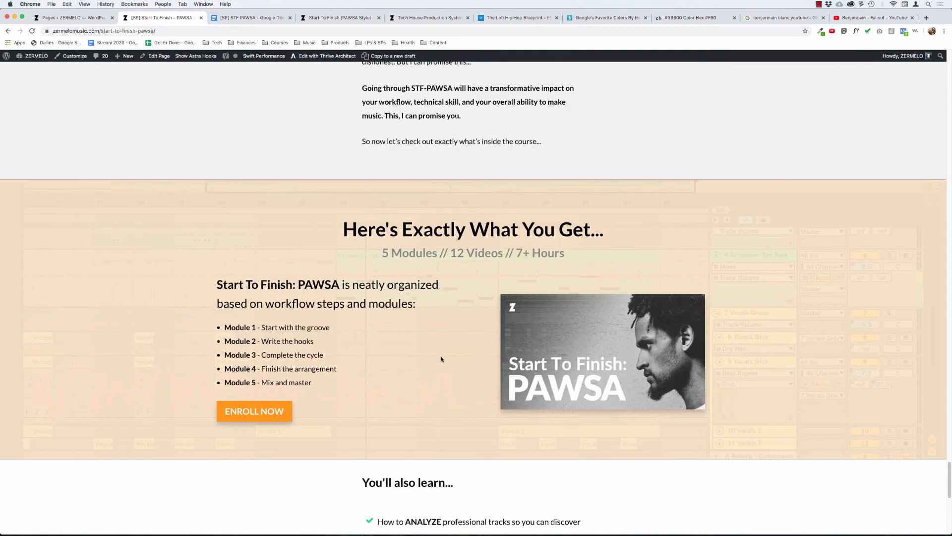
scroll(441, 359, "down", 11)
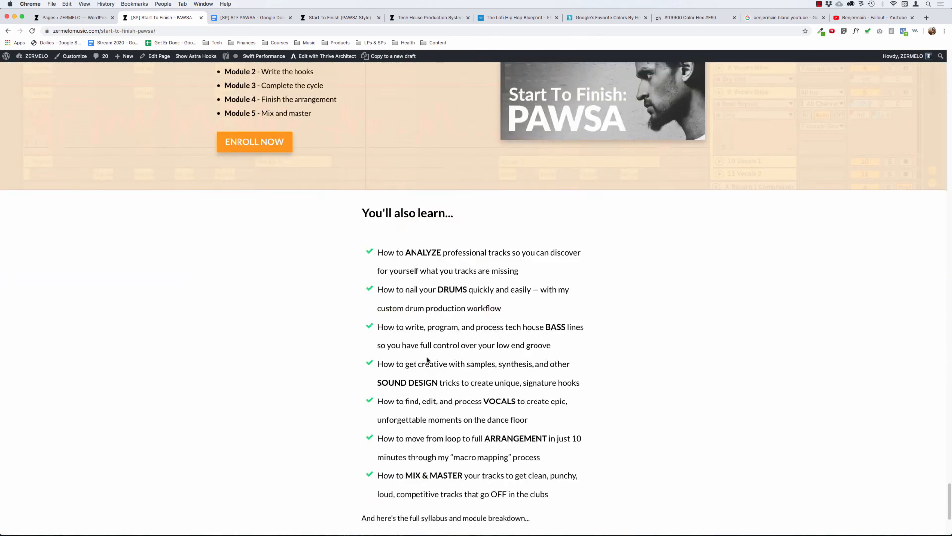
Compare the layout of the "Here's Exactly What You Get..." banner with the "Introducing Start To Finish: PAWSA" banner in the preview
scroll(436, 281, "up", 13)
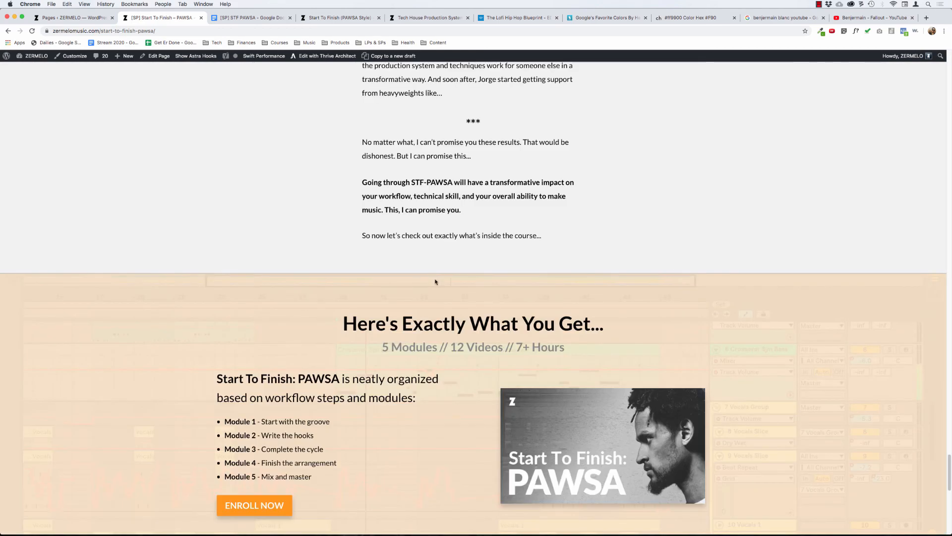
scroll(435, 281, "down", 4)
scroll(436, 281, "up", 7)
scroll(392, 198, "down", 8)
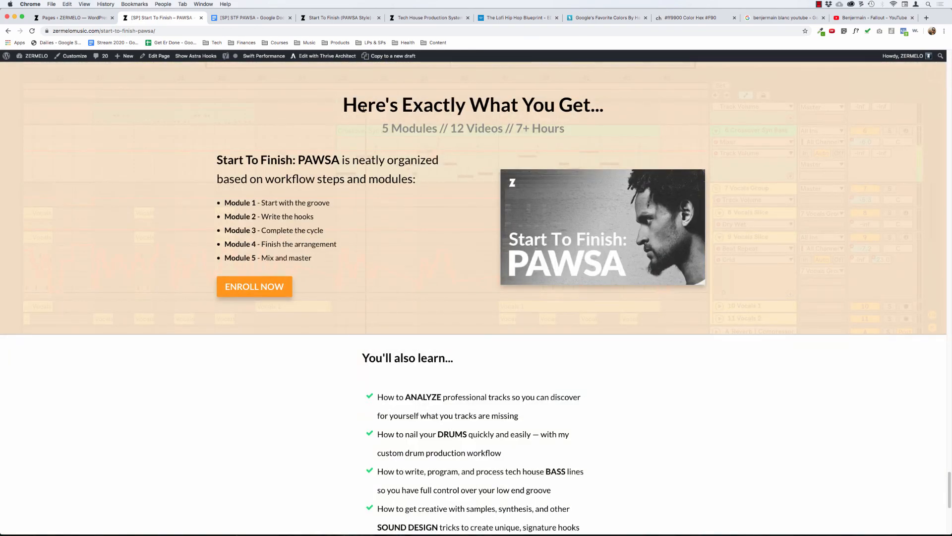
scroll(760, 237, "up", 15)
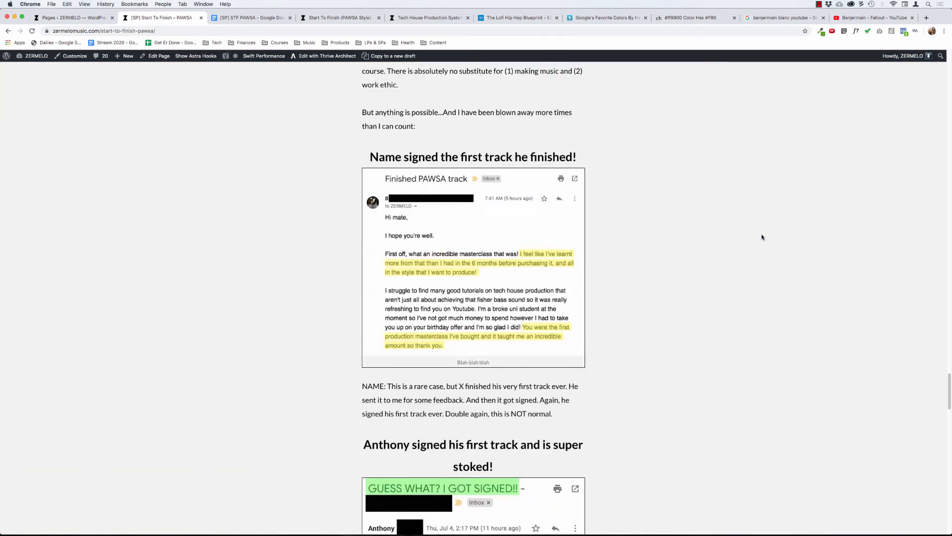
scroll(761, 236, "down", 4)
scroll(761, 236, "up", 10)
scroll(761, 236, "up", 15)
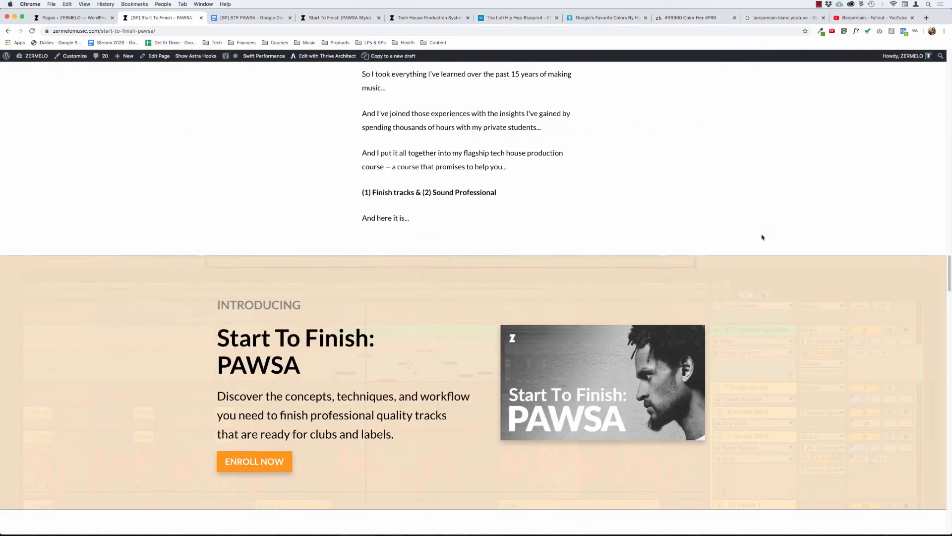
left_click_drag(254, 305, 566, 382)
left_click(554, 470)
scroll(553, 470, "down", 15)
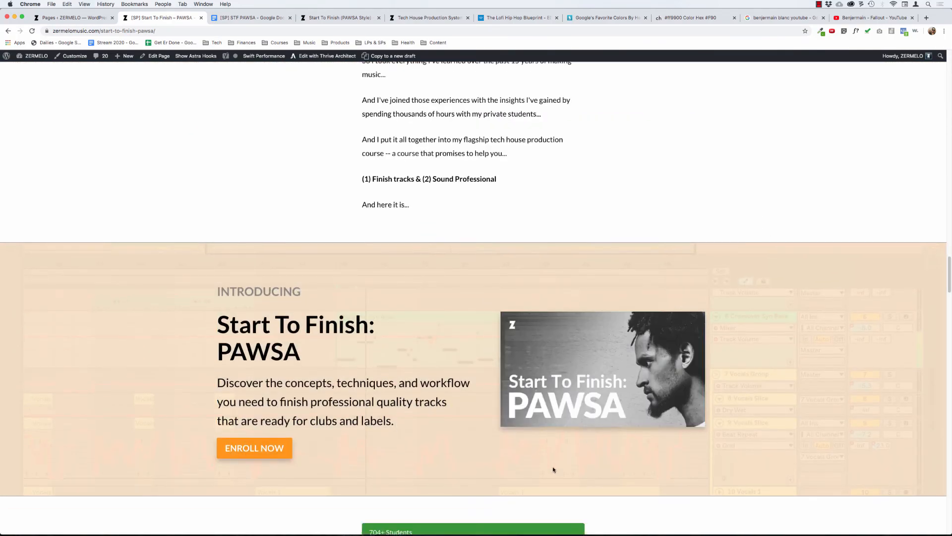
scroll(553, 469, "up", 8)
scroll(553, 470, "down", 15)
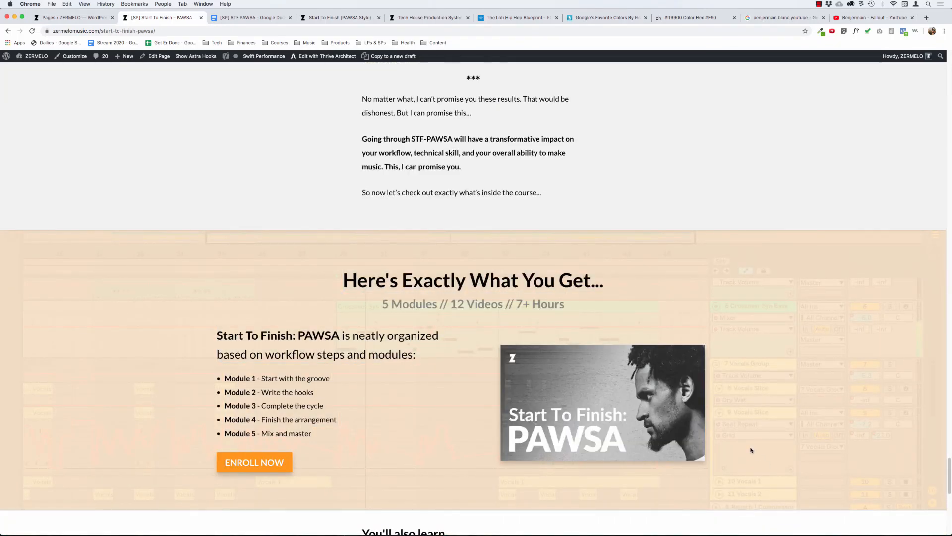
scroll(751, 449, "down", 5)
scroll(734, 439, "up", 2)
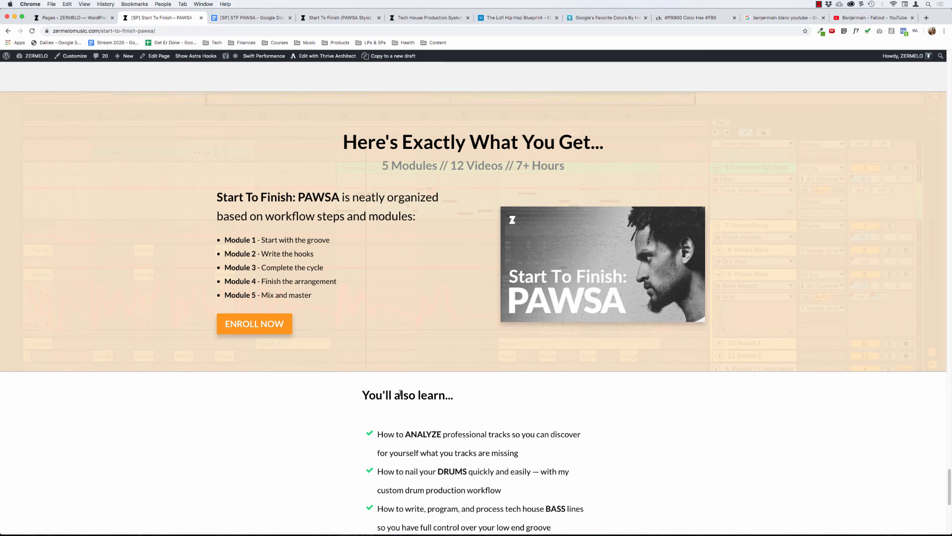
Examine the "You'll also learn..." checklist and the module breakdown beneath it in the preview
triple_click(393, 391)
left_click(405, 401)
left_click_drag(206, 197, 462, 459)
left_click(410, 364)
double_click(391, 394)
scroll(392, 395, "down", 3)
scroll(461, 453, "down", 5)
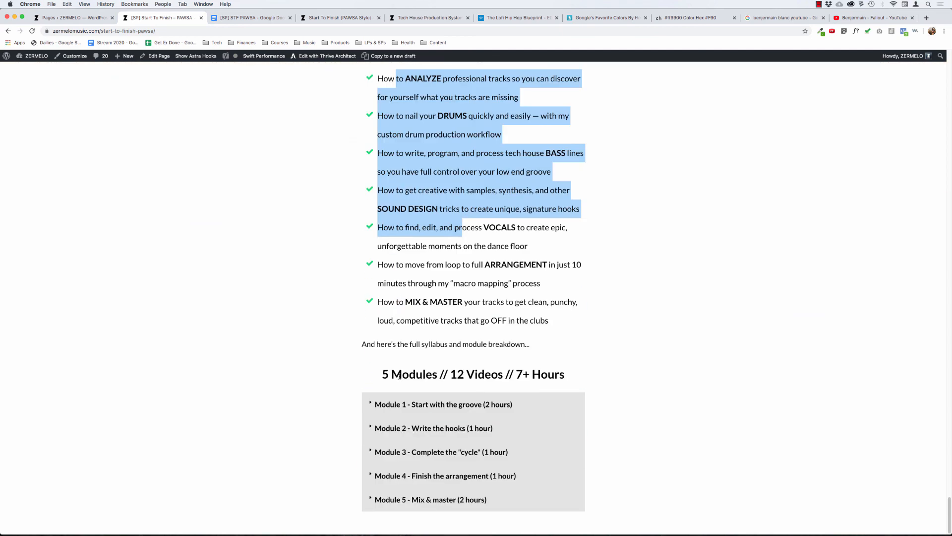
scroll(372, 343, "up", 2)
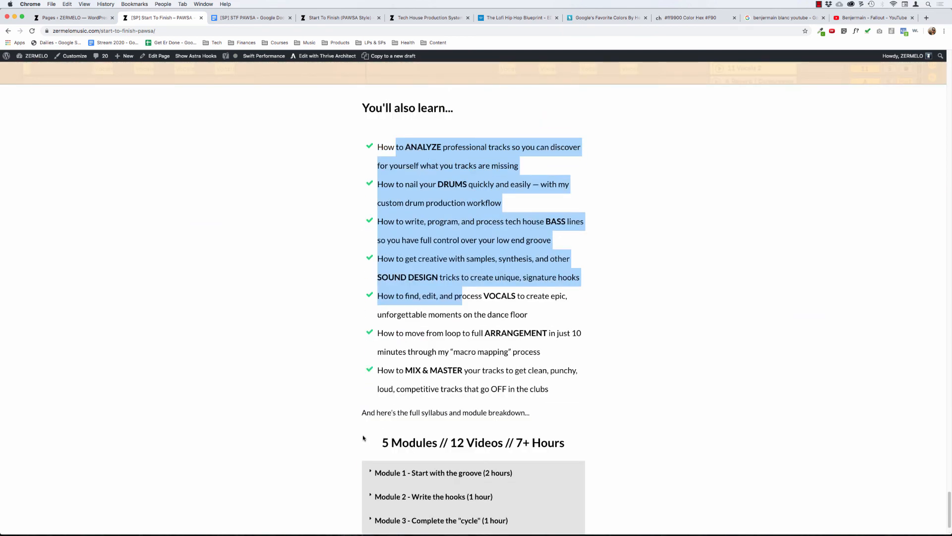
left_click(365, 417)
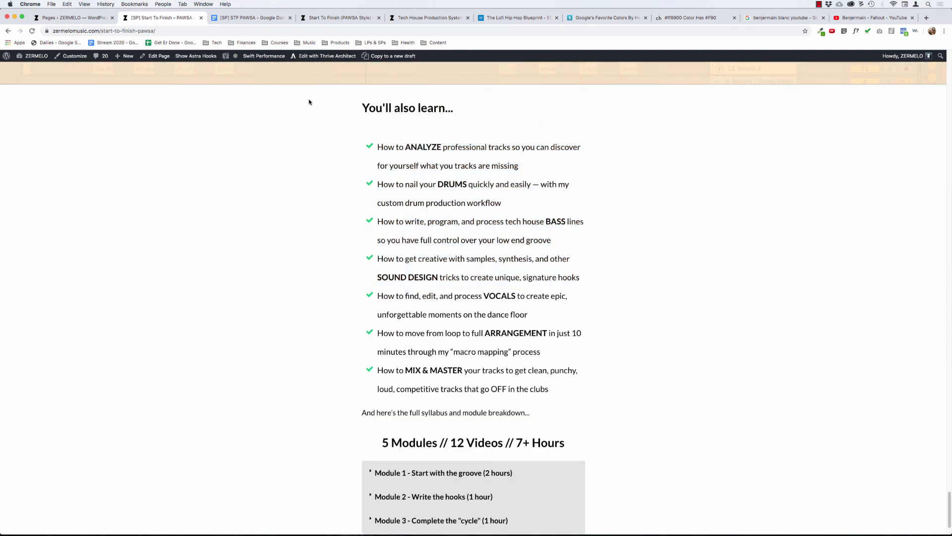
Reopen the page for editing in Thrive Architect and remove the word "also" from the "You'll also learn..." heading
left_click(323, 56)
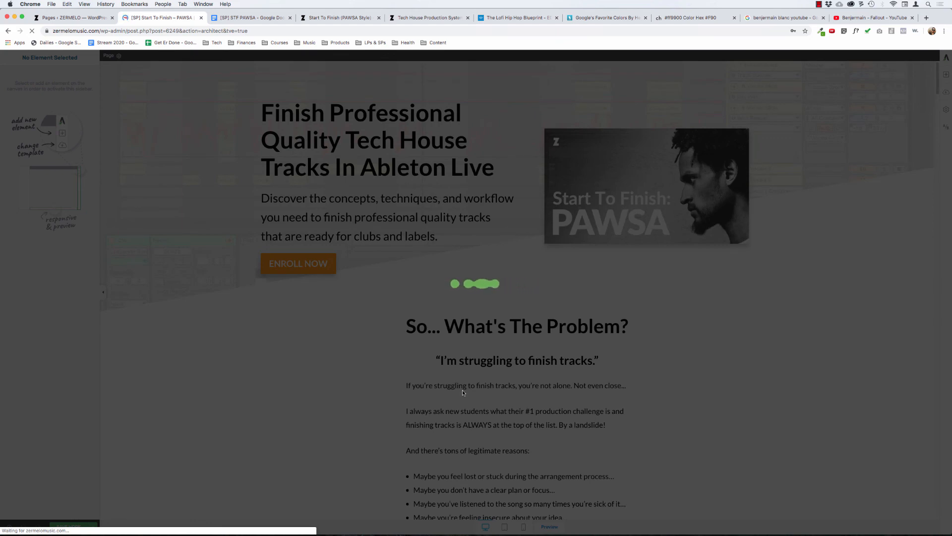
scroll(462, 391, "down", 15)
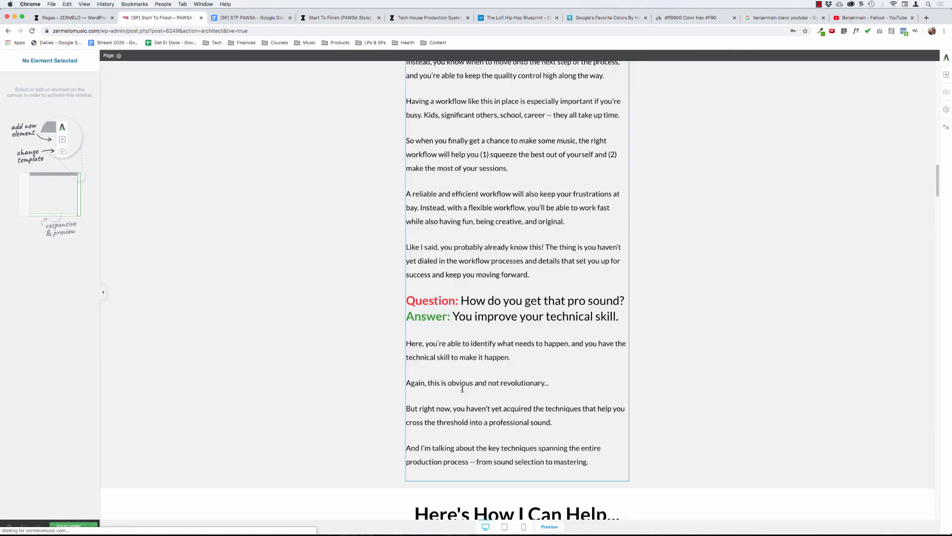
scroll(462, 390, "down", 20)
scroll(446, 382, "up", 2)
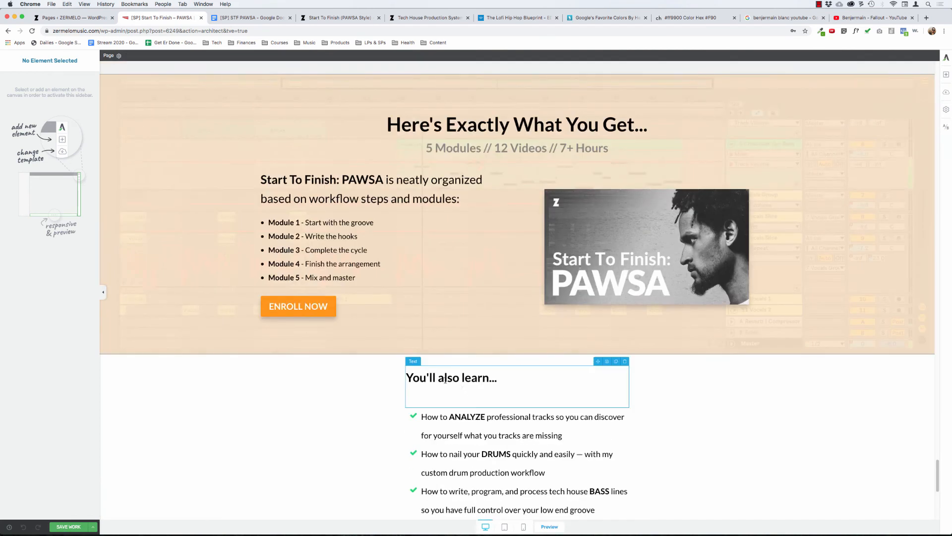
double_click(447, 375)
key("BackSpace")
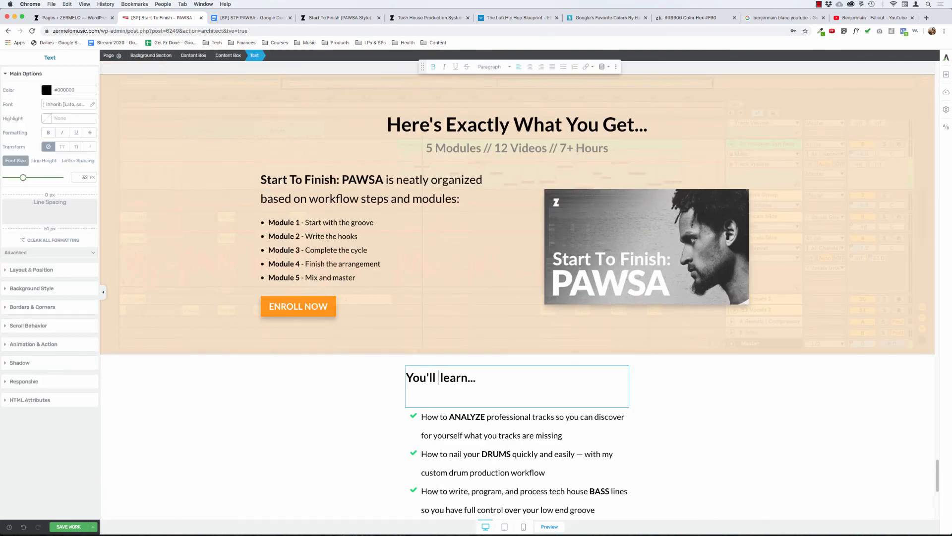
Clear the syllabus intro line and the "5 Modules // 12 Videos // 7+ Hours" heading above the module toggles
scroll(451, 367, "down", 8)
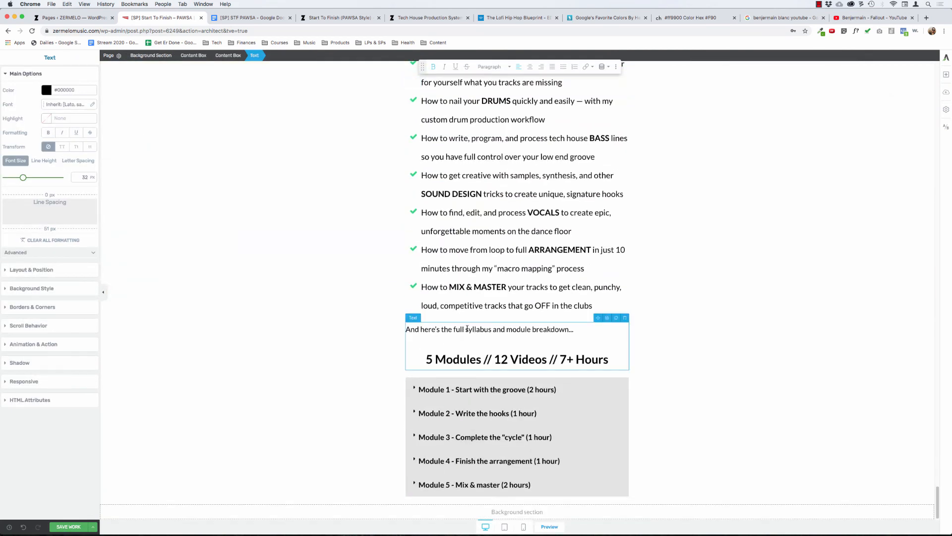
left_click(522, 360)
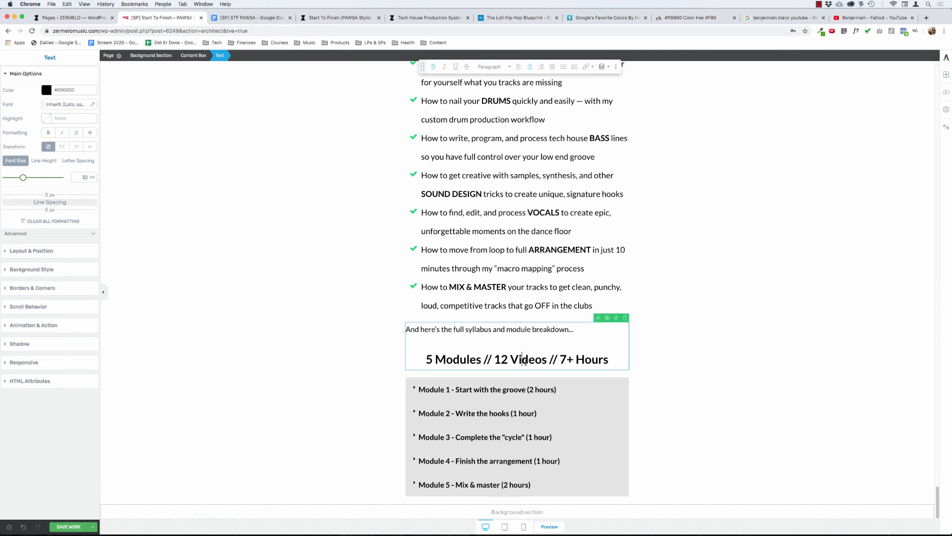
key("ctrl+a")
key("BackSpace")
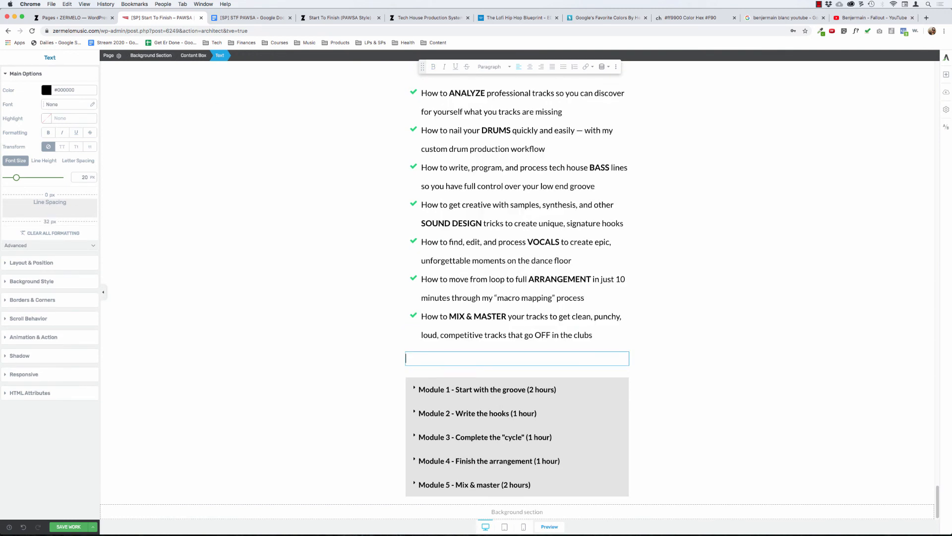
type("Look inside the")
key("super+BackSpace")
type("Full C")
key("BackSpace")
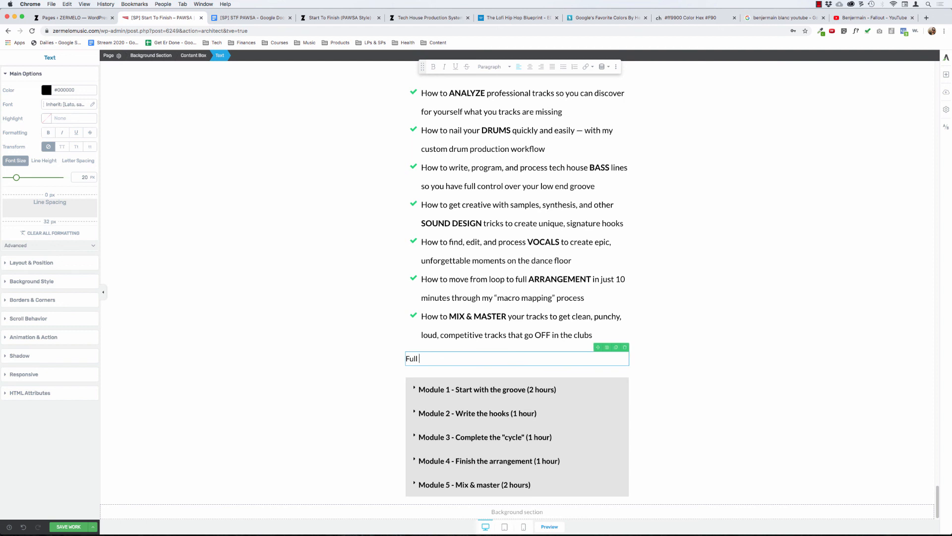
key("BackSpace")
key("BackSpace")
key("BackSpace")
key("BackSpace")
key("BackSpace")
Enter "Full Breakdown & Syllabus" in the emptied text element above the module toggles
type("Full Breakdown and")
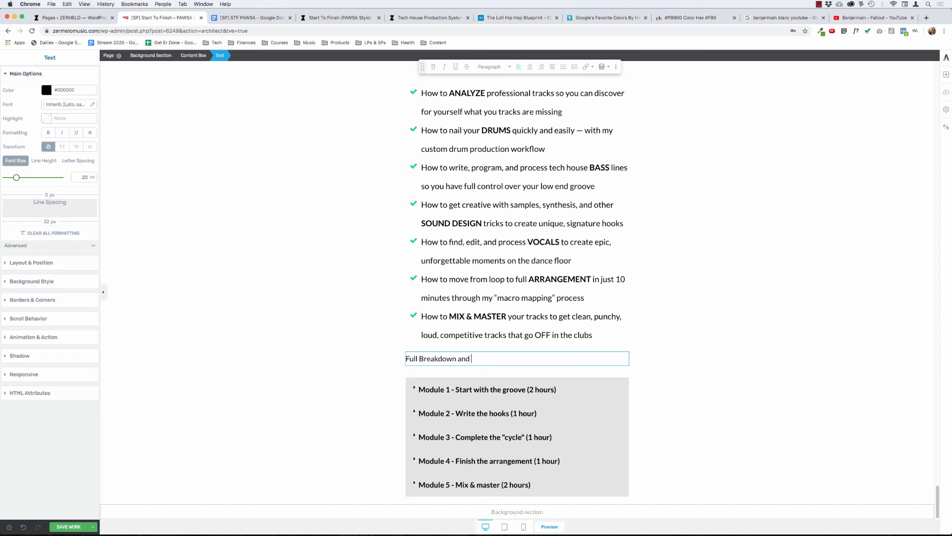
key("alt+BackSpace")
type("& Syllabus")
Make the "Full Breakdown & Syllabus" heading bold with a font size of 32 px
key("super+a")
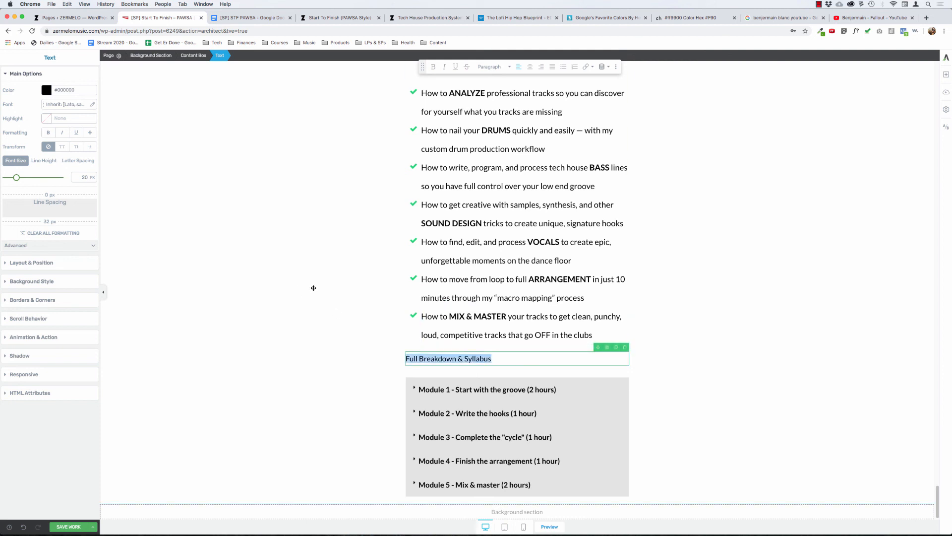
key("super+b")
left_click(78, 175)
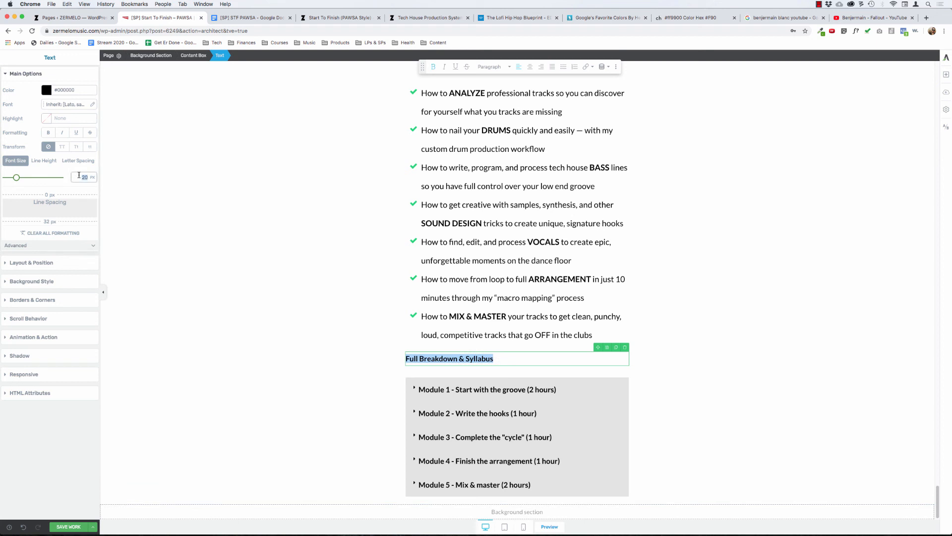
type("32")
left_click(237, 251)
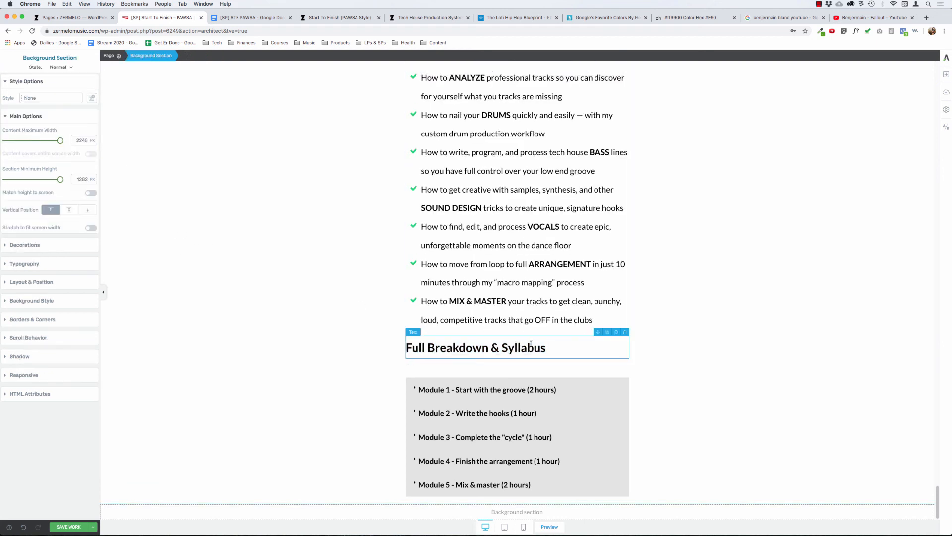
Add an ellipsis to the end of the "Full Breakdown & Syllabus" heading and set its lower line spacing to 0 px
left_click(530, 344)
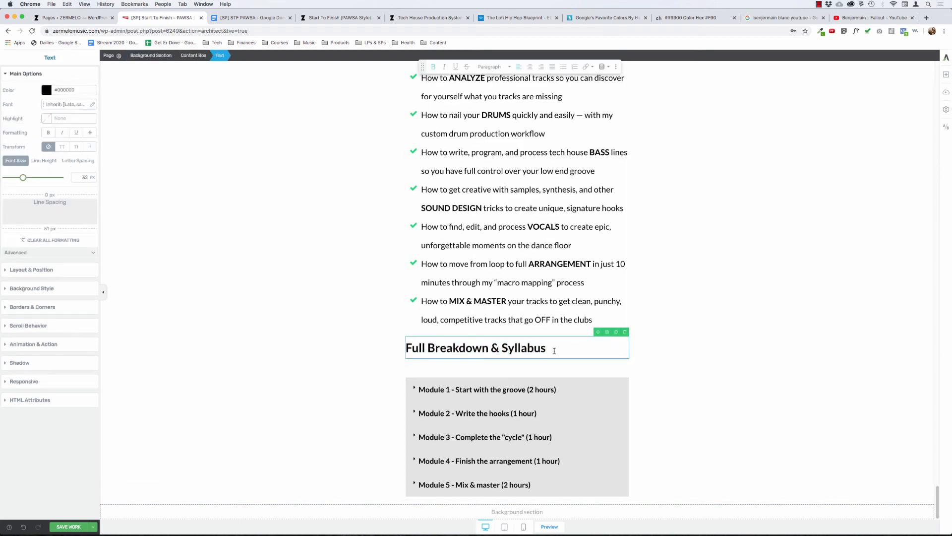
left_click(554, 351)
type("...")
left_click_drag(52, 229, 51, 217)
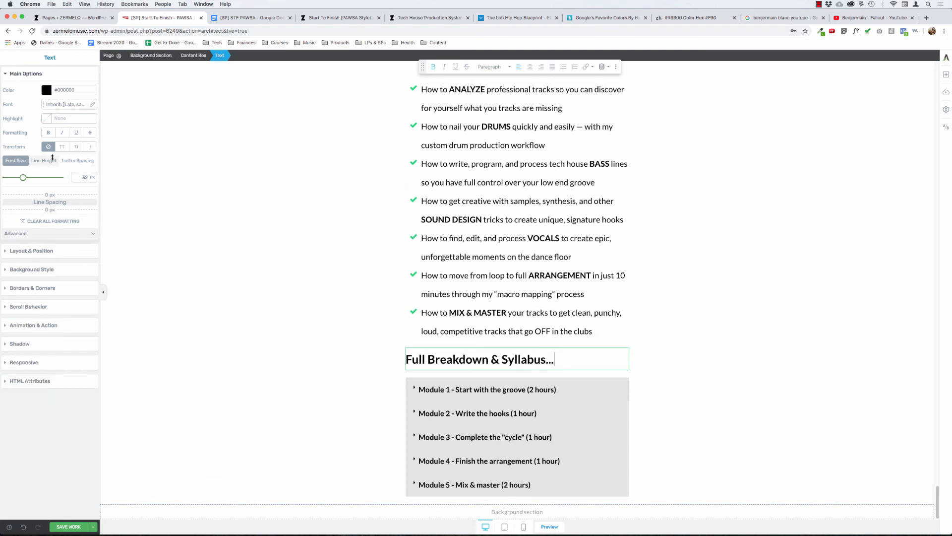
left_click(305, 287)
Set the line spacing below the "You'll learn..." heading to 0 px, matching the "Full Breakdown & Syllabus..." heading
scroll(305, 281, "up", 4)
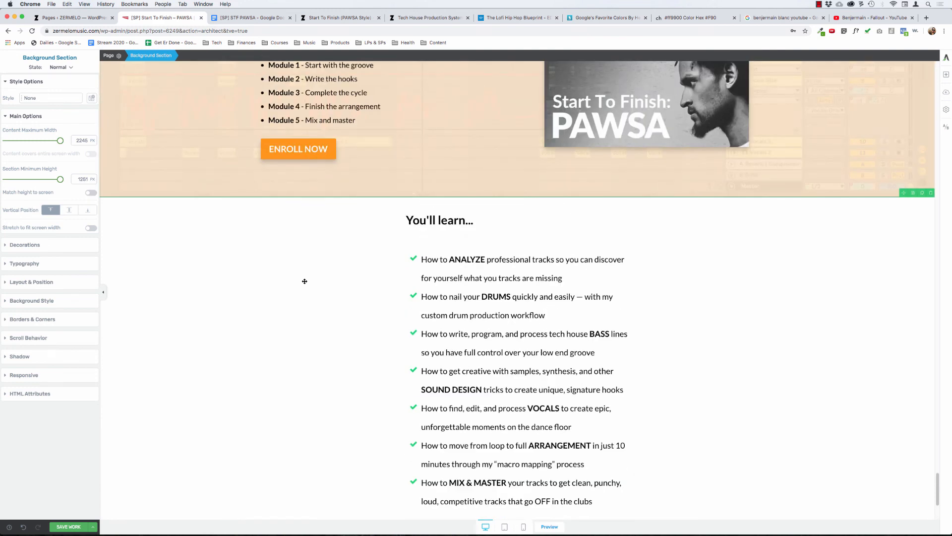
left_click(421, 210)
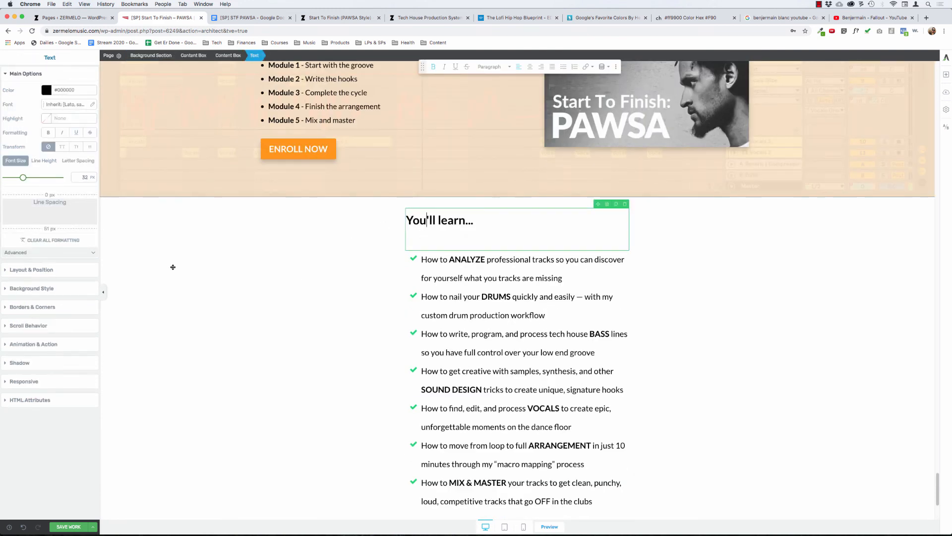
scroll(337, 297, "down", 3)
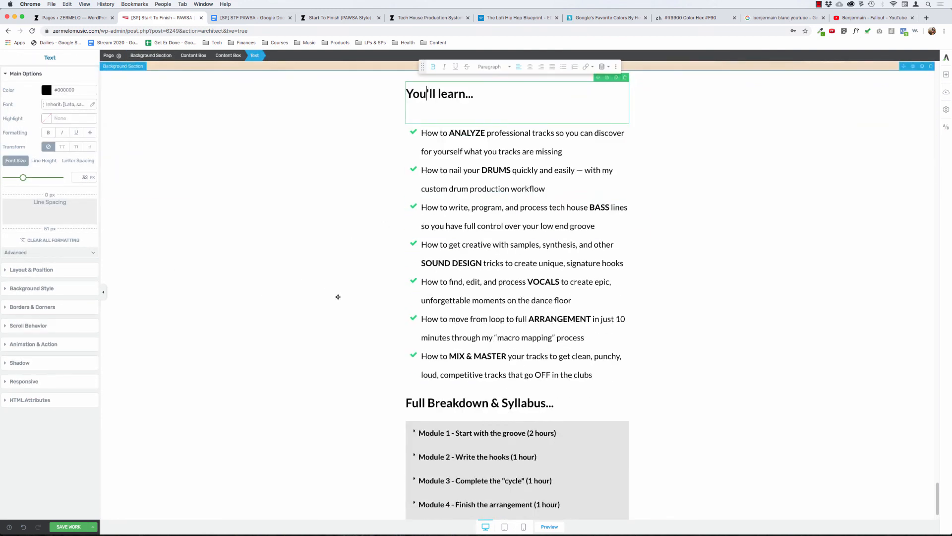
left_click(482, 403)
scroll(422, 310, "up", 15)
scroll(415, 277, "down", 11)
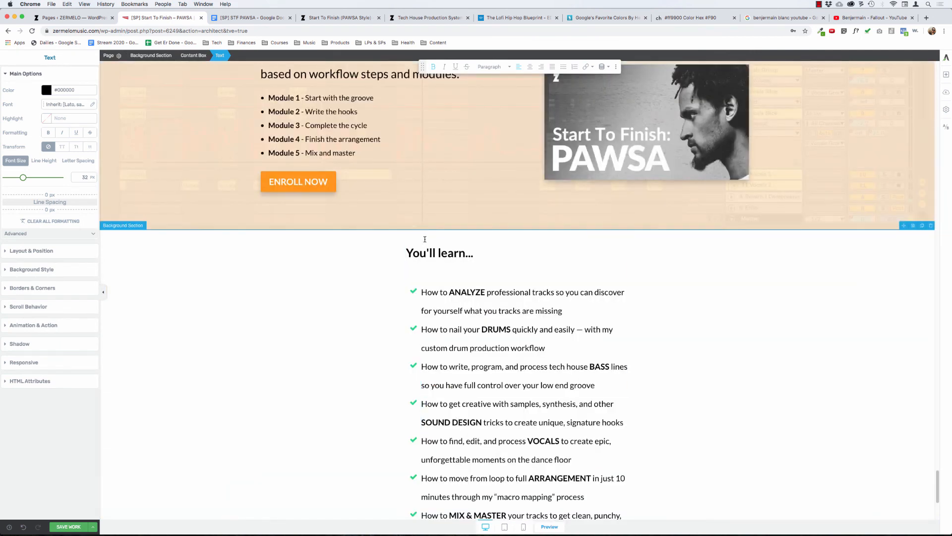
left_click(411, 247)
left_click_drag(58, 185, 58, 184)
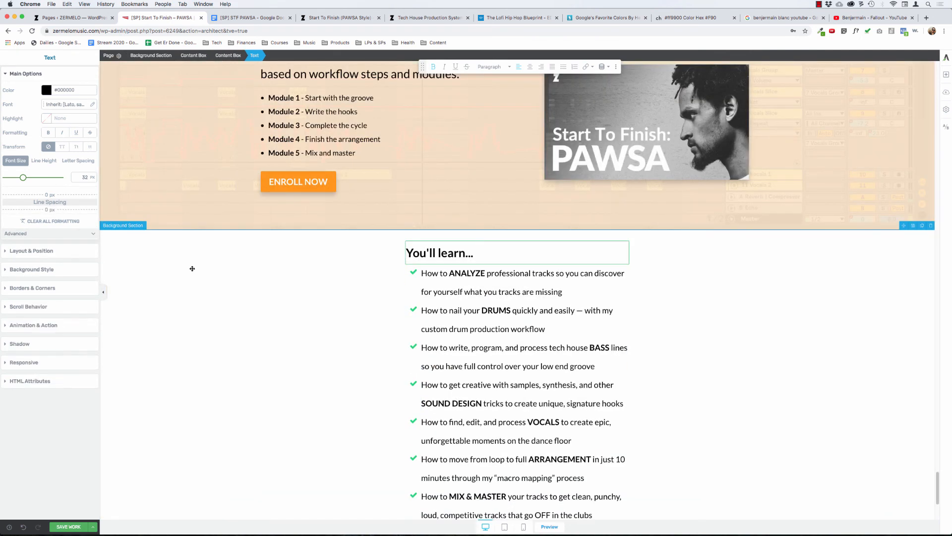
Give the "You'll learn..." heading a 20 px bottom margin and set the surrounding background section's top padding to 50 px
left_click(44, 251)
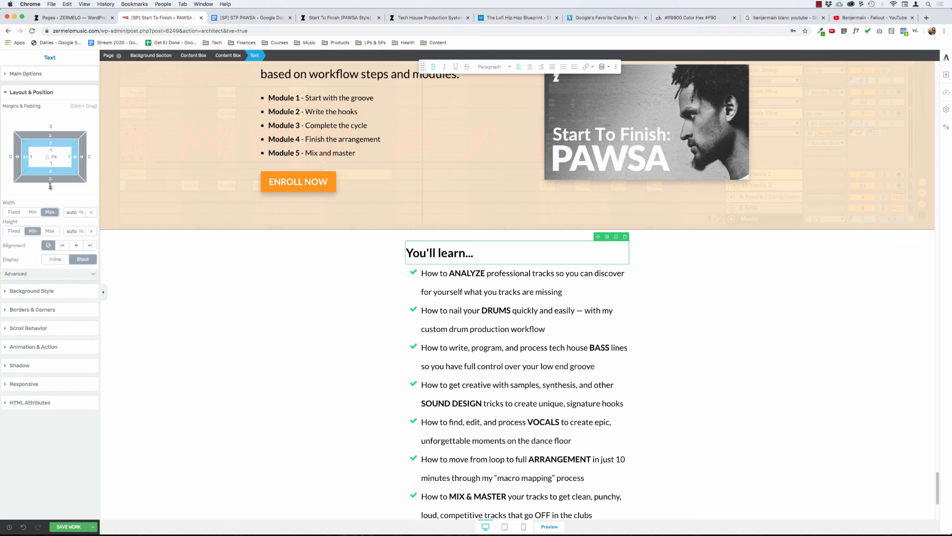
type("15")
left_click(253, 302)
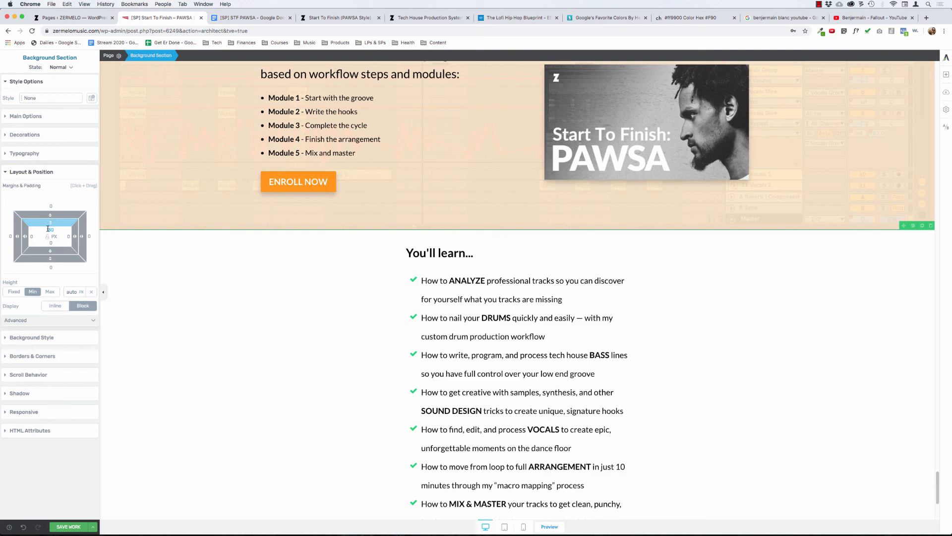
type("50")
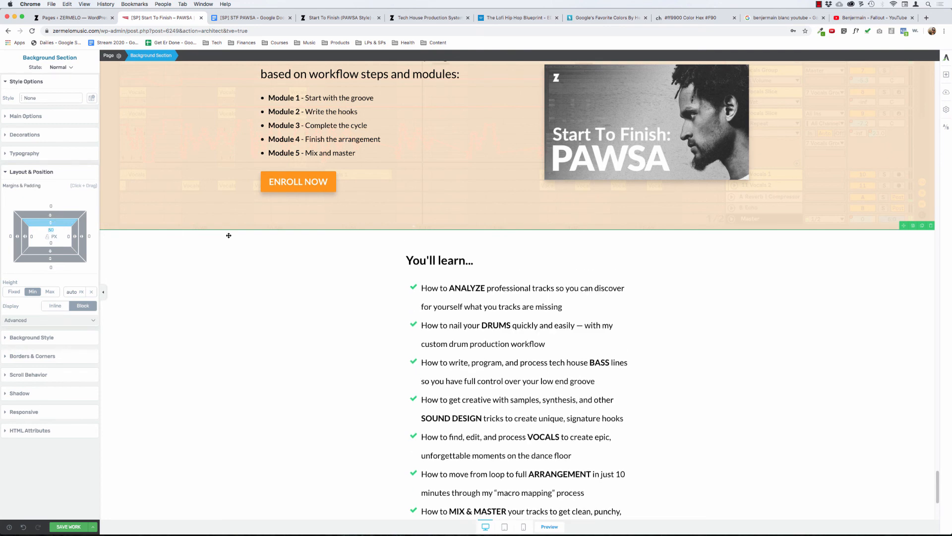
scroll(296, 371, "down", 3)
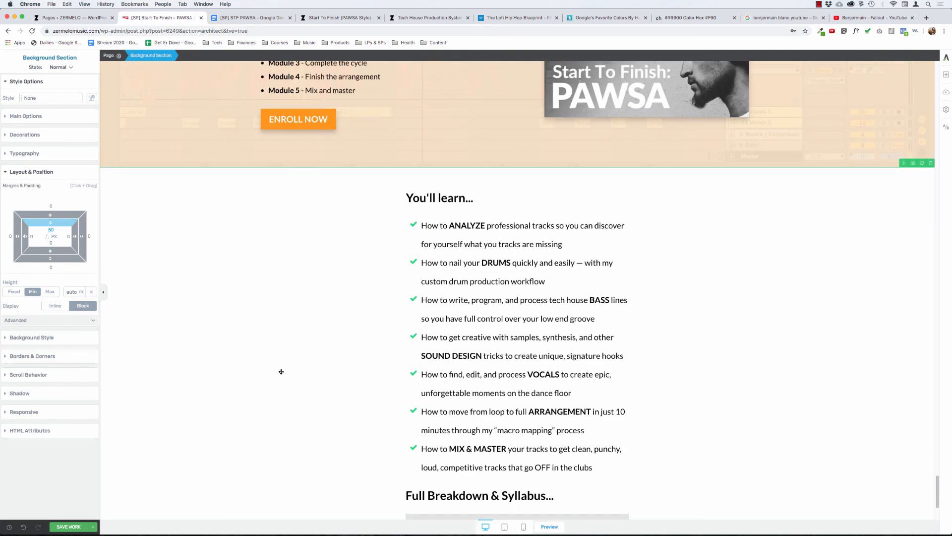
Set the bottom margin of the whole checklist (Styled List) to 50 px
left_click(457, 423)
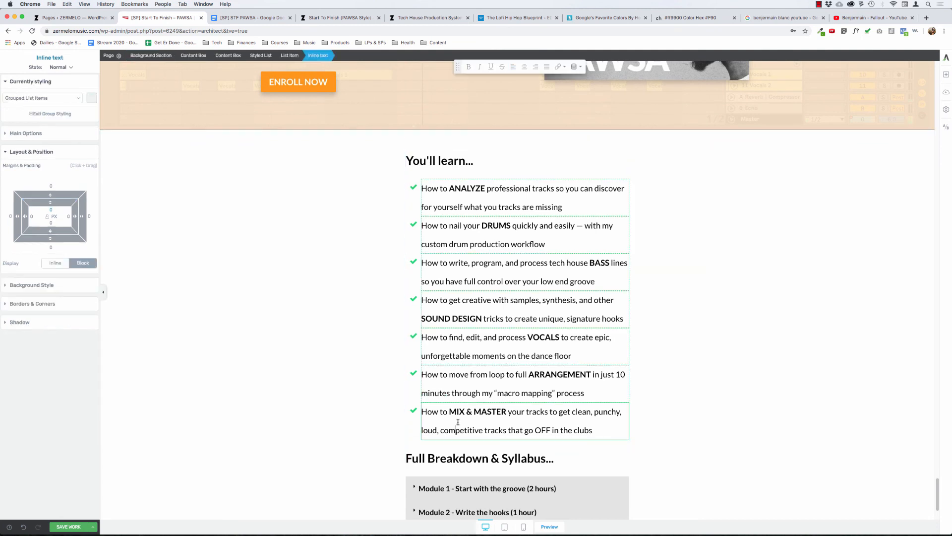
left_click(424, 159)
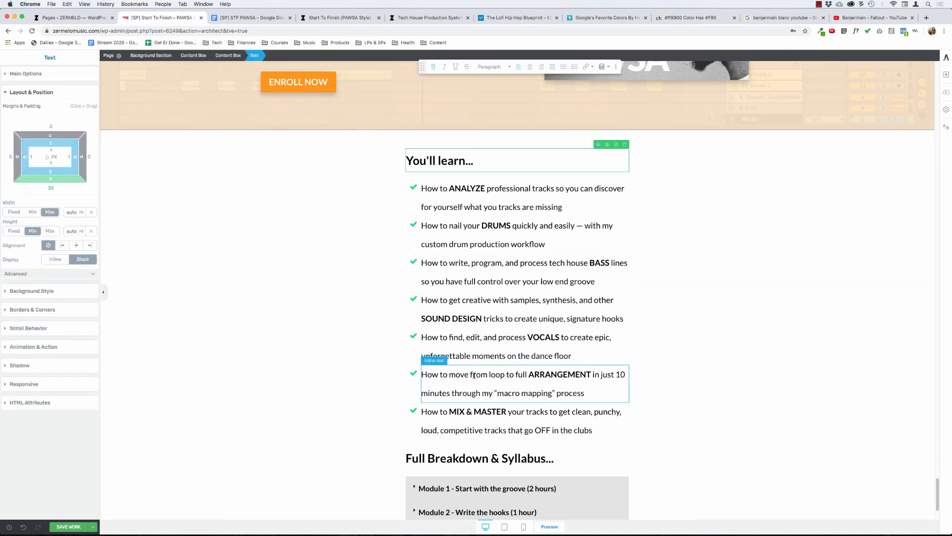
left_click(432, 423)
left_click(261, 55)
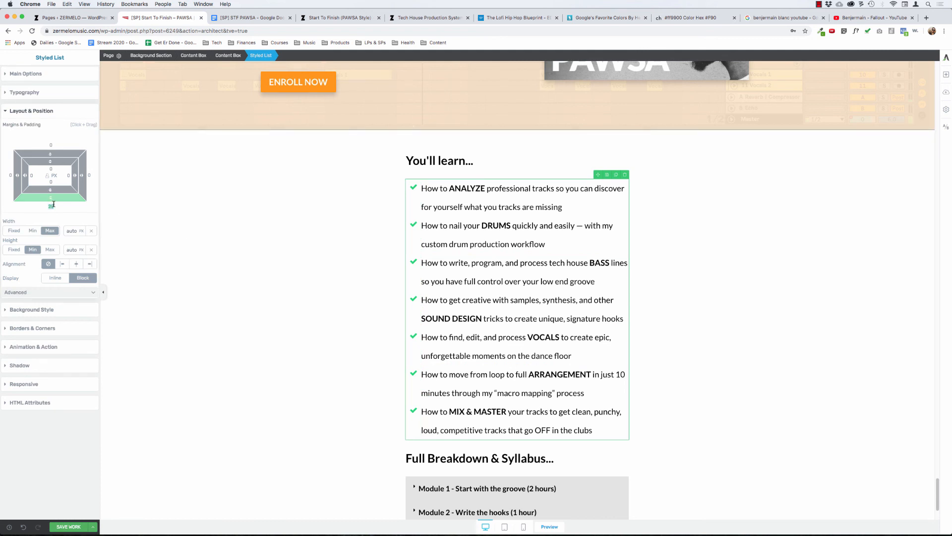
type("50")
left_click(242, 251)
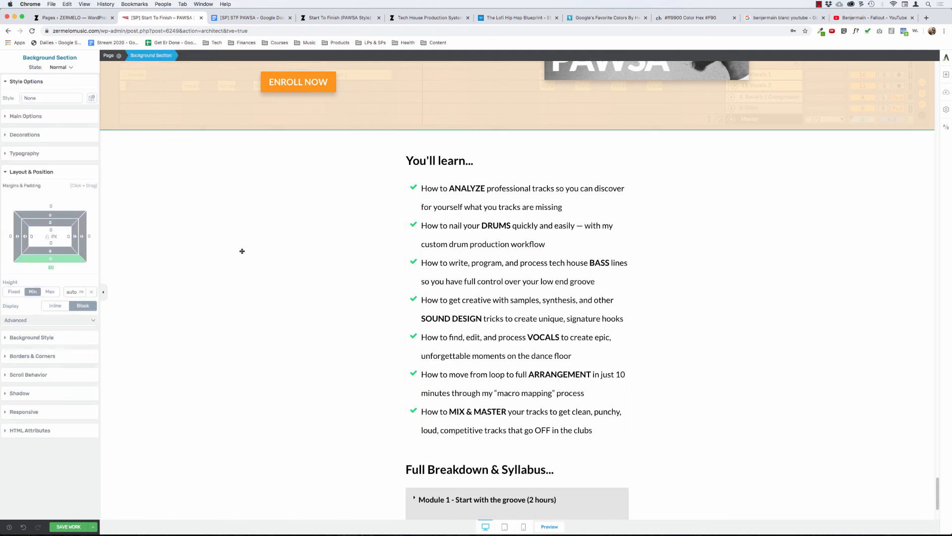
Compare the margins and spacing of the "You'll learn..." and "Full Breakdown & Syllabus..." headings
scroll(238, 252, "down", 4)
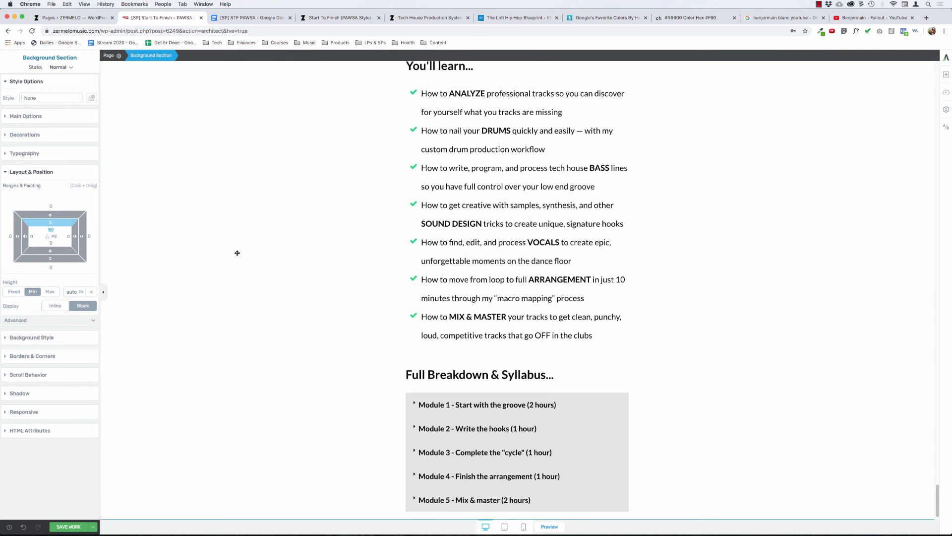
scroll(237, 253, "up", 2)
left_click(443, 112)
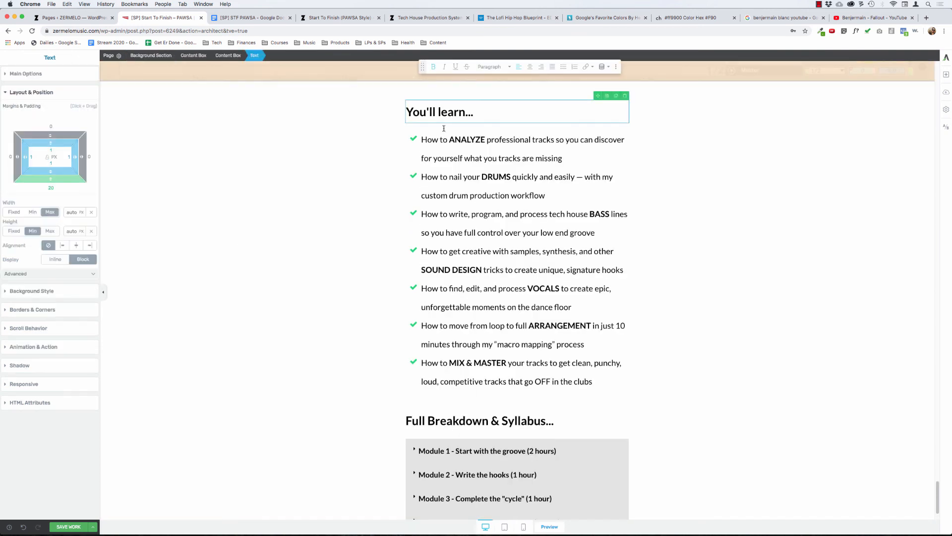
left_click(436, 420)
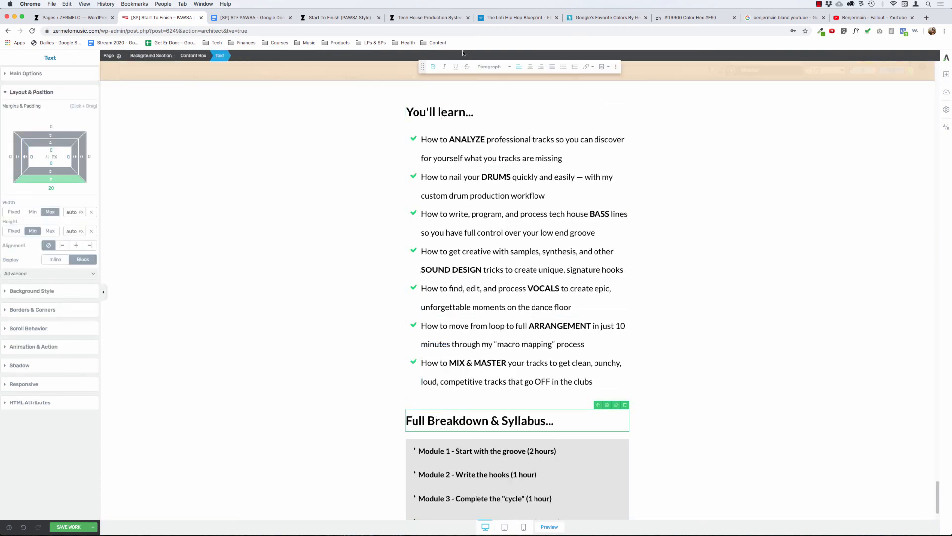
left_click(441, 111)
key("BackSpace")
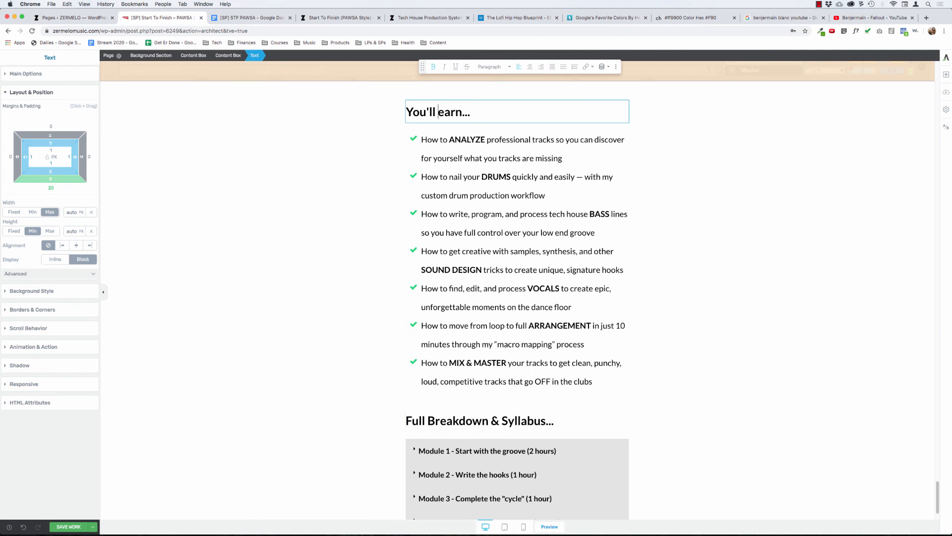
type("L")
key("BackSpace")
type("l")
left_click(434, 421)
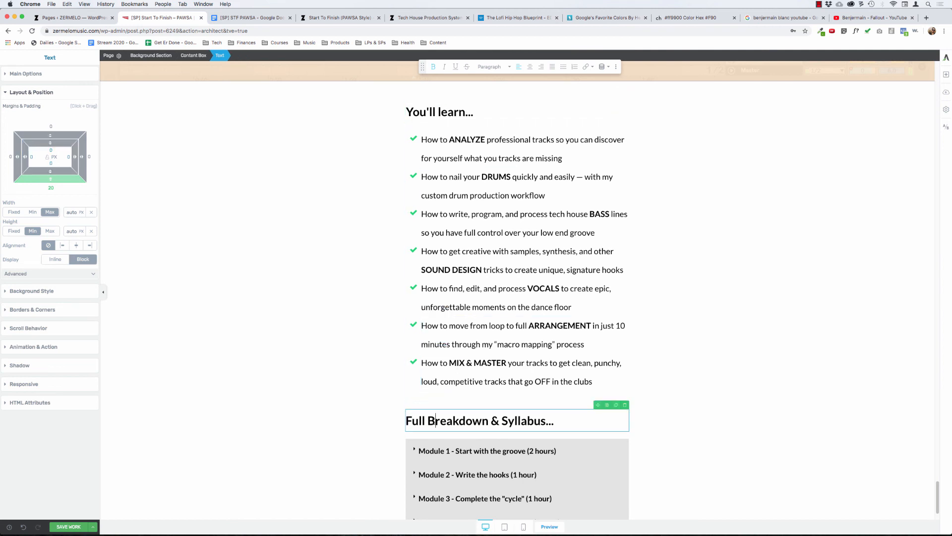
Change the syllabus heading's capitalization so it reads "Full breakdown & syllabus..."
key("BackSpace")
type("b")
key("alt+Right")
key("alt+Right")
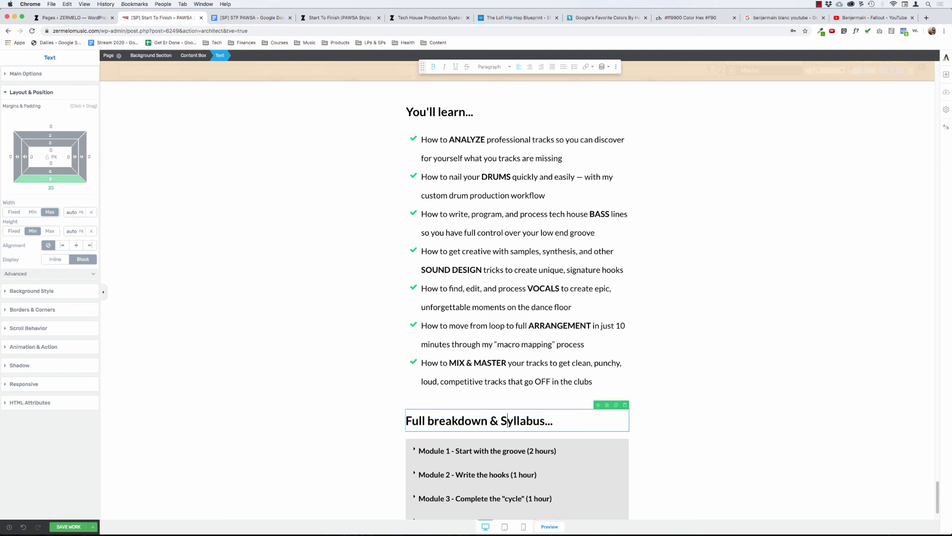
key("BackSpace")
type("s")
left_click(238, 391)
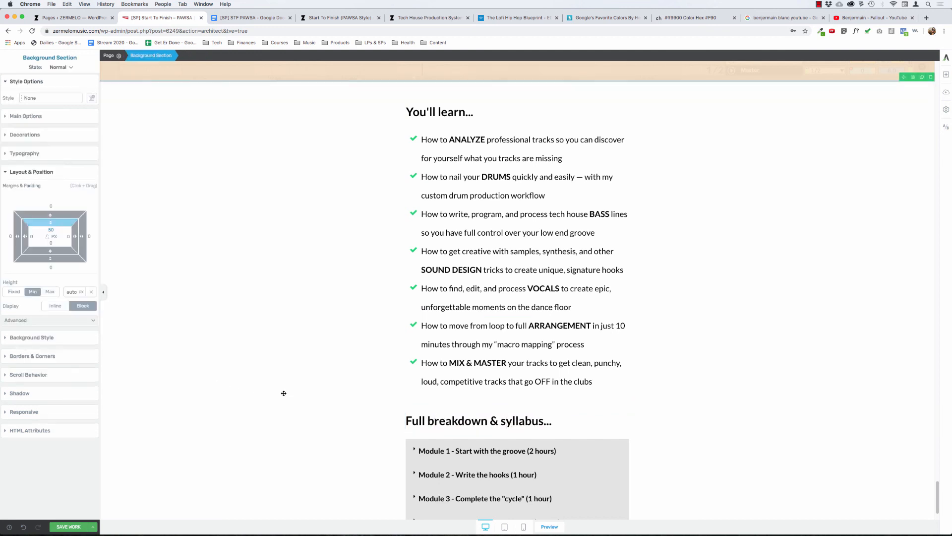
Save the sales page and preview it, reviewing the "You'll learn..." checklist and the "Full breakdown & syllabus..." section
scroll(292, 387, "down", 1)
scroll(291, 388, "down", 1)
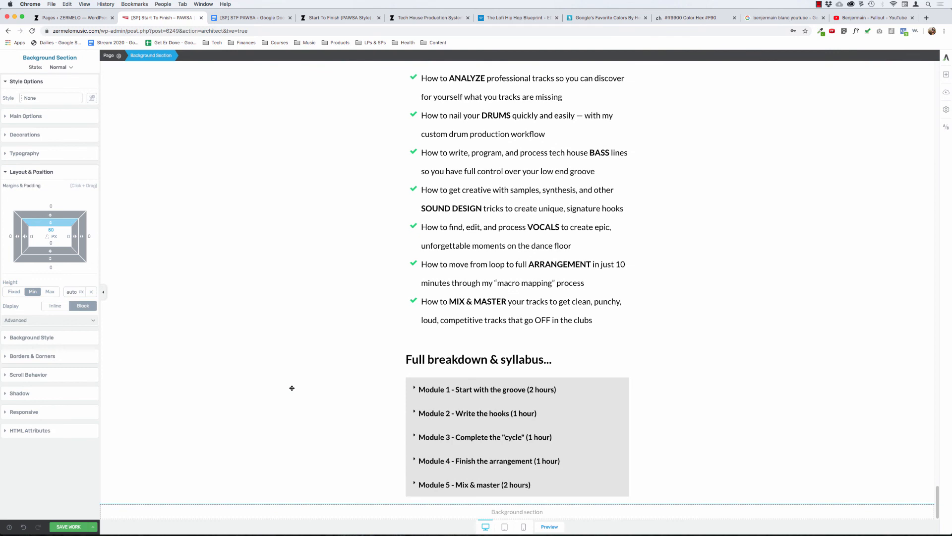
scroll(292, 388, "up", 15)
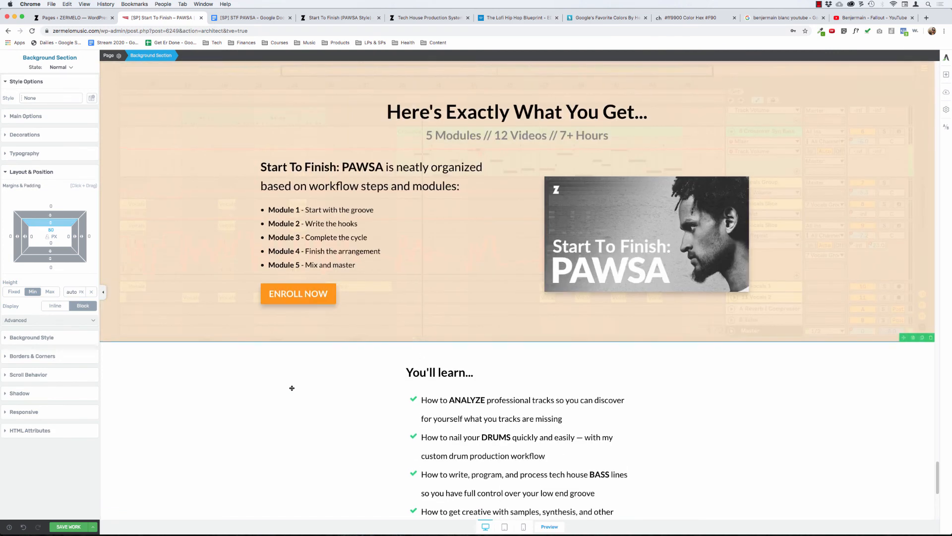
scroll(292, 388, "down", 11)
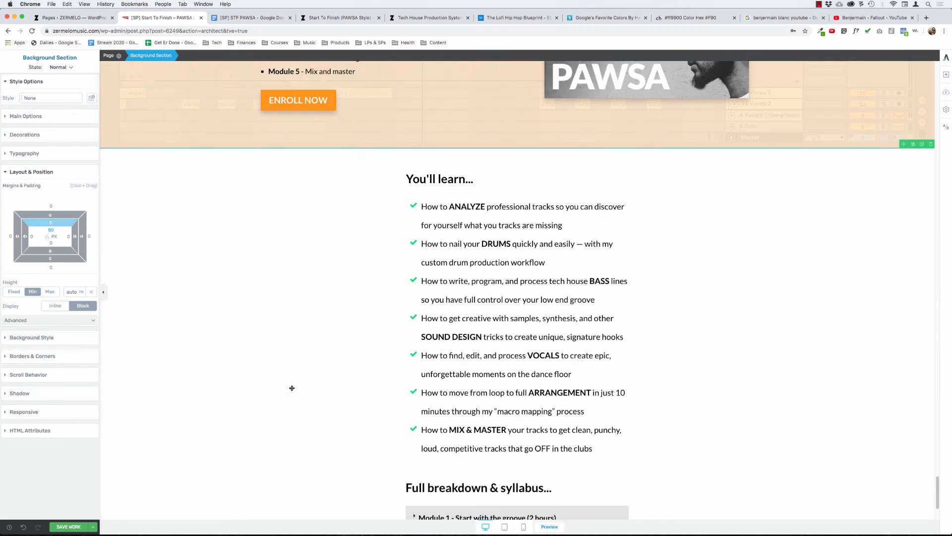
scroll(291, 388, "down", 4)
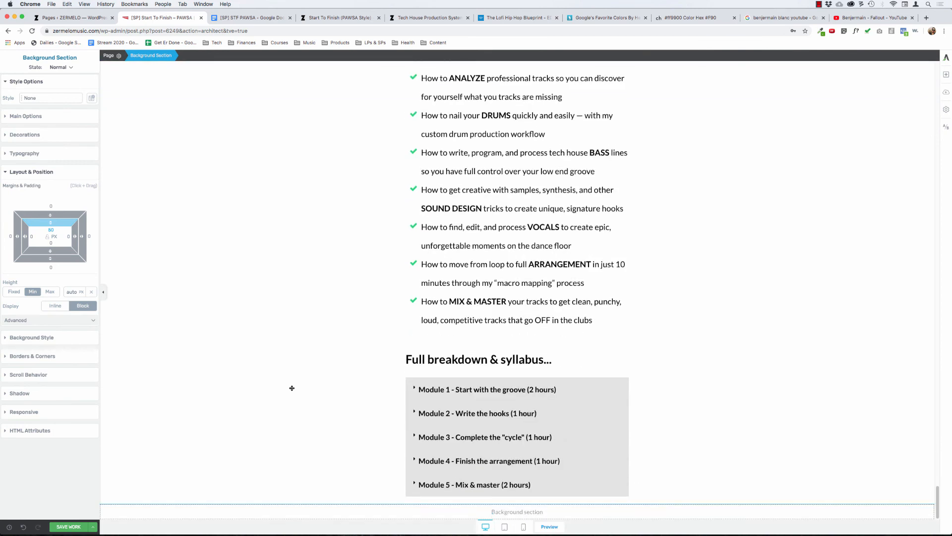
left_click(93, 527)
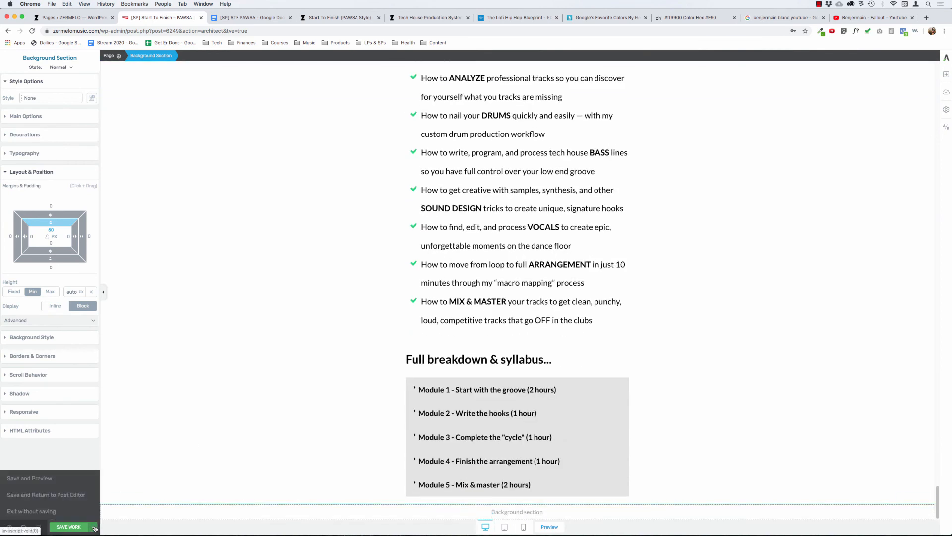
left_click(50, 479)
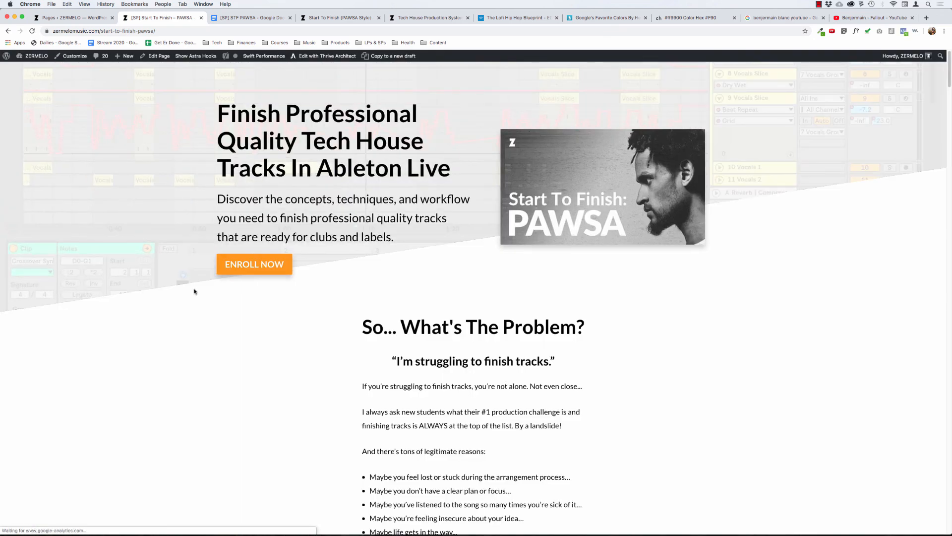
scroll(313, 296, "down", 5)
scroll(328, 295, "down", 15)
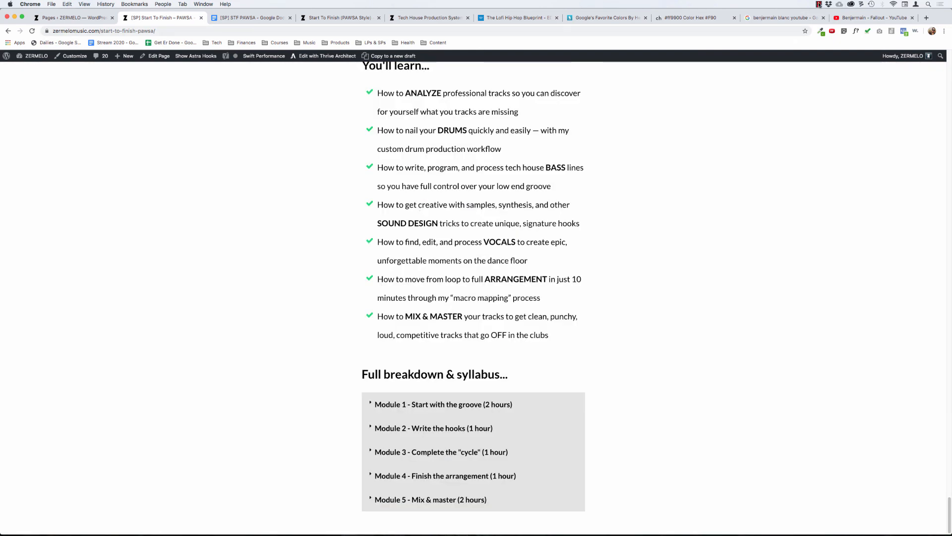
left_click(818, 4)
left_click(828, 12)
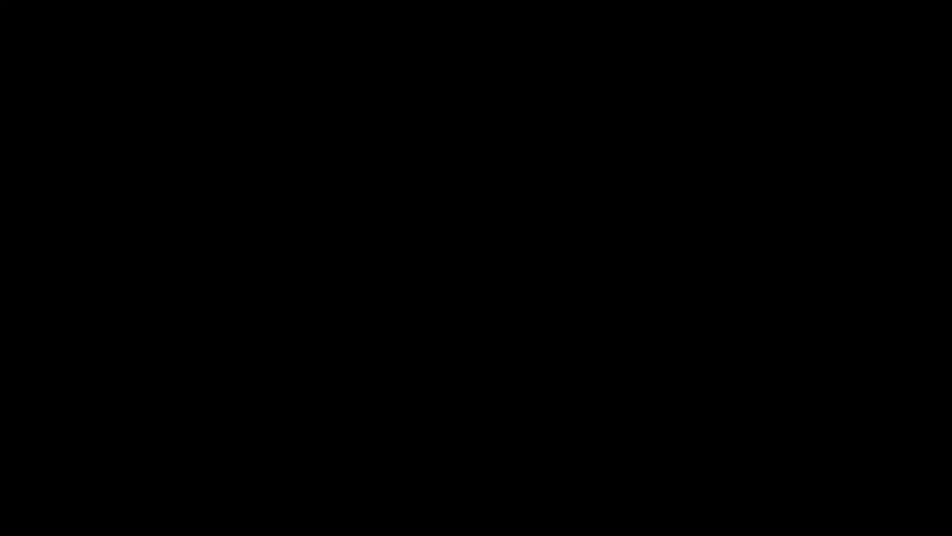